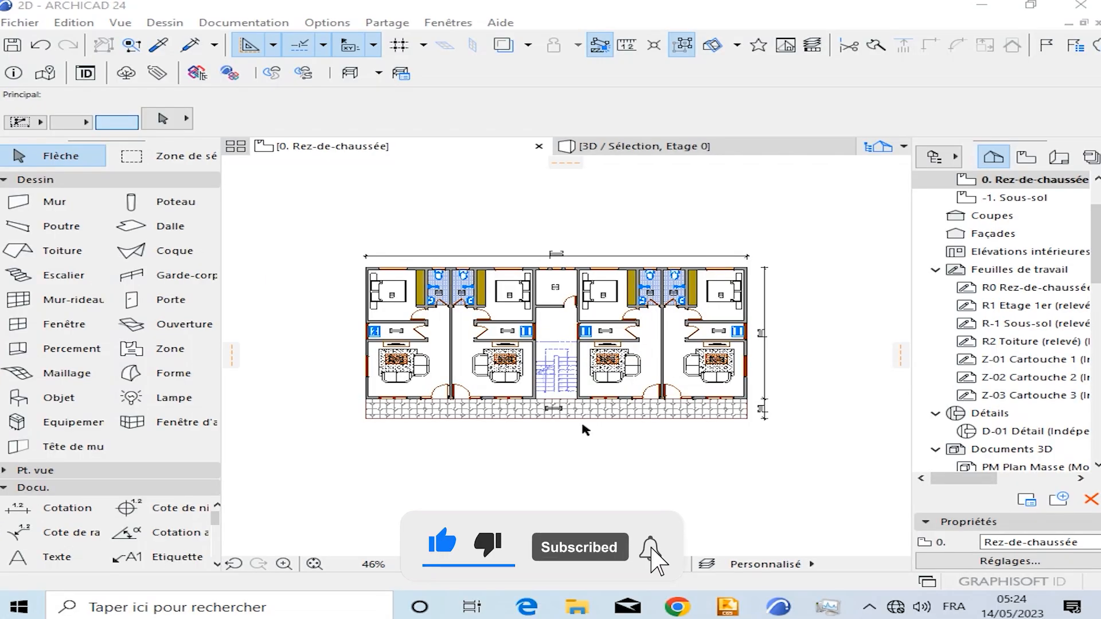
Draw a rectangular selection area around the whole ground-floor plan, including the terrace.
{"action": "scroll", "coordinate": [583, 429], "scroll_direction": "up", "scroll_amount": 3}
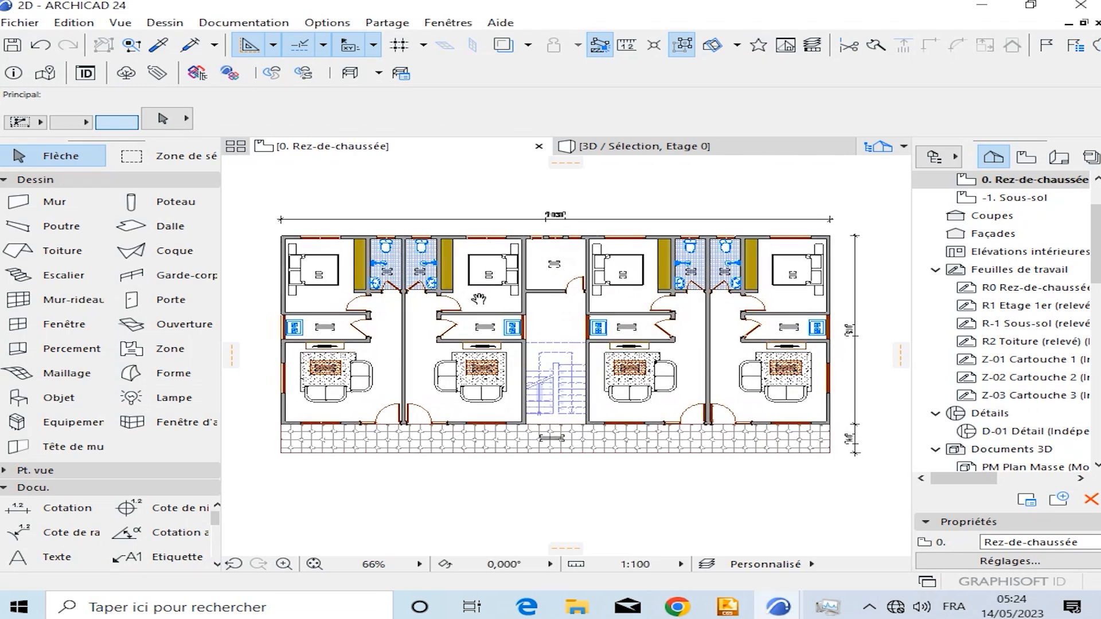
{"action": "scroll", "coordinate": [463, 317], "scroll_direction": "down", "scroll_amount": 2}
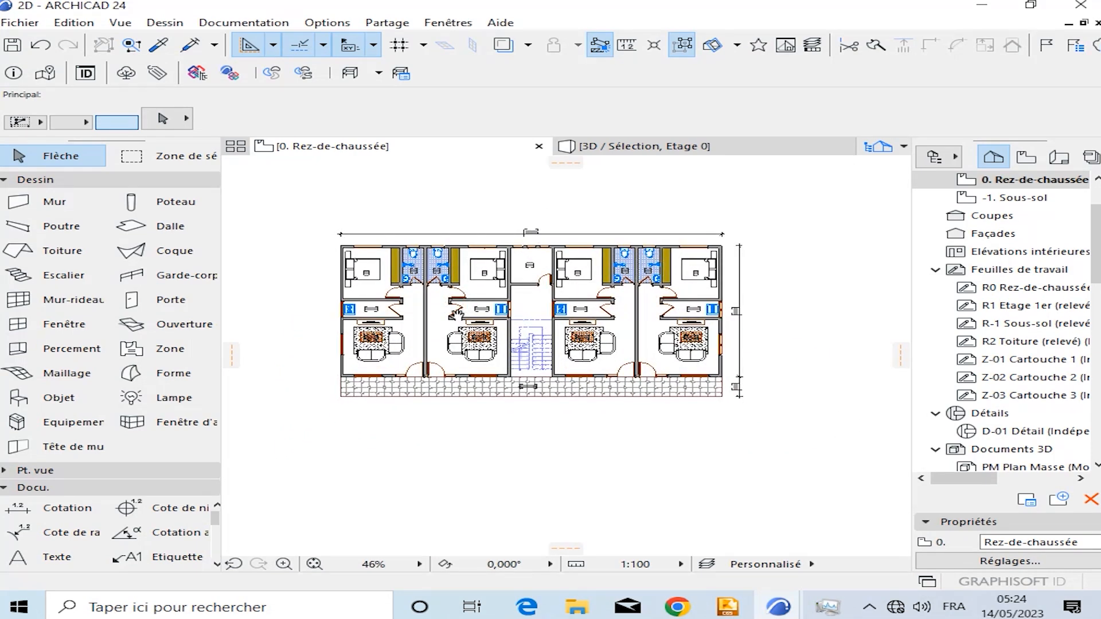
{"action": "middle_click_drag", "start_coordinate": [442, 299], "coordinate": [466, 311]}
{"action": "scroll", "coordinate": [400, 355], "scroll_direction": "down", "scroll_amount": 1}
{"action": "left_click", "coordinate": [195, 158]}
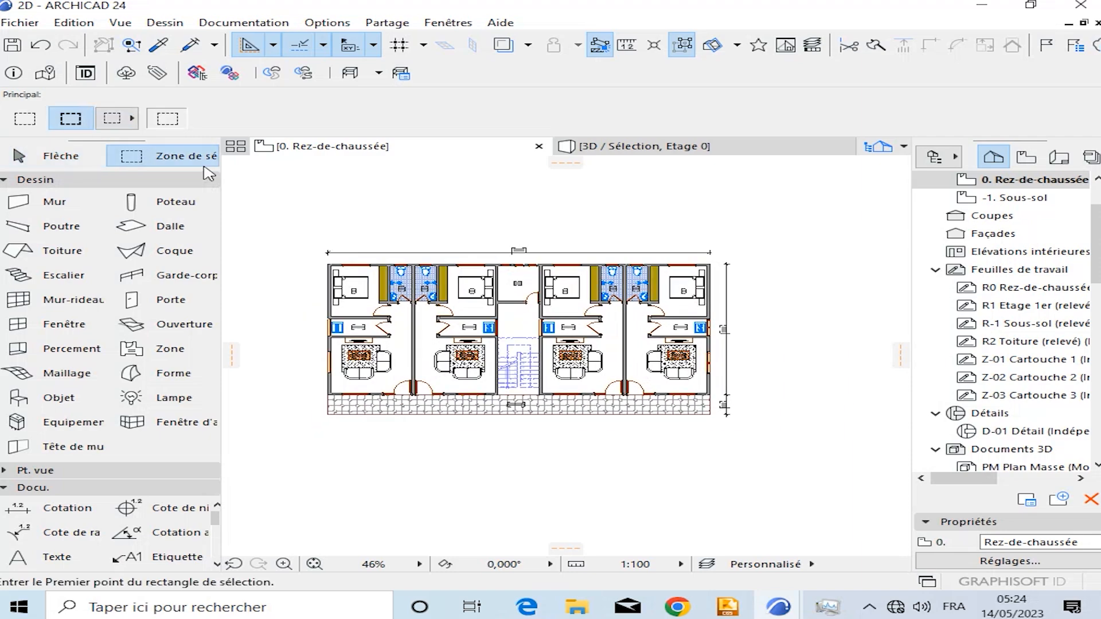
{"action": "scroll", "coordinate": [321, 279], "scroll_direction": "up", "scroll_amount": 3}
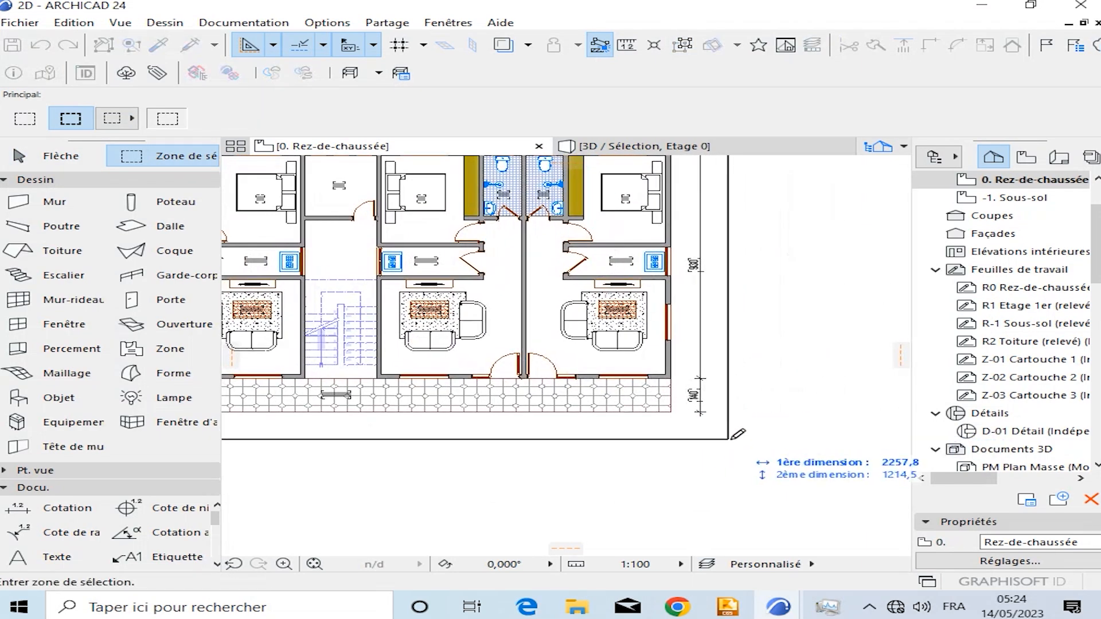
{"action": "scroll", "coordinate": [738, 434], "scroll_direction": "down", "scroll_amount": 3}
{"action": "left_click", "coordinate": [744, 427]}
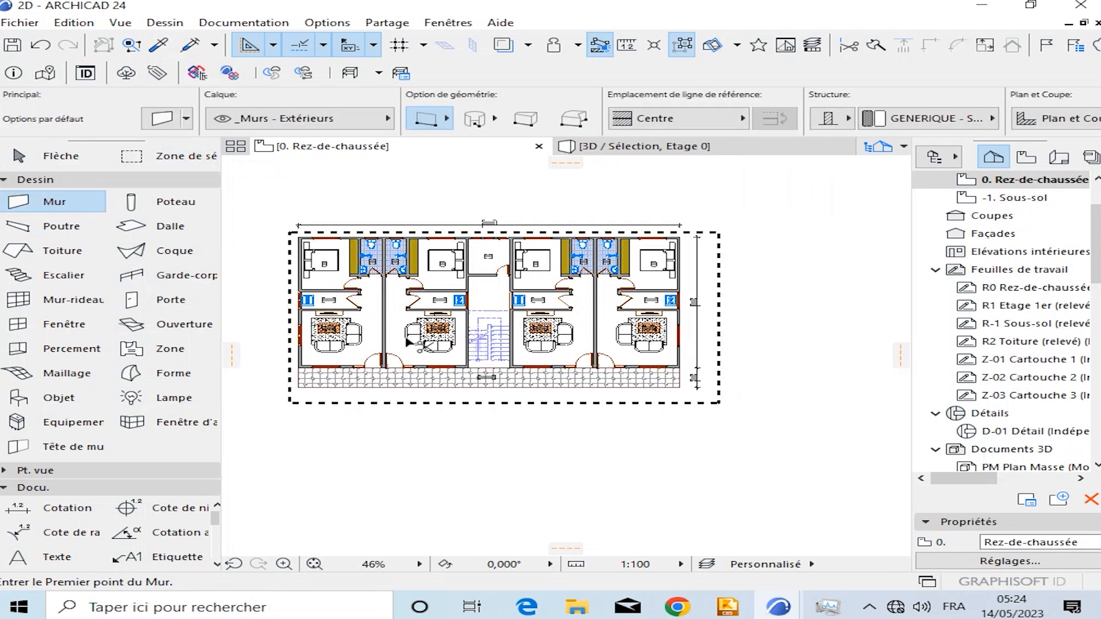
Select all walls inside the selection area, plus the terrace hatch and the staircase.
{"action": "key", "text": "ctrl+a"}
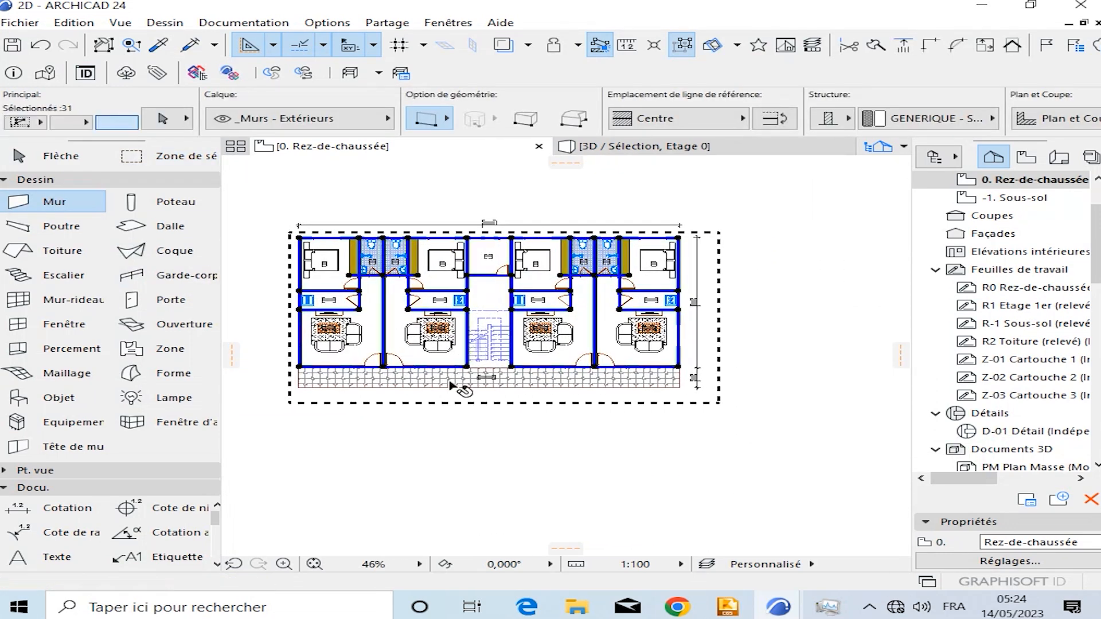
{"action": "scroll", "coordinate": [461, 370], "scroll_direction": "up", "scroll_amount": 4}
{"action": "left_click", "coordinate": [499, 324], "text": "shift"}
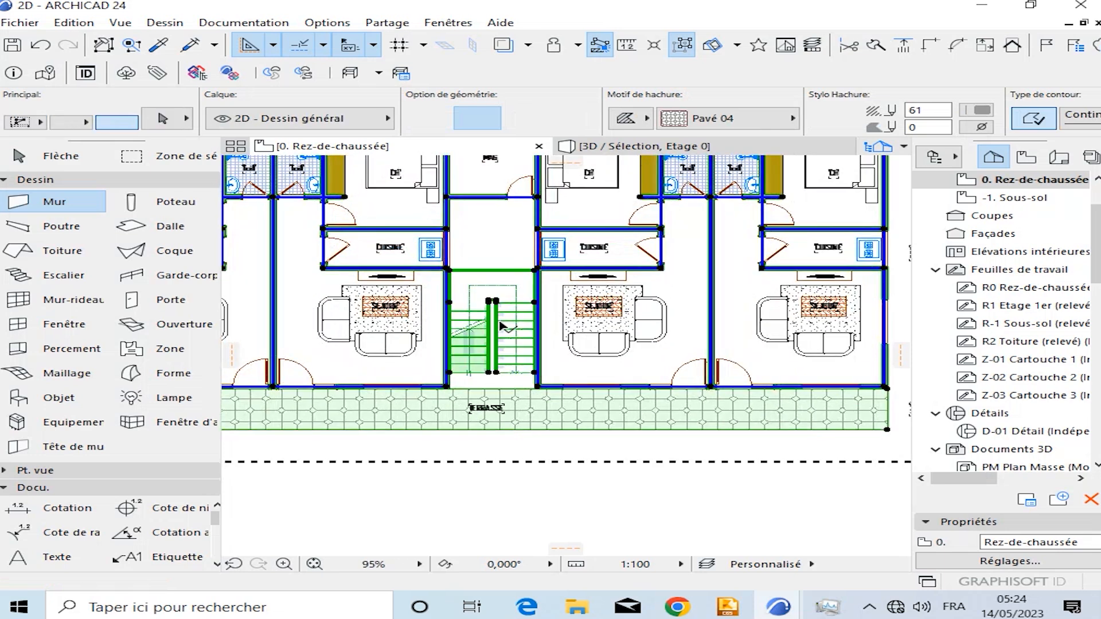
{"action": "scroll", "coordinate": [499, 255], "scroll_direction": "down", "scroll_amount": 4}
{"action": "left_click", "coordinate": [472, 296]}
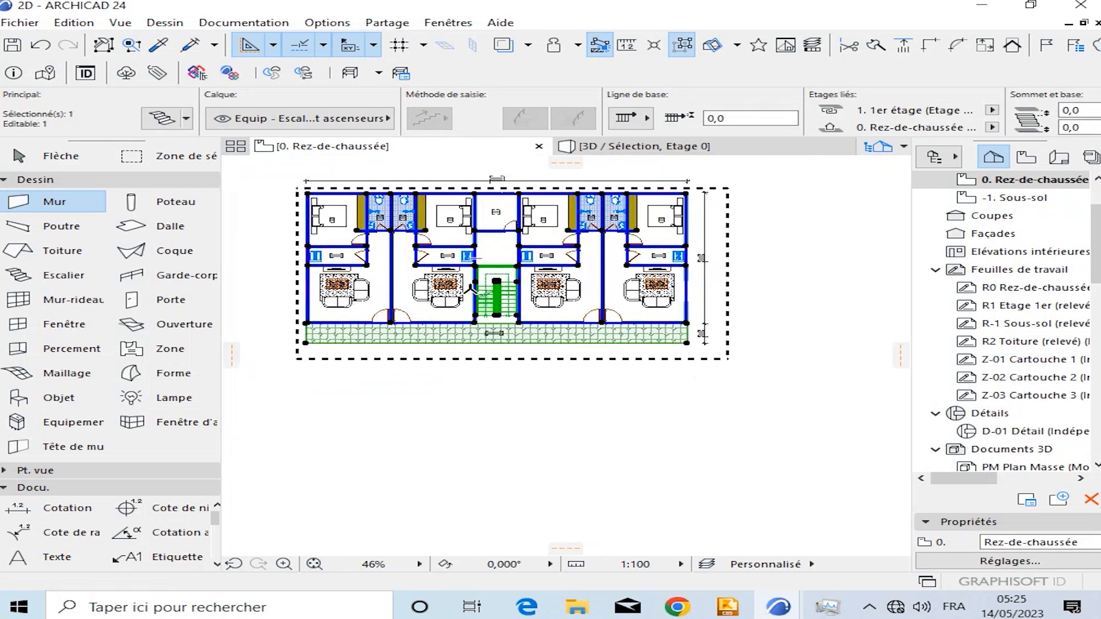
Place a translated copy of the selected elements in the empty area below the original plan.
{"action": "left_click", "coordinate": [491, 265]}
{"action": "scroll", "coordinate": [499, 367], "scroll_direction": "up", "scroll_amount": 6}
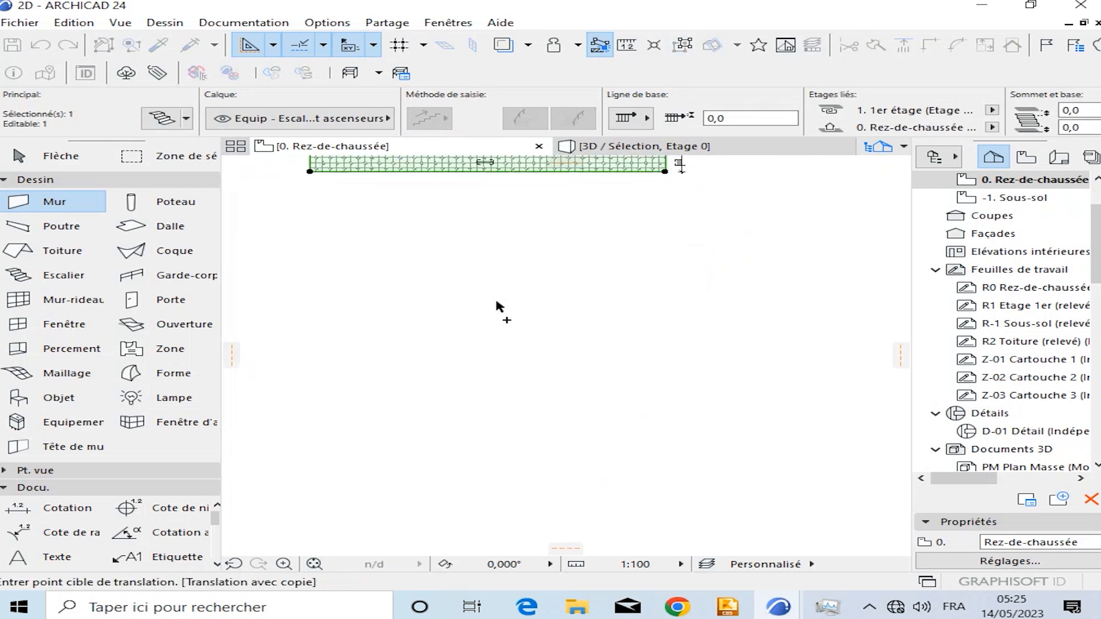
{"action": "left_click", "coordinate": [503, 344]}
{"action": "left_click", "coordinate": [528, 278]}
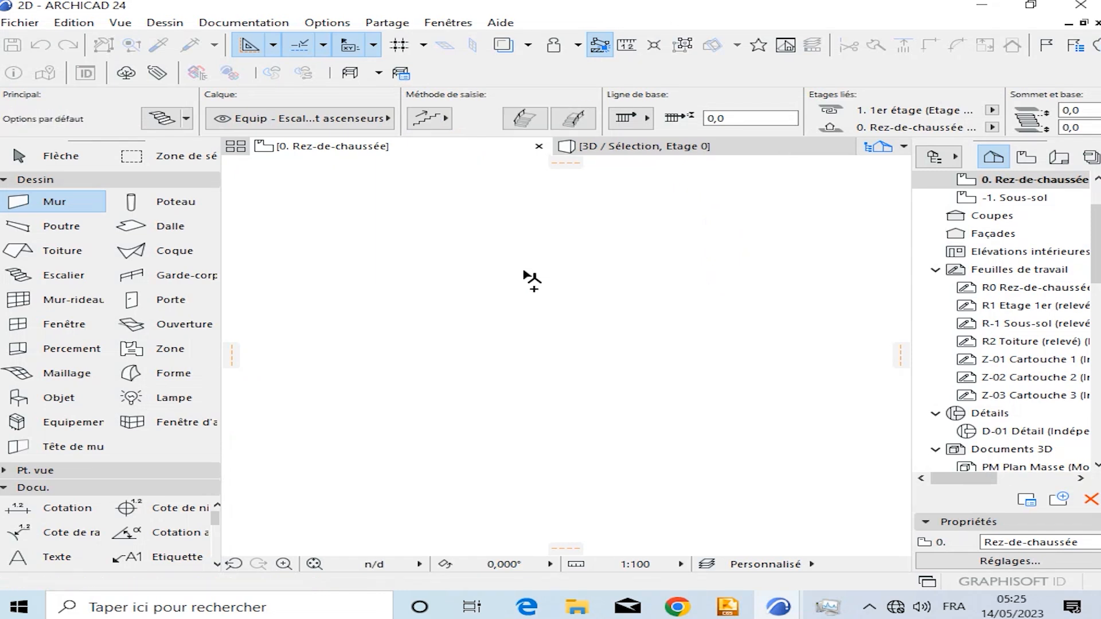
{"action": "key", "text": "Escape"}
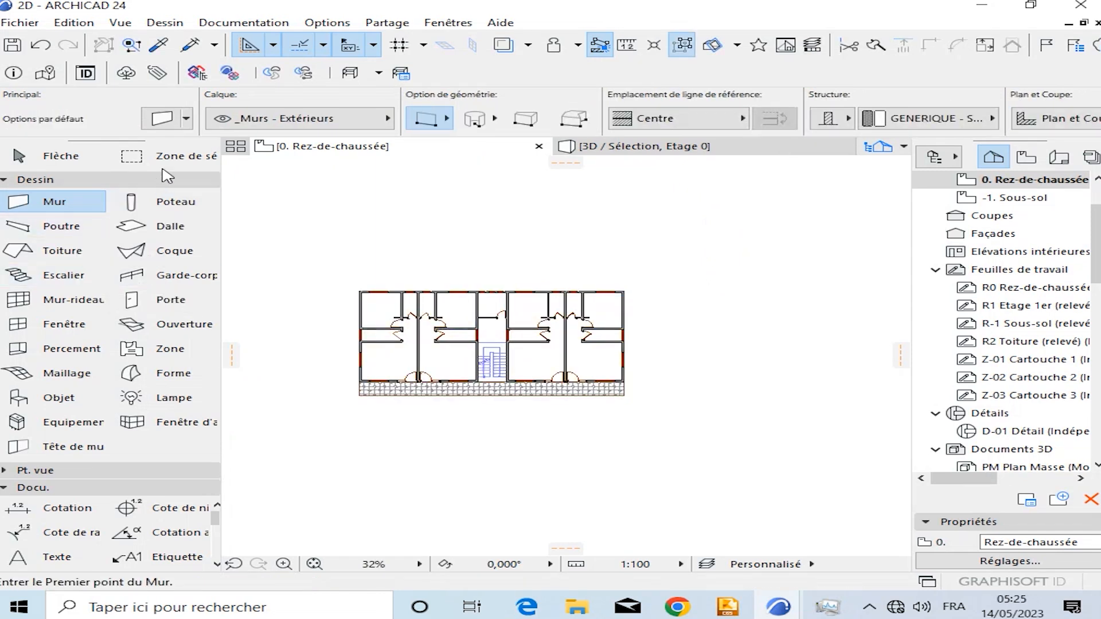
Enclose the copied plan in a rectangular selection area and delete all its doors and windows.
{"action": "left_click", "coordinate": [172, 156]}
{"action": "left_click", "coordinate": [316, 415]}
{"action": "left_click", "coordinate": [676, 238]}
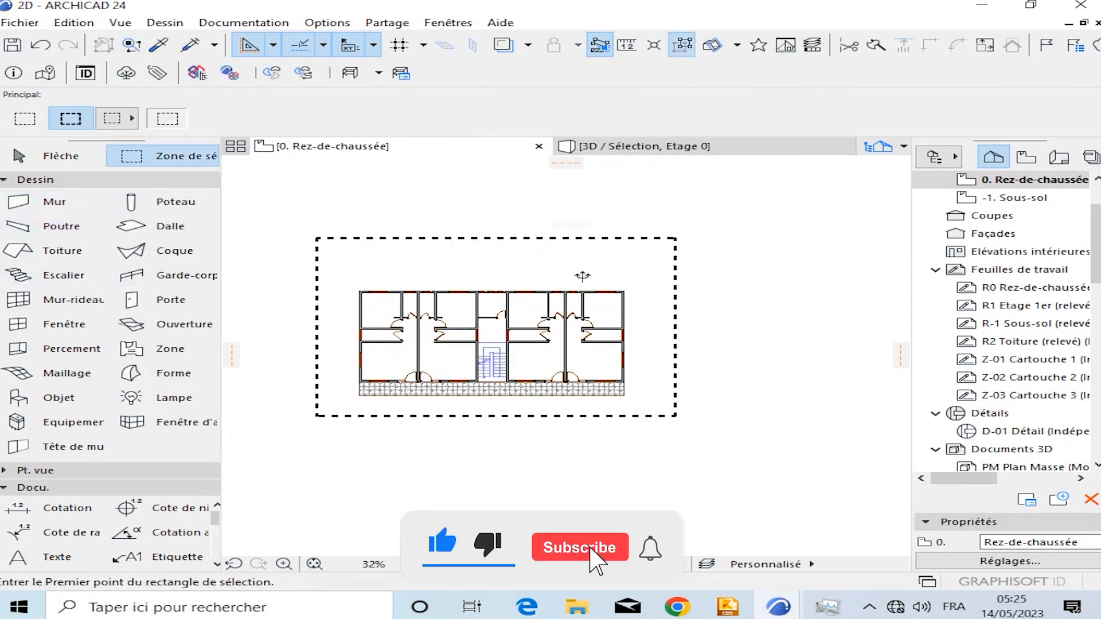
{"action": "left_click", "coordinate": [177, 299]}
{"action": "double_click", "coordinate": [178, 298]}
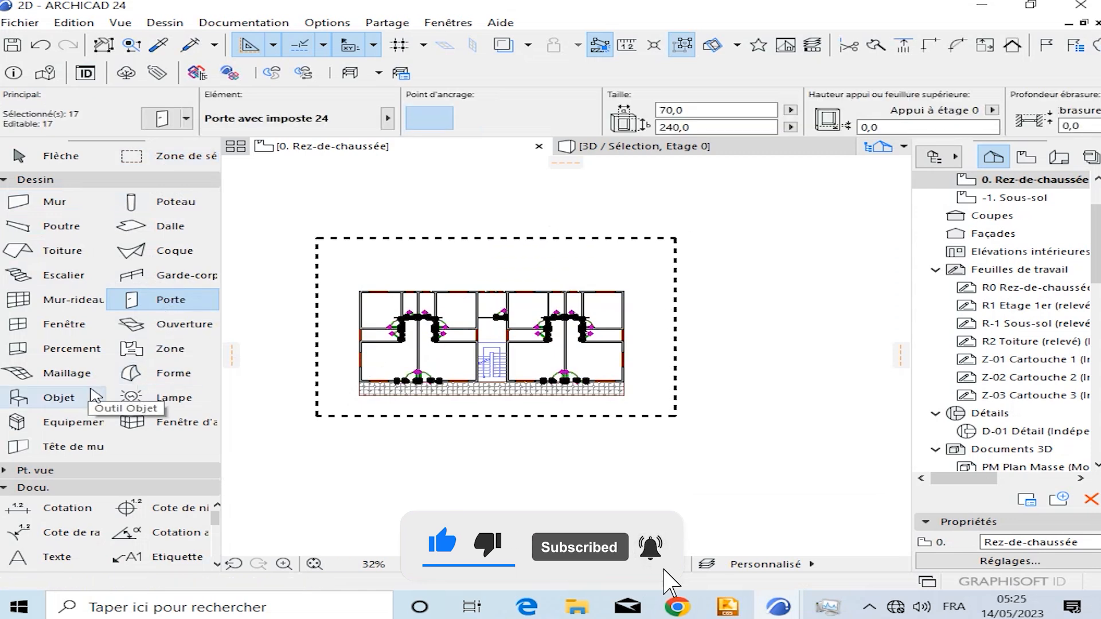
{"action": "left_click", "coordinate": [63, 324]}
{"action": "scroll", "coordinate": [516, 350], "scroll_direction": "up", "scroll_amount": 2}
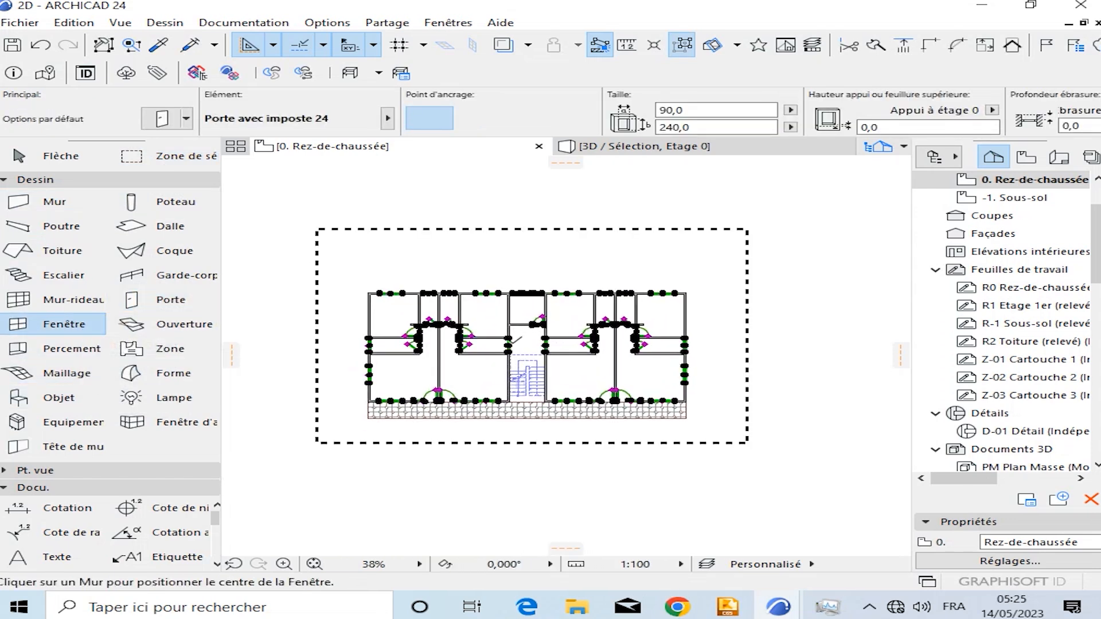
{"action": "key", "text": "Delete"}
Copy the leftmost front wall segment of the stripped plan down to the terrace's outer edge.
{"action": "left_click", "coordinate": [86, 156]}
{"action": "scroll", "coordinate": [418, 447], "scroll_direction": "up", "scroll_amount": 1}
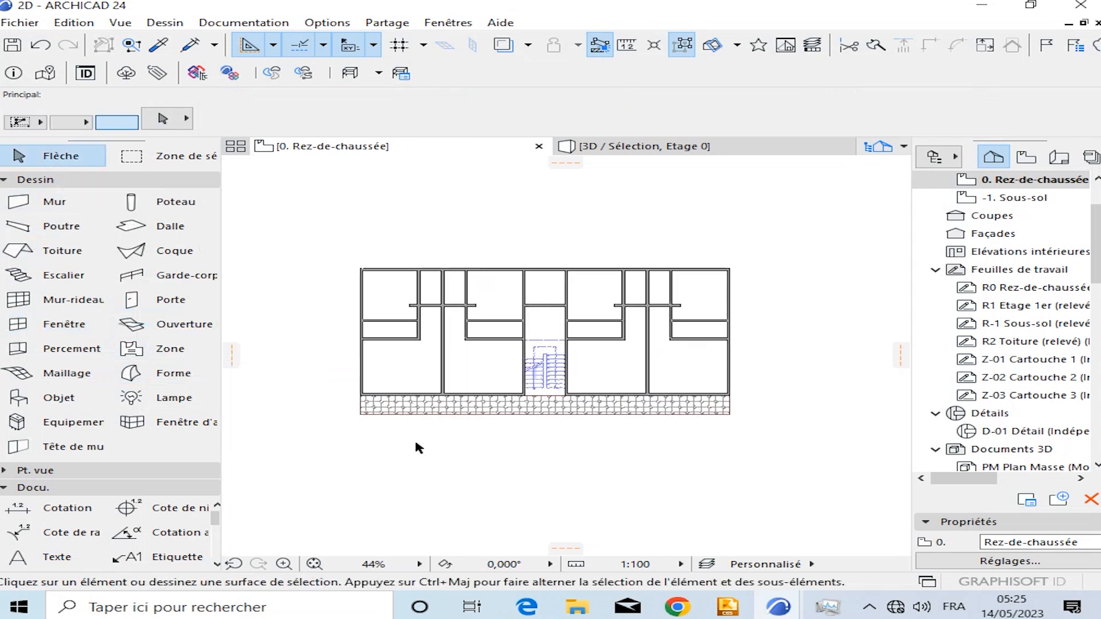
{"action": "scroll", "coordinate": [419, 447], "scroll_direction": "up", "scroll_amount": 4}
{"action": "left_click", "coordinate": [393, 341]}
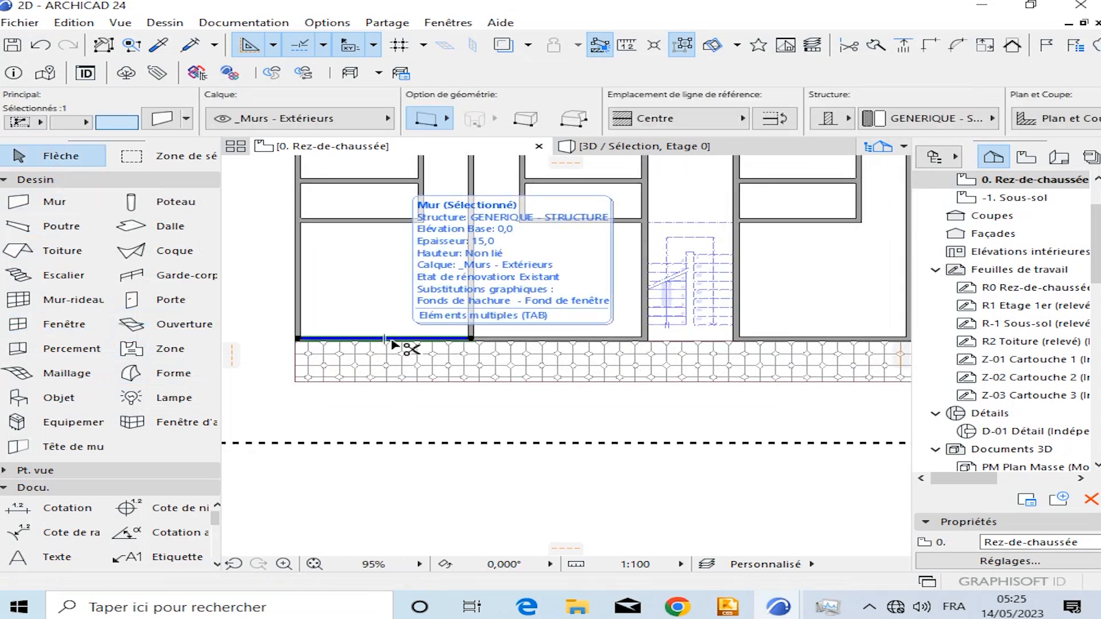
{"action": "key", "text": "ctrl+shift+d"}
{"action": "scroll", "coordinate": [393, 342], "scroll_direction": "up", "scroll_amount": 4}
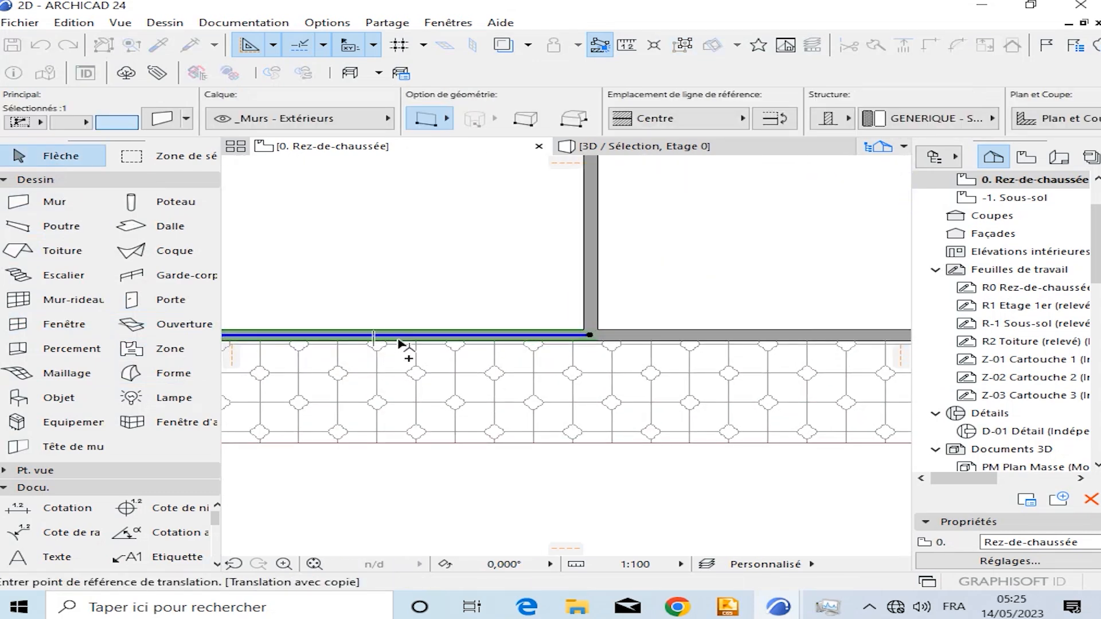
{"action": "left_click", "coordinate": [398, 341]}
{"action": "scroll", "coordinate": [435, 352], "scroll_direction": "down", "scroll_amount": 6}
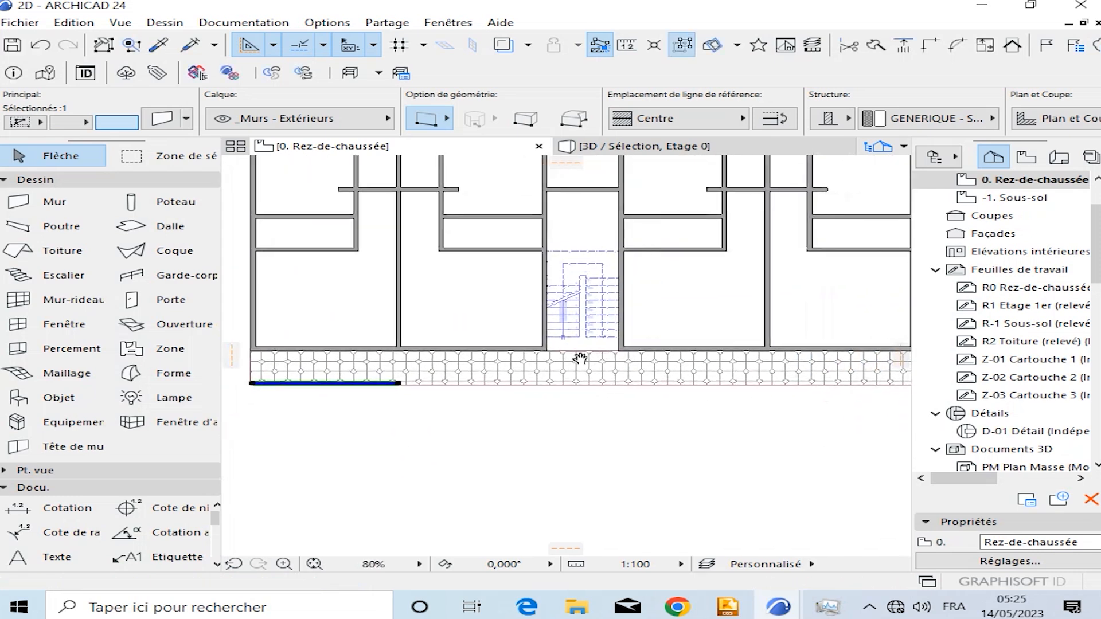
Extend the copied wall along the full terrace front and lengthen both outer side walls to meet it.
{"action": "scroll", "coordinate": [720, 326], "scroll_direction": "down", "scroll_amount": 3}
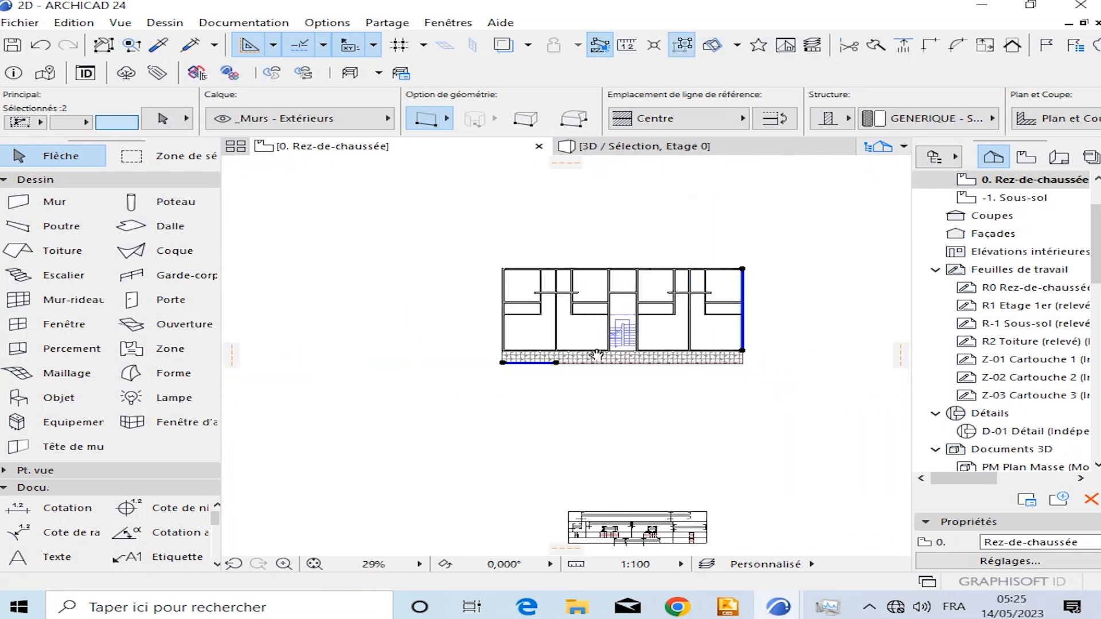
{"action": "scroll", "coordinate": [529, 337], "scroll_direction": "up", "scroll_amount": 3}
{"action": "middle_click_drag", "start_coordinate": [546, 340], "coordinate": [418, 325]}
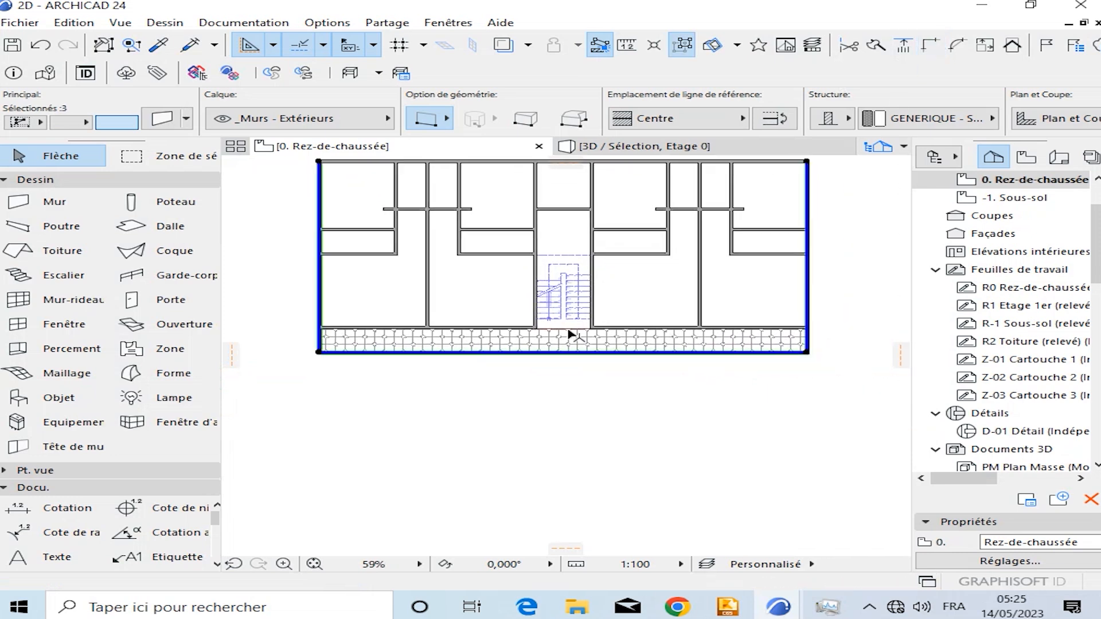
Delete the paving hatch that fills the terrace strip.
{"action": "scroll", "coordinate": [545, 349], "scroll_direction": "up", "scroll_amount": 4}
{"action": "left_click", "coordinate": [547, 354]}
{"action": "key", "text": "Delete"}
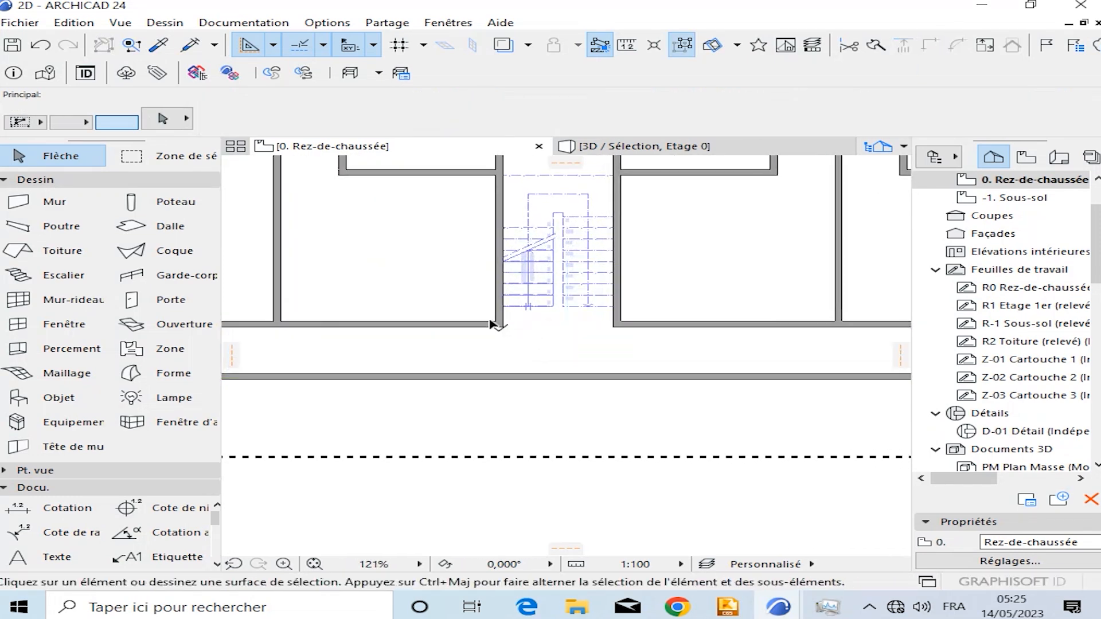
Stretch the inner facade wall on the staircase's left side across the stair opening to the opposite wall.
{"action": "left_click", "coordinate": [499, 325]}
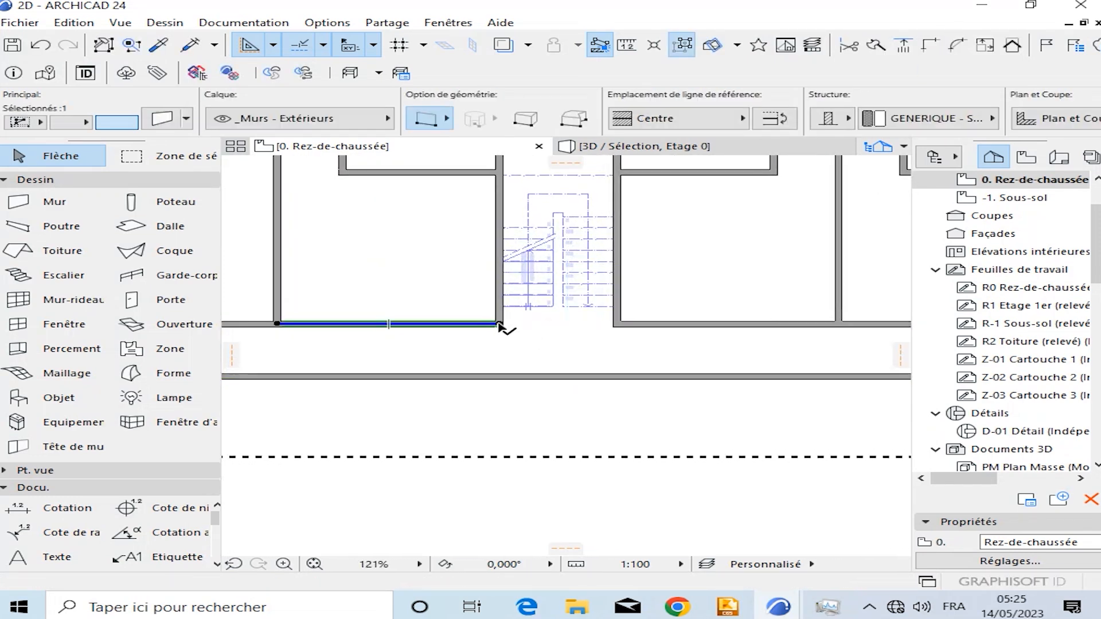
{"action": "left_click", "coordinate": [499, 325]}
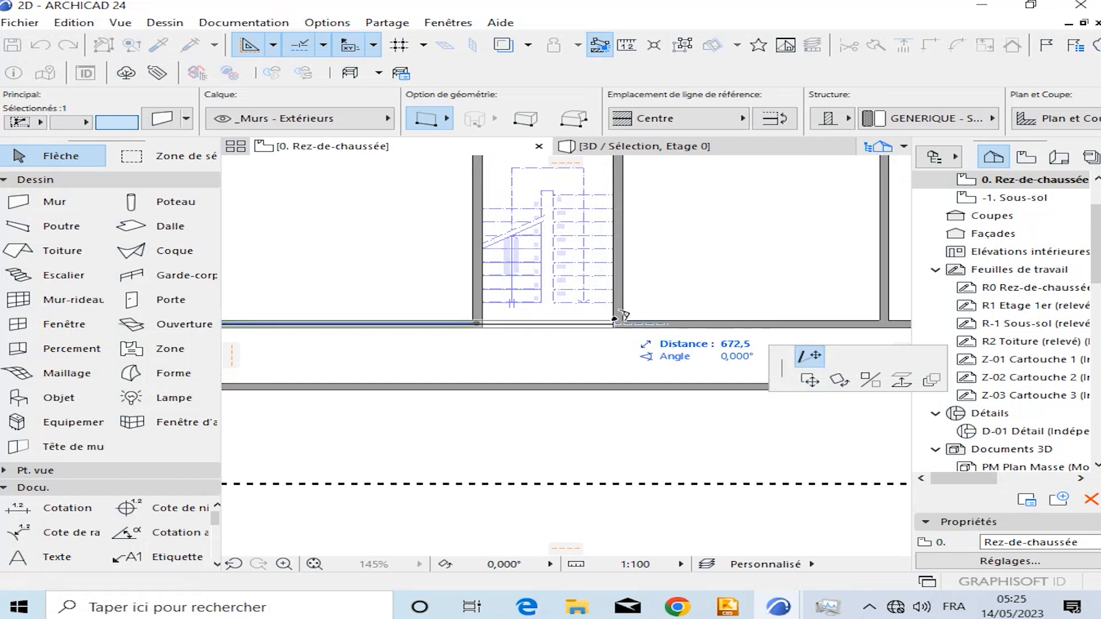
{"action": "left_click", "coordinate": [618, 322]}
{"action": "scroll", "coordinate": [631, 319], "scroll_direction": "down", "scroll_amount": 3}
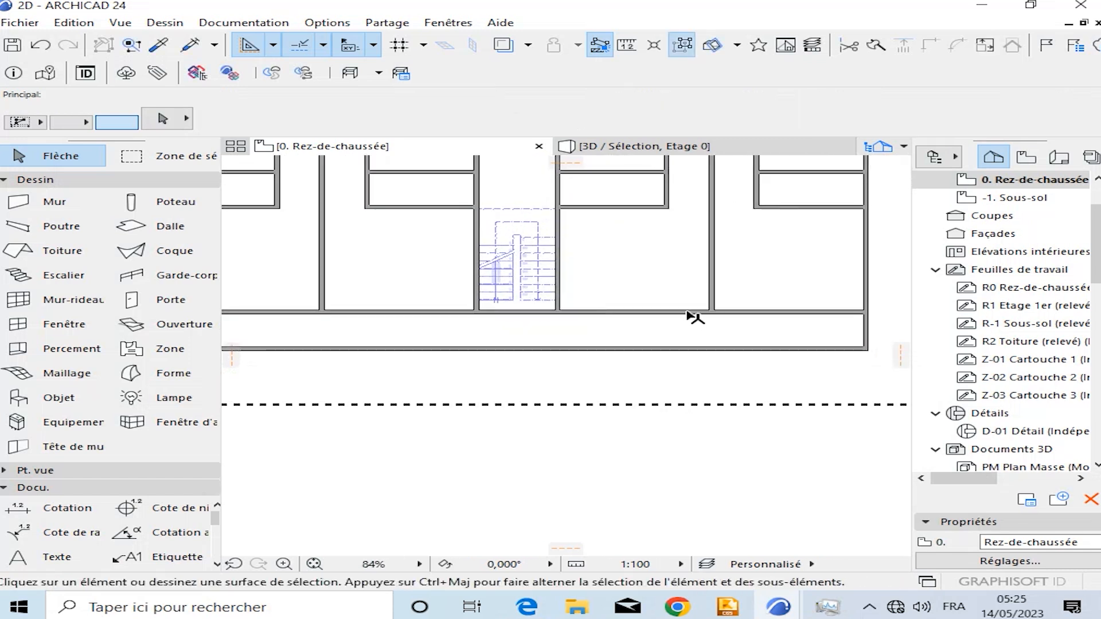
Delete the two facade wall segments right of the staircase and stretch the remaining wall to the right outer wall.
{"action": "key", "text": "Escape"}
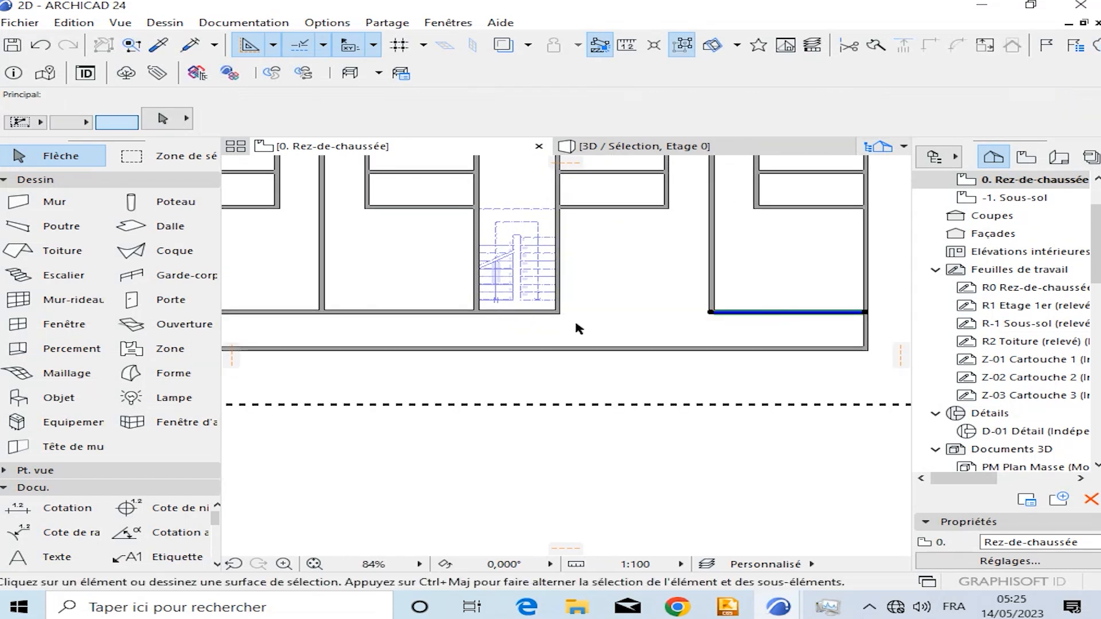
{"action": "left_click", "coordinate": [541, 319]}
{"action": "left_click", "coordinate": [559, 313]}
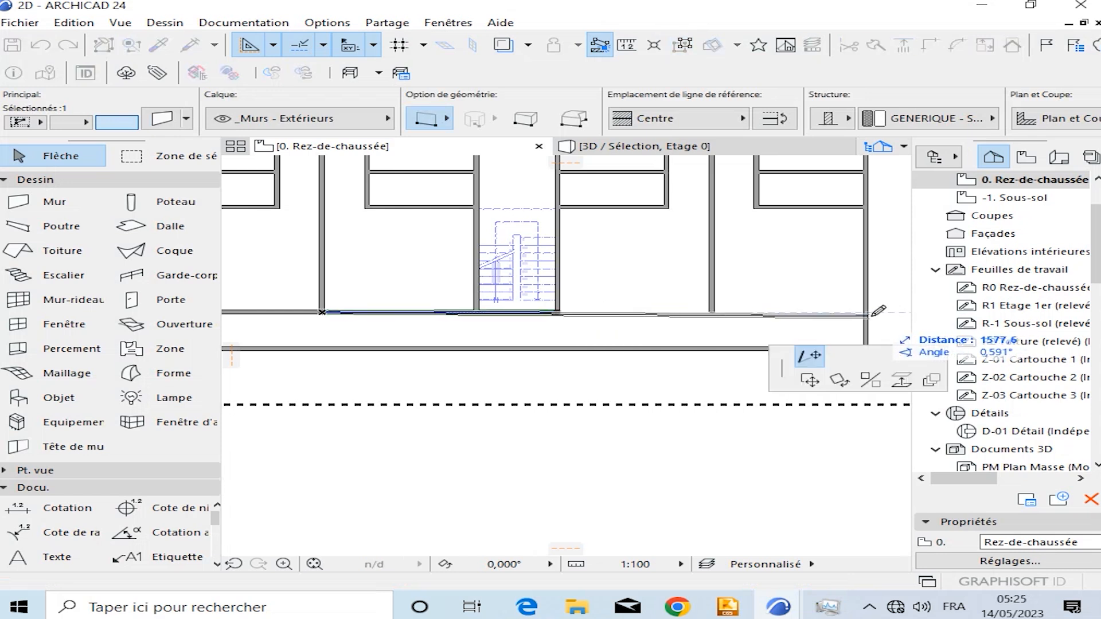
{"action": "key", "text": "Escape"}
Delete the leftmost facade wall segment and stretch the long inner facade wall to the left outer wall.
{"action": "middle_click_drag", "start_coordinate": [541, 326], "coordinate": [653, 339]}
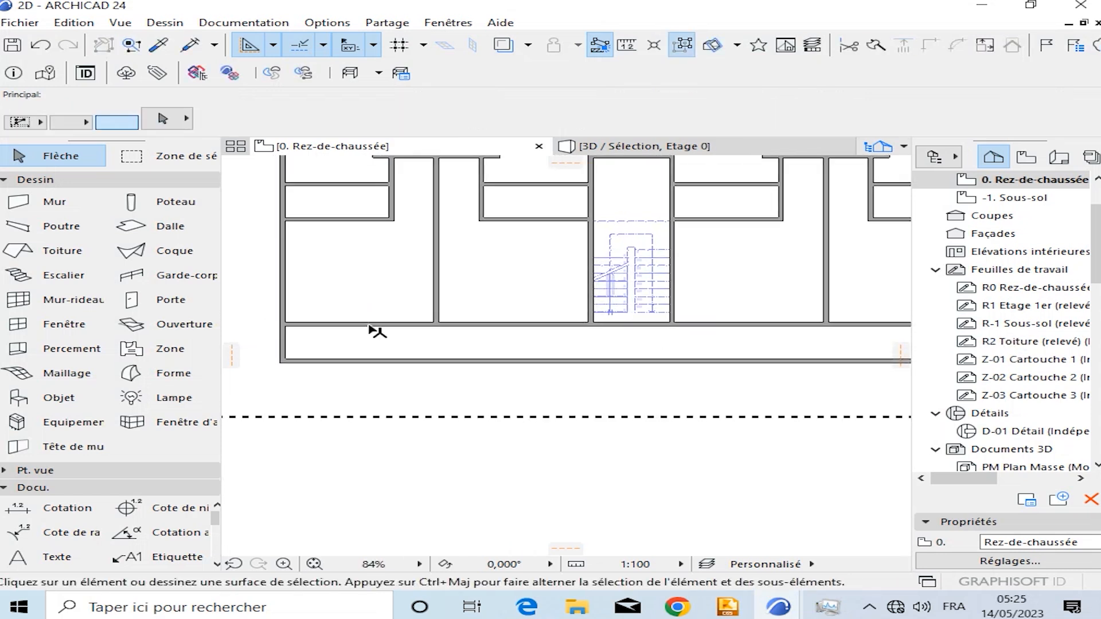
{"action": "left_click", "coordinate": [401, 325]}
{"action": "middle_click_drag", "start_coordinate": [401, 325], "coordinate": [468, 344]}
{"action": "left_click", "coordinate": [516, 343]}
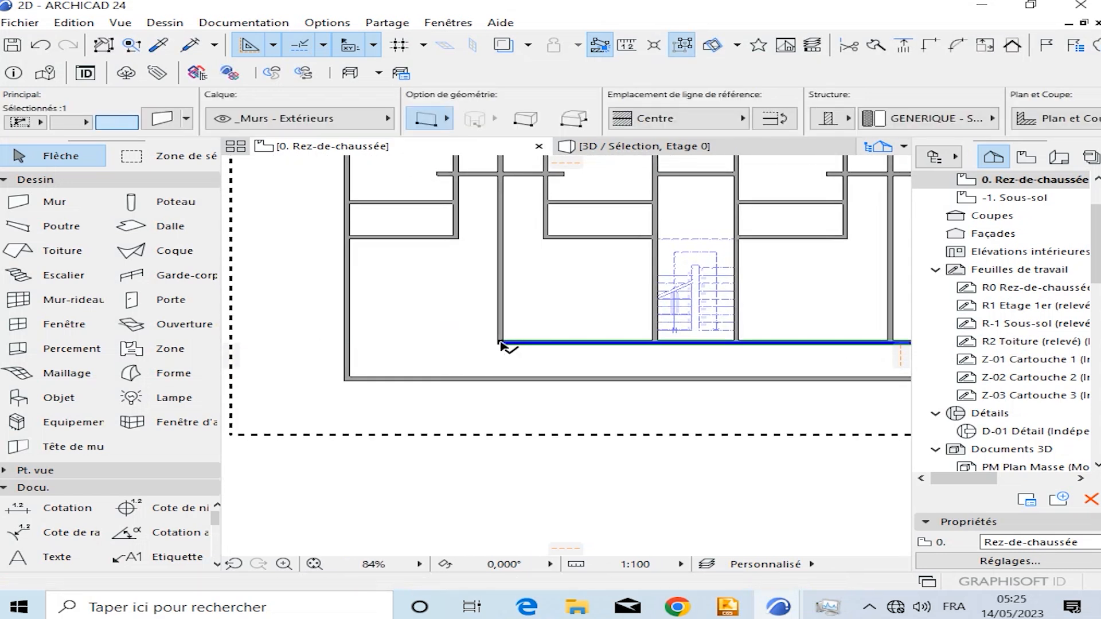
{"action": "left_click", "coordinate": [500, 342]}
{"action": "left_click", "coordinate": [350, 342]}
{"action": "key", "text": "Escape"}
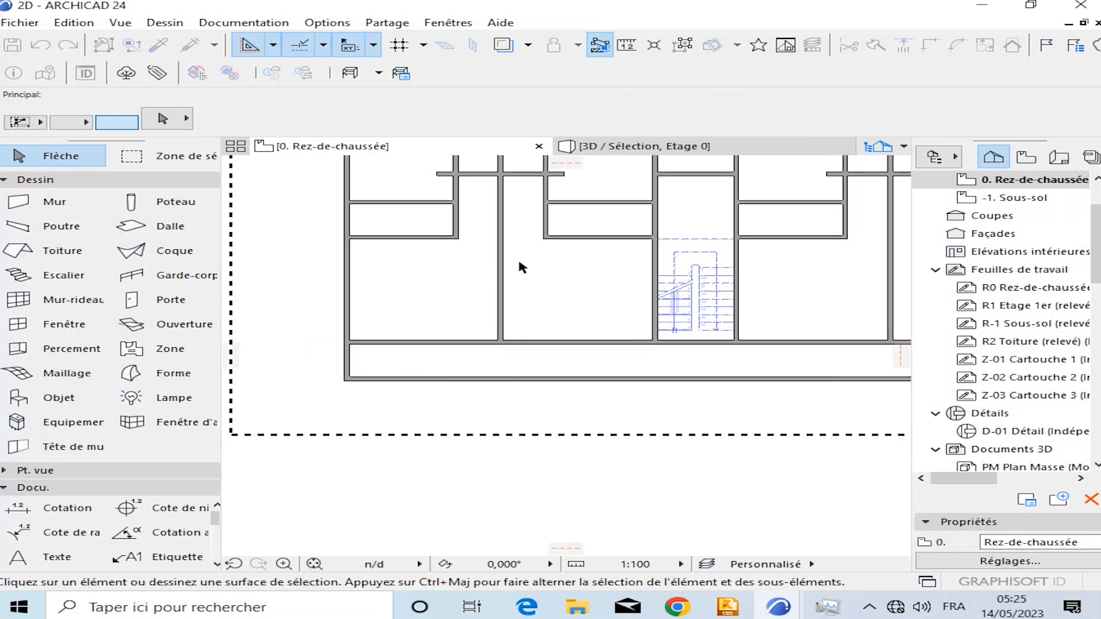
Delete the two short bathroom walls between the two apartments left of the staircase.
{"action": "middle_click_drag", "start_coordinate": [479, 185], "coordinate": [470, 322]}
{"action": "scroll", "coordinate": [468, 314], "scroll_direction": "up", "scroll_amount": 1}
{"action": "left_click", "coordinate": [475, 311]}
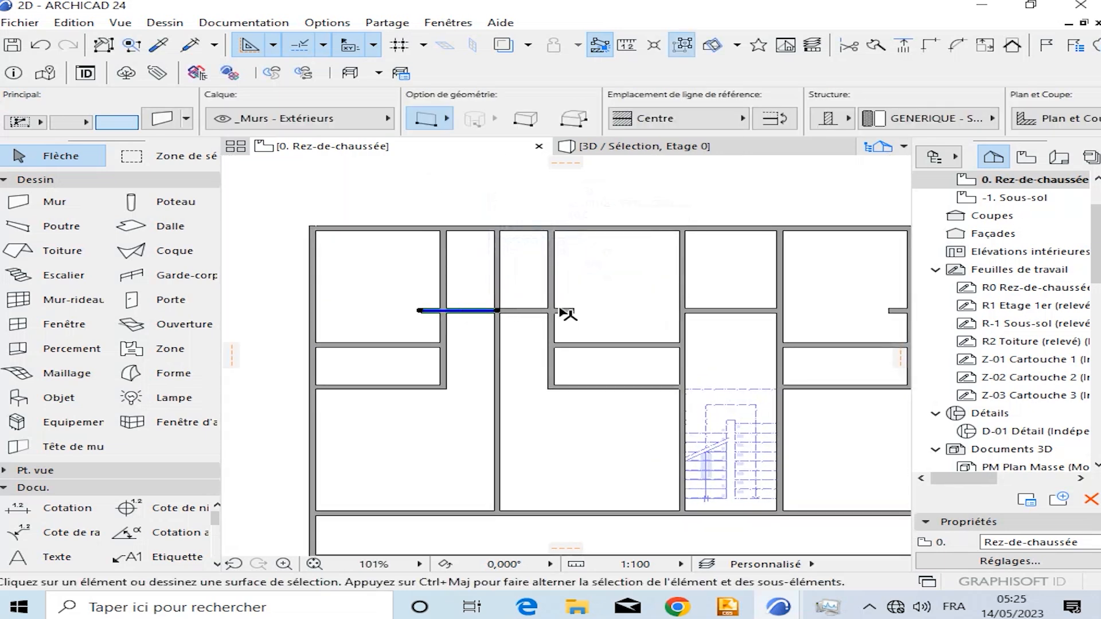
{"action": "key", "text": "Delete"}
{"action": "left_click", "coordinate": [528, 311]}
{"action": "key", "text": "Delete"}
Stretch the leftmost apartment's lower kitchen wall across the corridors to the neighbouring apartment's kitchen wall.
{"action": "left_click", "coordinate": [442, 386]}
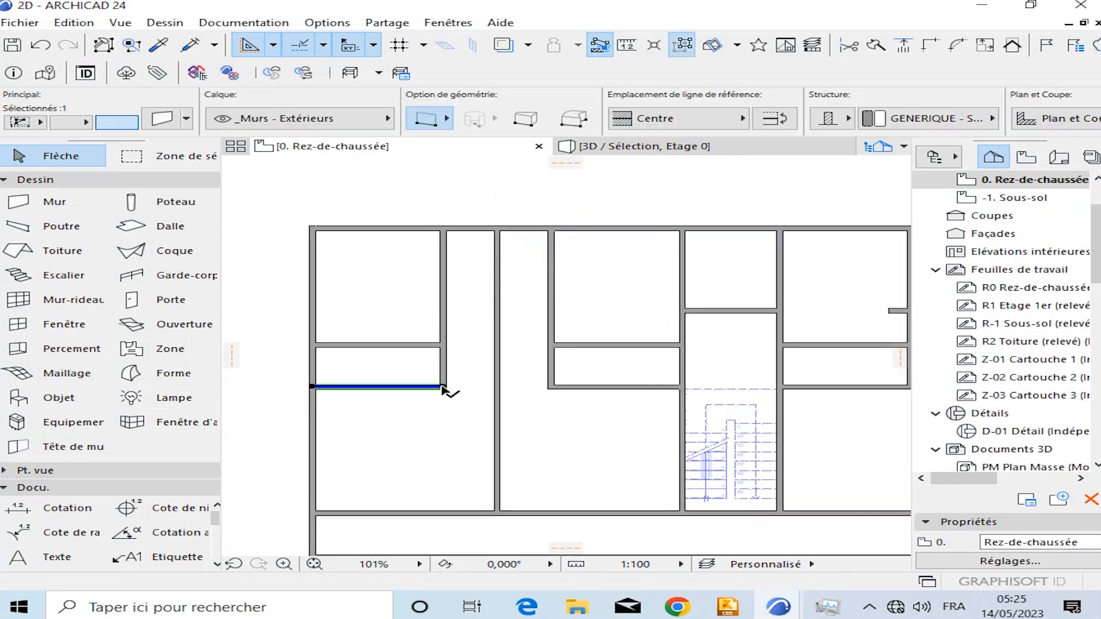
{"action": "left_click", "coordinate": [446, 387]}
{"action": "left_click", "coordinate": [553, 387]}
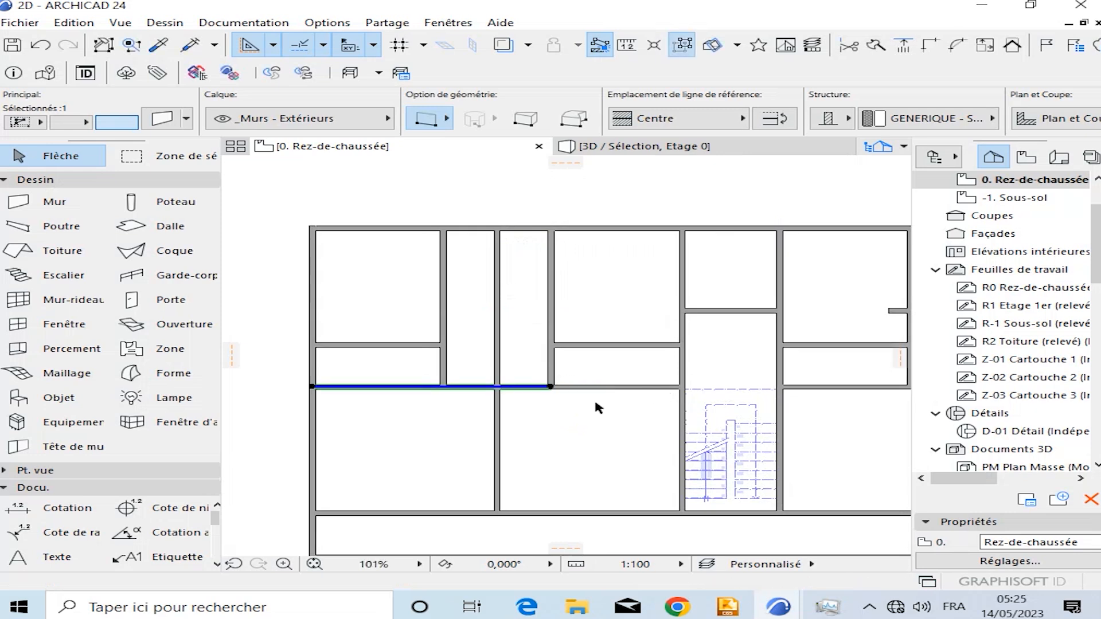
{"action": "left_click", "coordinate": [597, 406]}
Delete the two short bathroom walls between the two apartments right of the staircase.
{"action": "scroll", "coordinate": [575, 395], "scroll_direction": "up", "scroll_amount": 3}
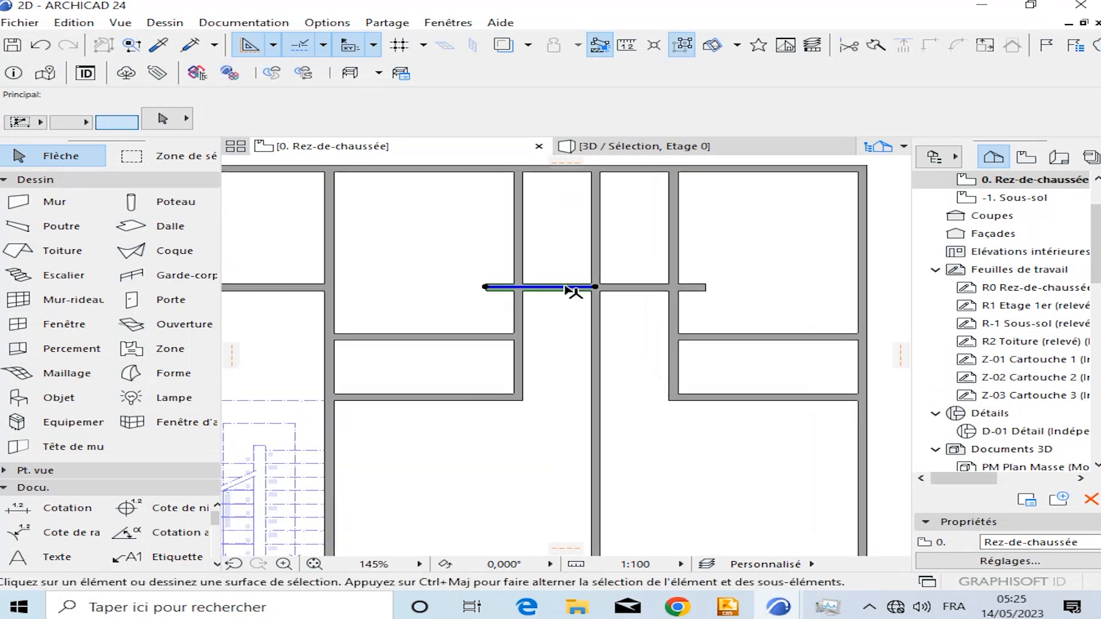
{"action": "left_click", "coordinate": [569, 288]}
{"action": "key", "text": "Delete"}
{"action": "left_click", "coordinate": [653, 289]}
{"action": "key", "text": "Delete"}
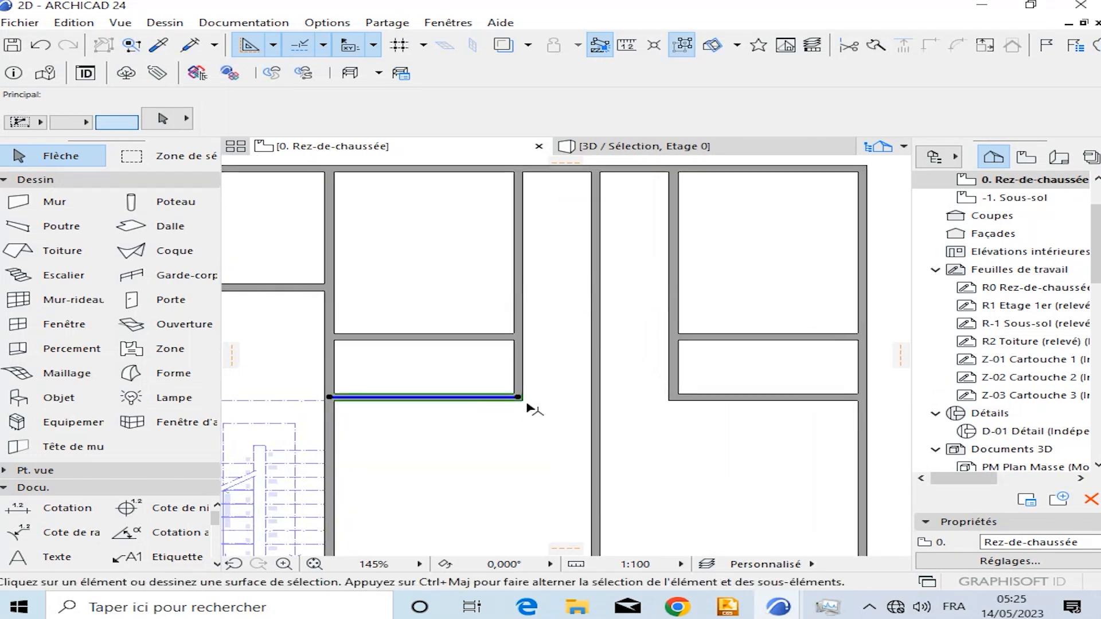
Stretch the lower kitchen wall right of the staircase across the corridors to the rightmost apartment's kitchen wall.
{"action": "left_click", "coordinate": [527, 404]}
{"action": "left_click", "coordinate": [517, 396]}
{"action": "left_click", "coordinate": [669, 396]}
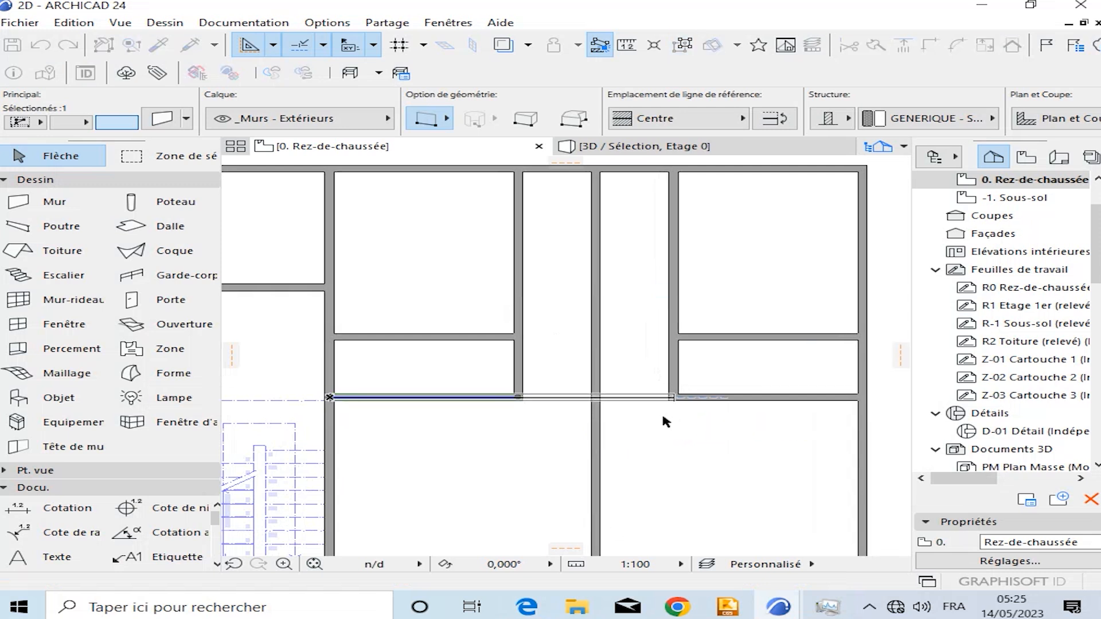
Finish extending the kitchen wall right of the staircase so it meets the rightmost apartment's kitchen wall.
{"action": "left_click", "coordinate": [663, 421]}
{"action": "scroll", "coordinate": [553, 396], "scroll_direction": "down", "scroll_amount": 6}
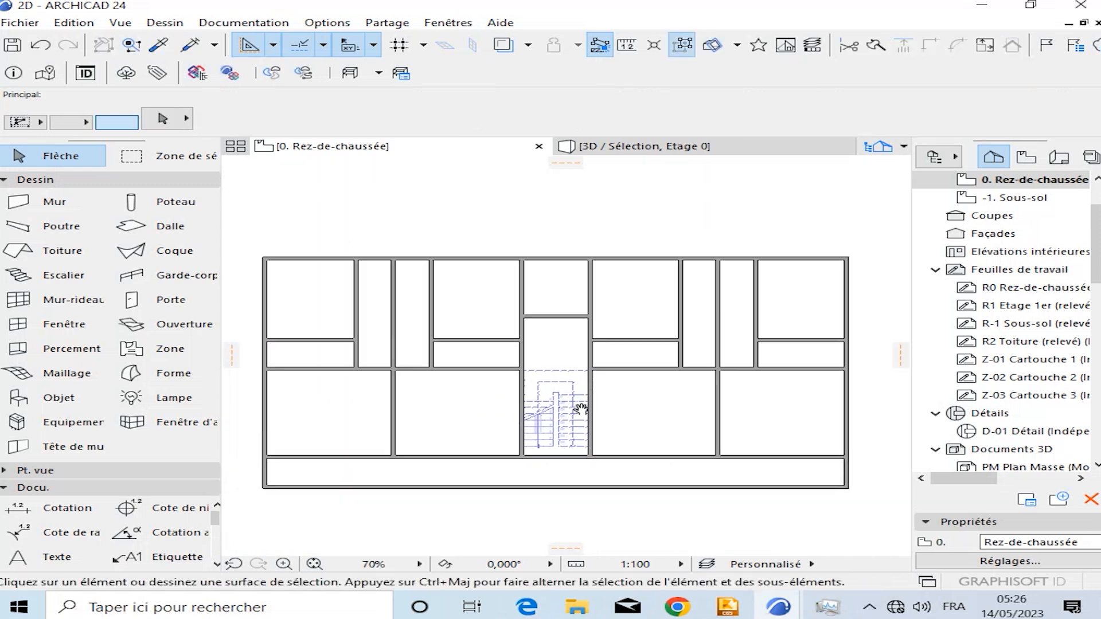
{"action": "scroll", "coordinate": [581, 408], "scroll_direction": "down", "scroll_amount": 3}
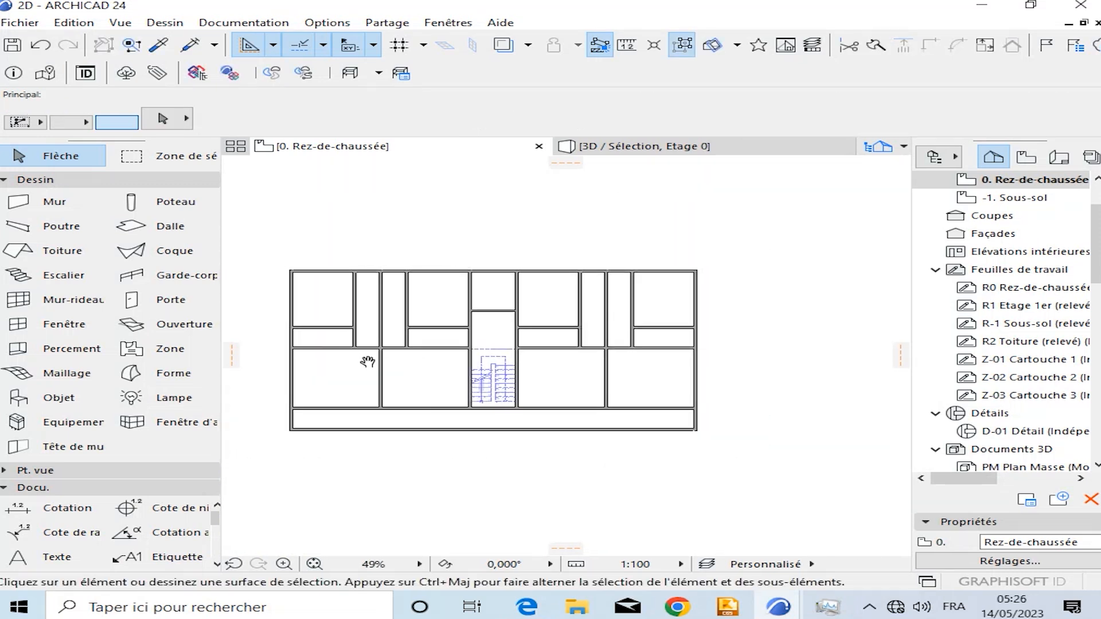
Select all walls of the simplified plan and set their building material to Divers - Vide.
{"action": "middle_click_drag", "start_coordinate": [366, 361], "coordinate": [422, 374]}
{"action": "left_click", "coordinate": [35, 205]}
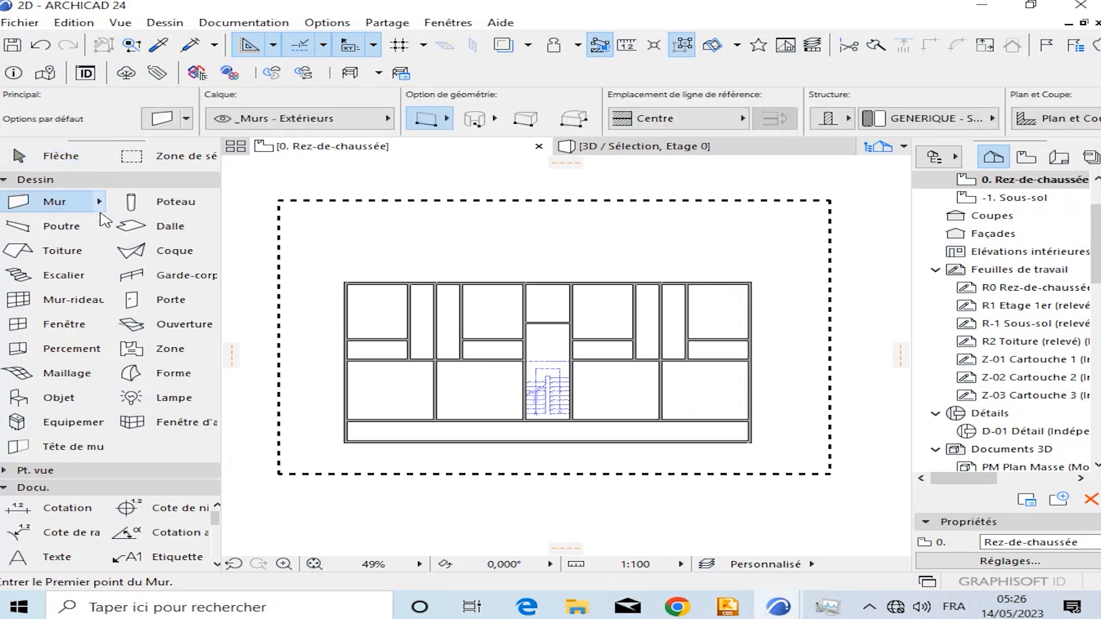
{"action": "key", "text": "ctrl+a"}
{"action": "scroll", "coordinate": [471, 121], "scroll_direction": "down", "scroll_amount": 5}
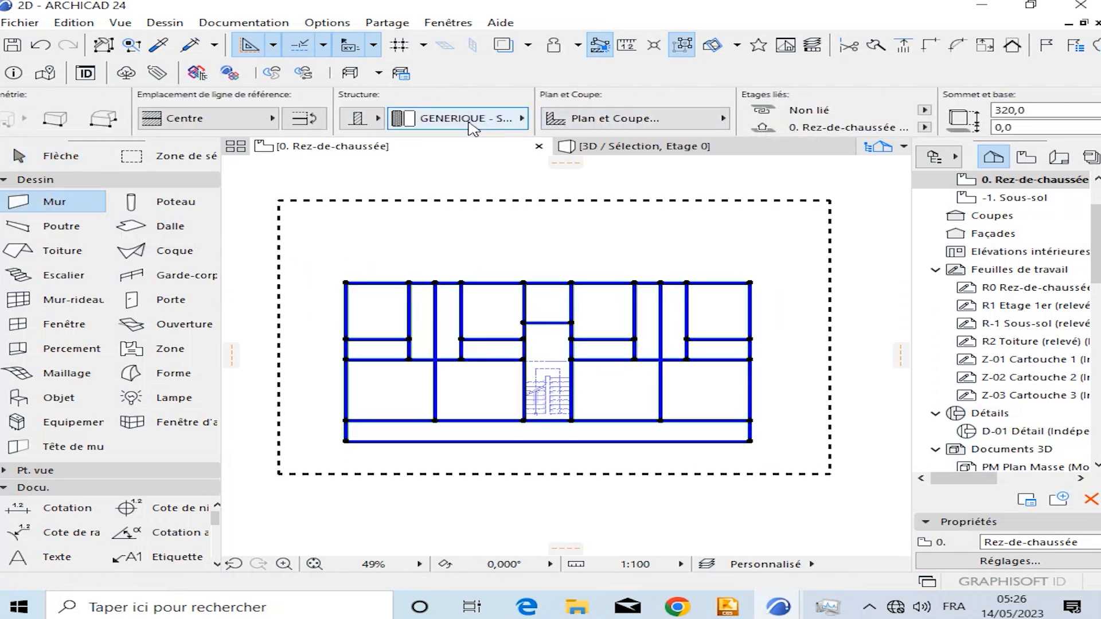
{"action": "left_click", "coordinate": [473, 123]}
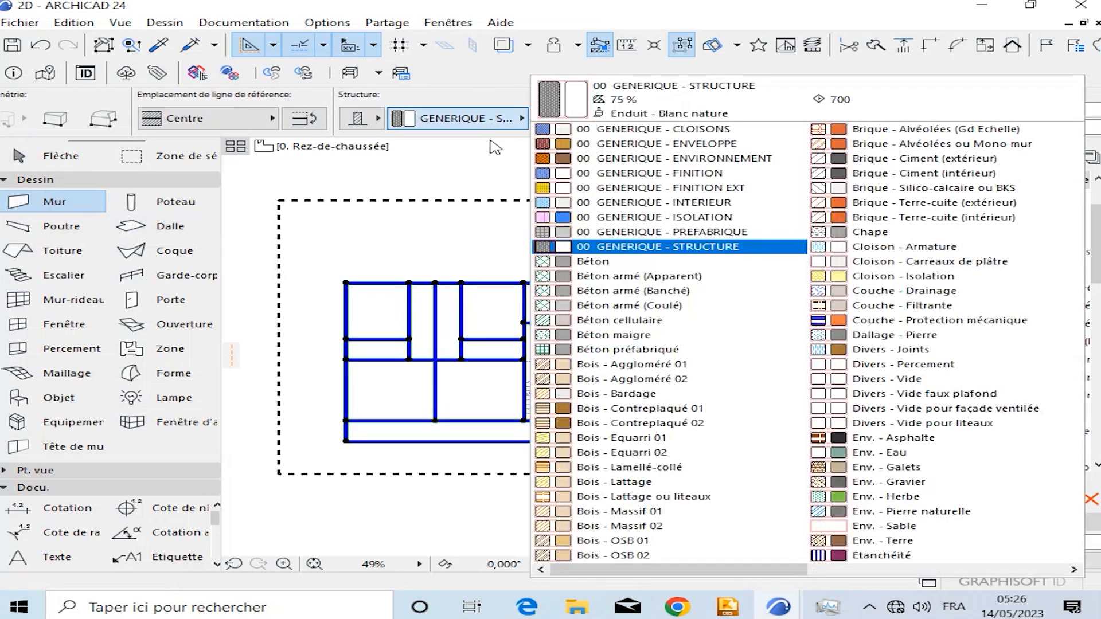
{"action": "left_click", "coordinate": [878, 381]}
Consult the foundation plan FON.pdf in the browser and set the thickness of all selected walls to 20.
{"action": "key", "text": "alt+Tab"}
{"action": "scroll", "coordinate": [650, 327], "scroll_direction": "up", "scroll_amount": 5}
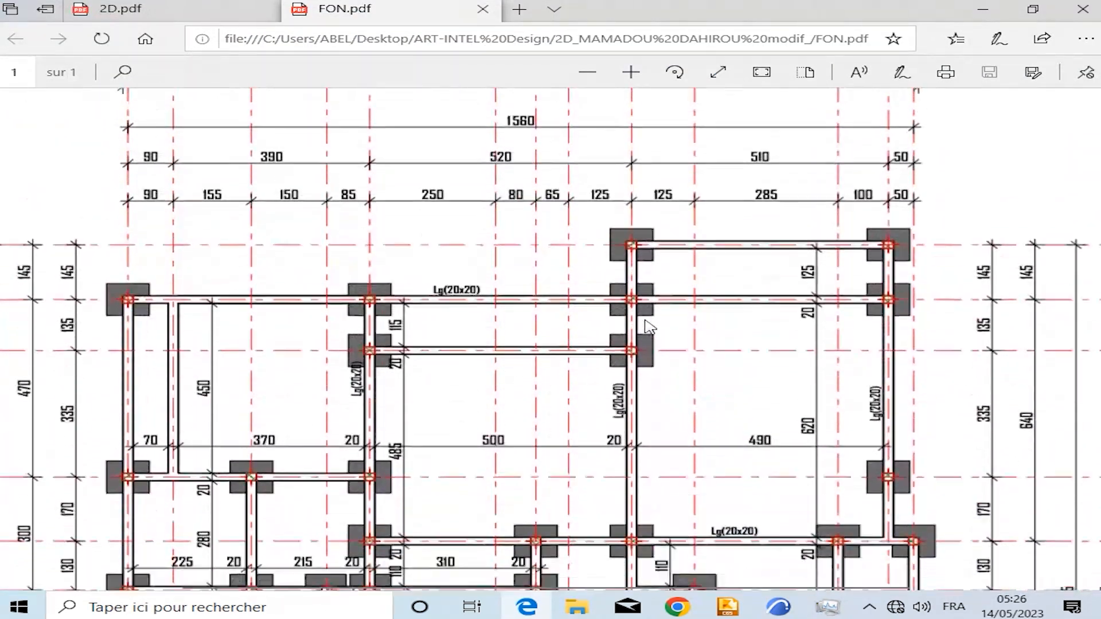
{"action": "scroll", "coordinate": [650, 327], "scroll_direction": "down", "scroll_amount": 4}
{"action": "scroll", "coordinate": [650, 327], "scroll_direction": "up", "scroll_amount": 4}
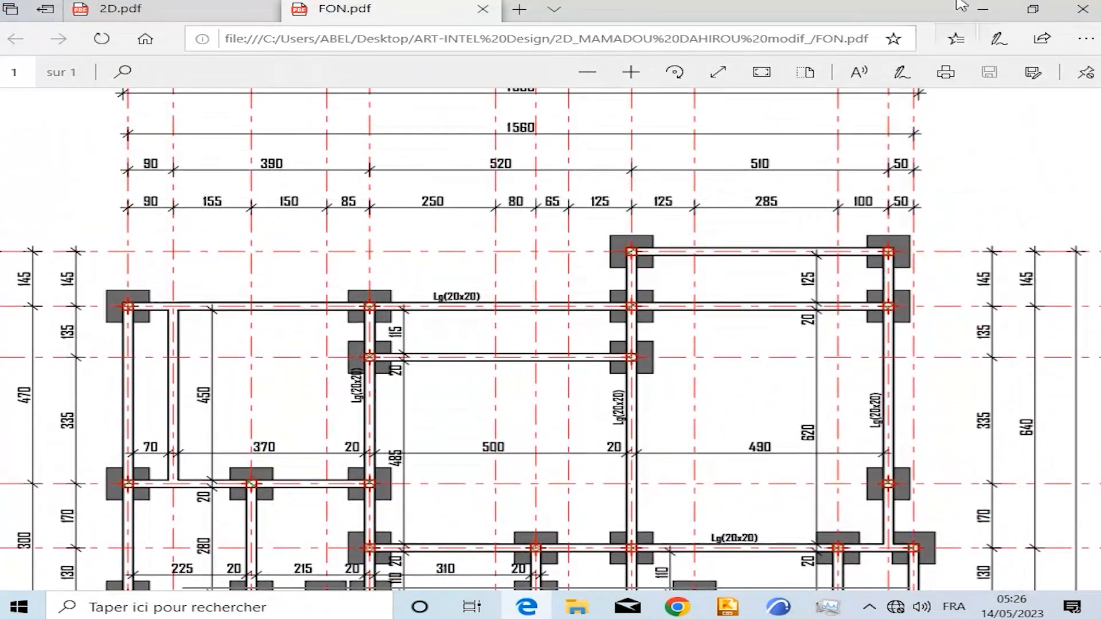
{"action": "left_click", "coordinate": [984, 9]}
{"action": "scroll", "coordinate": [631, 298], "scroll_direction": "up", "scroll_amount": 3}
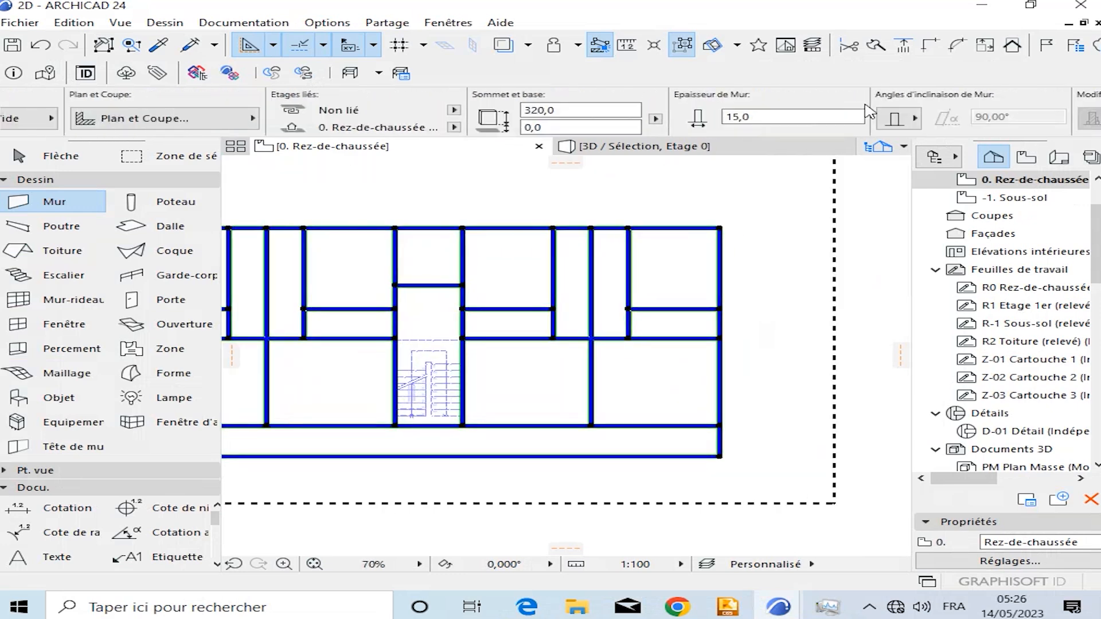
{"action": "left_click_drag", "start_coordinate": [869, 111], "coordinate": [623, 113]}
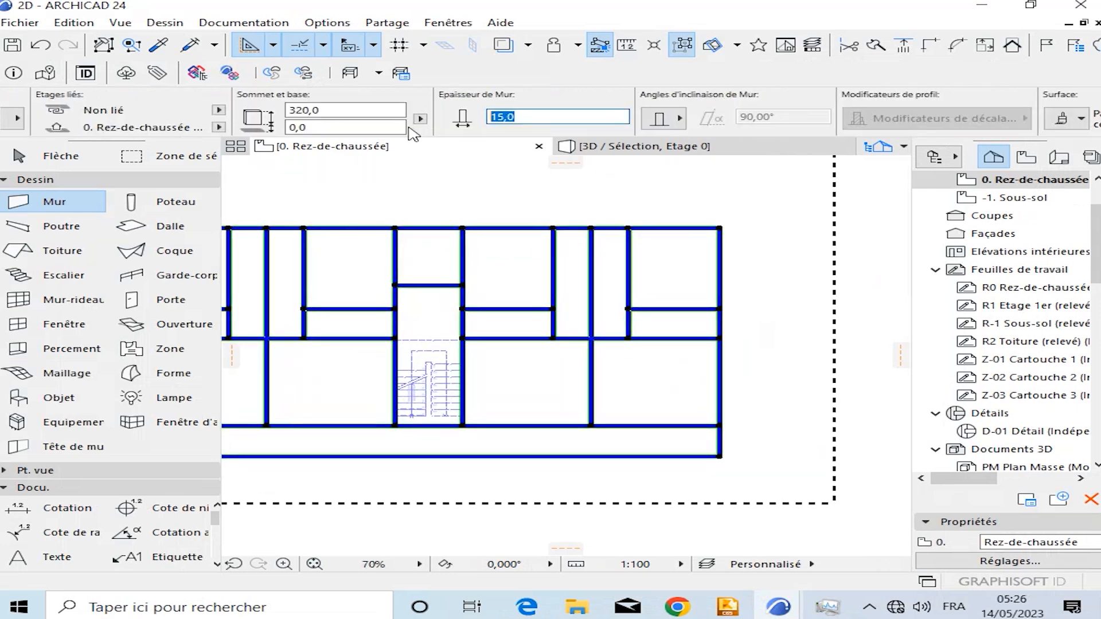
{"action": "scroll", "coordinate": [442, 327], "scroll_direction": "up", "scroll_amount": 5}
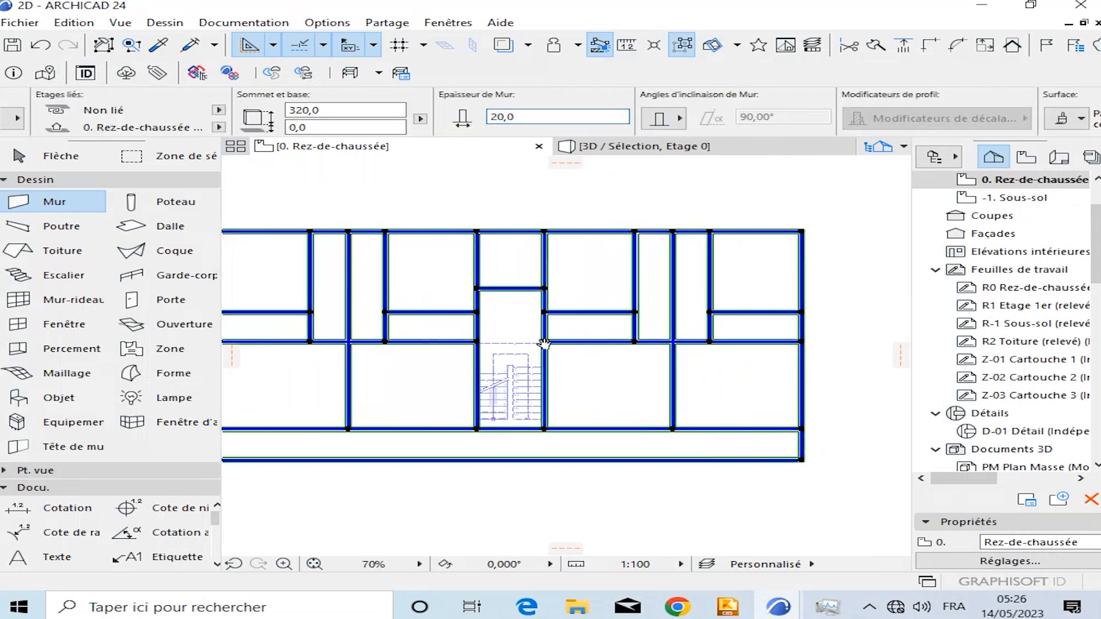
{"action": "scroll", "coordinate": [497, 305], "scroll_direction": "down", "scroll_amount": 3}
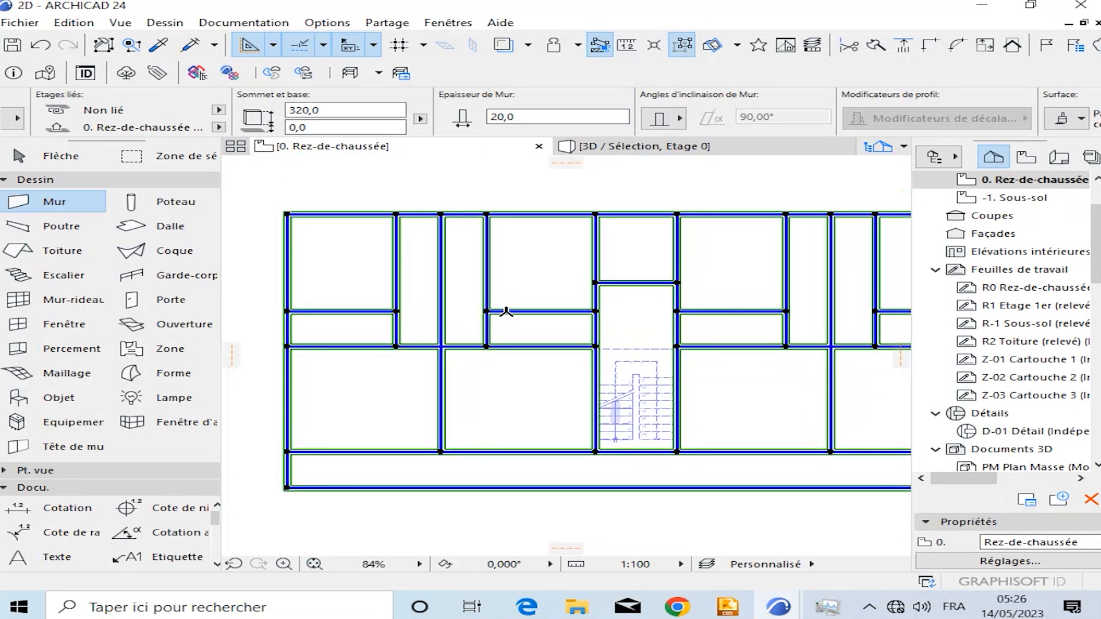
{"action": "key", "text": "Escape"}
Place a horizontal dimension chain through the upper rooms, covering every vertical wall from the left outer wall to the right one.
{"action": "scroll", "coordinate": [375, 263], "scroll_direction": "down", "scroll_amount": 4}
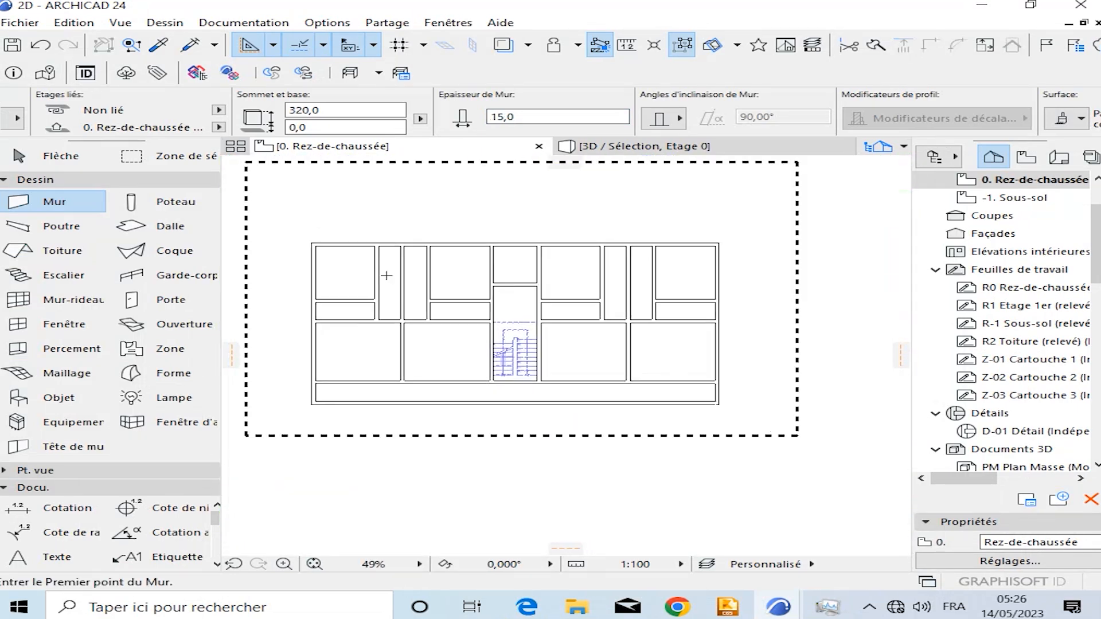
{"action": "middle_click_drag", "start_coordinate": [526, 291], "coordinate": [557, 307]}
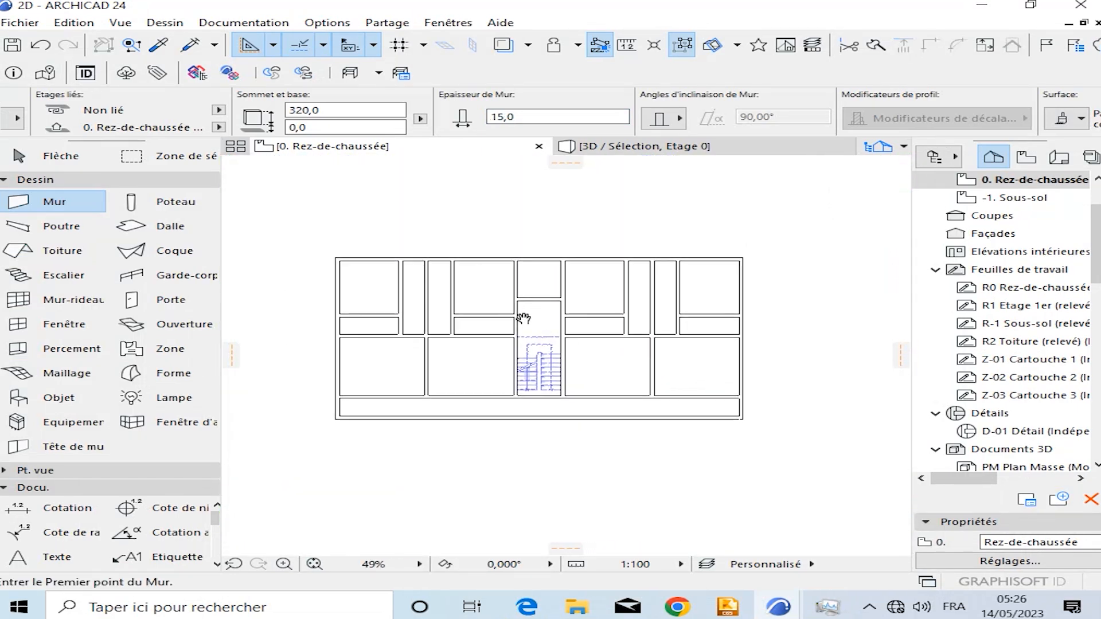
{"action": "scroll", "coordinate": [364, 263], "scroll_direction": "up", "scroll_amount": 4}
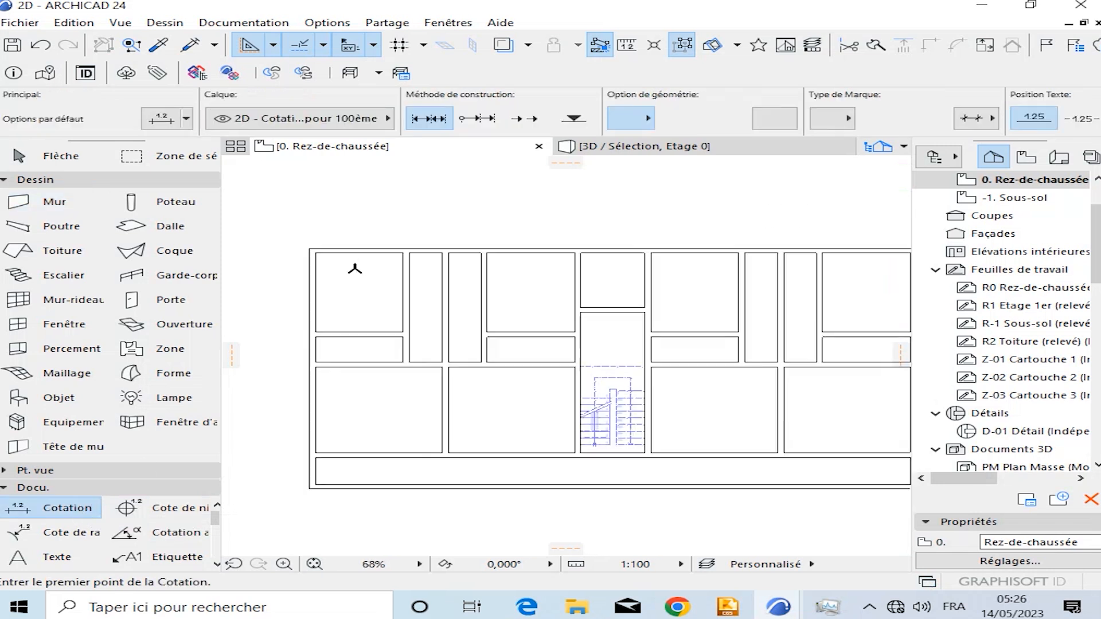
{"action": "left_click", "coordinate": [301, 293]}
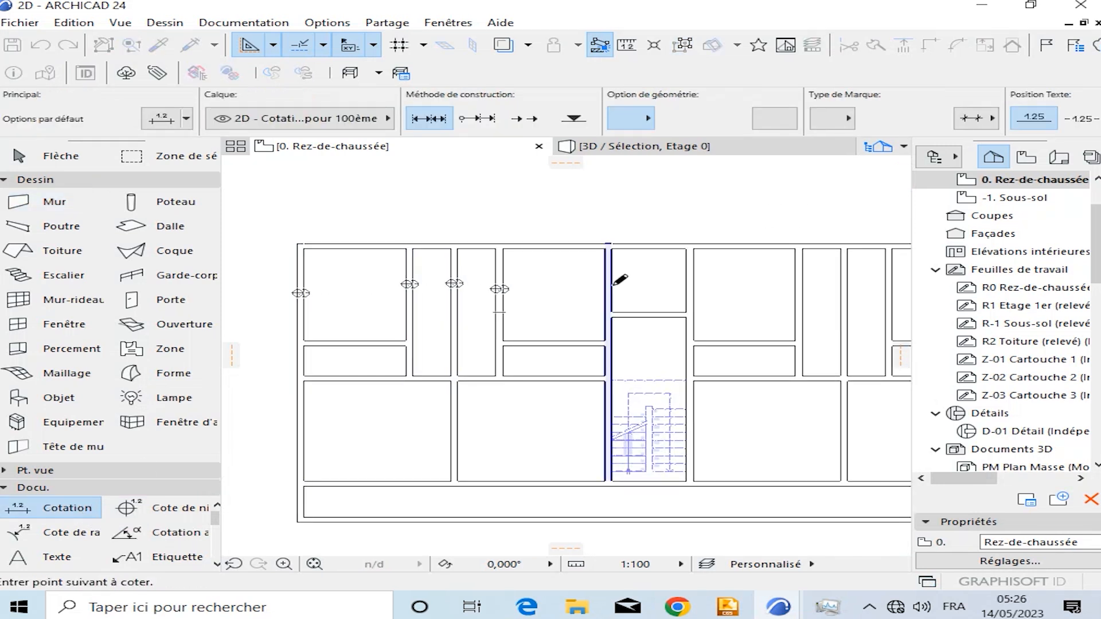
{"action": "middle_click_drag", "start_coordinate": [794, 267], "coordinate": [617, 255]}
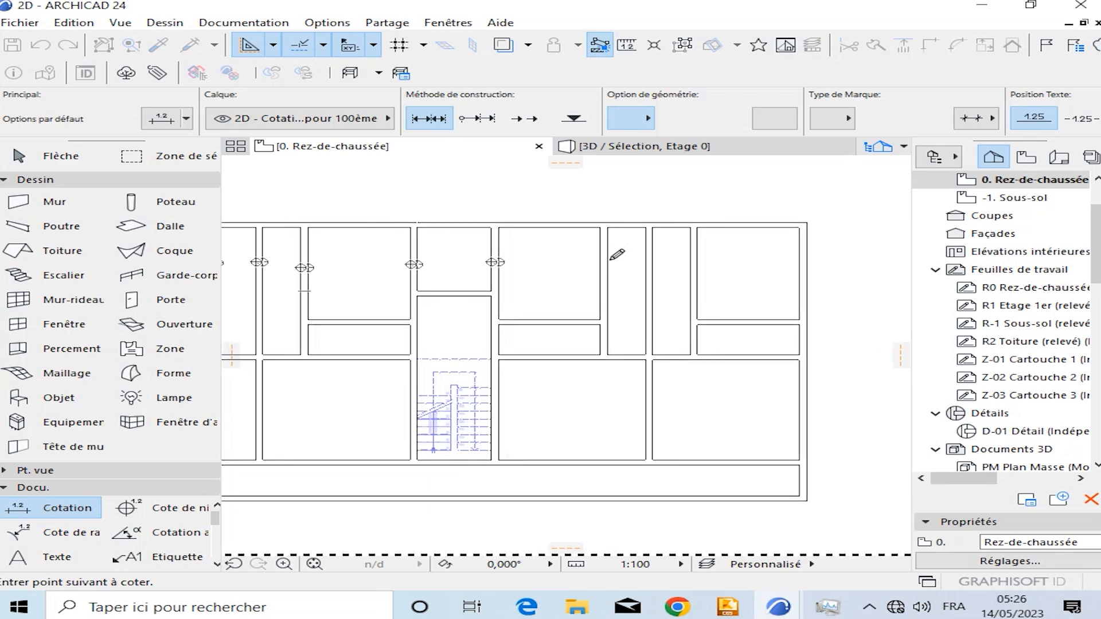
{"action": "left_click", "coordinate": [650, 258]}
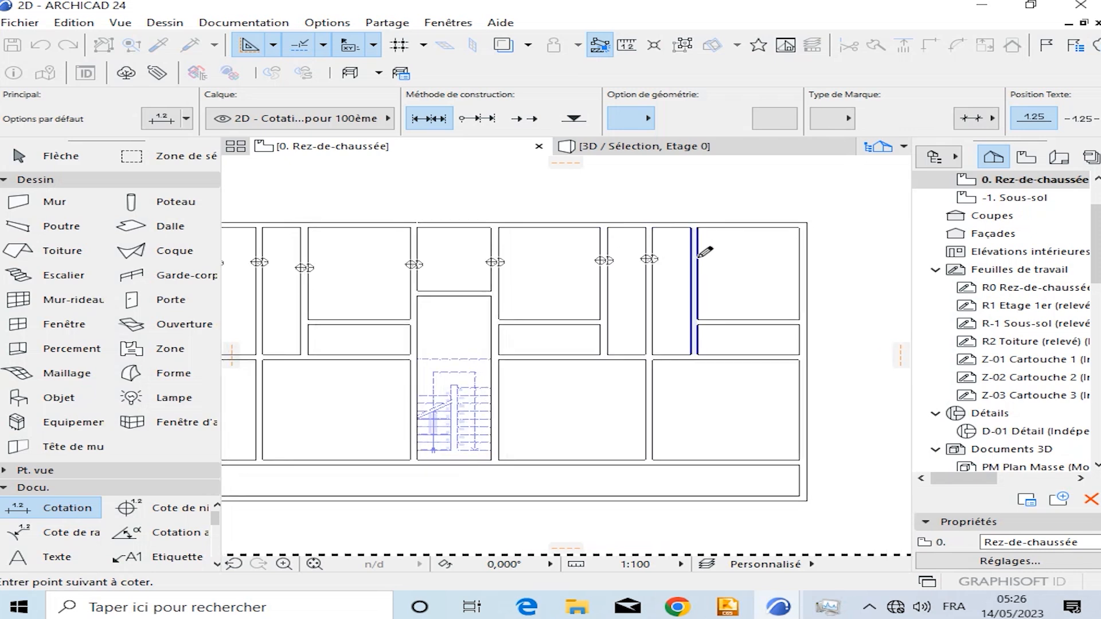
{"action": "right_click", "coordinate": [812, 257]}
{"action": "left_click", "coordinate": [854, 365]}
{"action": "scroll", "coordinate": [644, 309], "scroll_direction": "up", "scroll_amount": 3}
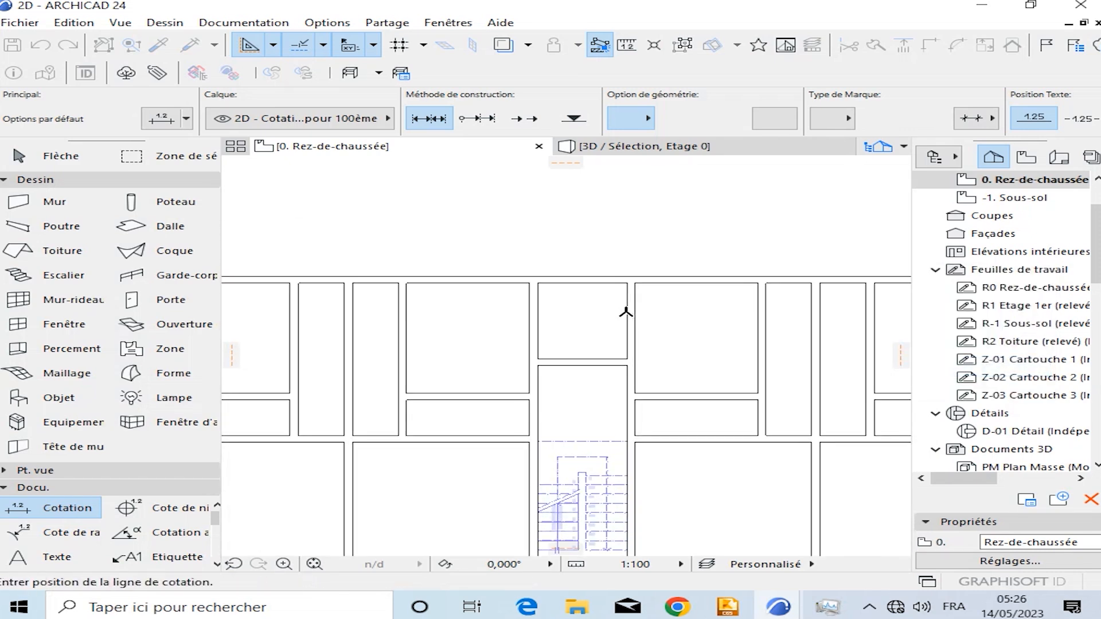
{"action": "left_click", "coordinate": [630, 302]}
Place a vertical dimension chain through the leftmost rooms, covering every horizontal wall from the upper outer wall to the lower one.
{"action": "scroll", "coordinate": [629, 302], "scroll_direction": "down", "scroll_amount": 3}
{"action": "middle_click_drag", "start_coordinate": [563, 313], "coordinate": [635, 248]}
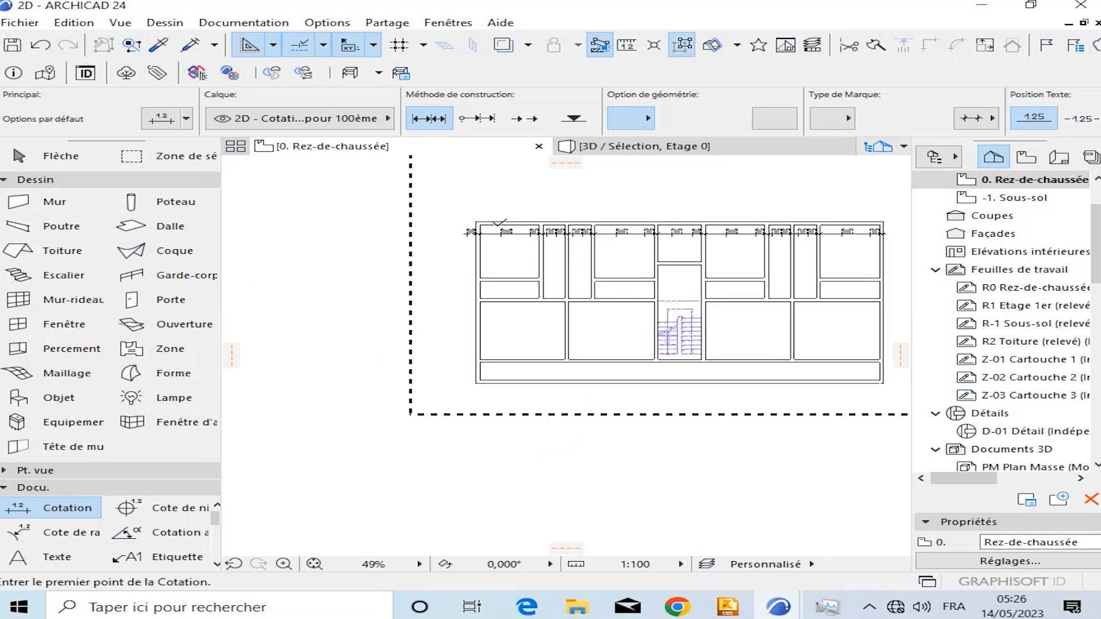
{"action": "scroll", "coordinate": [496, 223], "scroll_direction": "up", "scroll_amount": 3}
{"action": "left_click", "coordinate": [489, 221]}
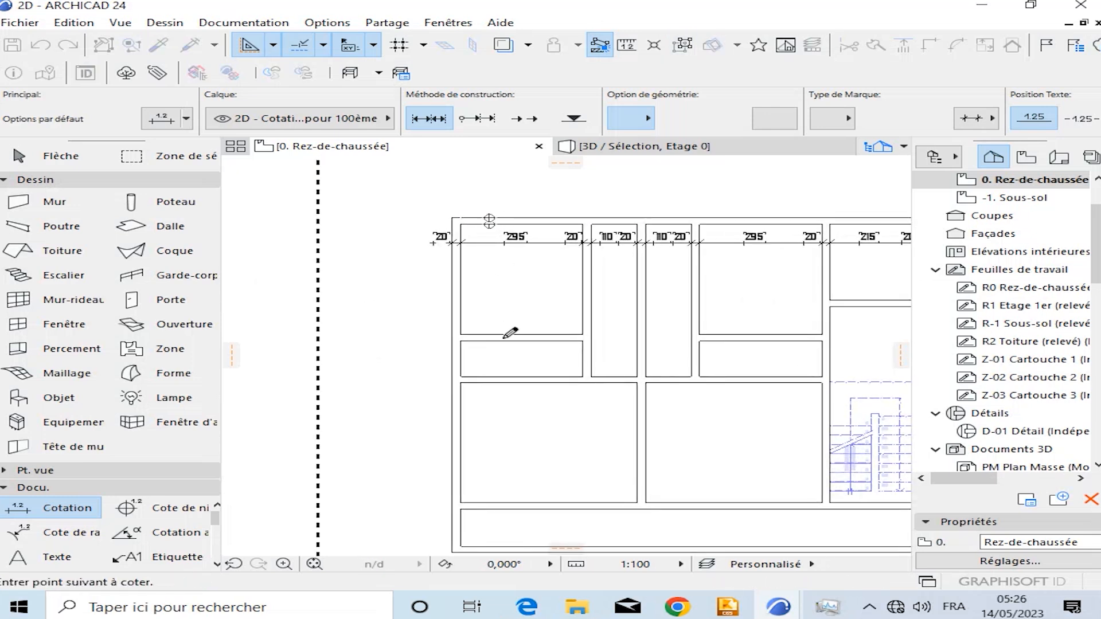
{"action": "left_click", "coordinate": [507, 380]}
{"action": "scroll", "coordinate": [508, 381], "scroll_direction": "down", "scroll_amount": 3}
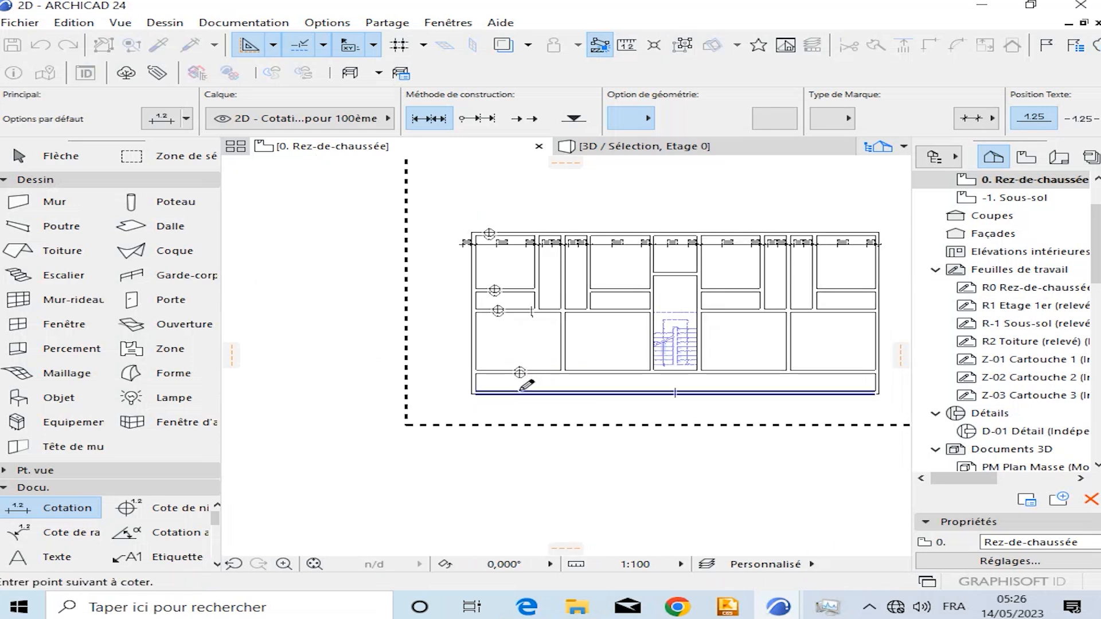
{"action": "right_click", "coordinate": [520, 382]}
{"action": "left_click", "coordinate": [563, 494]}
{"action": "scroll", "coordinate": [503, 319], "scroll_direction": "up", "scroll_amount": 3}
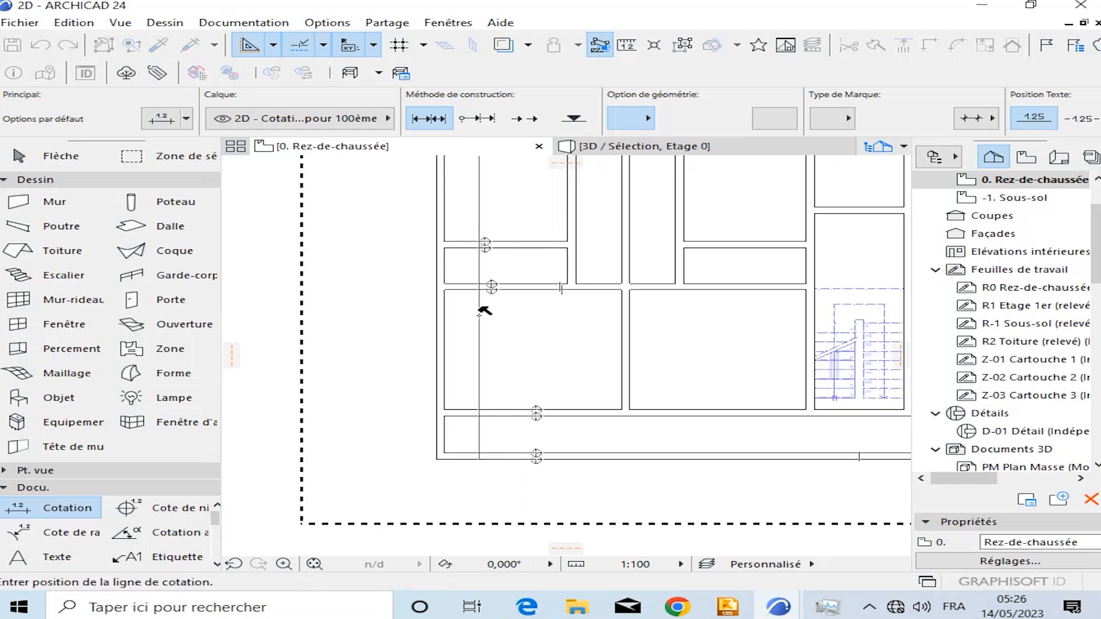
{"action": "scroll", "coordinate": [481, 312], "scroll_direction": "down", "scroll_amount": 3}
Stretch both side walls of the staircase down to the building's lower outer wall.
{"action": "scroll", "coordinate": [474, 307], "scroll_direction": "up", "scroll_amount": 4}
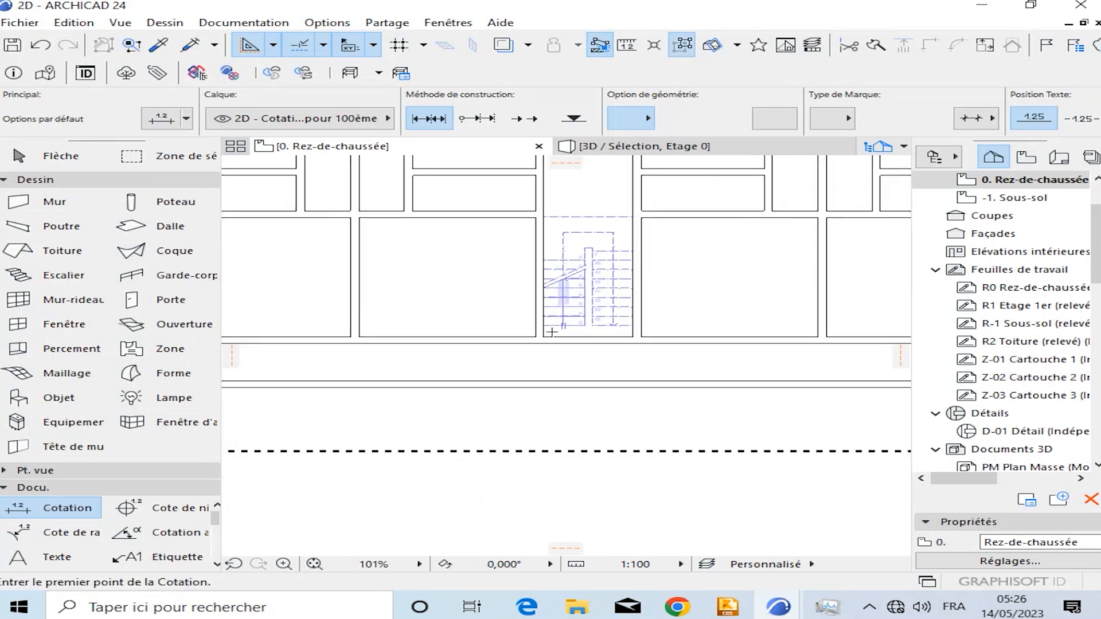
{"action": "left_click", "coordinate": [540, 339]}
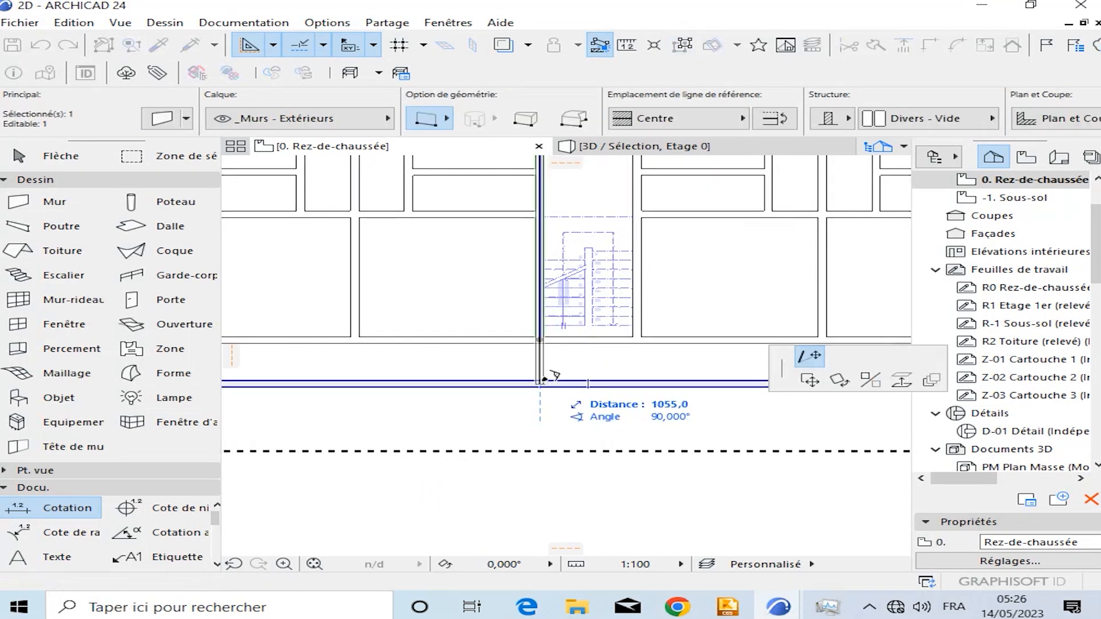
{"action": "left_click", "coordinate": [542, 381]}
{"action": "key", "text": "Escape"}
{"action": "scroll", "coordinate": [728, 364], "scroll_direction": "up", "scroll_amount": 3}
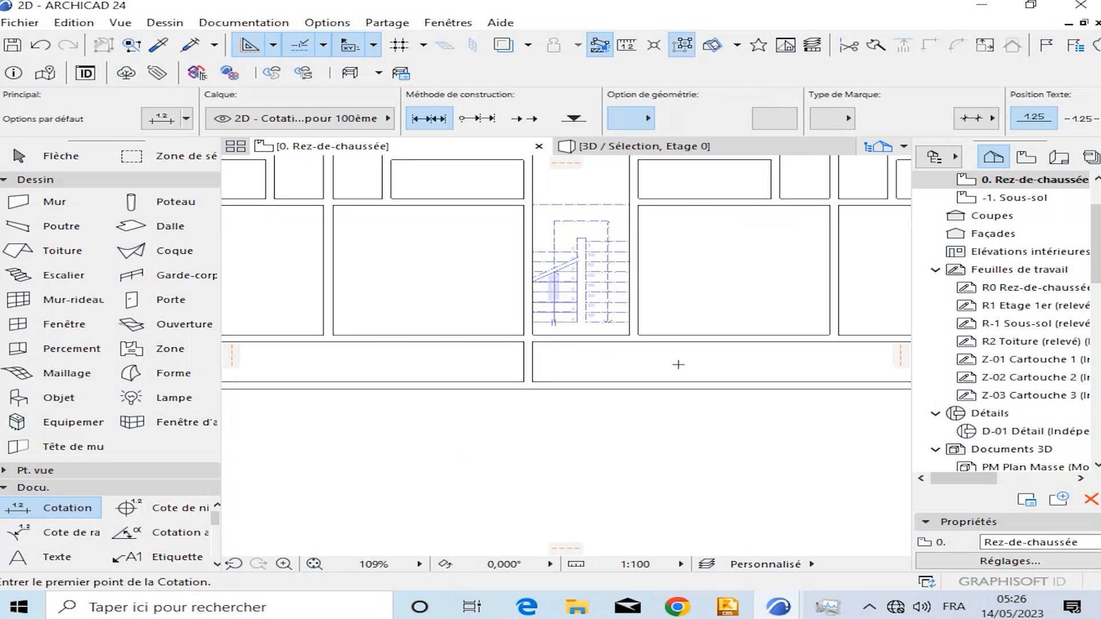
{"action": "left_click", "coordinate": [595, 309]}
{"action": "left_click", "coordinate": [593, 310]}
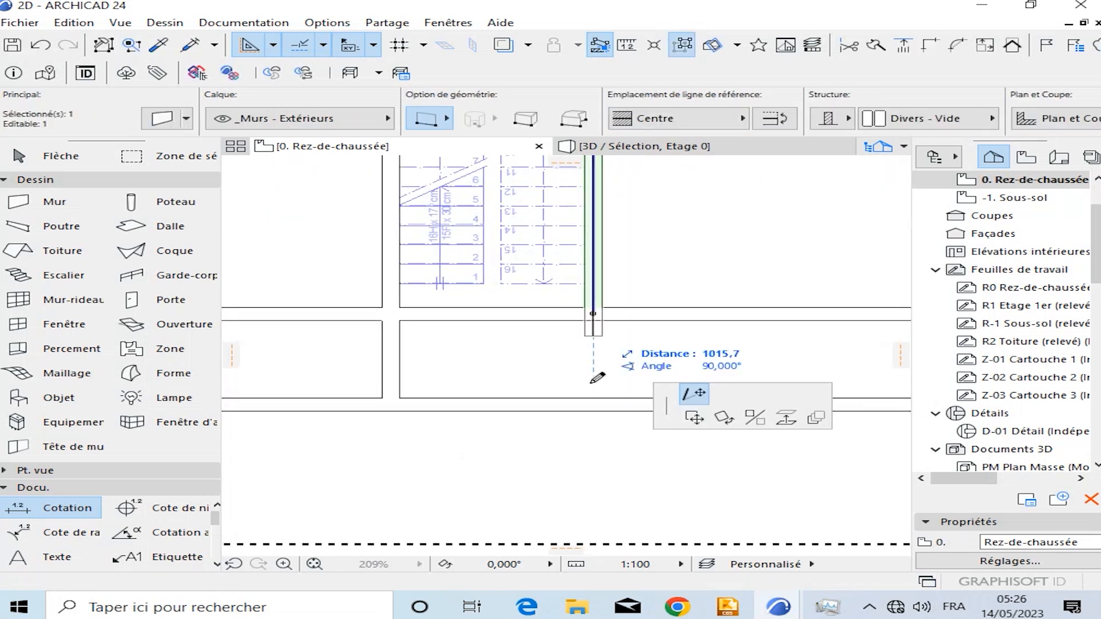
{"action": "left_click", "coordinate": [600, 397]}
{"action": "key", "text": "Escape"}
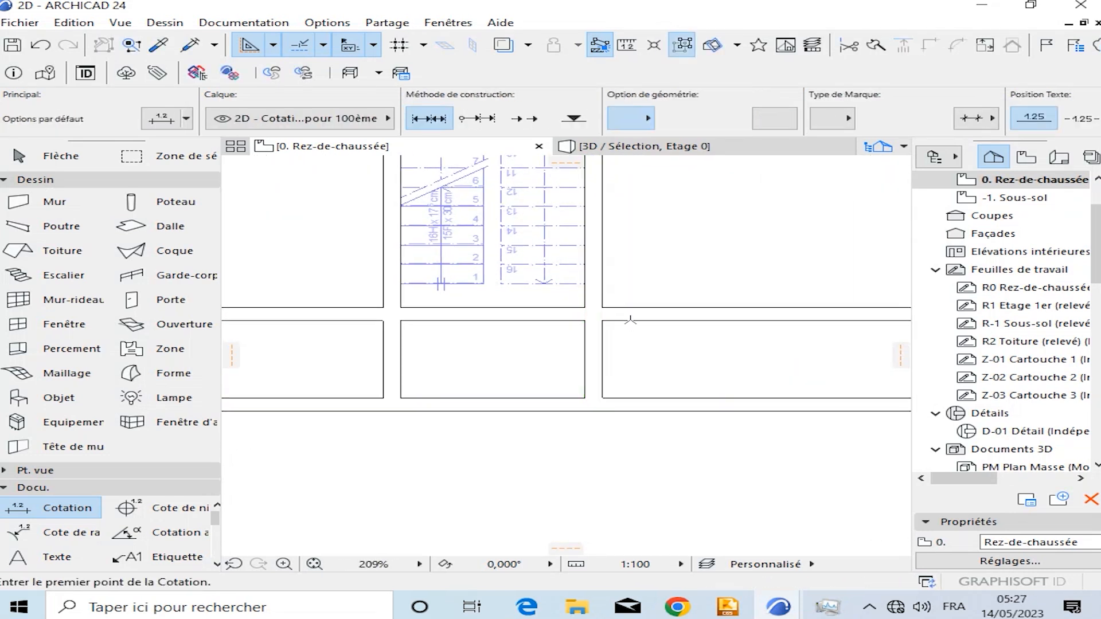
Place a horizontal dimension chain through the large rooms and staircase, from the left outer wall to the right outer wall.
{"action": "scroll", "coordinate": [518, 252], "scroll_direction": "down", "scroll_amount": 5}
{"action": "middle_click_drag", "start_coordinate": [518, 251], "coordinate": [551, 305]}
{"action": "middle_click_drag", "start_coordinate": [504, 332], "coordinate": [490, 332]}
{"action": "scroll", "coordinate": [395, 312], "scroll_direction": "up", "scroll_amount": 2}
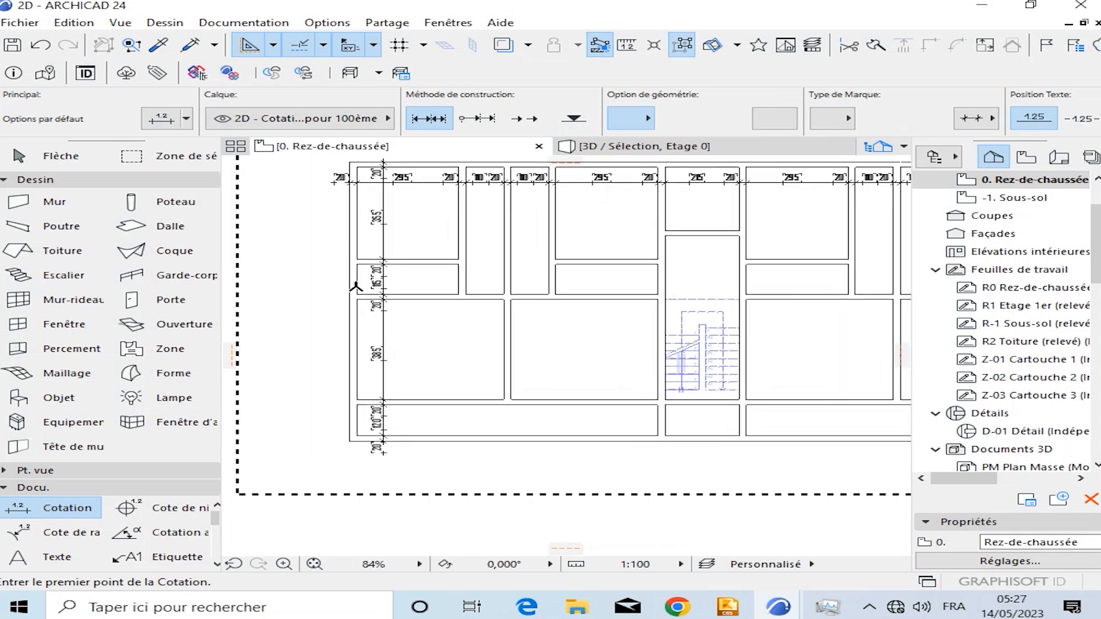
{"action": "middle_click_drag", "start_coordinate": [392, 295], "coordinate": [358, 263]}
{"action": "left_click", "coordinate": [317, 333]}
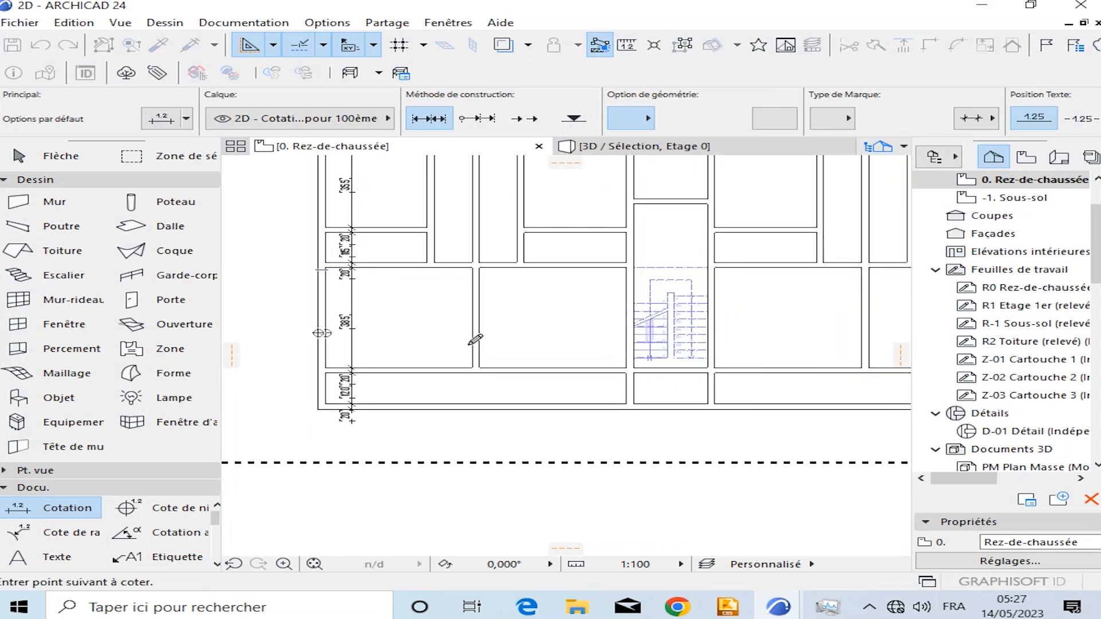
{"action": "left_click", "coordinate": [714, 248]}
{"action": "middle_click_drag", "start_coordinate": [769, 293], "coordinate": [488, 272]}
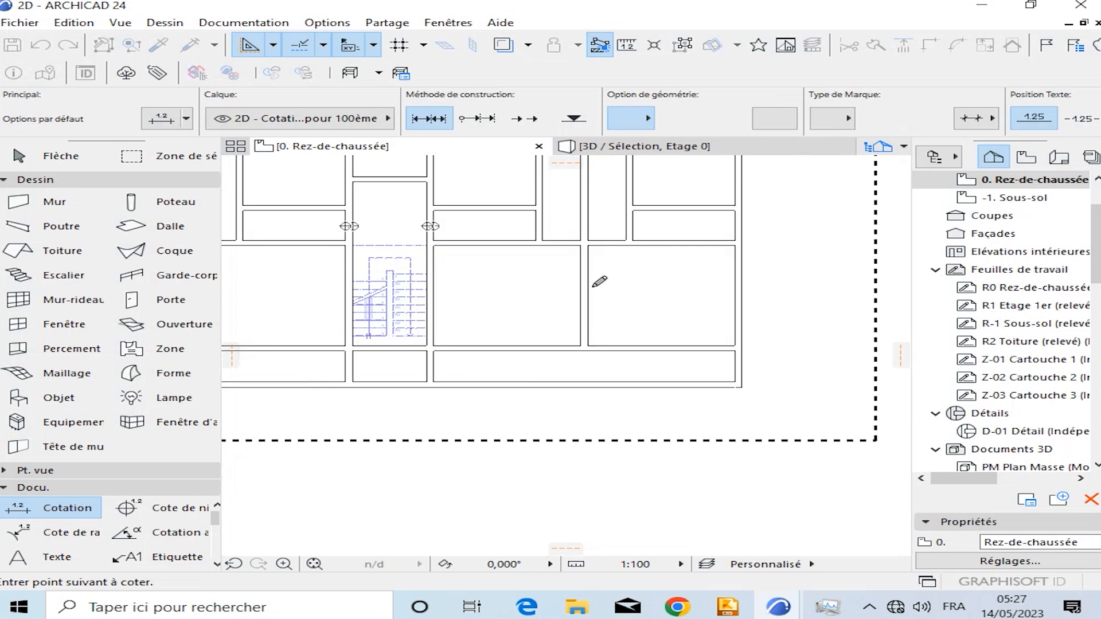
{"action": "right_click", "coordinate": [740, 292]}
{"action": "left_click", "coordinate": [763, 398]}
{"action": "scroll", "coordinate": [757, 398], "scroll_direction": "down", "scroll_amount": 2}
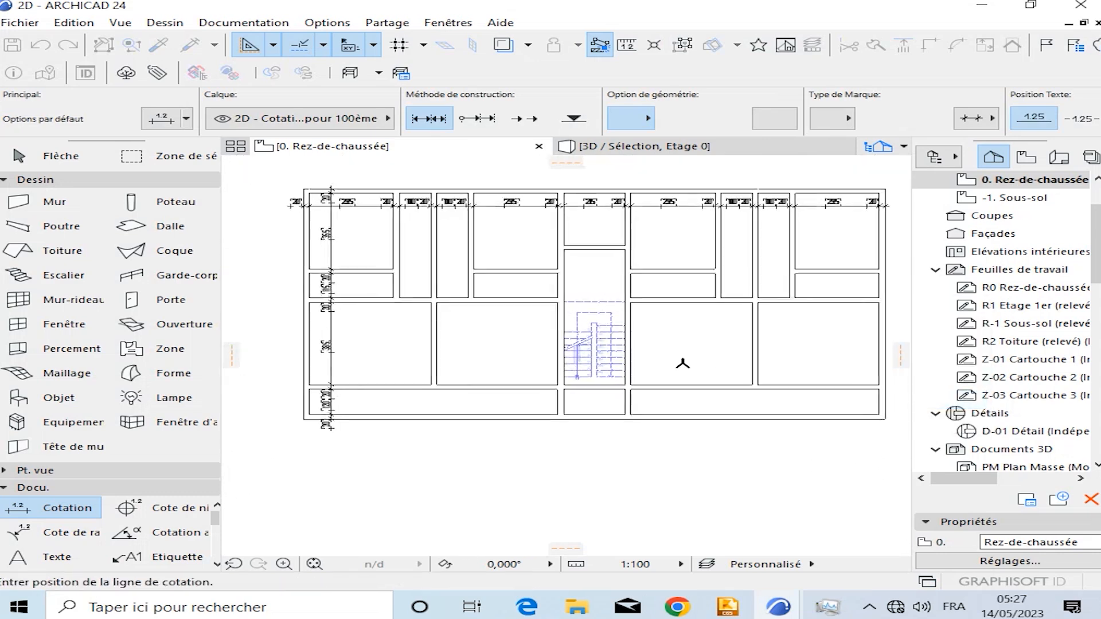
{"action": "scroll", "coordinate": [680, 374], "scroll_direction": "up", "scroll_amount": 5}
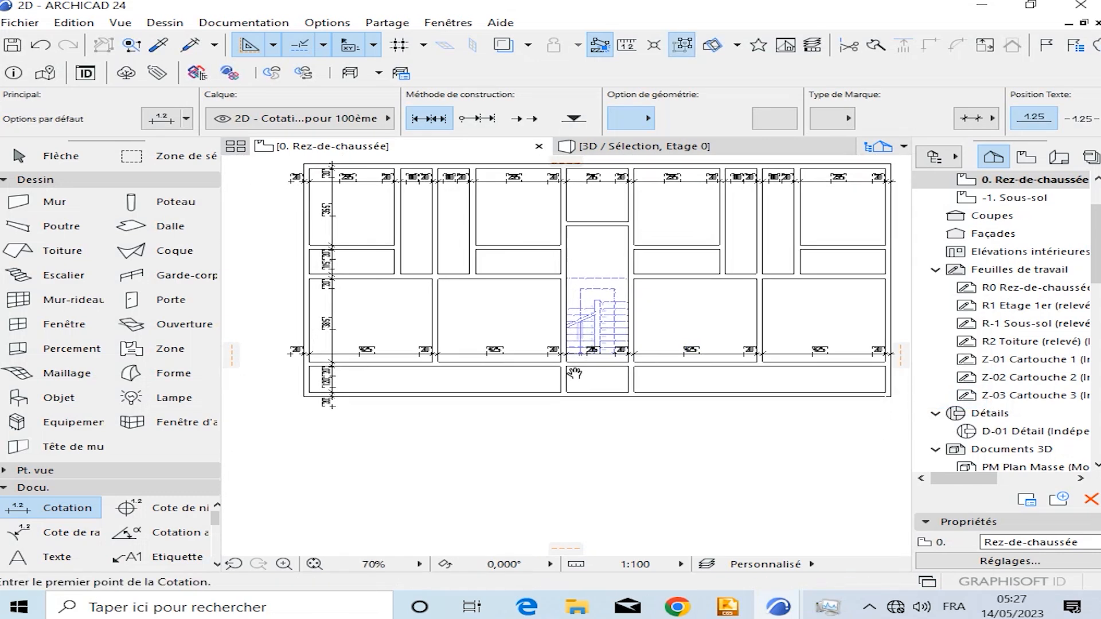
Place a horizontal dimension chain through the lowest strip of rooms, from the left outer wall across the staircase walls to the right outer wall.
{"action": "left_click", "coordinate": [344, 375]}
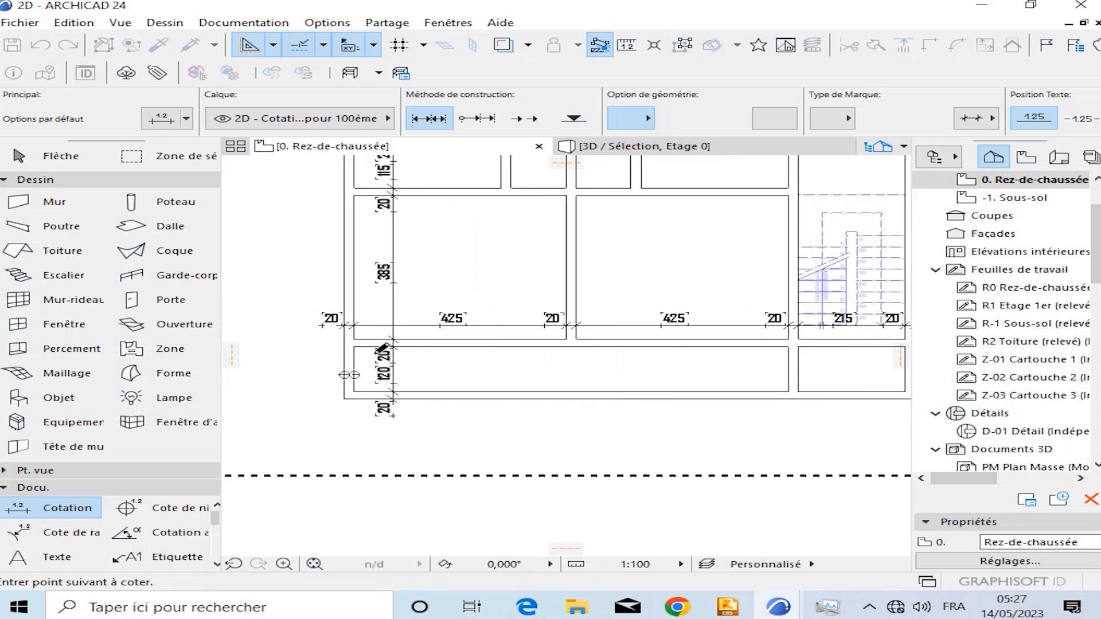
{"action": "scroll", "coordinate": [344, 376], "scroll_direction": "down", "scroll_amount": 2}
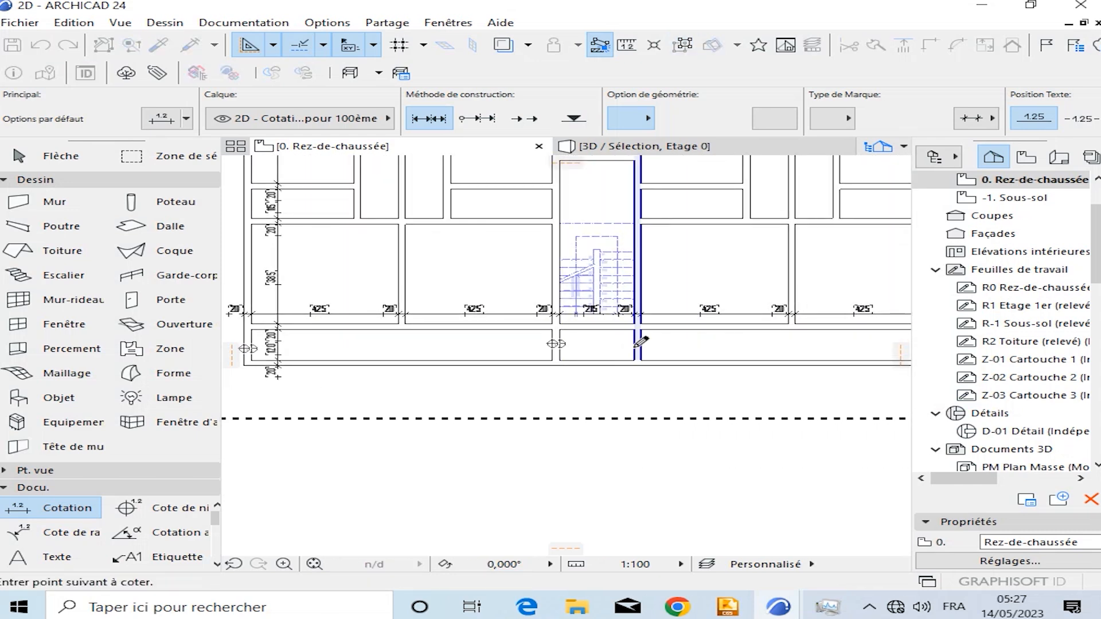
{"action": "middle_click_drag", "start_coordinate": [640, 342], "coordinate": [449, 334]}
{"action": "right_click", "coordinate": [723, 328]}
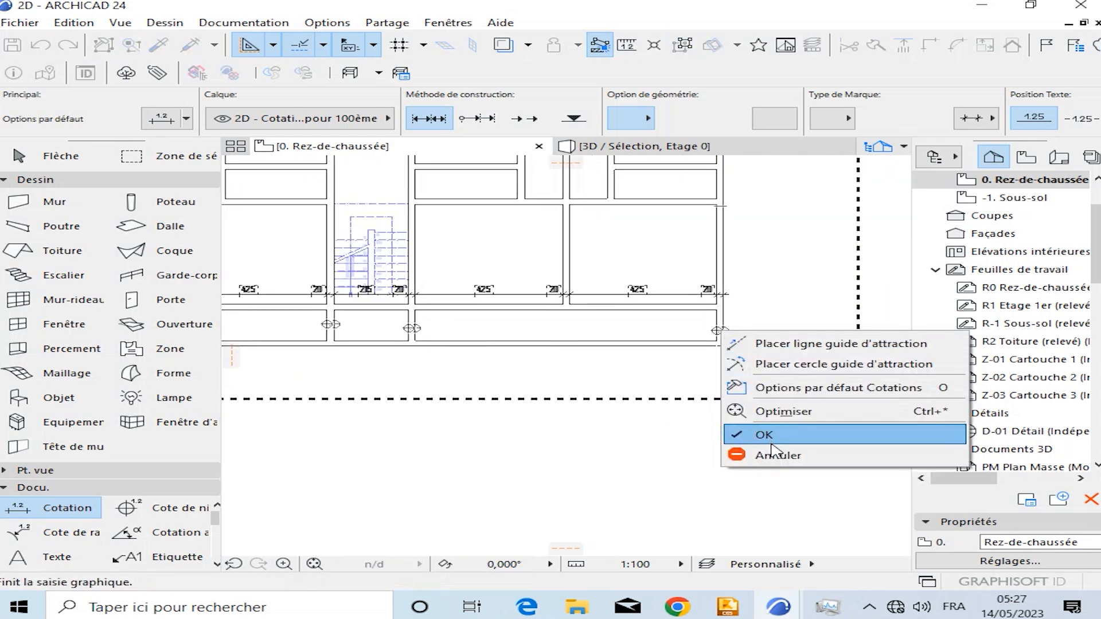
{"action": "left_click", "coordinate": [742, 432]}
{"action": "middle_click_drag", "start_coordinate": [538, 331], "coordinate": [643, 344]}
{"action": "left_click", "coordinate": [651, 342]}
{"action": "scroll", "coordinate": [493, 321], "scroll_direction": "up", "scroll_amount": 3}
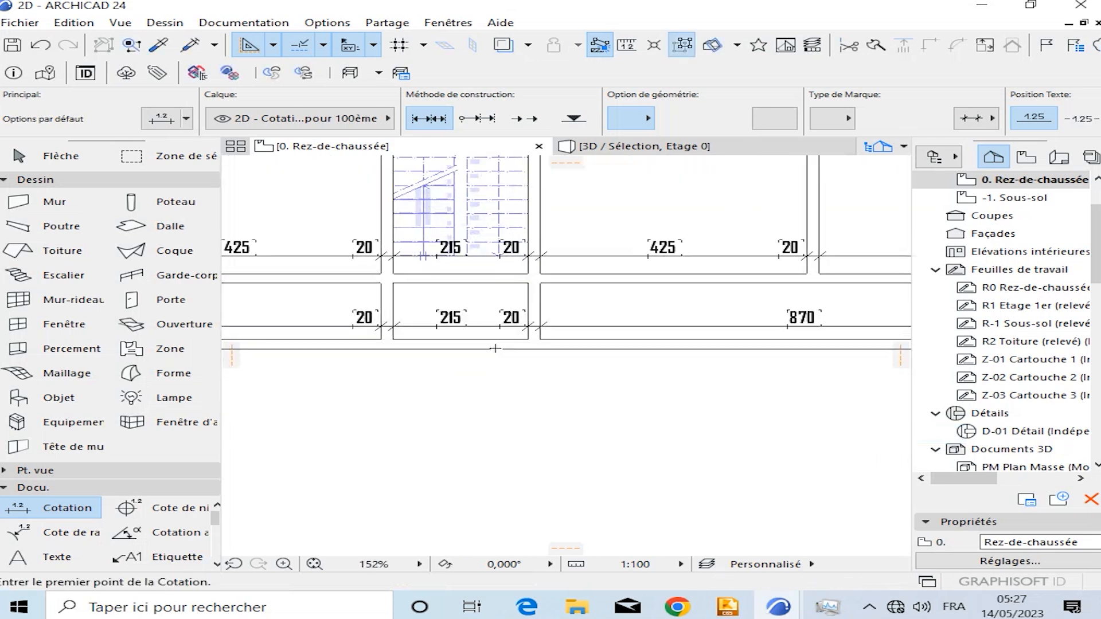
Delete the dimension values for the staircase bay and its two side walls from the lowest horizontal chain.
{"action": "scroll", "coordinate": [514, 327], "scroll_direction": "down", "scroll_amount": 3}
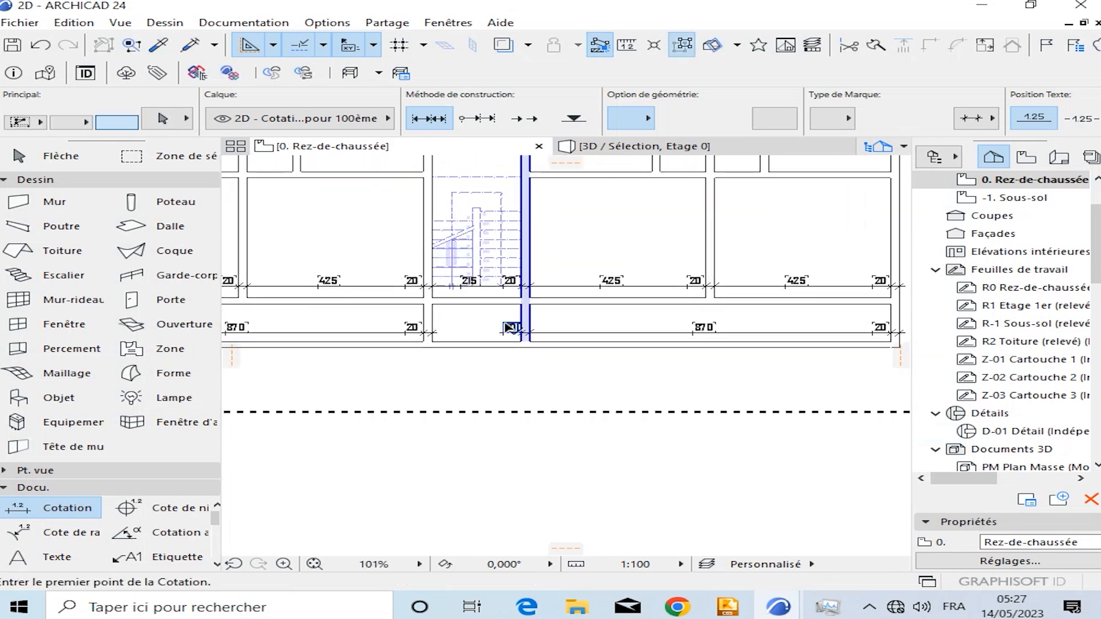
{"action": "middle_click_drag", "start_coordinate": [451, 310], "coordinate": [450, 328]}
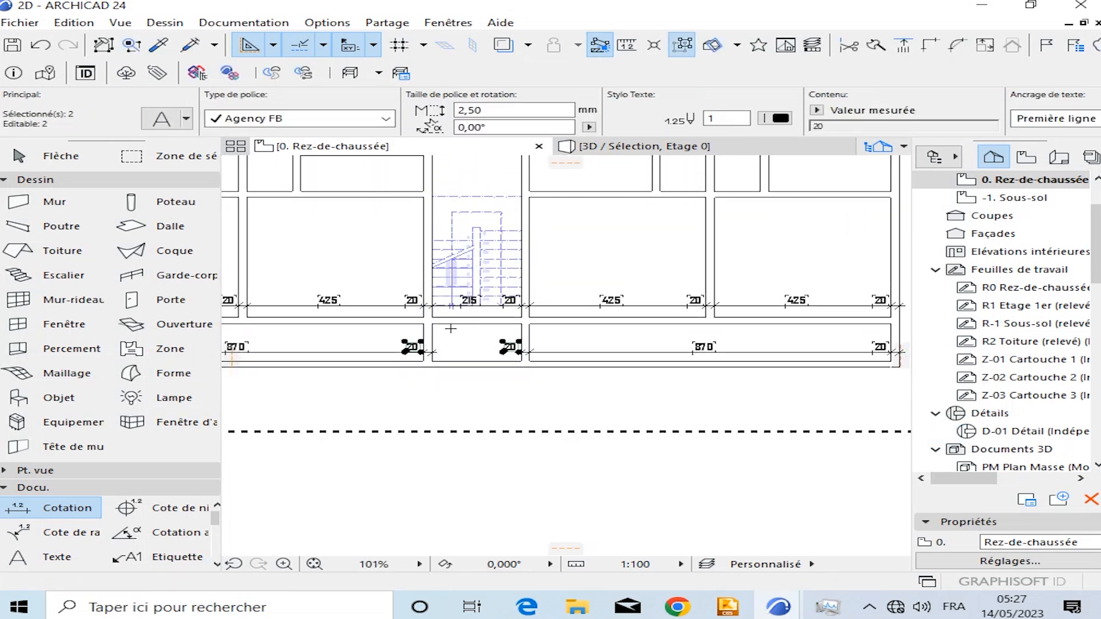
{"action": "key", "text": "Delete"}
{"action": "scroll", "coordinate": [616, 318], "scroll_direction": "down", "scroll_amount": 1}
{"action": "middle_click_drag", "start_coordinate": [626, 304], "coordinate": [644, 351]}
{"action": "middle_click_drag", "start_coordinate": [718, 243], "coordinate": [779, 317]}
{"action": "scroll", "coordinate": [691, 314], "scroll_direction": "down", "scroll_amount": 1}
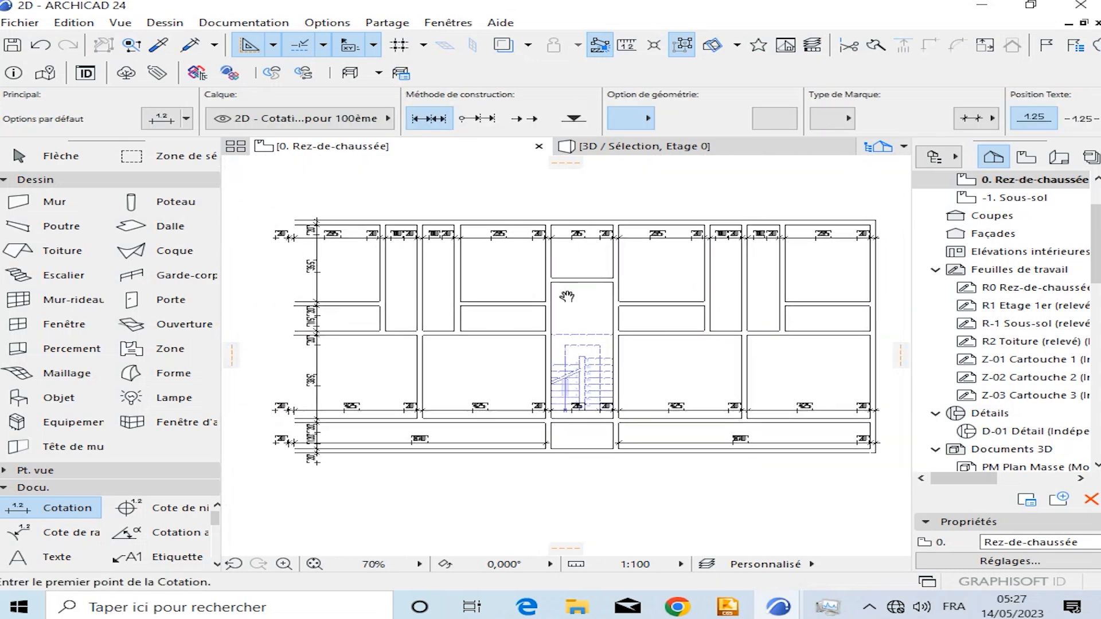
{"action": "middle_click_drag", "start_coordinate": [567, 297], "coordinate": [617, 283]}
{"action": "middle_click_drag", "start_coordinate": [496, 320], "coordinate": [496, 308]}
{"action": "left_click", "coordinate": [38, 157]}
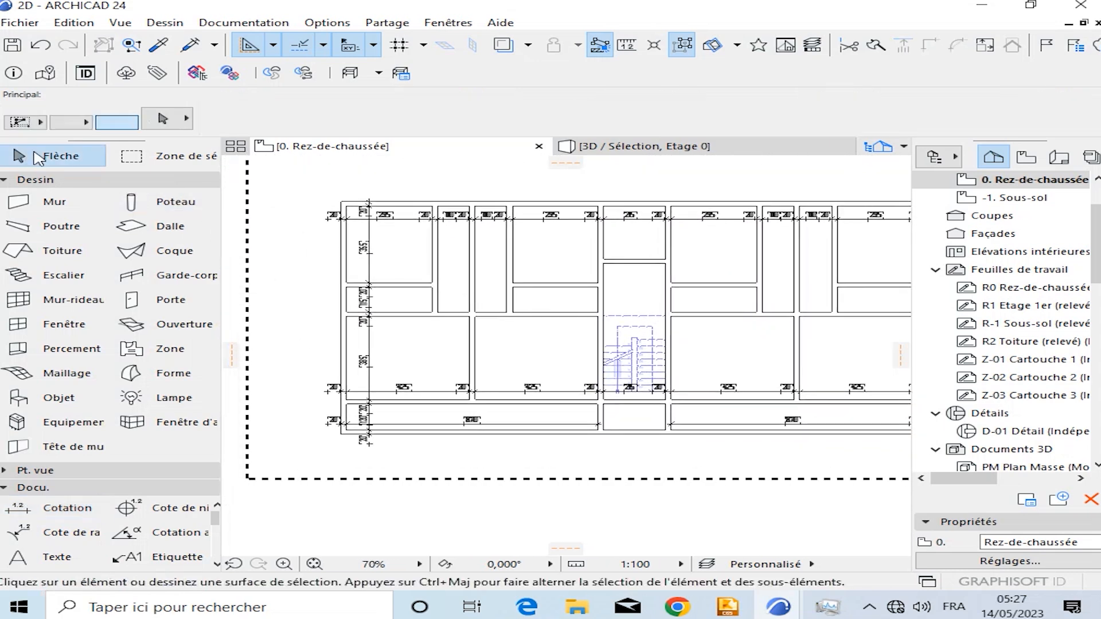
Set up the Line tool with the Axe line type and red pen 181.
{"action": "middle_click_drag", "start_coordinate": [566, 318], "coordinate": [516, 319]}
{"action": "middle_click_drag", "start_coordinate": [609, 304], "coordinate": [559, 299]}
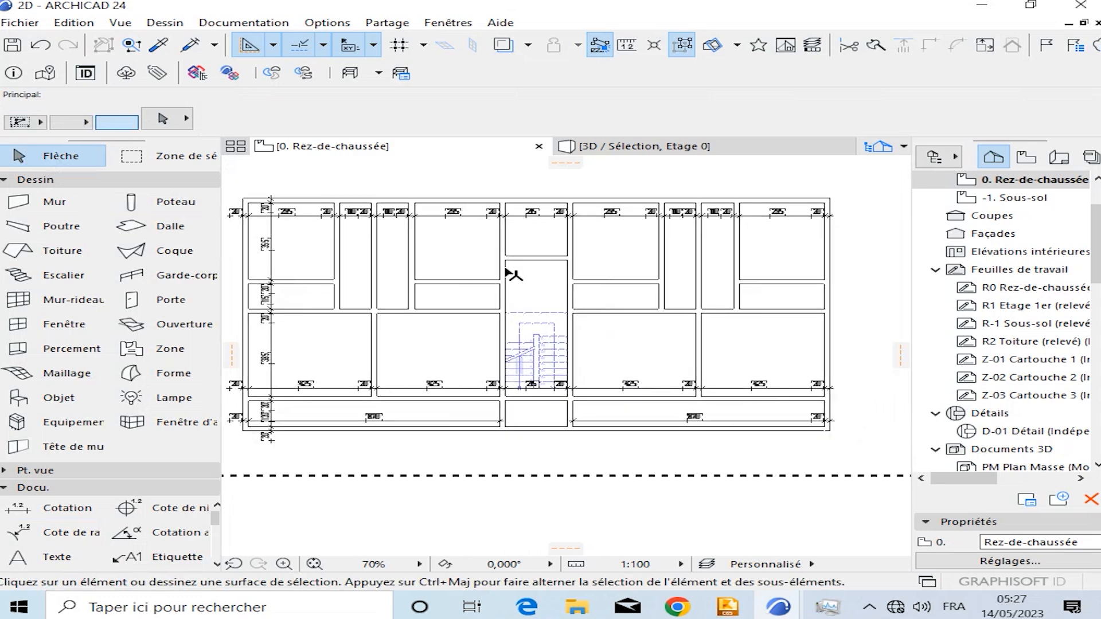
{"action": "middle_click_drag", "start_coordinate": [406, 278], "coordinate": [461, 285]}
{"action": "scroll", "coordinate": [462, 284], "scroll_direction": "down", "scroll_amount": 2}
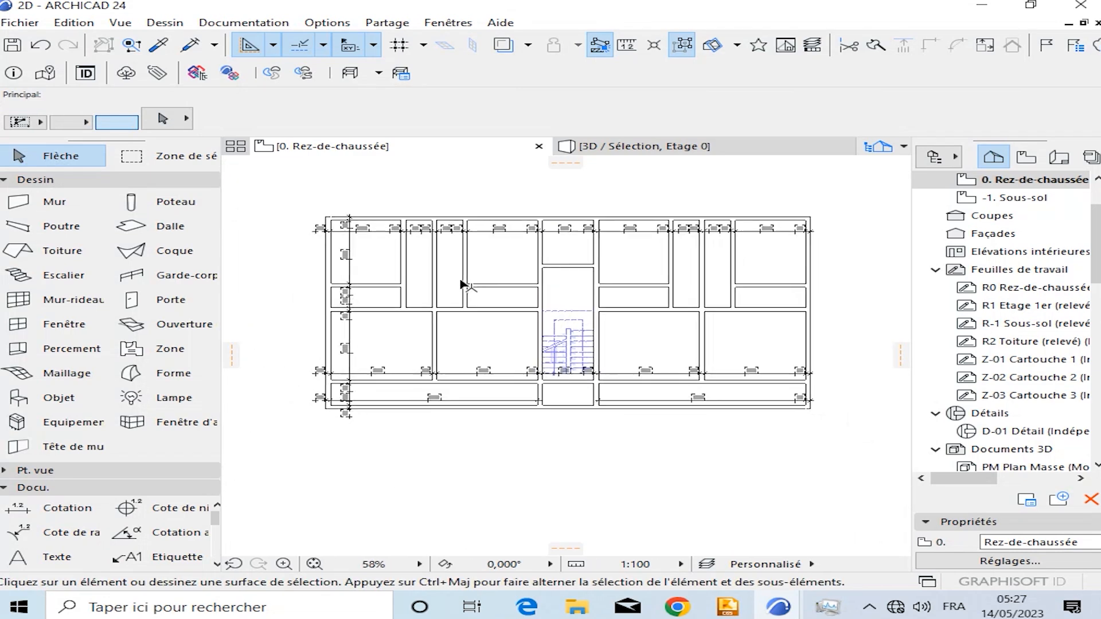
{"action": "scroll", "coordinate": [166, 525], "scroll_direction": "down", "scroll_amount": 1}
{"action": "left_click", "coordinate": [168, 511]}
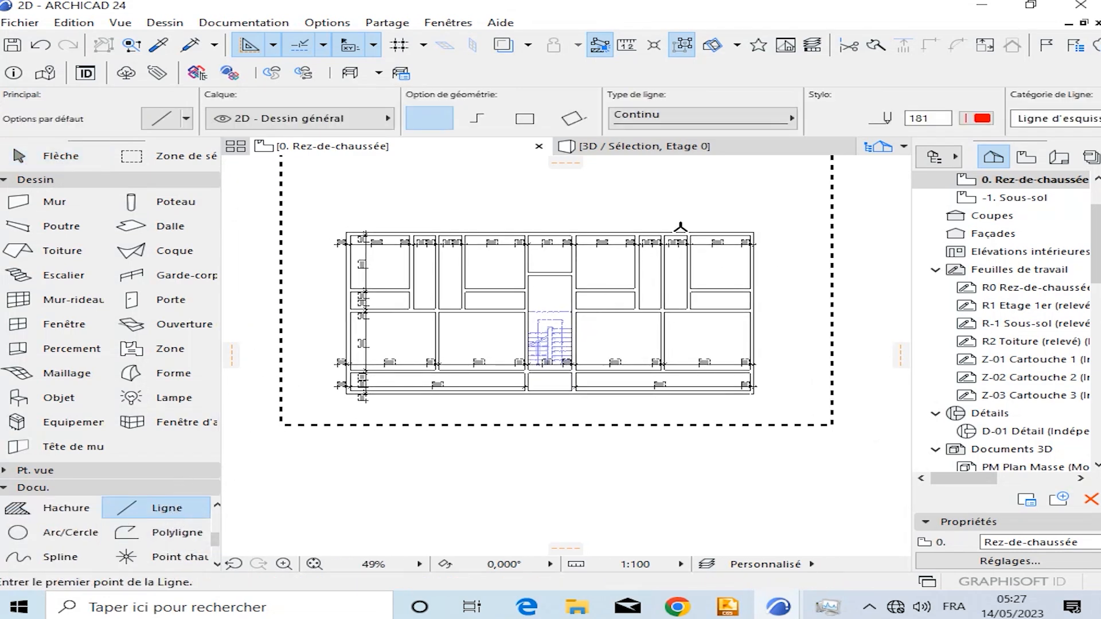
{"action": "left_click", "coordinate": [769, 118]}
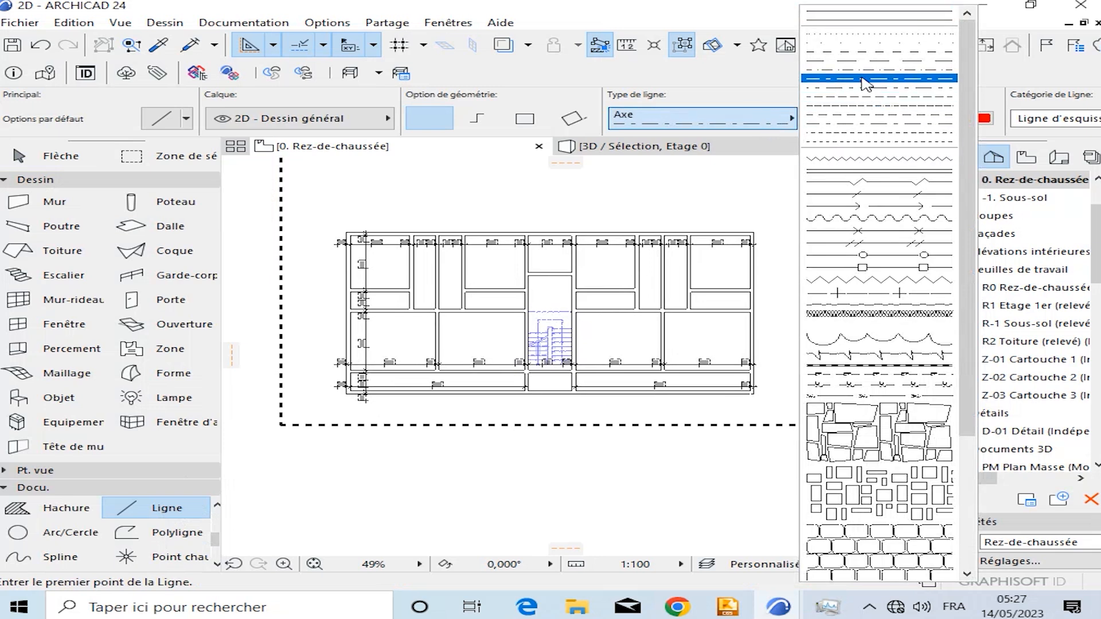
{"action": "left_click", "coordinate": [863, 81]}
{"action": "left_click", "coordinate": [981, 119]}
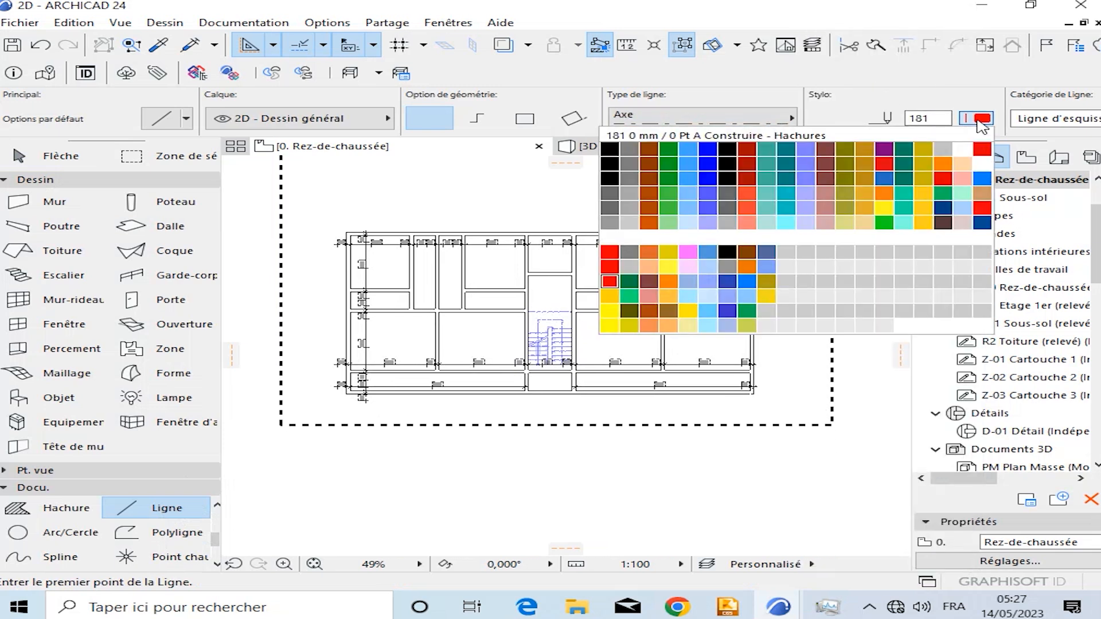
{"action": "left_click", "coordinate": [610, 281]}
Draw a vertical axis line along the centre of the left outer wall, extending beyond the building at both ends.
{"action": "scroll", "coordinate": [349, 353], "scroll_direction": "up", "scroll_amount": 3}
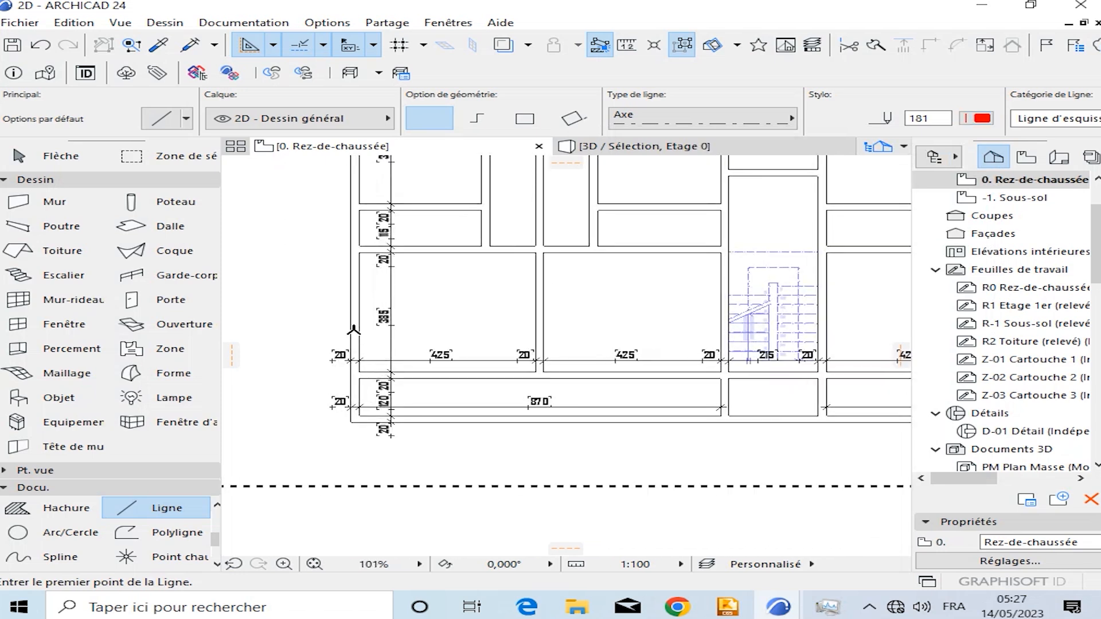
{"action": "scroll", "coordinate": [353, 329], "scroll_direction": "down", "scroll_amount": 2}
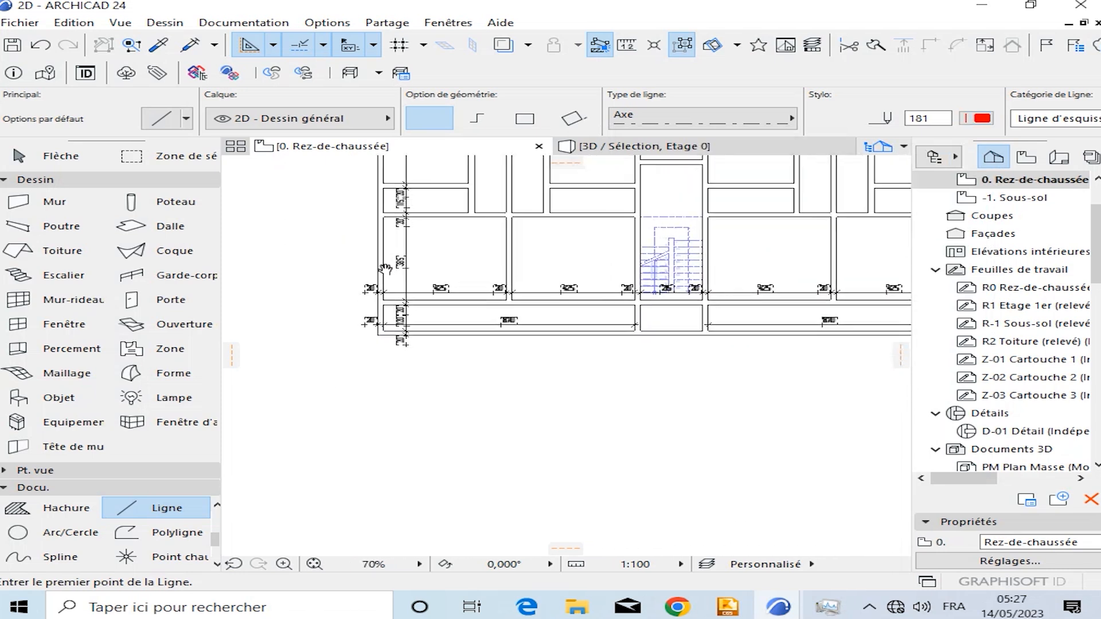
{"action": "left_click", "coordinate": [384, 464]}
{"action": "scroll", "coordinate": [384, 464], "scroll_direction": "down", "scroll_amount": 3}
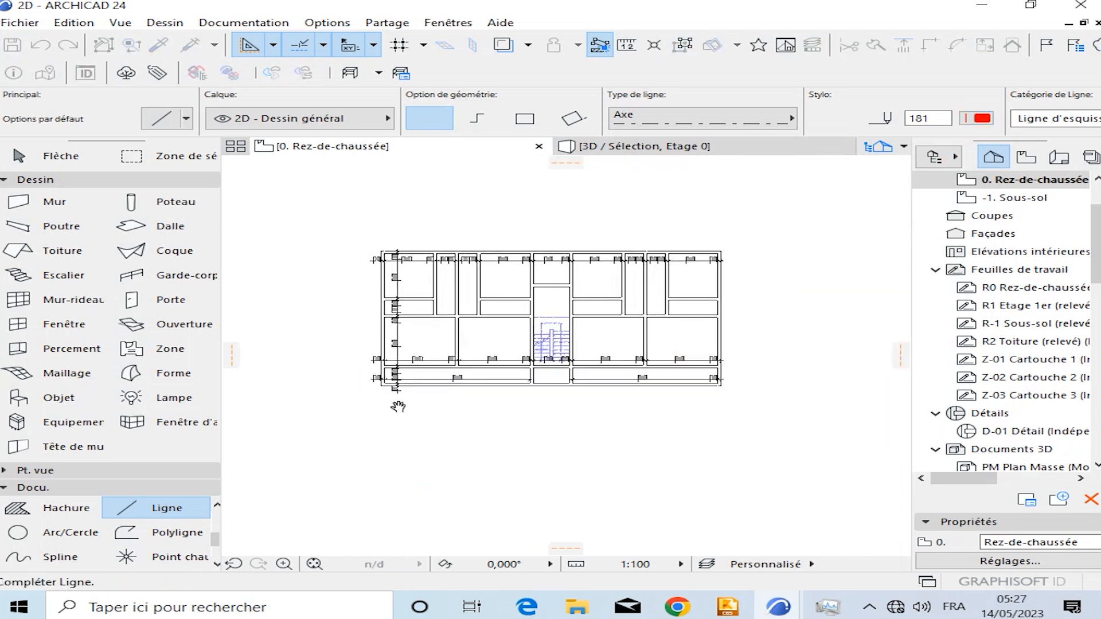
{"action": "left_click", "coordinate": [385, 210]}
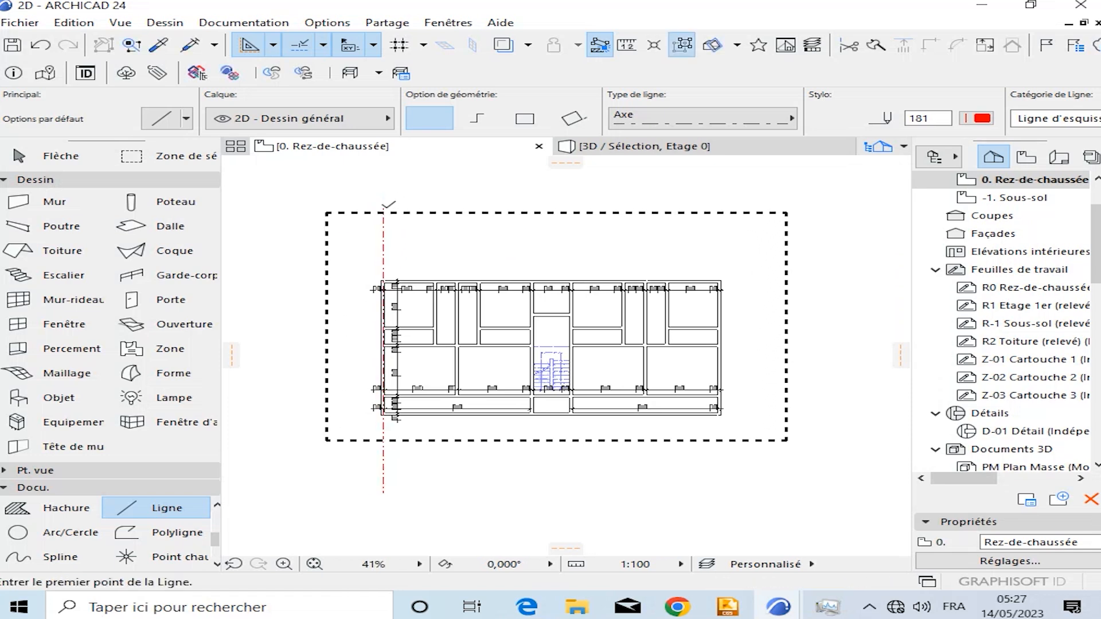
Start a translation with multiple copies of the vertical axis, placing copies on the three upper-room walls between the left outer wall and the staircase.
{"action": "scroll", "coordinate": [410, 276], "scroll_direction": "up", "scroll_amount": 2}
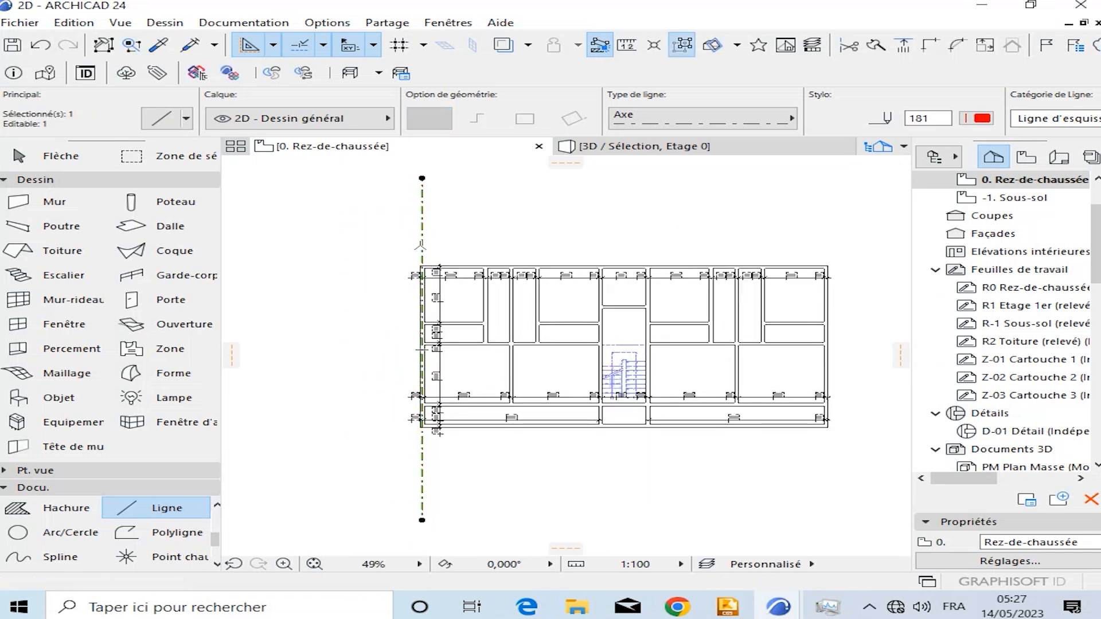
{"action": "right_click", "coordinate": [421, 231]}
{"action": "mouse_move", "coordinate": [474, 374]}
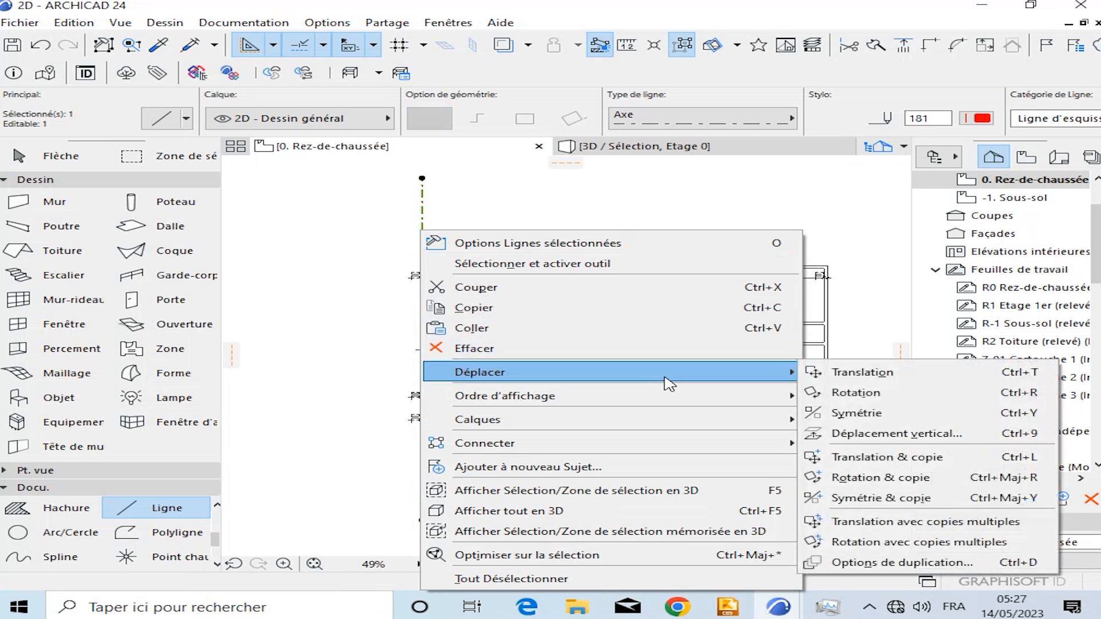
{"action": "left_click", "coordinate": [883, 519]}
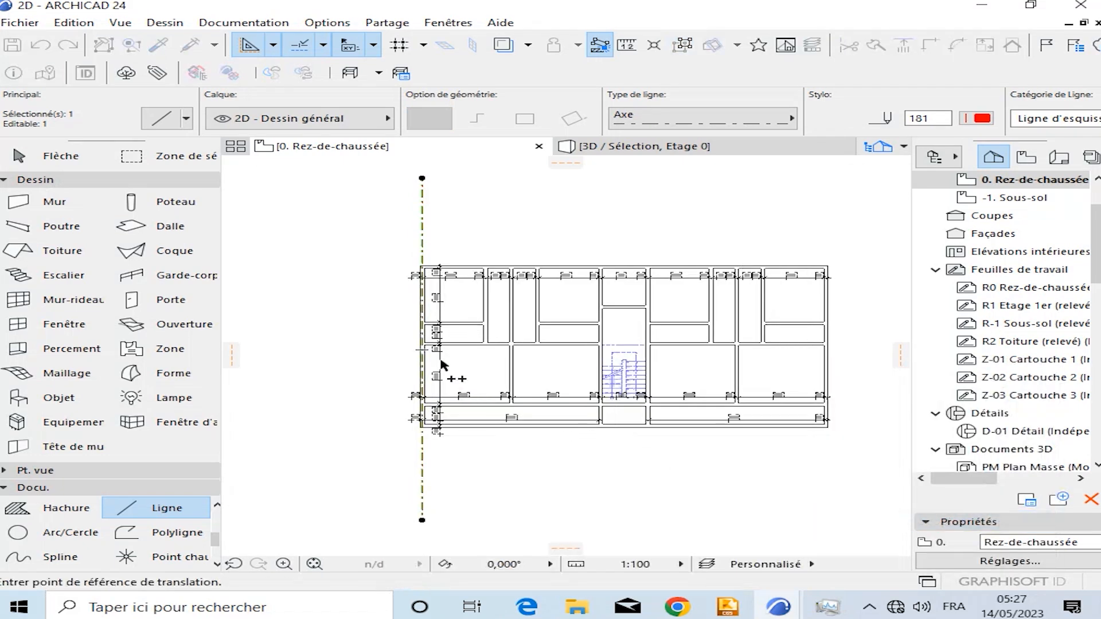
{"action": "scroll", "coordinate": [437, 301], "scroll_direction": "up", "scroll_amount": 8}
{"action": "left_click", "coordinate": [436, 303]}
{"action": "scroll", "coordinate": [573, 324], "scroll_direction": "down", "scroll_amount": 4}
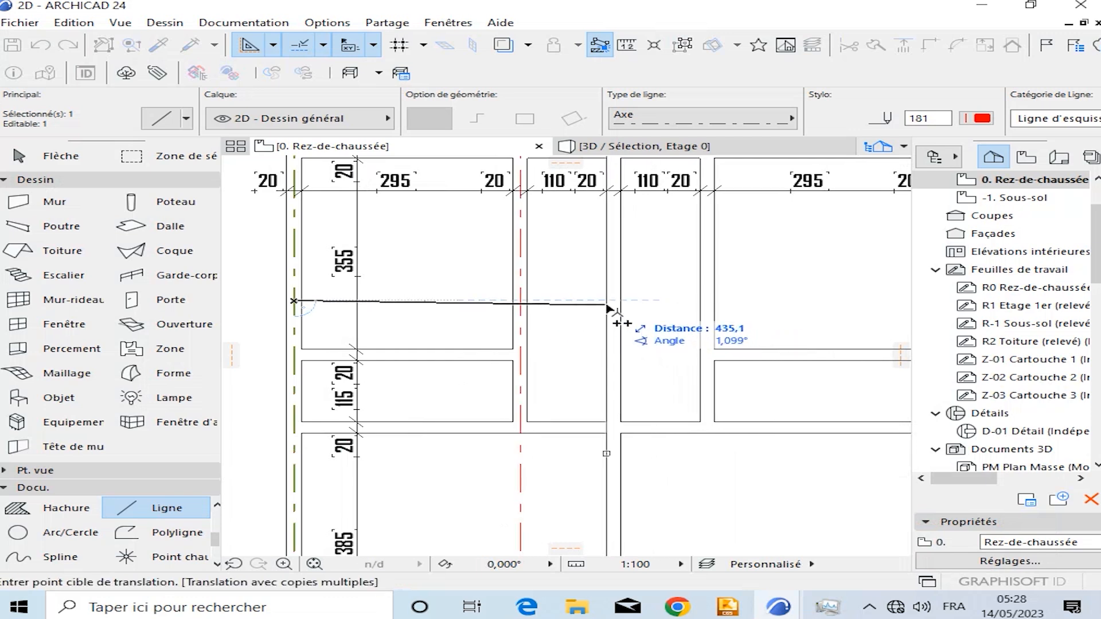
{"action": "scroll", "coordinate": [719, 311], "scroll_direction": "down", "scroll_amount": 4}
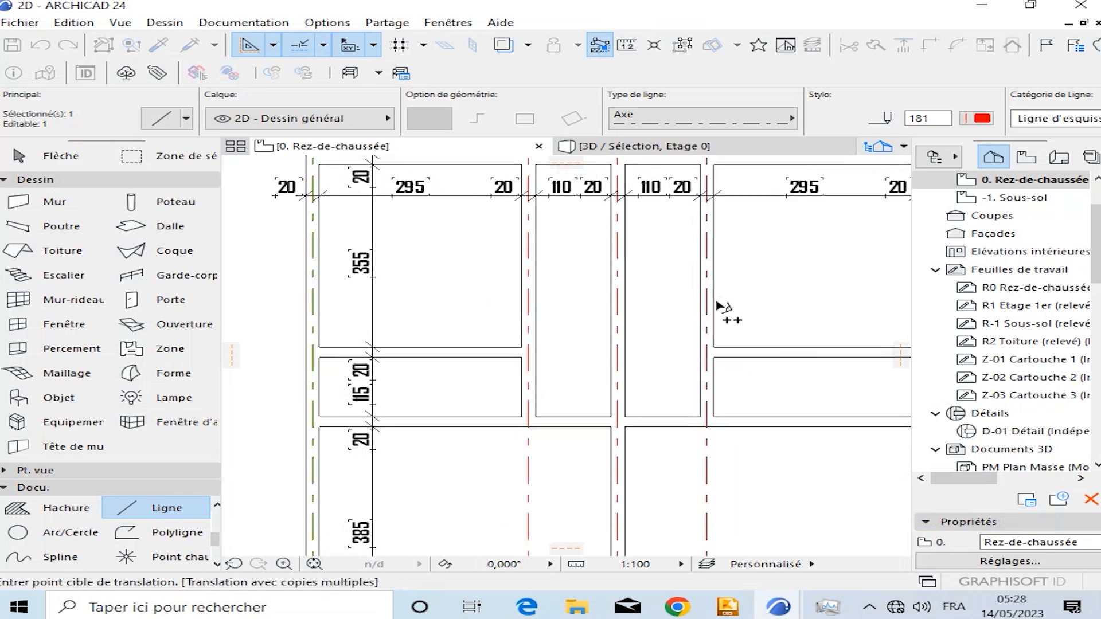
Place further copies of the vertical axis on both staircase walls, the three walls beyond them and the right outer wall.
{"action": "scroll", "coordinate": [387, 270], "scroll_direction": "up", "scroll_amount": 6}
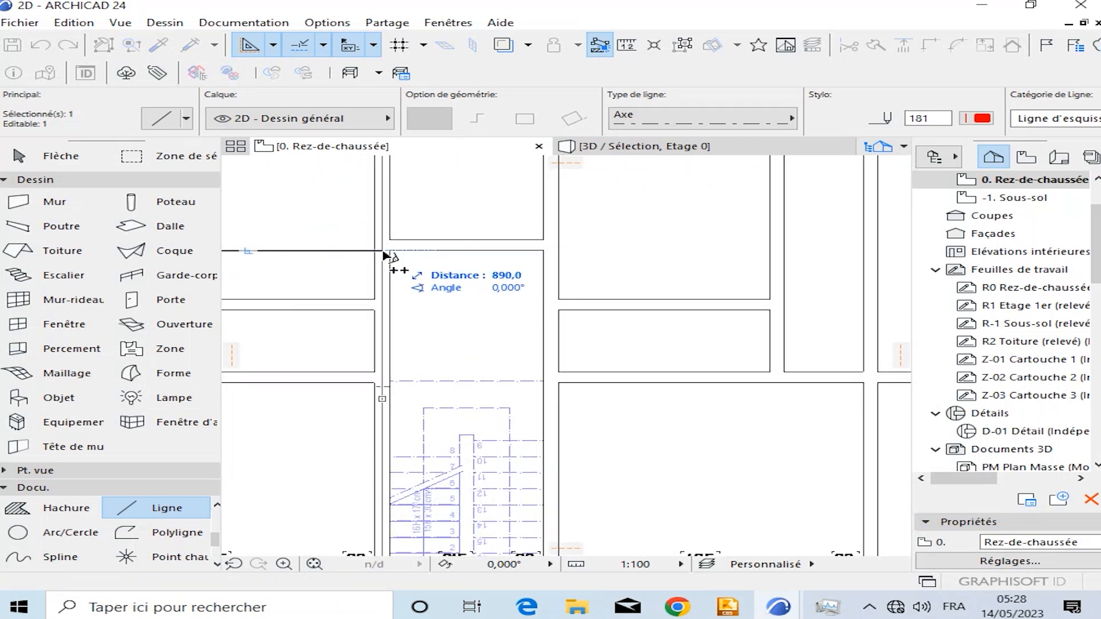
{"action": "scroll", "coordinate": [704, 285], "scroll_direction": "down", "scroll_amount": 3}
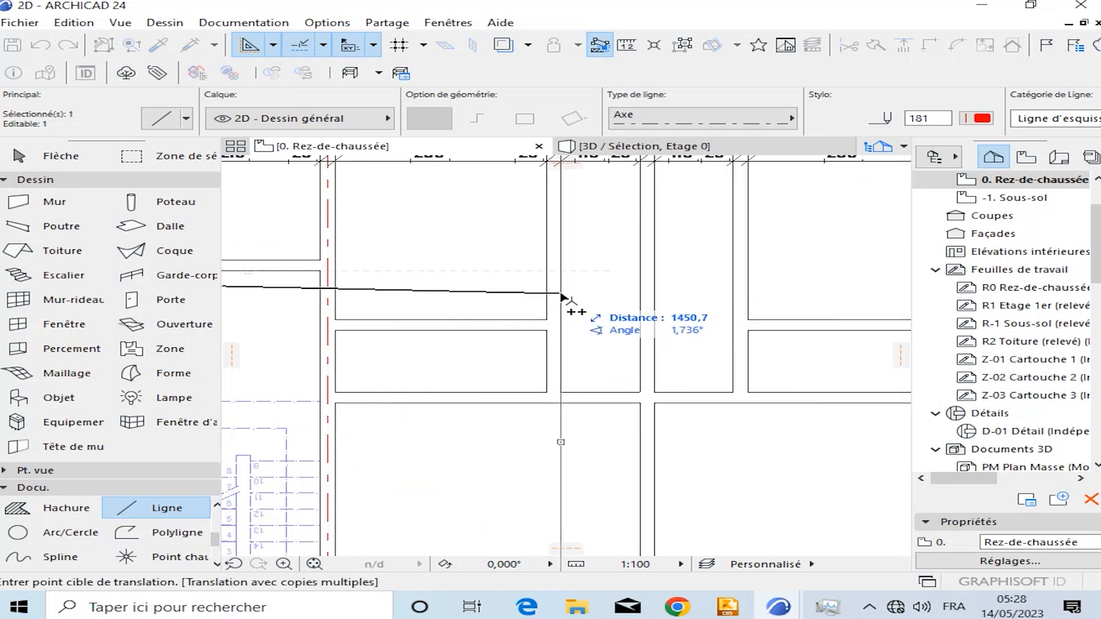
{"action": "scroll", "coordinate": [553, 240], "scroll_direction": "up", "scroll_amount": 3}
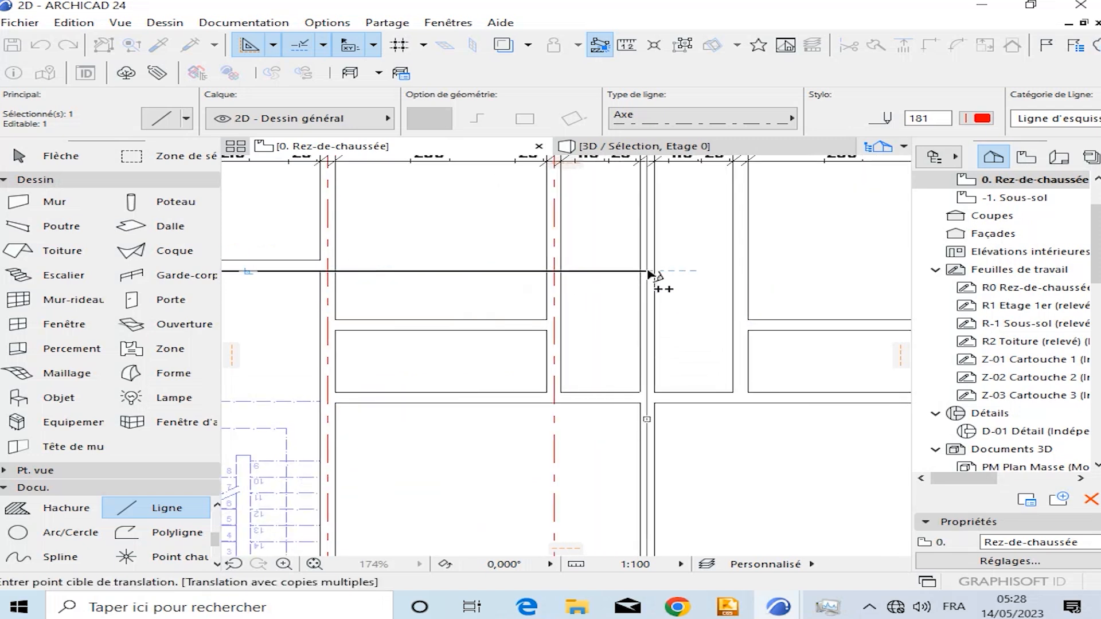
{"action": "scroll", "coordinate": [766, 287], "scroll_direction": "down", "scroll_amount": 2}
{"action": "middle_click_drag", "start_coordinate": [767, 287], "coordinate": [633, 278]}
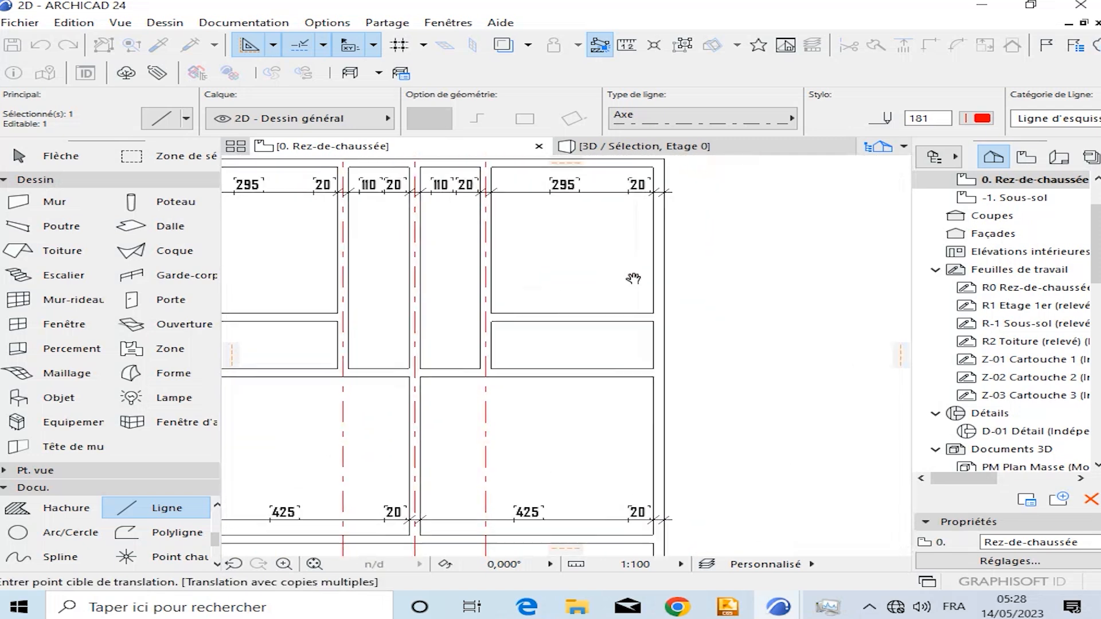
{"action": "scroll", "coordinate": [633, 278], "scroll_direction": "up", "scroll_amount": 1}
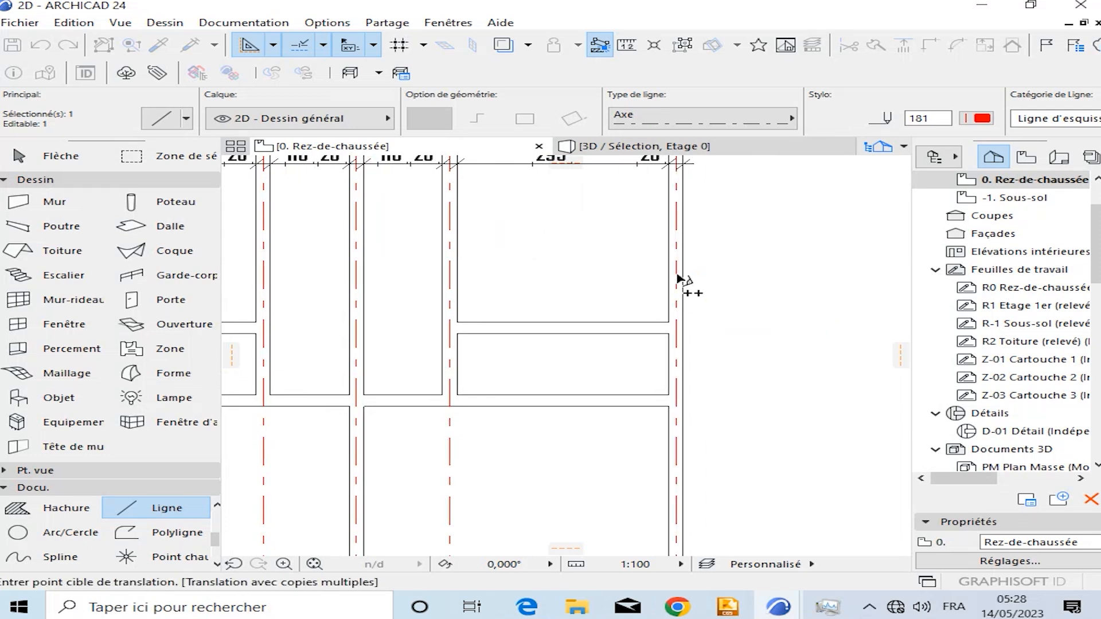
{"action": "scroll", "coordinate": [688, 287], "scroll_direction": "down", "scroll_amount": 2}
{"action": "left_click", "coordinate": [577, 336]}
{"action": "scroll", "coordinate": [492, 285], "scroll_direction": "down", "scroll_amount": 1}
{"action": "key", "text": "Escape"}
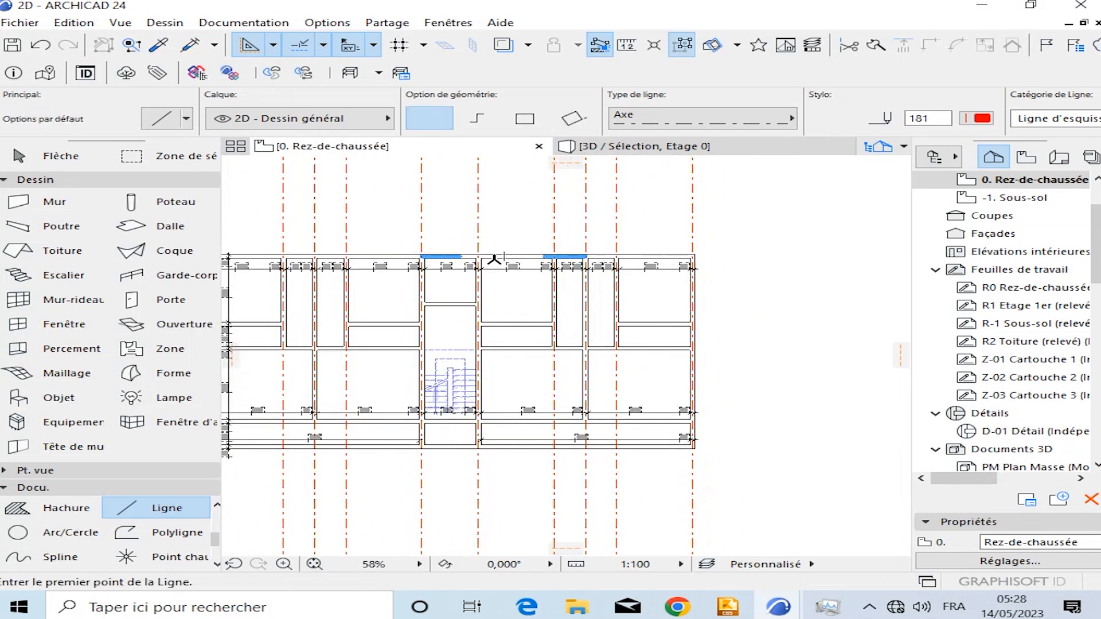
Draw a horizontal axis line along the centre of the upper outer wall, extending beyond the building on both sides.
{"action": "scroll", "coordinate": [574, 270], "scroll_direction": "down", "scroll_amount": 3}
{"action": "middle_click_drag", "start_coordinate": [675, 279], "coordinate": [650, 277]}
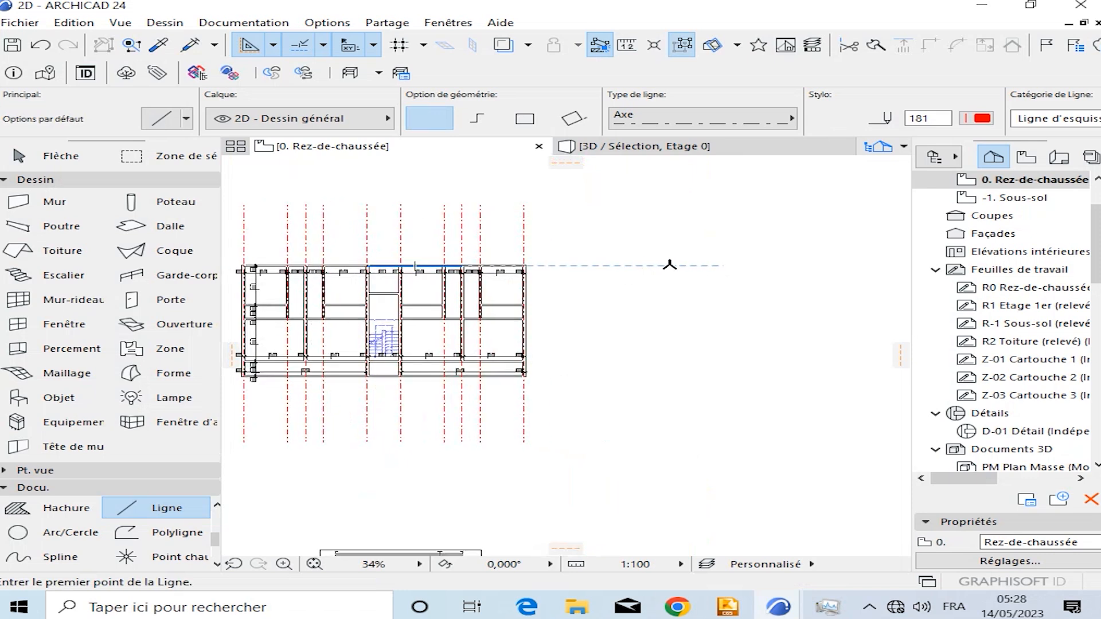
{"action": "left_click", "coordinate": [669, 265]}
{"action": "scroll", "coordinate": [644, 263], "scroll_direction": "down", "scroll_amount": 2}
{"action": "left_click", "coordinate": [379, 270]}
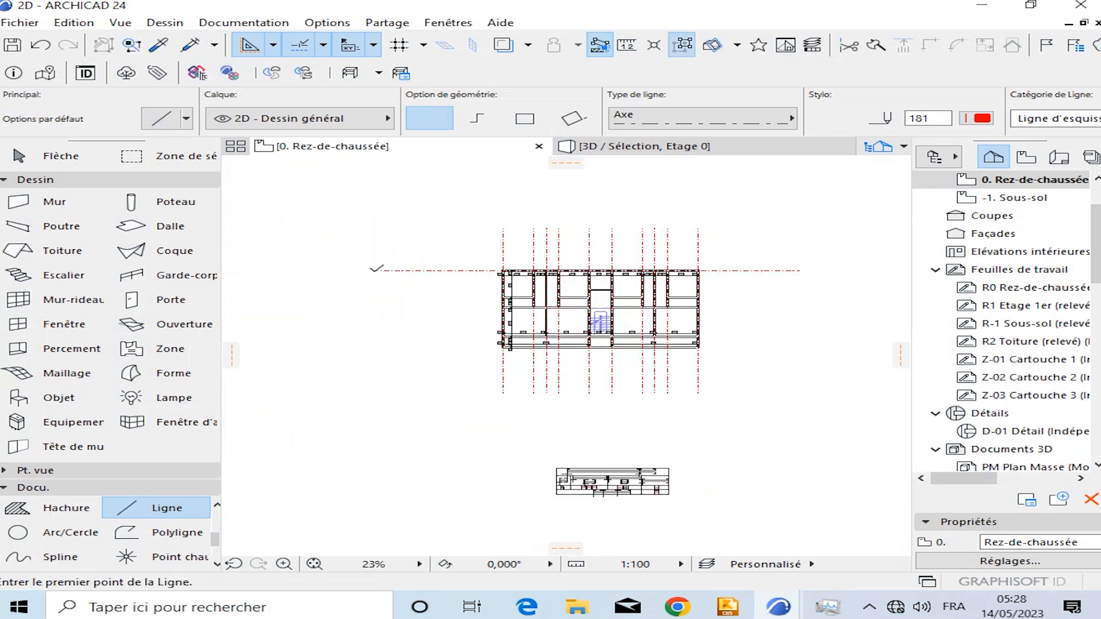
Copy the horizontal axis by translation with multiple copies onto the staircase cross wall, the three inner horizontal walls and the lower outer wall.
{"action": "left_click", "coordinate": [379, 270], "text": "shift"}
{"action": "right_click", "coordinate": [382, 270]}
{"action": "mouse_move", "coordinate": [467, 375]}
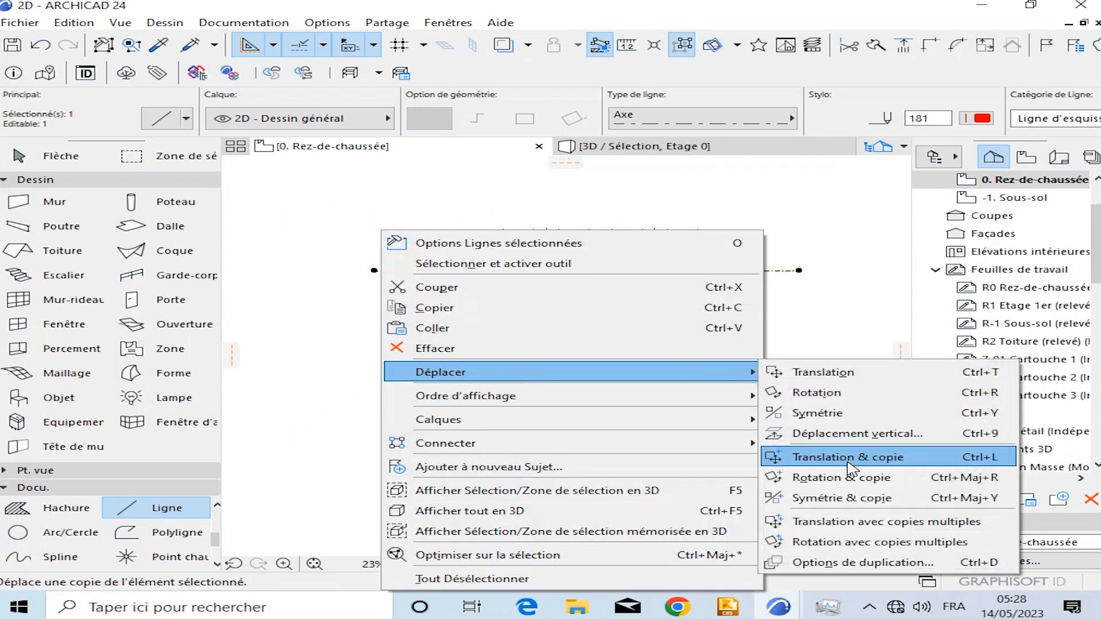
{"action": "left_click", "coordinate": [845, 521]}
{"action": "scroll", "coordinate": [475, 250], "scroll_direction": "up", "scroll_amount": 2}
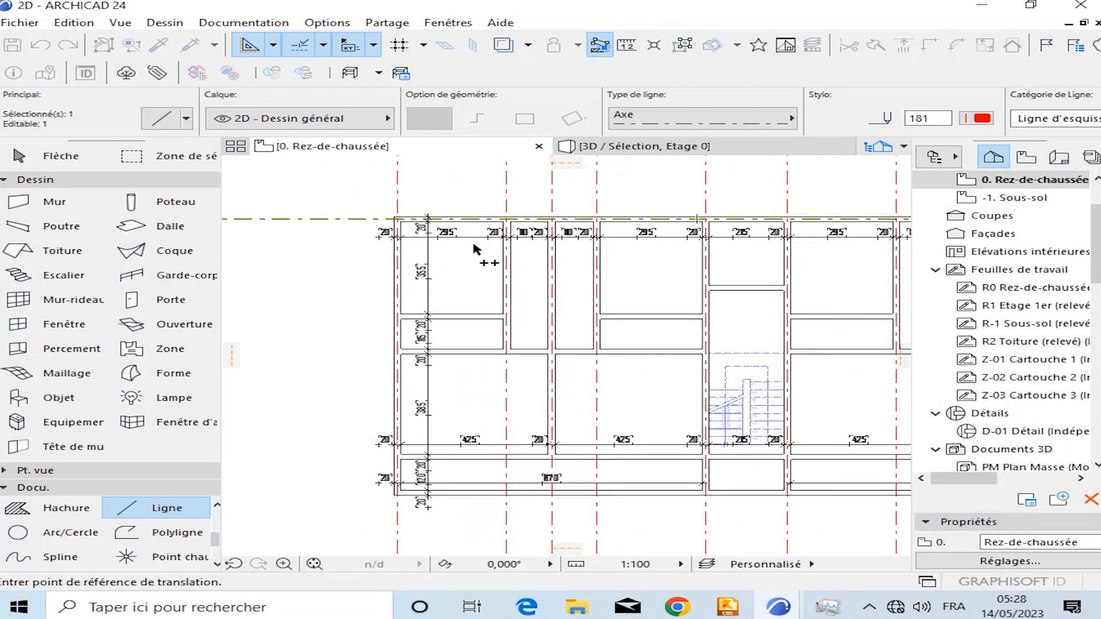
{"action": "left_click", "coordinate": [378, 231]}
{"action": "scroll", "coordinate": [401, 241], "scroll_direction": "down", "scroll_amount": 1}
{"action": "scroll", "coordinate": [422, 265], "scroll_direction": "up", "scroll_amount": 2}
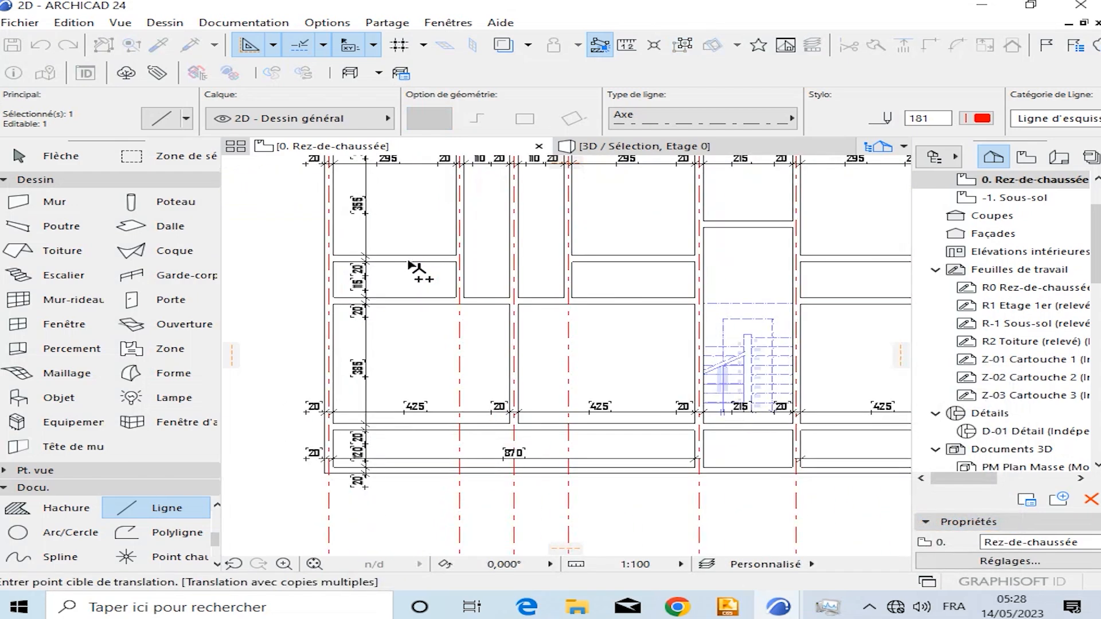
{"action": "scroll", "coordinate": [396, 275], "scroll_direction": "down", "scroll_amount": 4}
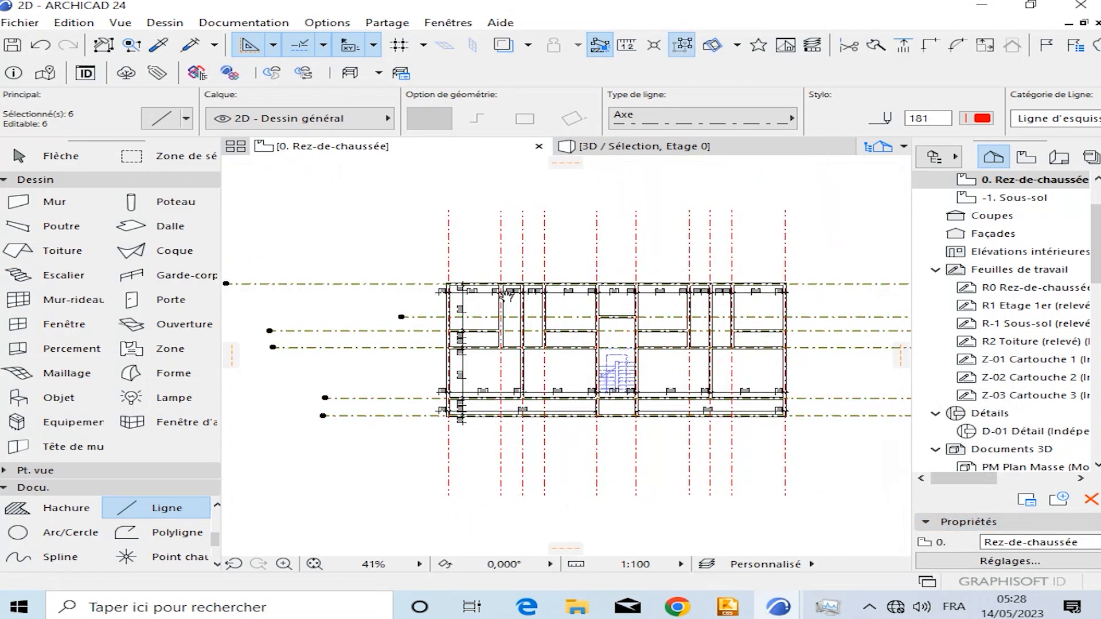
{"action": "key", "text": "Escape"}
{"action": "key", "text": "Escape"}
{"action": "scroll", "coordinate": [126, 536], "scroll_direction": "down", "scroll_amount": 3}
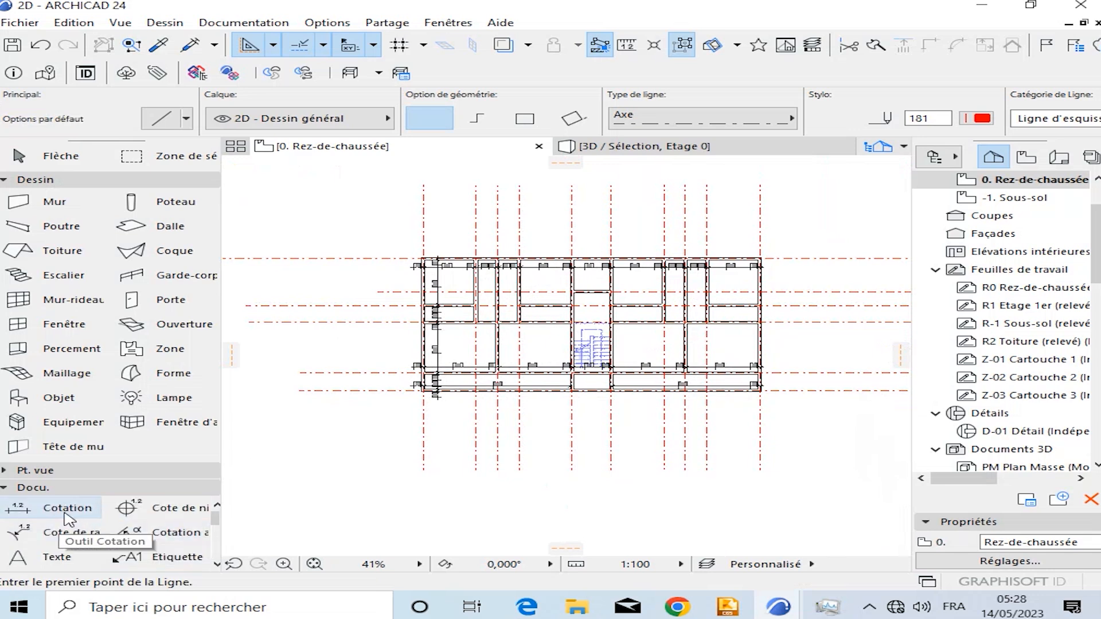
Dimension all vertical axes in one horizontal chain above the building, from the left outer axis to the right outer axis.
{"action": "left_click", "coordinate": [64, 508]}
{"action": "scroll", "coordinate": [424, 269], "scroll_direction": "up", "scroll_amount": 3}
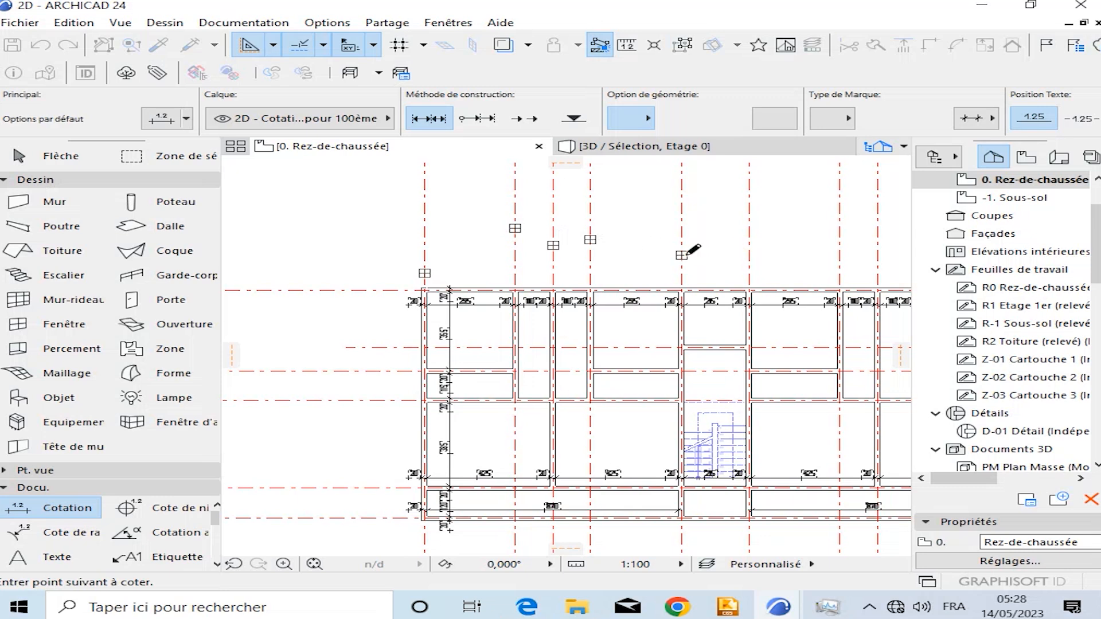
{"action": "middle_click_drag", "start_coordinate": [753, 226], "coordinate": [688, 268]}
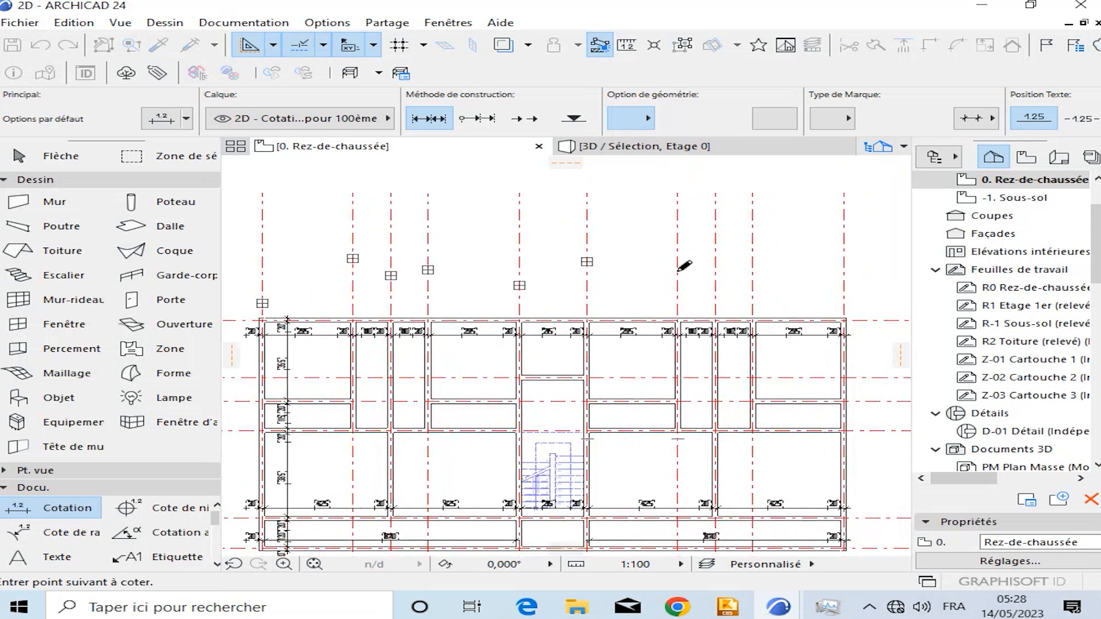
{"action": "right_click", "coordinate": [847, 280]}
{"action": "left_click", "coordinate": [860, 386]}
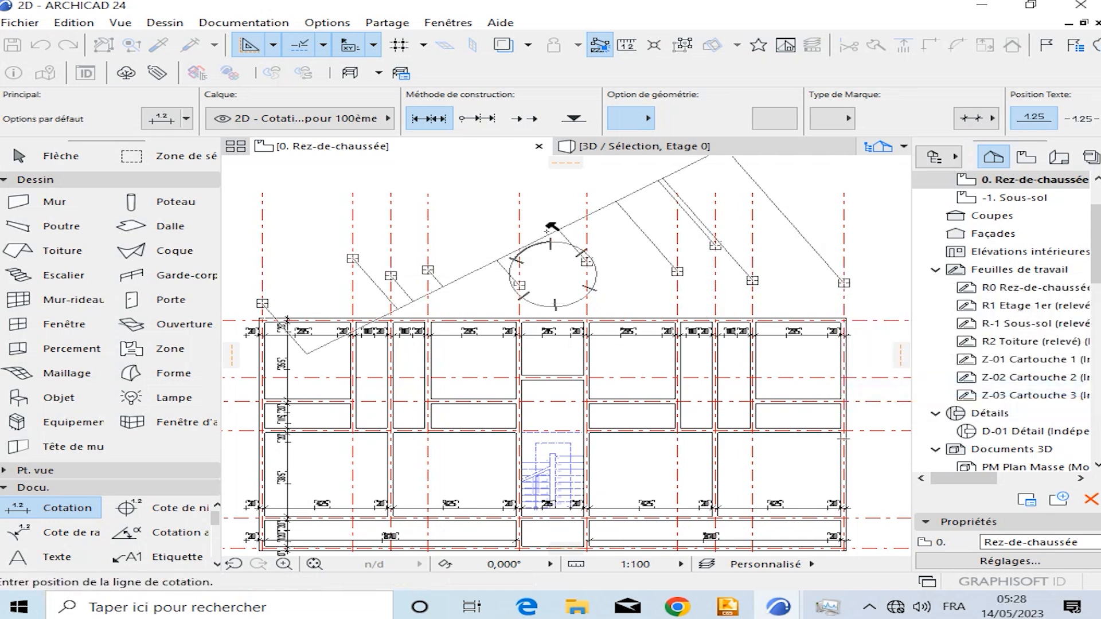
{"action": "left_click", "coordinate": [560, 232]}
Move the axis dimension chain down until it sits just above the upper outer wall.
{"action": "left_click", "coordinate": [512, 233]}
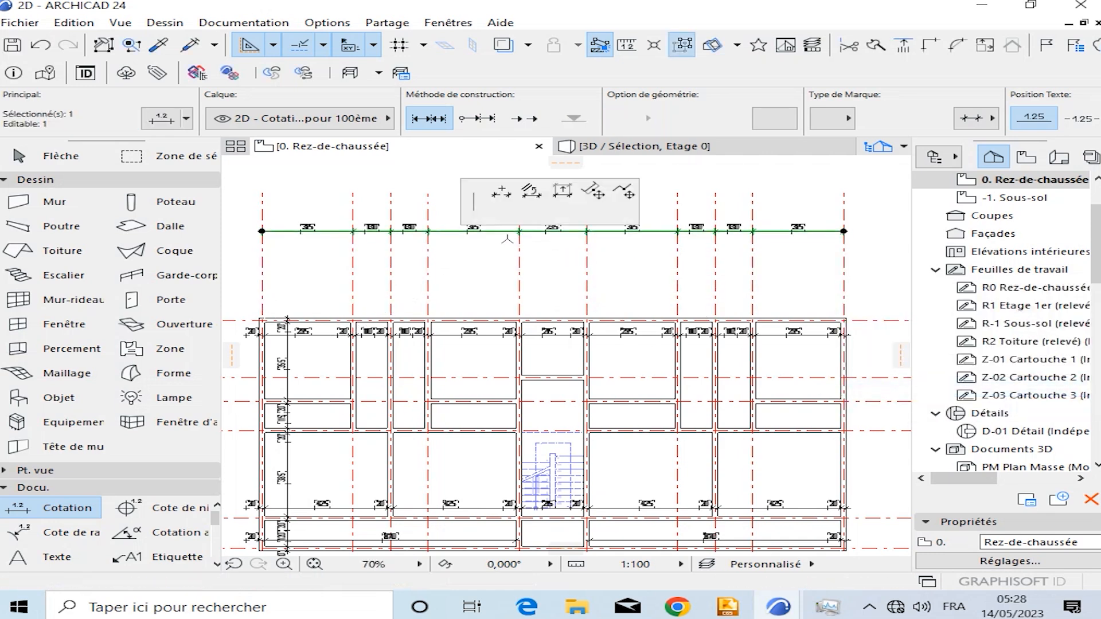
{"action": "left_click", "coordinate": [505, 232]}
{"action": "scroll", "coordinate": [504, 311], "scroll_direction": "up", "scroll_amount": 3}
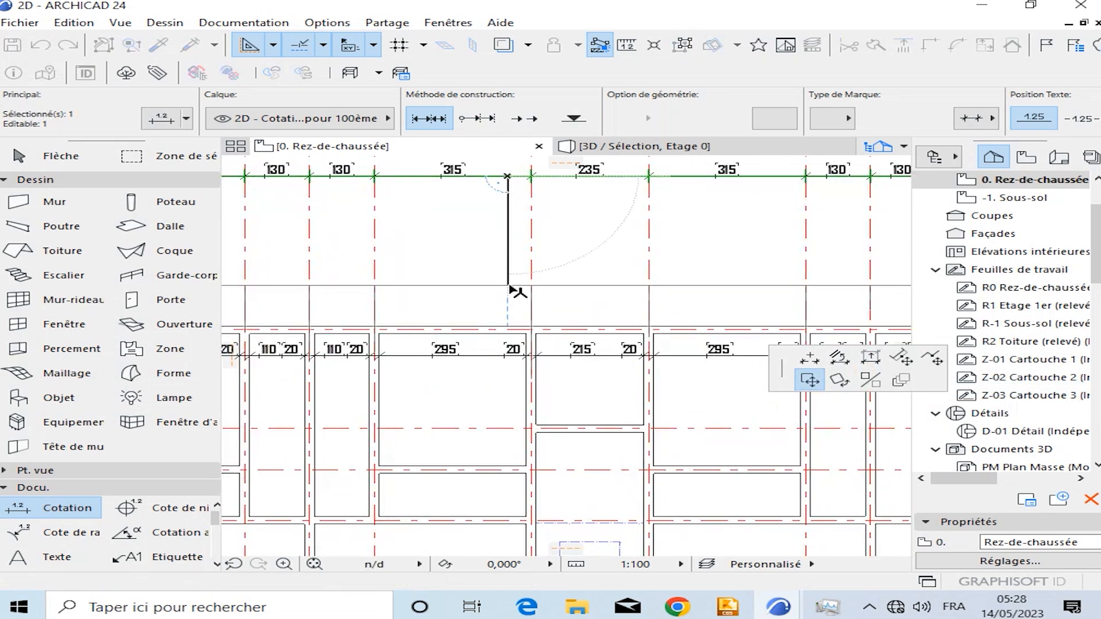
{"action": "left_click", "coordinate": [509, 286]}
{"action": "scroll", "coordinate": [508, 282], "scroll_direction": "up", "scroll_amount": 3}
{"action": "left_click", "coordinate": [504, 287]}
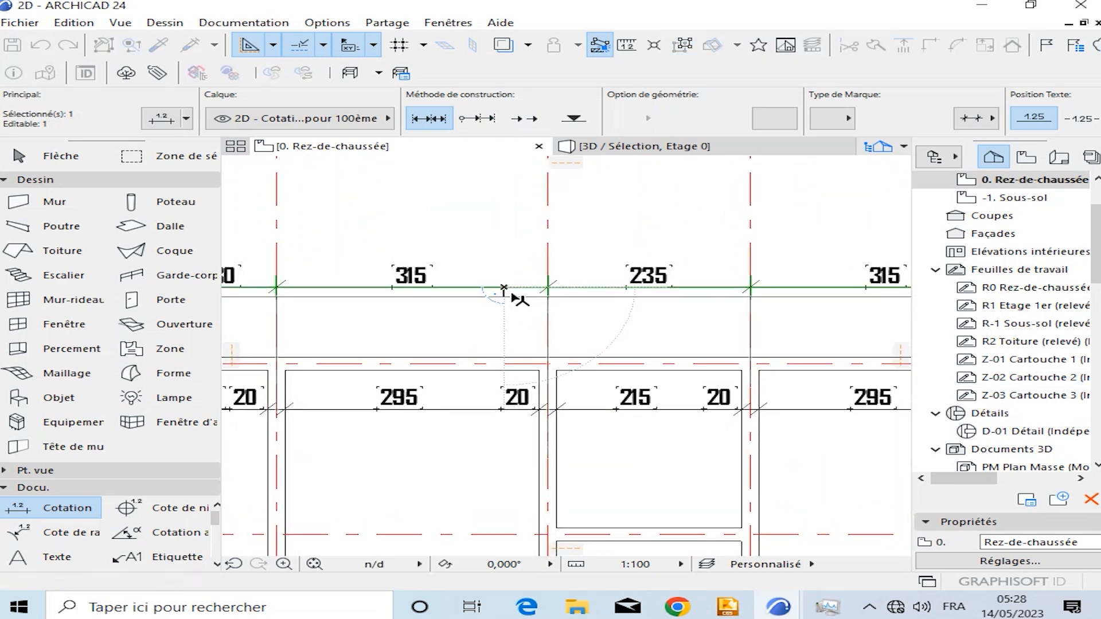
{"action": "left_click", "coordinate": [512, 297]}
{"action": "scroll", "coordinate": [510, 293], "scroll_direction": "down", "scroll_amount": 3}
{"action": "middle_click_drag", "start_coordinate": [476, 293], "coordinate": [512, 286]}
{"action": "scroll", "coordinate": [510, 285], "scroll_direction": "up", "scroll_amount": 3}
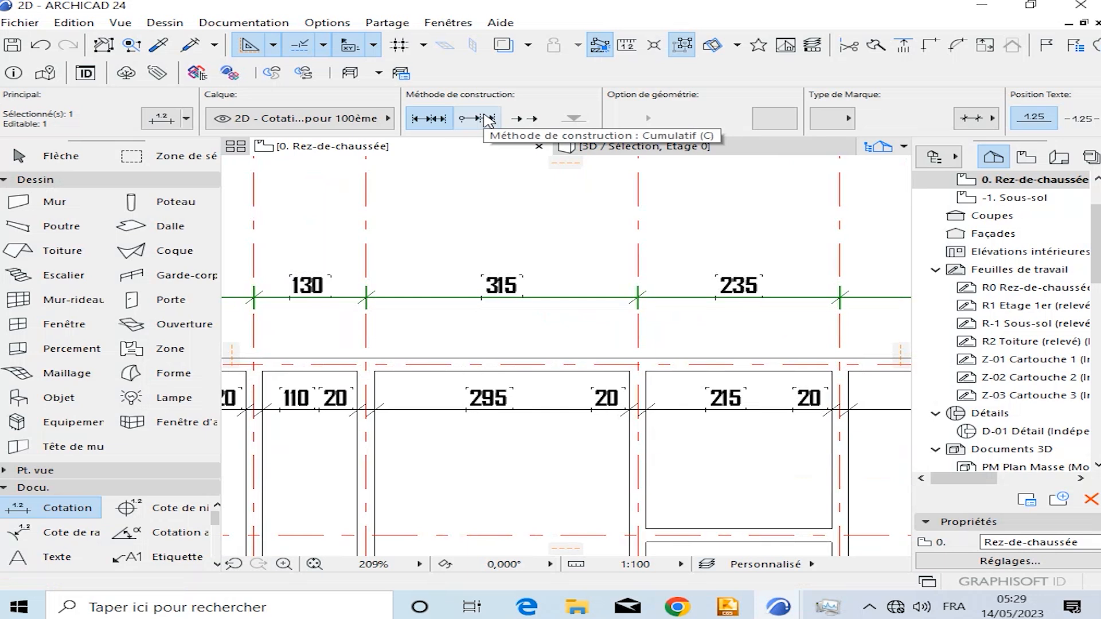
Change the axis dimension chain to the Cumulatif construction method.
{"action": "left_click", "coordinate": [488, 119]}
{"action": "scroll", "coordinate": [562, 310], "scroll_direction": "down", "scroll_amount": 5}
{"action": "key", "text": "Escape"}
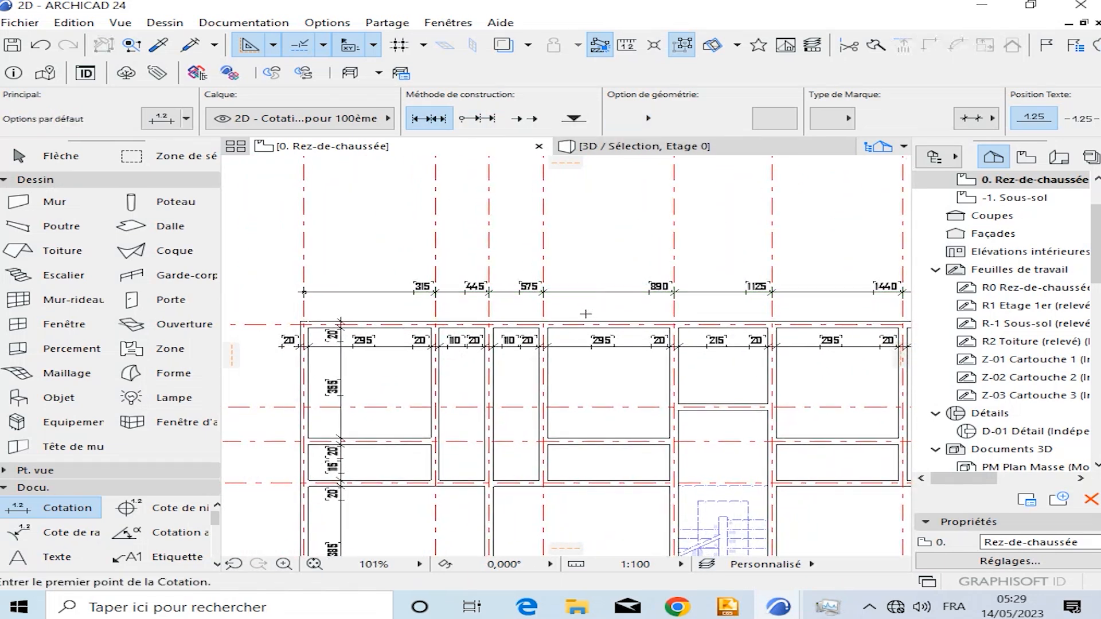
Copy the cumulative dimension chain a short distance straight up, above the original.
{"action": "middle_click_drag", "start_coordinate": [586, 313], "coordinate": [475, 313]}
{"action": "scroll", "coordinate": [507, 312], "scroll_direction": "down", "scroll_amount": 2}
{"action": "scroll", "coordinate": [577, 308], "scroll_direction": "up", "scroll_amount": 4}
{"action": "left_click", "coordinate": [578, 306], "text": "shift"}
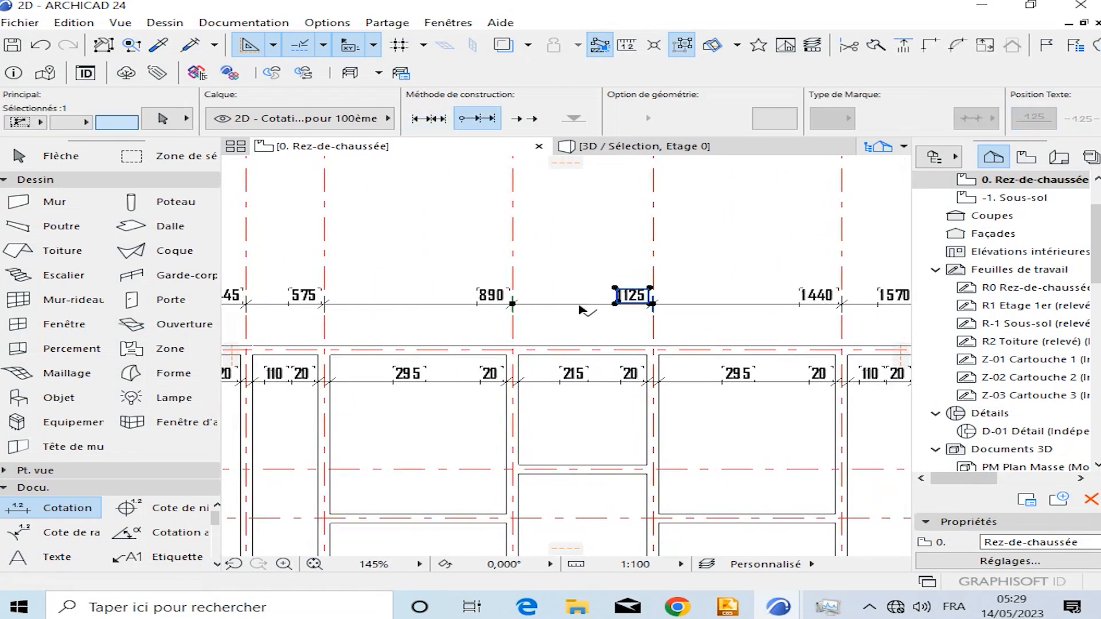
{"action": "key", "text": "Escape"}
{"action": "left_click", "coordinate": [567, 305], "text": "shift"}
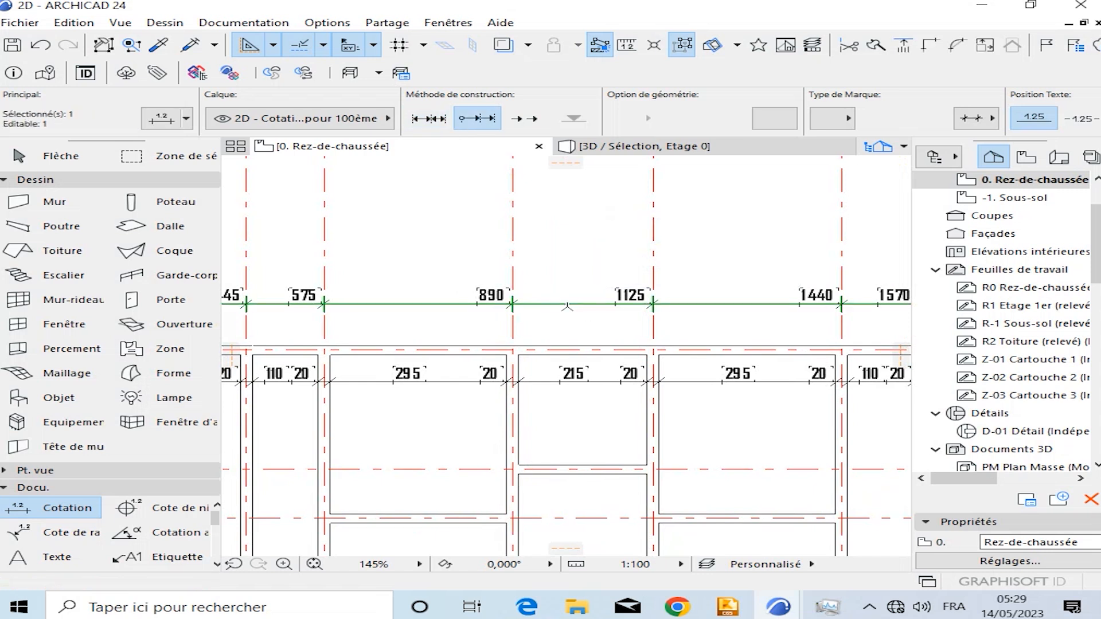
{"action": "left_click_drag", "start_coordinate": [575, 304], "coordinate": [576, 259], "text": "ctrl"}
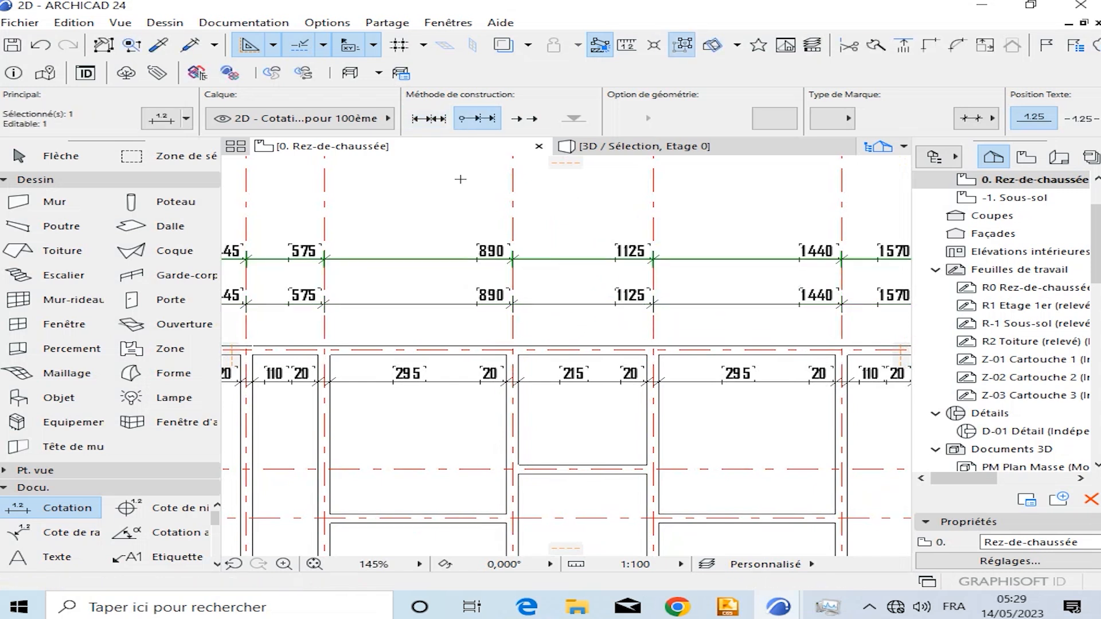
Switch the copied upper chain back to dimensioning each span between neighbouring axes, and deselect it.
{"action": "left_click", "coordinate": [443, 120]}
{"action": "scroll", "coordinate": [530, 277], "scroll_direction": "down", "scroll_amount": 3}
{"action": "scroll", "coordinate": [530, 277], "scroll_direction": "up", "scroll_amount": 2}
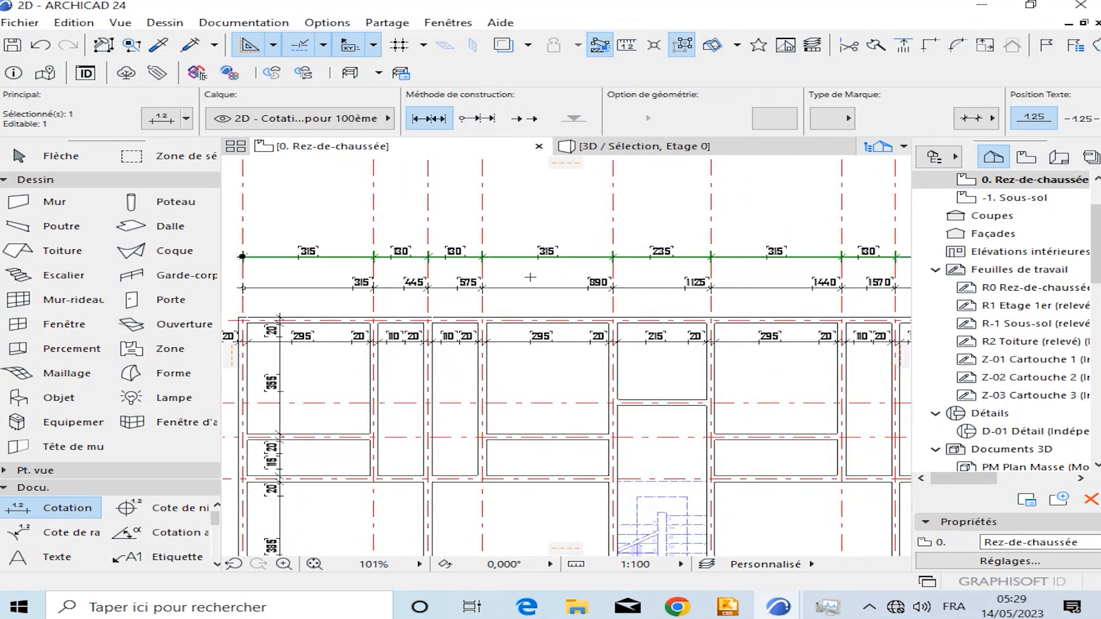
{"action": "key", "text": "Escape"}
Dimension the overall distance between the left and right outer axes on a line above the two existing chains.
{"action": "left_click", "coordinate": [243, 238]}
{"action": "scroll", "coordinate": [352, 231], "scroll_direction": "down", "scroll_amount": 2}
{"action": "middle_click_drag", "start_coordinate": [781, 241], "coordinate": [687, 259]}
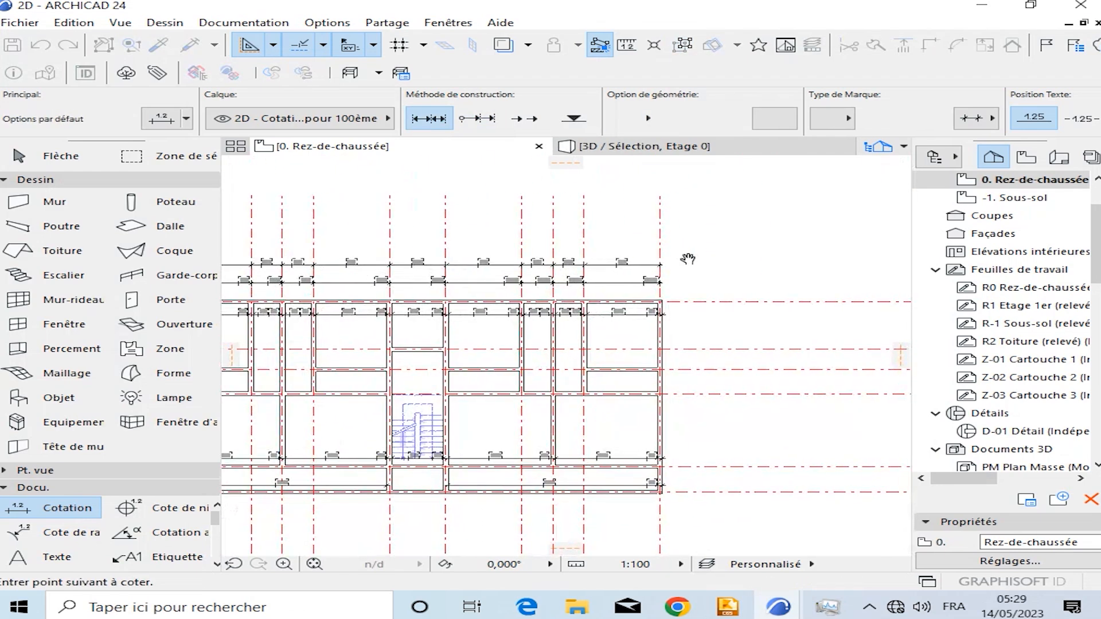
{"action": "right_click", "coordinate": [665, 233]}
{"action": "left_click", "coordinate": [717, 342]}
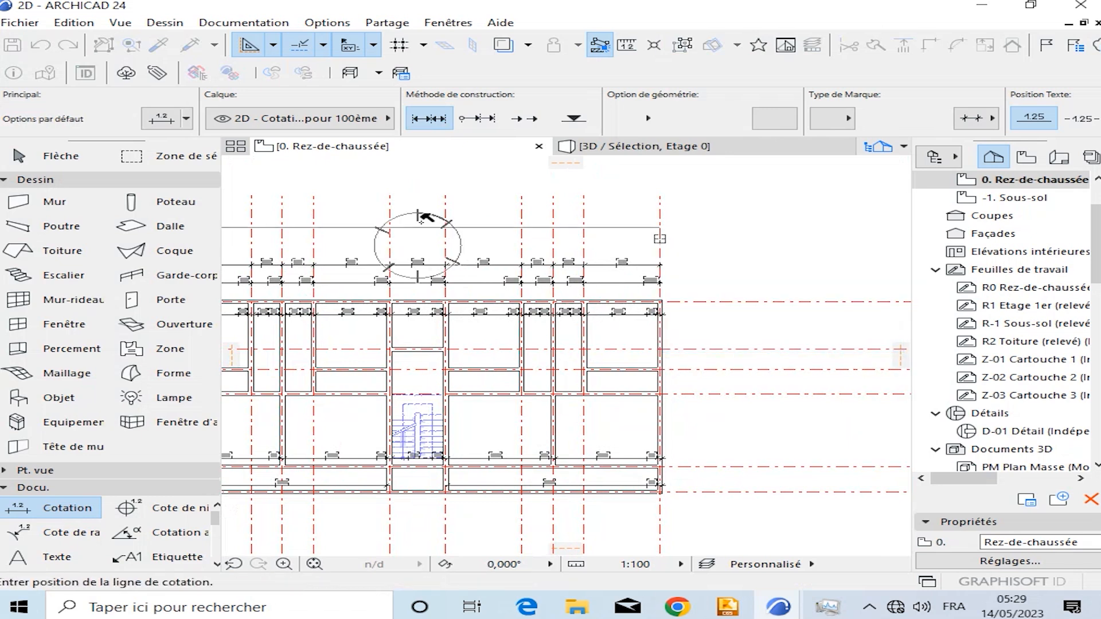
{"action": "scroll", "coordinate": [529, 265], "scroll_direction": "up", "scroll_amount": 1}
{"action": "scroll", "coordinate": [529, 265], "scroll_direction": "up", "scroll_amount": 2}
{"action": "left_click", "coordinate": [573, 249]}
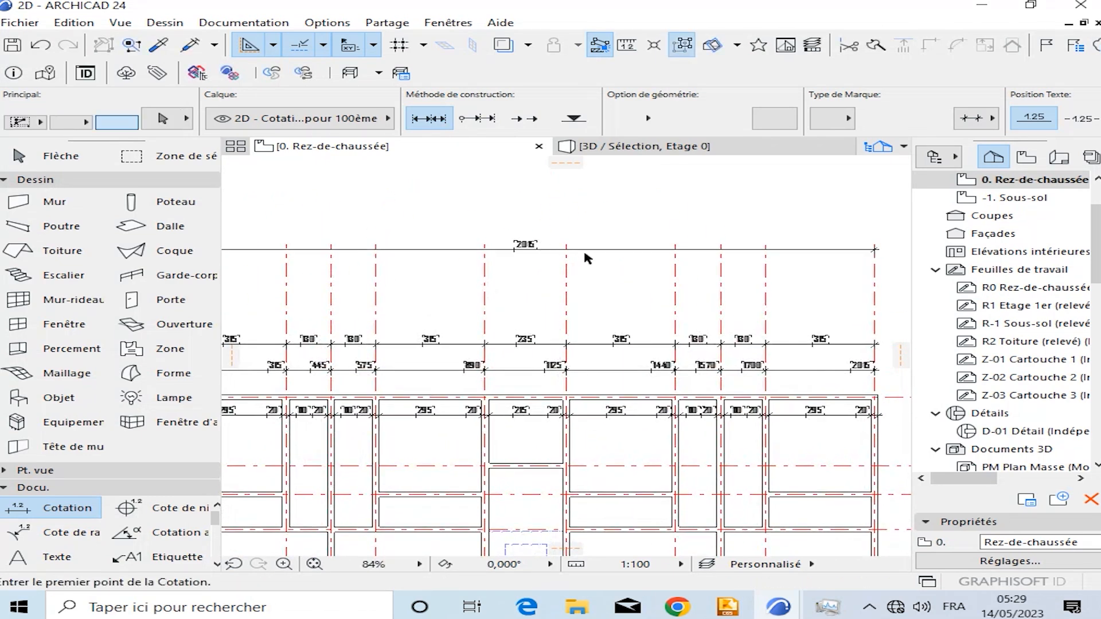
Move the overall axis dimension down, close above the chain of individual axis spans.
{"action": "left_click", "coordinate": [585, 250]}
{"action": "scroll", "coordinate": [599, 328], "scroll_direction": "up", "scroll_amount": 2}
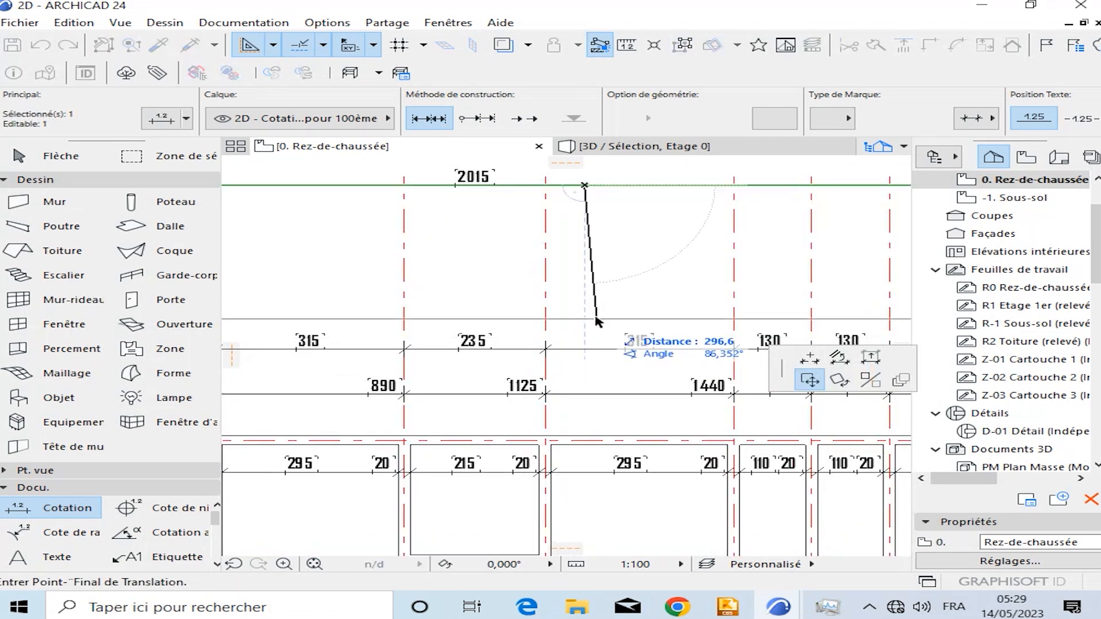
{"action": "left_click", "coordinate": [585, 308]}
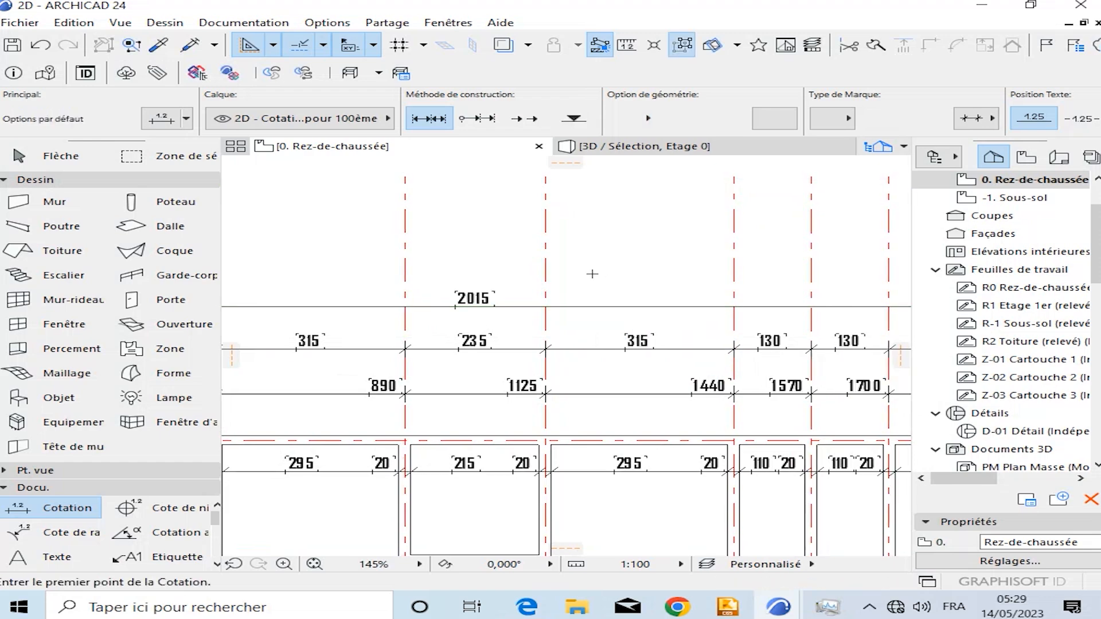
Dimension the building's full width between the outer wall corners, on a line above the overall axis dimension.
{"action": "scroll", "coordinate": [643, 332], "scroll_direction": "up", "scroll_amount": 4}
{"action": "left_click", "coordinate": [631, 331]}
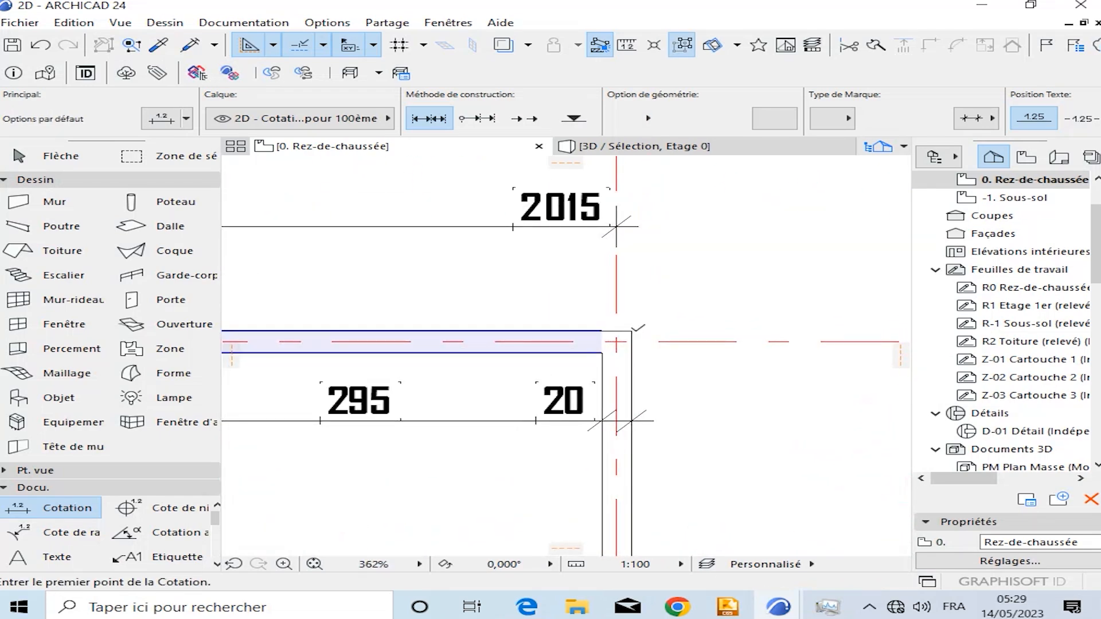
{"action": "scroll", "coordinate": [651, 325], "scroll_direction": "down", "scroll_amount": 5}
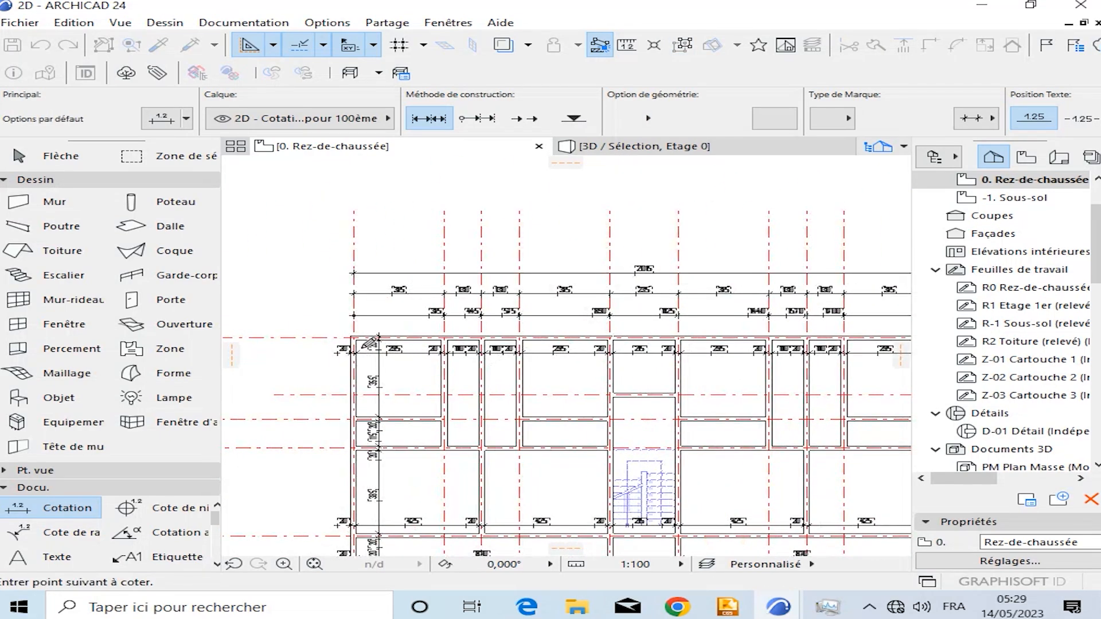
{"action": "scroll", "coordinate": [240, 331], "scroll_direction": "up", "scroll_amount": 5}
{"action": "right_click", "coordinate": [336, 303]}
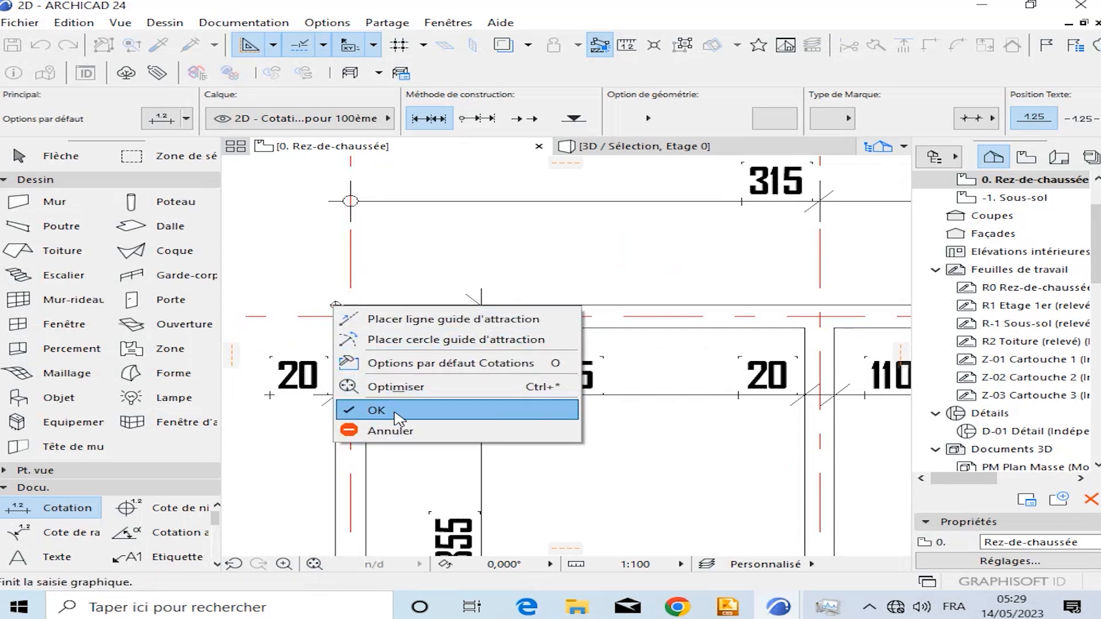
{"action": "left_click", "coordinate": [369, 410]}
{"action": "scroll", "coordinate": [368, 411], "scroll_direction": "down", "scroll_amount": 5}
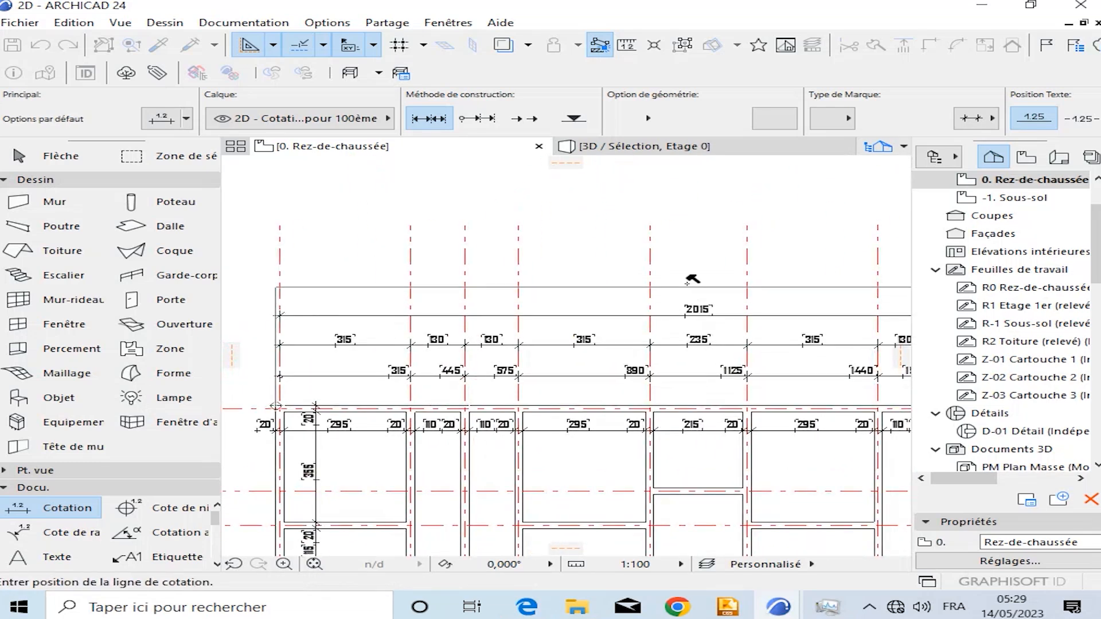
{"action": "left_click", "coordinate": [691, 281]}
Even out the spacing above the plan by moving the cumulative chain slightly up and both overall dimensions slightly down.
{"action": "scroll", "coordinate": [691, 281], "scroll_direction": "up", "scroll_amount": 3}
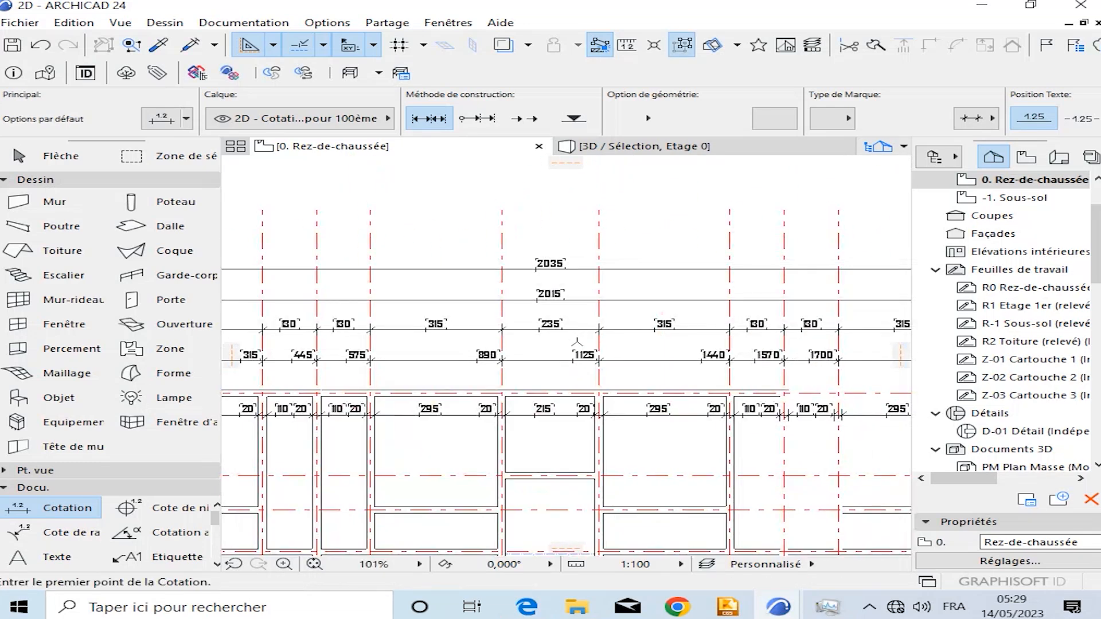
{"action": "left_click_drag", "start_coordinate": [512, 381], "coordinate": [506, 372]}
{"action": "key", "text": "Escape"}
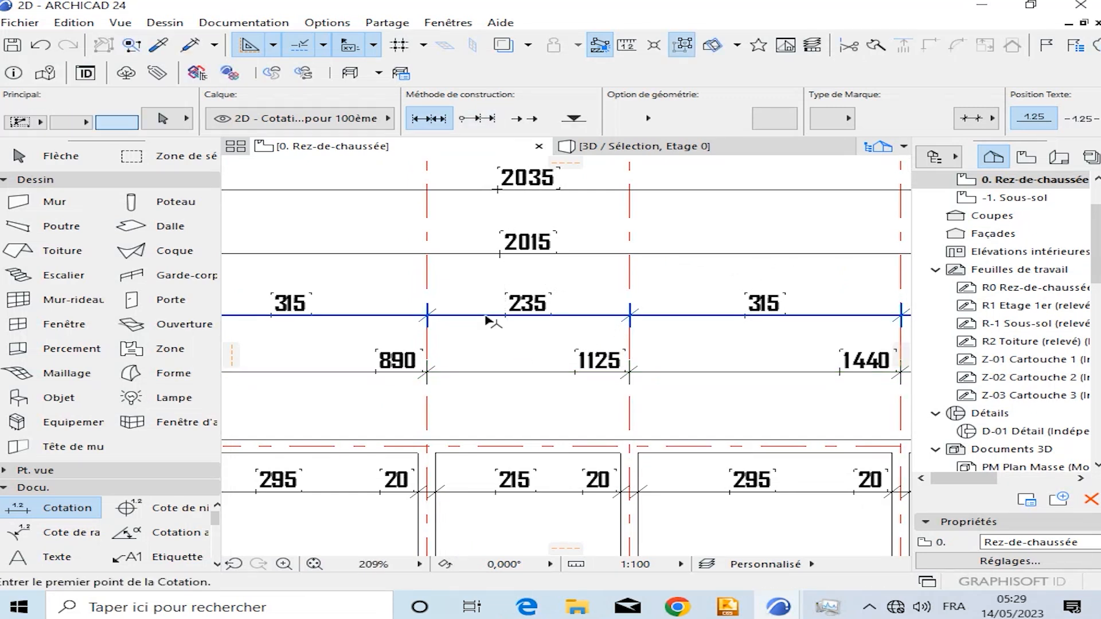
{"action": "left_click", "coordinate": [471, 254], "text": "shift"}
{"action": "left_click", "coordinate": [472, 254]}
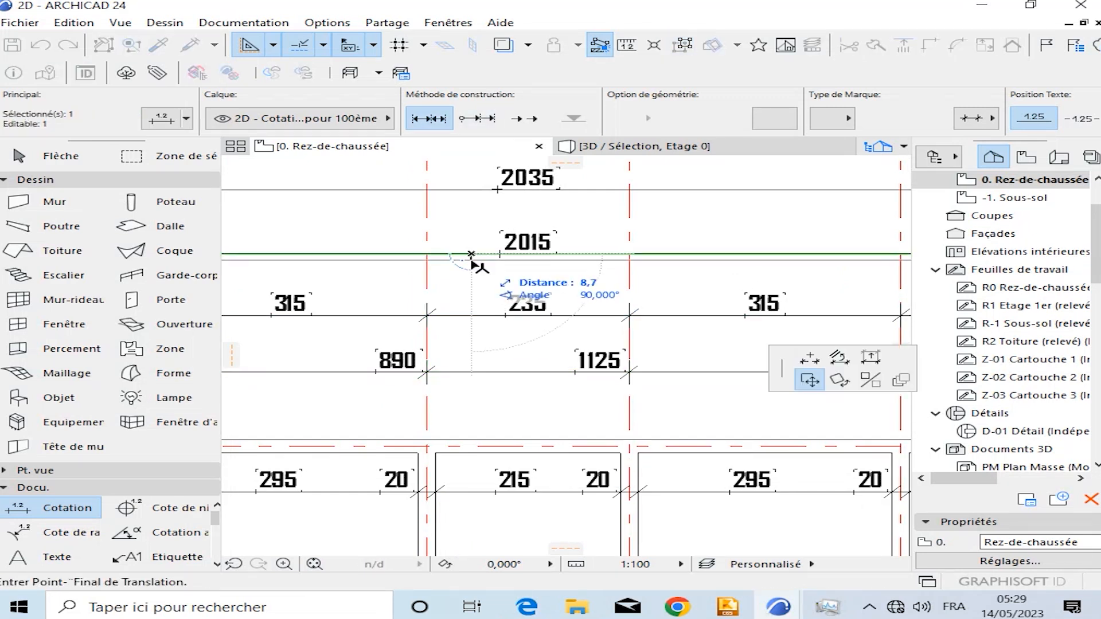
{"action": "left_click", "coordinate": [471, 261]}
{"action": "middle_click_drag", "start_coordinate": [469, 227], "coordinate": [475, 269]}
{"action": "key", "text": "Escape"}
{"action": "left_click", "coordinate": [476, 235], "text": "shift"}
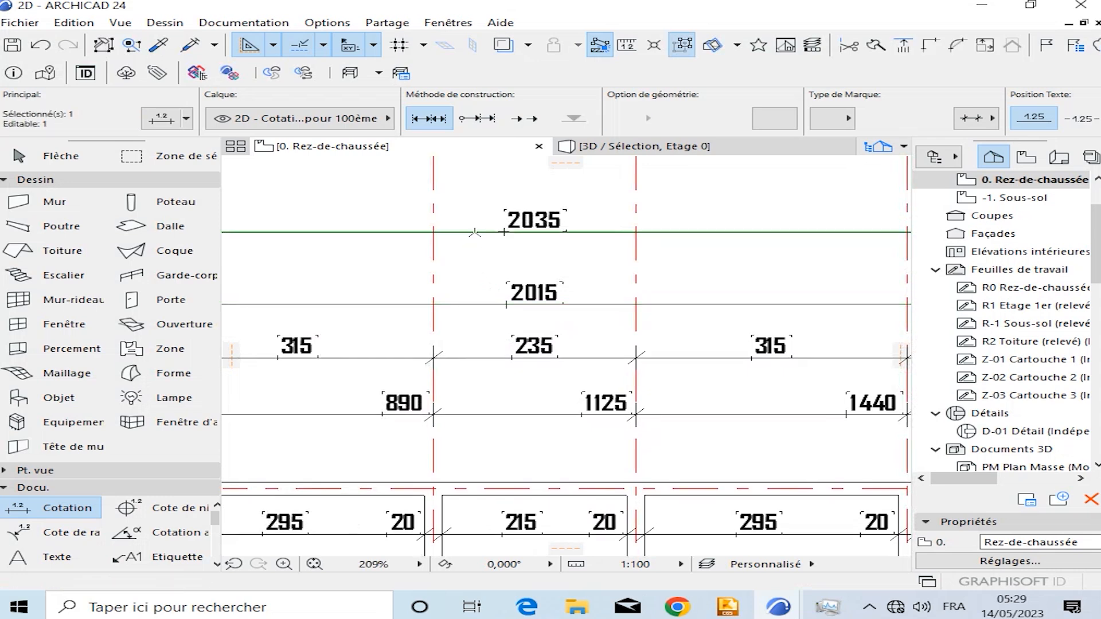
{"action": "left_click", "coordinate": [475, 234]}
{"action": "key", "text": "Escape"}
Copy all four horizontal dimension lines from above the plan to just below the lower outer wall.
{"action": "scroll", "coordinate": [530, 231], "scroll_direction": "down", "scroll_amount": 3}
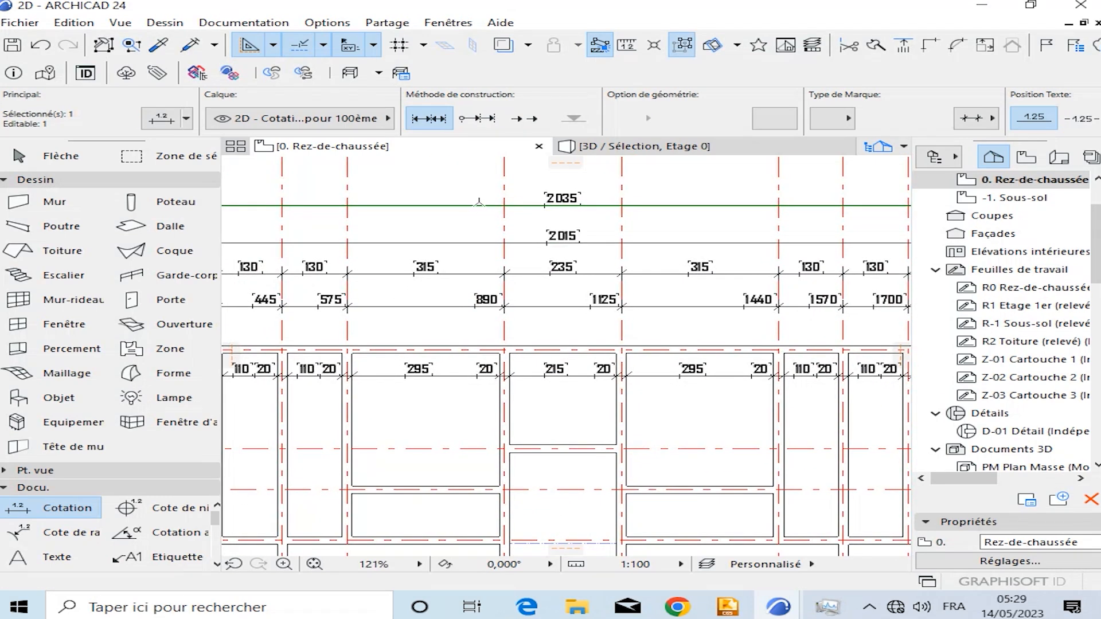
{"action": "left_click", "coordinate": [469, 244], "text": "shift"}
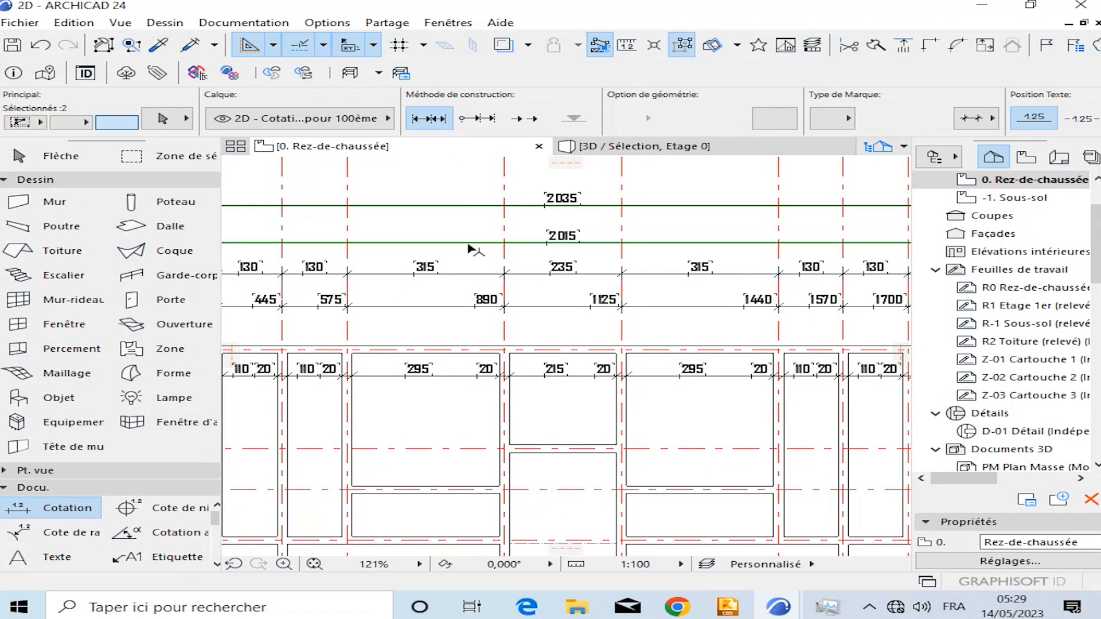
{"action": "left_click", "coordinate": [453, 307], "text": "shift"}
{"action": "left_click", "coordinate": [476, 274], "text": "shift"}
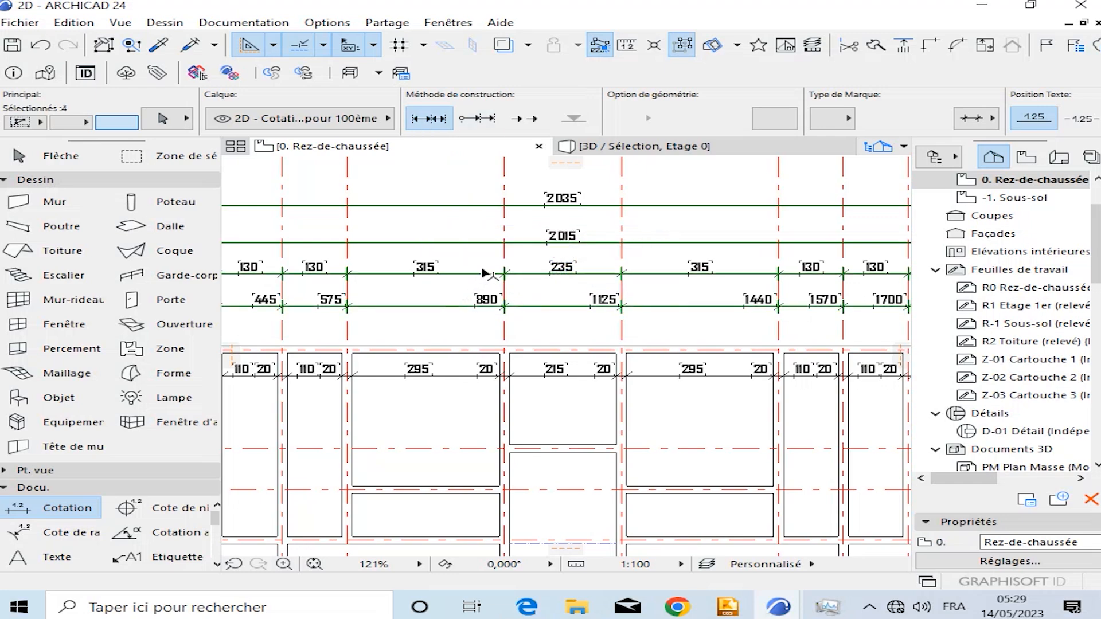
{"action": "scroll", "coordinate": [485, 272], "scroll_direction": "down", "scroll_amount": 3}
{"action": "middle_click_drag", "start_coordinate": [485, 272], "coordinate": [456, 262]}
{"action": "key", "text": "ctrl+shift+d"}
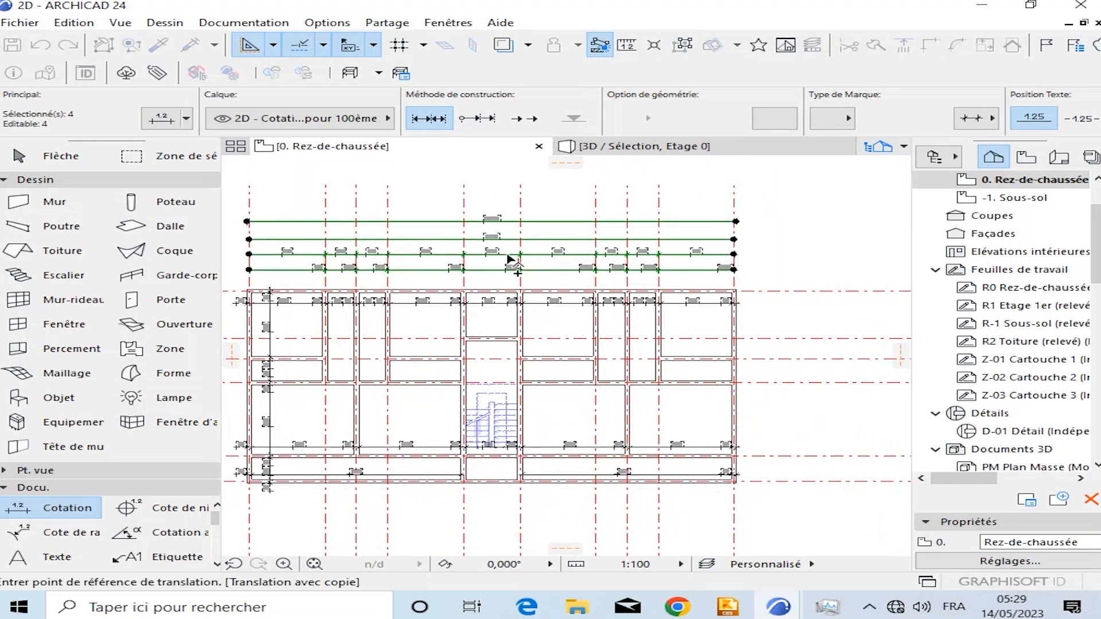
{"action": "left_click", "coordinate": [551, 248]}
{"action": "scroll", "coordinate": [521, 314], "scroll_direction": "down", "scroll_amount": 5}
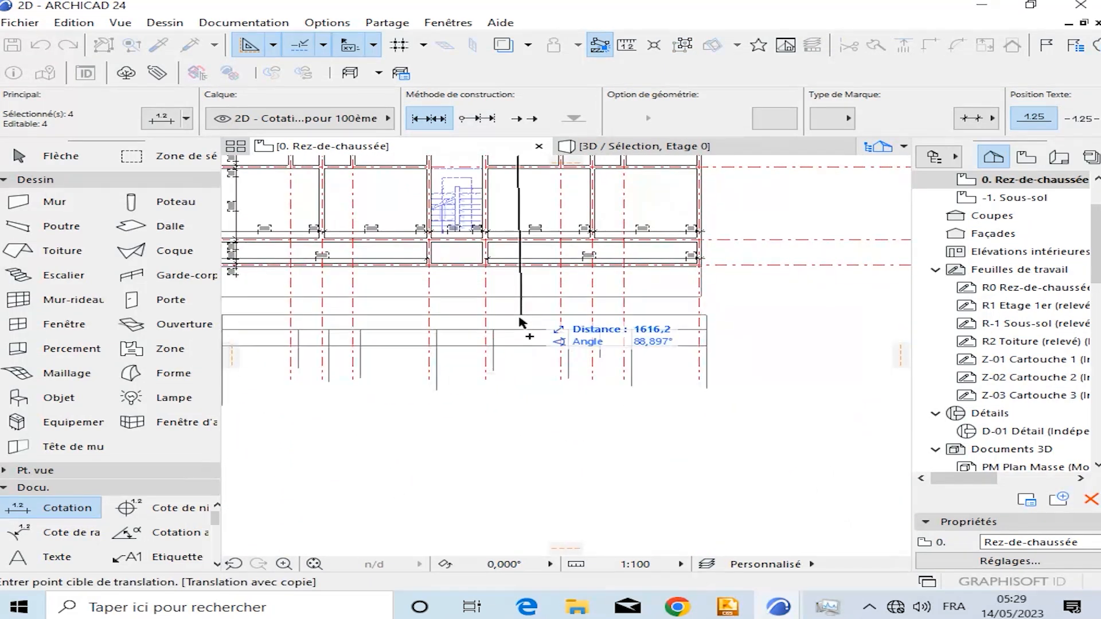
{"action": "left_click", "coordinate": [521, 324]}
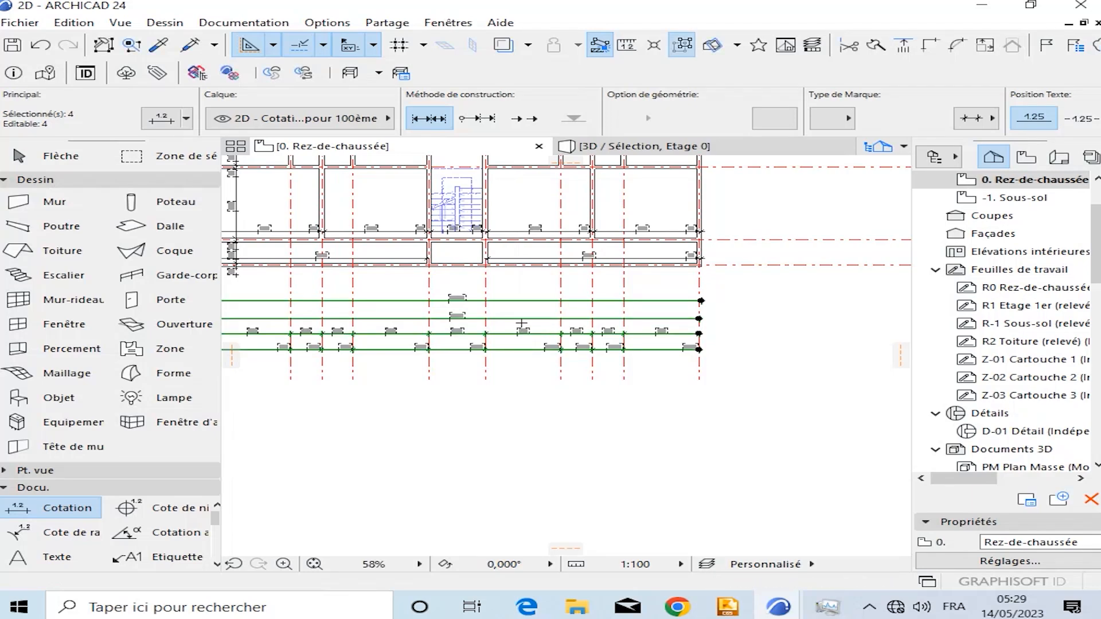
Mirror the four copied dimension lines about a horizontal axis so the cumulative chain lies nearest the building.
{"action": "key", "text": "ctrl+m"}
{"action": "left_click", "coordinate": [531, 318]}
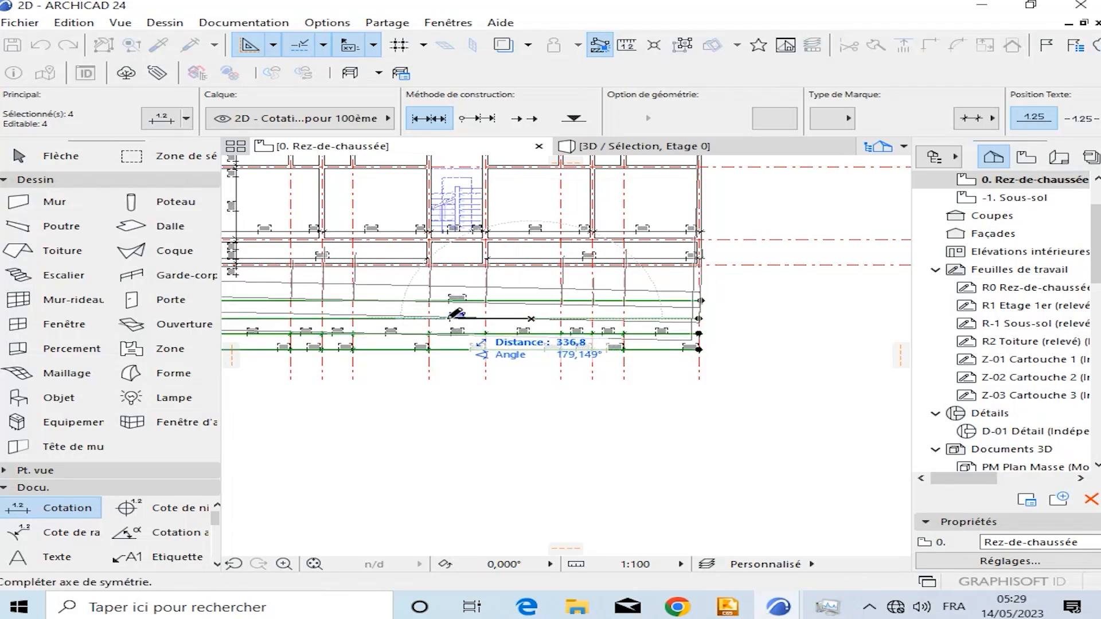
{"action": "left_click", "coordinate": [415, 318]}
{"action": "scroll", "coordinate": [466, 295], "scroll_direction": "up", "scroll_amount": 4}
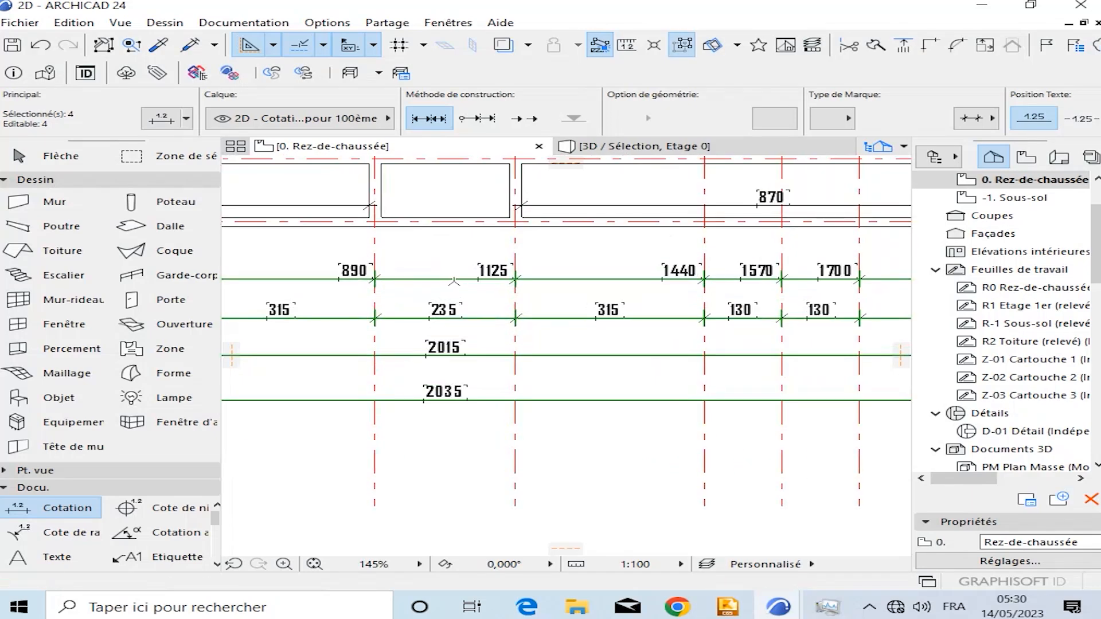
Try to shift the four lower dimension lines slightly away from the building, and undo the translation.
{"action": "key", "text": "ctrl+d"}
{"action": "left_click", "coordinate": [445, 279]}
{"action": "key", "text": "Escape"}
{"action": "key", "text": "Escape"}
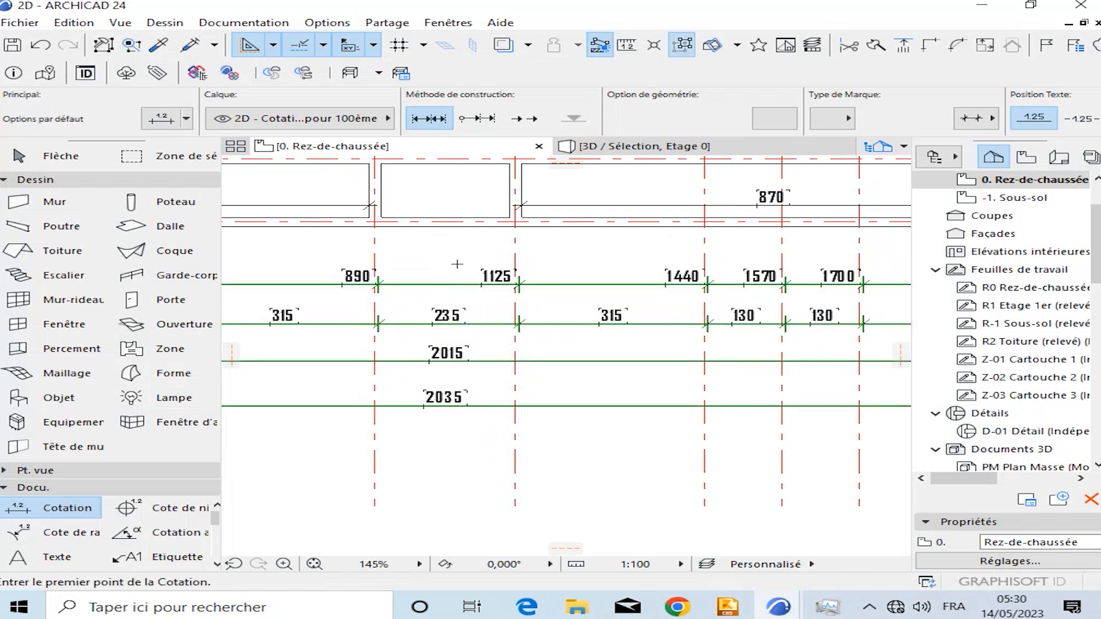
{"action": "middle_click_drag", "start_coordinate": [443, 273], "coordinate": [561, 293]}
{"action": "left_click", "coordinate": [41, 46]}
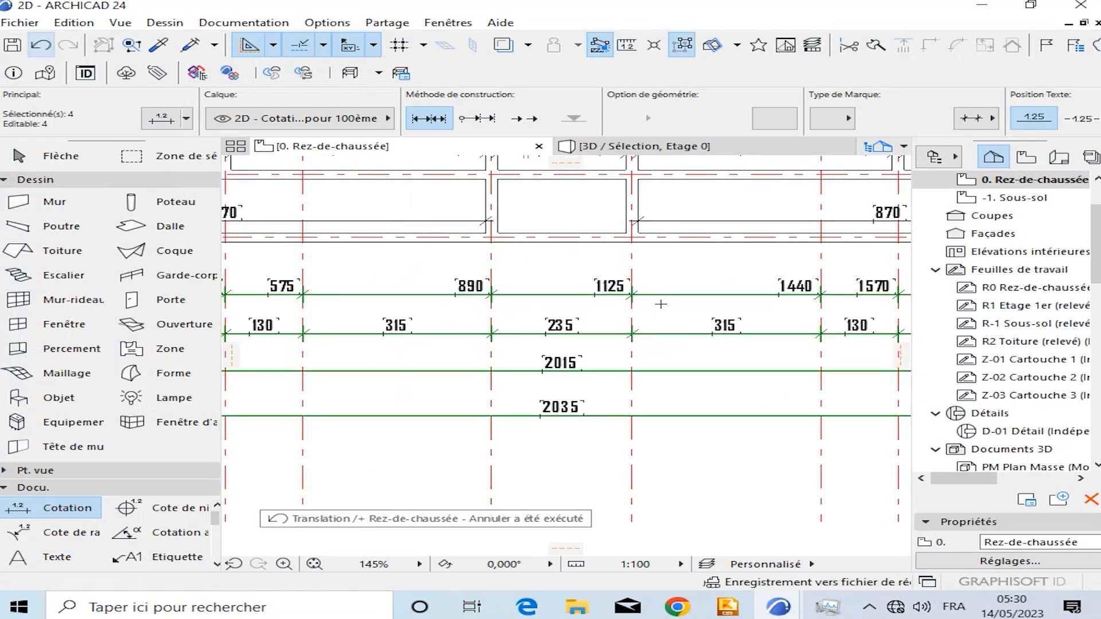
Delete the copied axis-to-axis dimension chain between the cumulative chain and the overall dimensions below the building.
{"action": "left_click", "coordinate": [17, 156]}
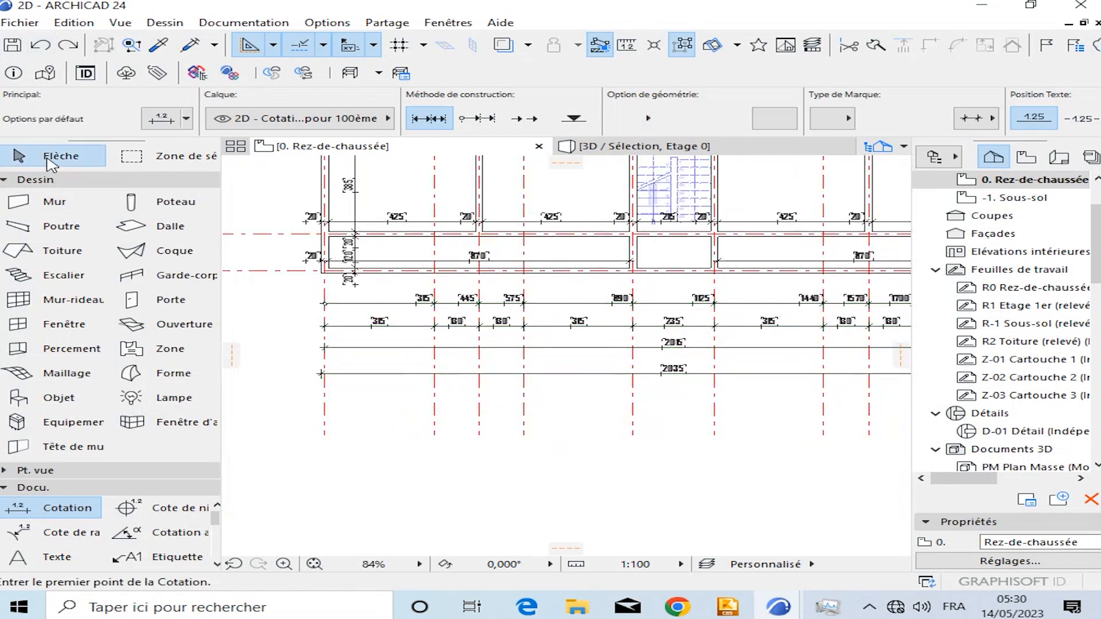
{"action": "scroll", "coordinate": [496, 361], "scroll_direction": "up", "scroll_amount": 4}
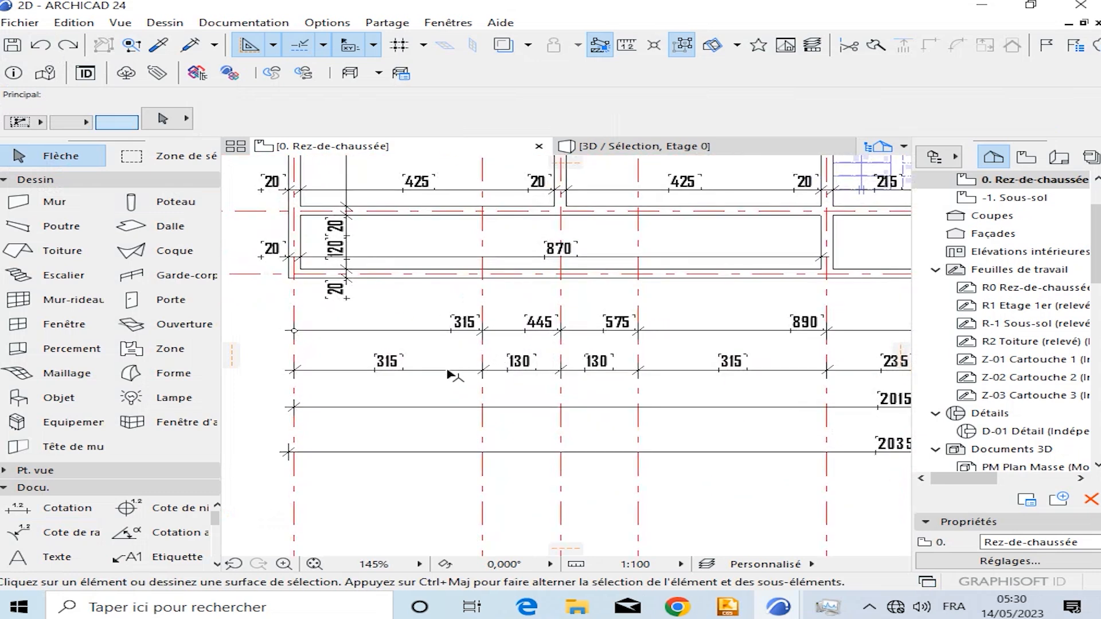
{"action": "scroll", "coordinate": [447, 327], "scroll_direction": "down", "scroll_amount": 3}
{"action": "middle_click_drag", "start_coordinate": [443, 343], "coordinate": [376, 325]}
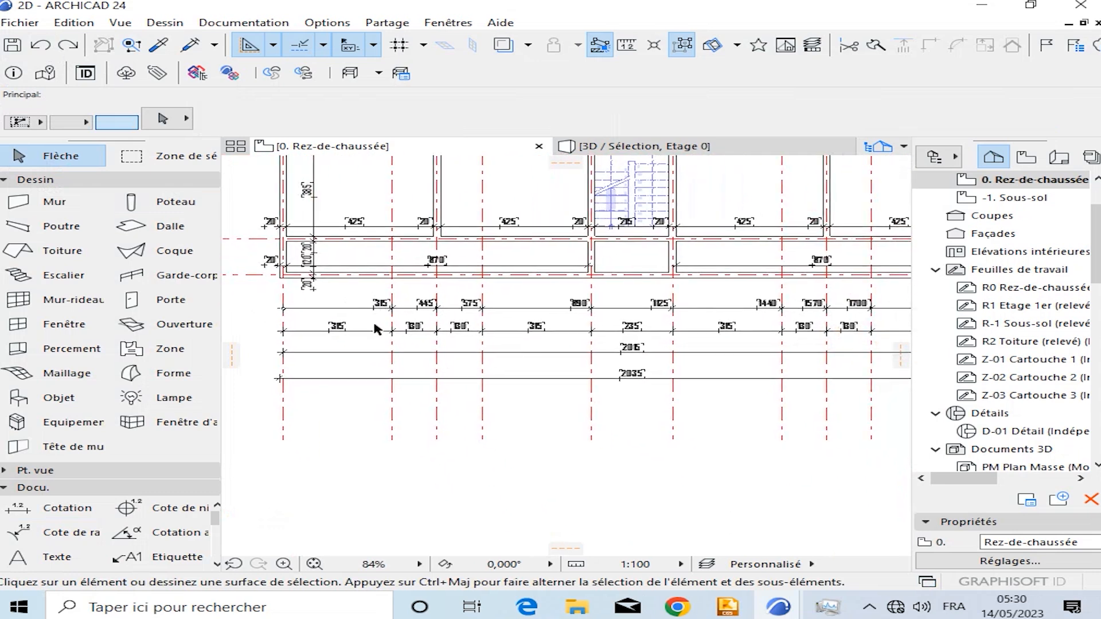
{"action": "scroll", "coordinate": [373, 330], "scroll_direction": "up", "scroll_amount": 3}
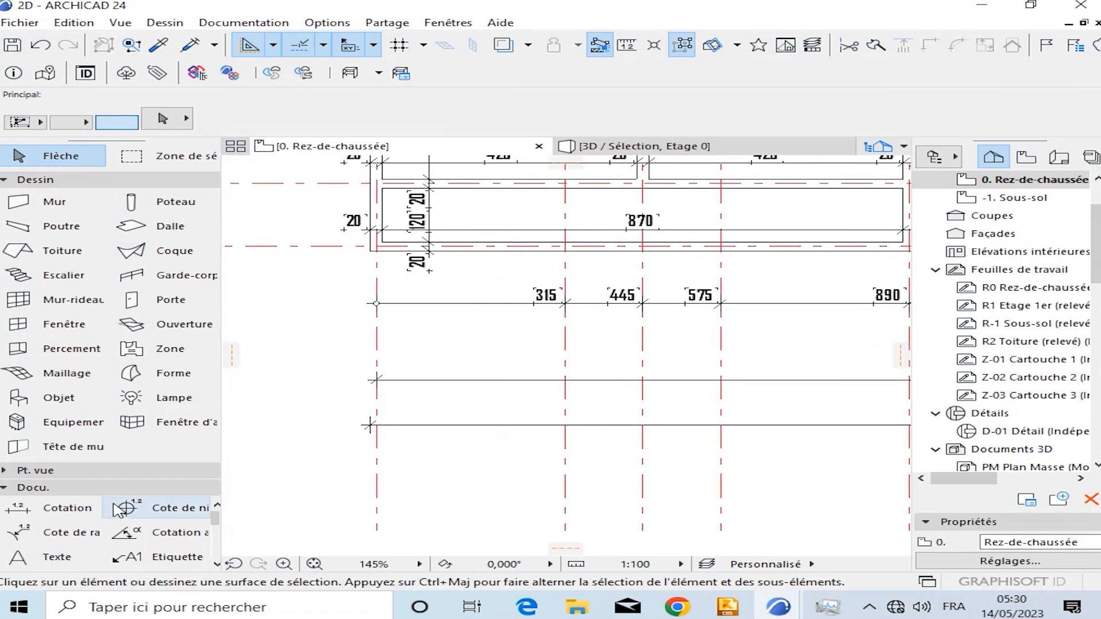
Dimension a new chain below the plan from the leftmost axis through both staircase axes and the axis at 1570 to the rightmost axis.
{"action": "left_click", "coordinate": [63, 508]}
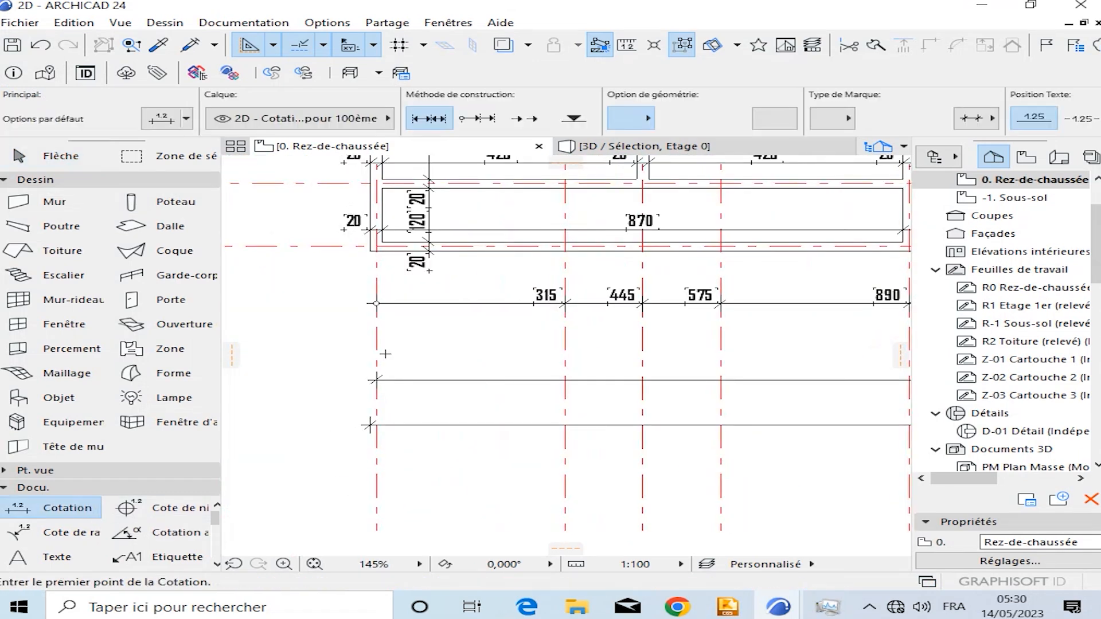
{"action": "left_click", "coordinate": [377, 343]}
{"action": "scroll", "coordinate": [381, 341], "scroll_direction": "down", "scroll_amount": 3}
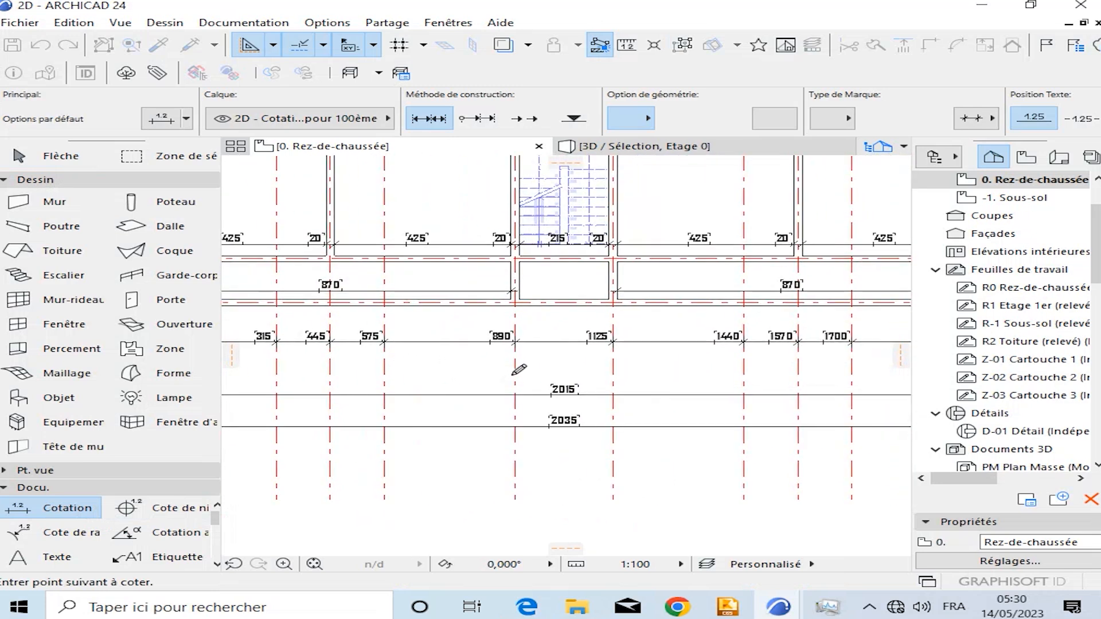
{"action": "middle_click_drag", "start_coordinate": [751, 377], "coordinate": [508, 382]}
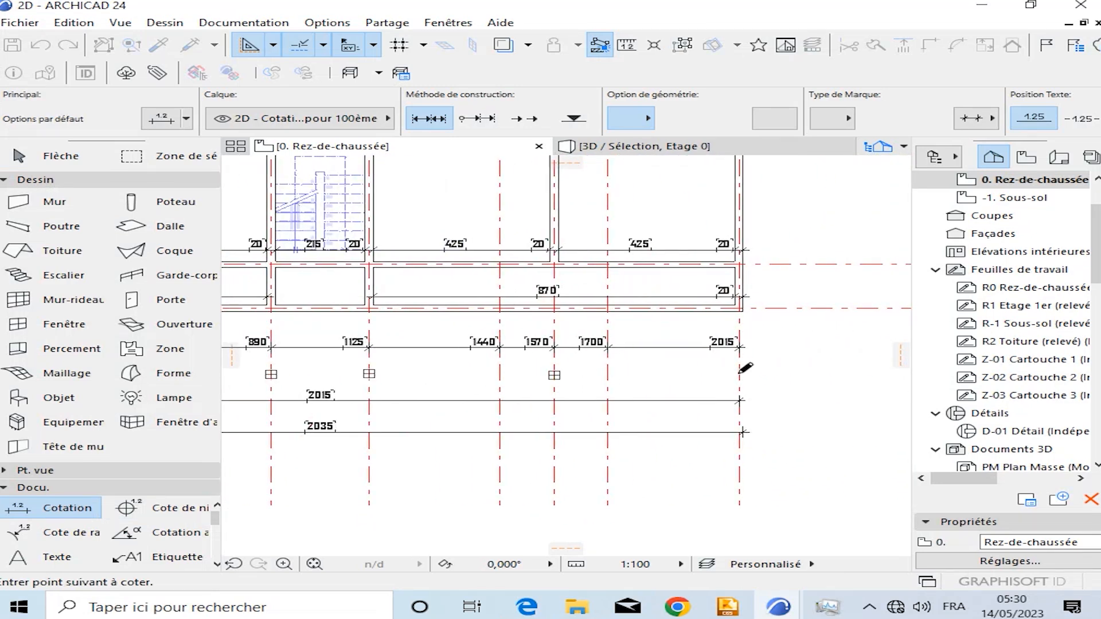
{"action": "right_click", "coordinate": [744, 368]}
{"action": "left_click", "coordinate": [803, 482]}
{"action": "middle_click_drag", "start_coordinate": [410, 454], "coordinate": [614, 390]}
{"action": "left_click", "coordinate": [504, 430]}
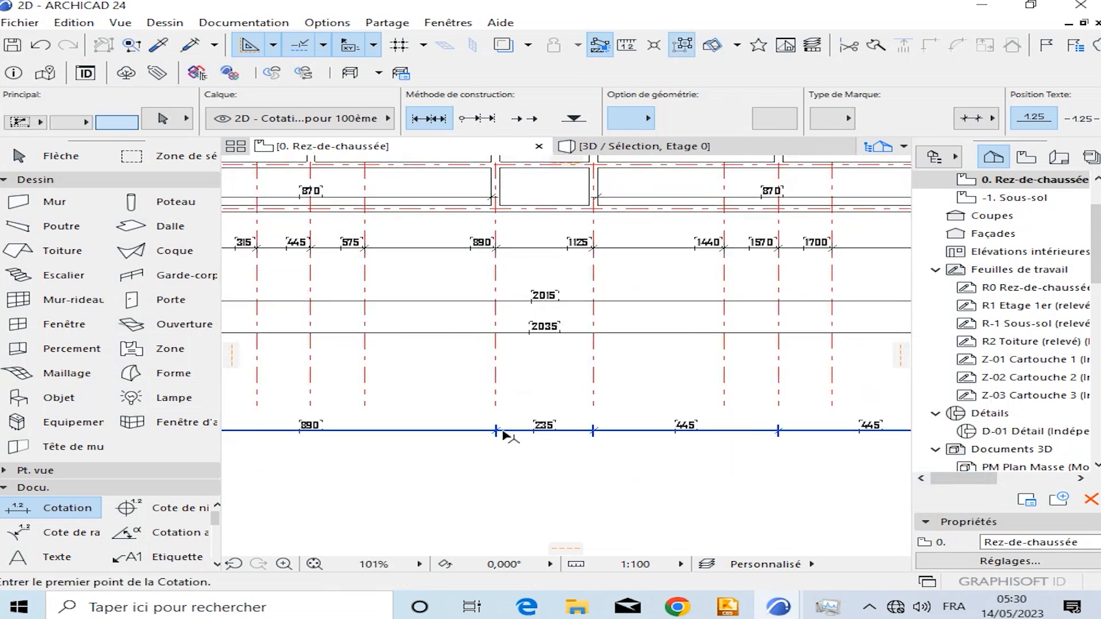
Move the new lower chain up between the cumulative chain and the inner overall dimension line.
{"action": "left_click", "coordinate": [465, 430]}
{"action": "middle_click_drag", "start_coordinate": [479, 424], "coordinate": [494, 538]}
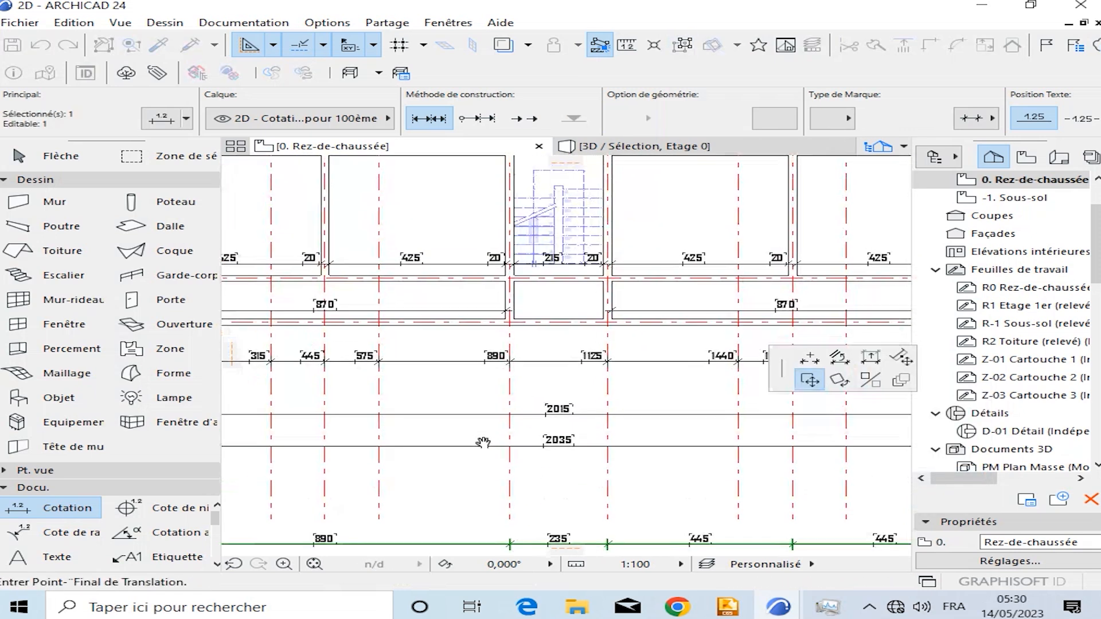
{"action": "left_click", "coordinate": [479, 395]}
{"action": "scroll", "coordinate": [499, 390], "scroll_direction": "down", "scroll_amount": 2}
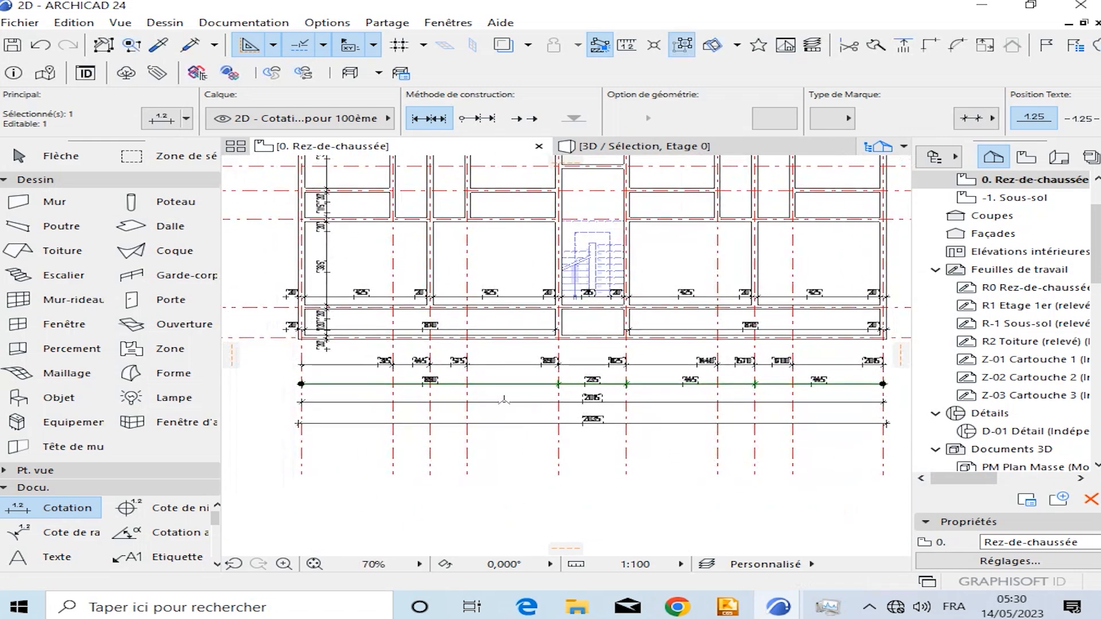
Examine the dimension lines below and above the plan along its full width.
{"action": "scroll", "coordinate": [516, 383], "scroll_direction": "up", "scroll_amount": 5}
{"action": "scroll", "coordinate": [516, 383], "scroll_direction": "down", "scroll_amount": 4}
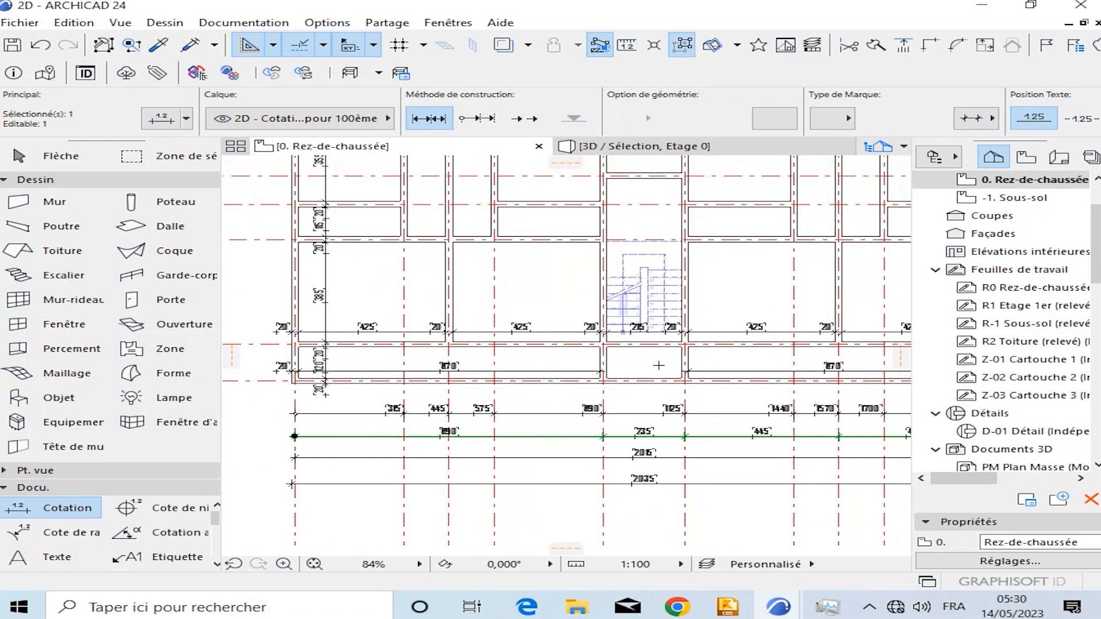
{"action": "middle_click_drag", "start_coordinate": [774, 376], "coordinate": [461, 380]}
{"action": "scroll", "coordinate": [681, 377], "scroll_direction": "down", "scroll_amount": 3}
{"action": "middle_click_drag", "start_coordinate": [591, 310], "coordinate": [593, 388]}
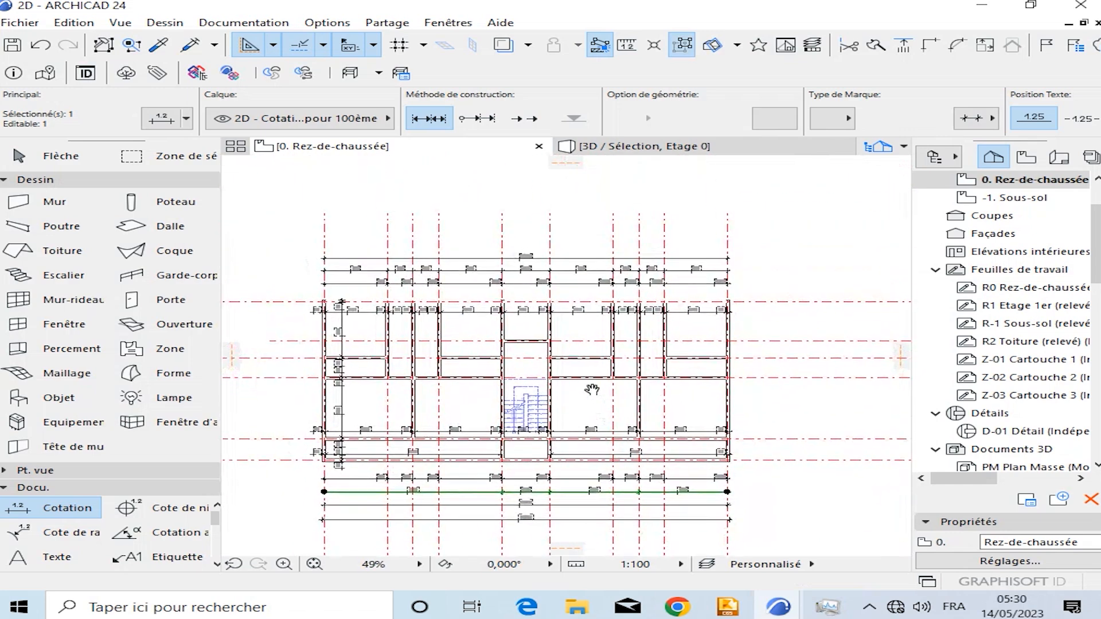
{"action": "scroll", "coordinate": [444, 304], "scroll_direction": "up", "scroll_amount": 2}
{"action": "scroll", "coordinate": [455, 278], "scroll_direction": "up", "scroll_amount": 3}
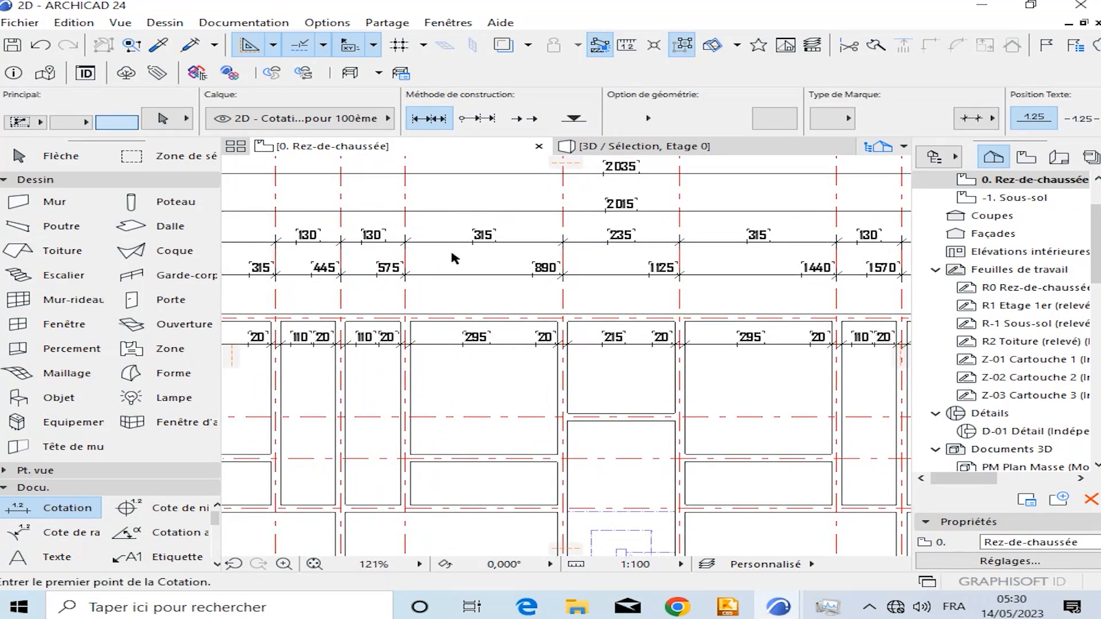
{"action": "scroll", "coordinate": [452, 261], "scroll_direction": "down", "scroll_amount": 2}
{"action": "middle_click_drag", "start_coordinate": [454, 264], "coordinate": [548, 289]}
{"action": "scroll", "coordinate": [294, 293], "scroll_direction": "up", "scroll_amount": 1}
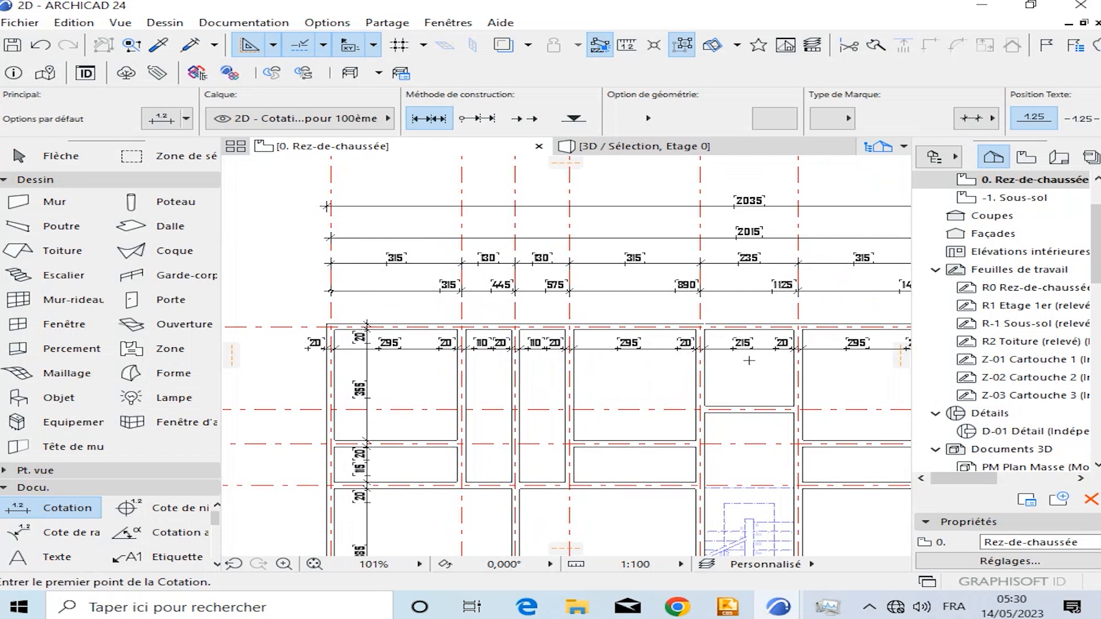
{"action": "middle_click_drag", "start_coordinate": [749, 360], "coordinate": [463, 356]}
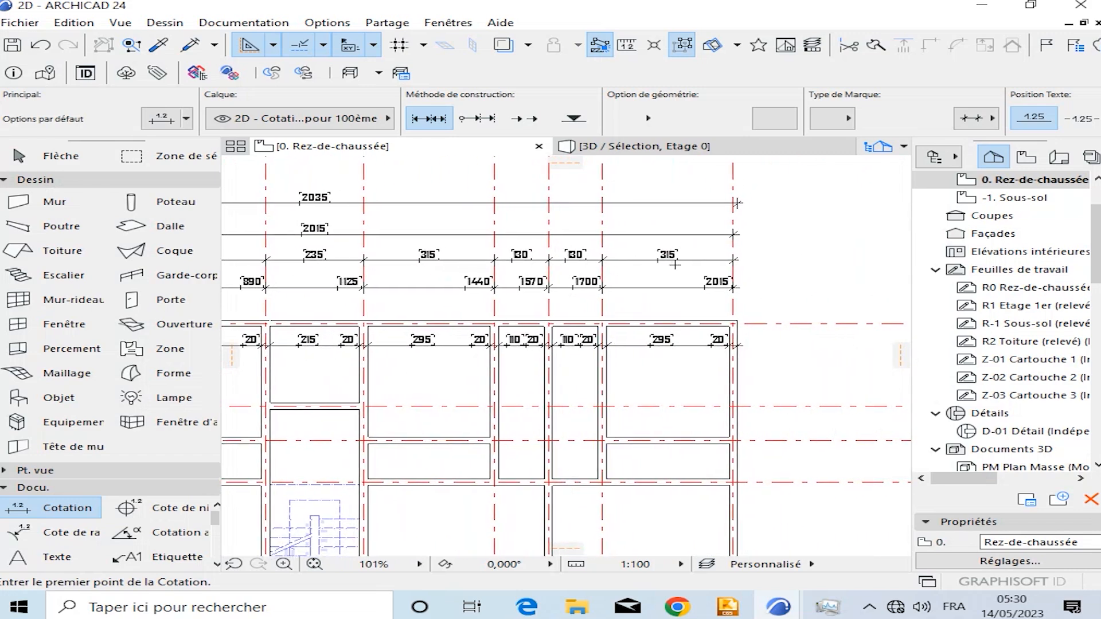
{"action": "scroll", "coordinate": [815, 247], "scroll_direction": "down", "scroll_amount": 3}
Dimension the six horizontal axes in one vertical chain outside the left wall, from the lowest to the uppermost axis.
{"action": "middle_click_drag", "start_coordinate": [291, 403], "coordinate": [499, 358]}
{"action": "scroll", "coordinate": [497, 361], "scroll_direction": "up", "scroll_amount": 3}
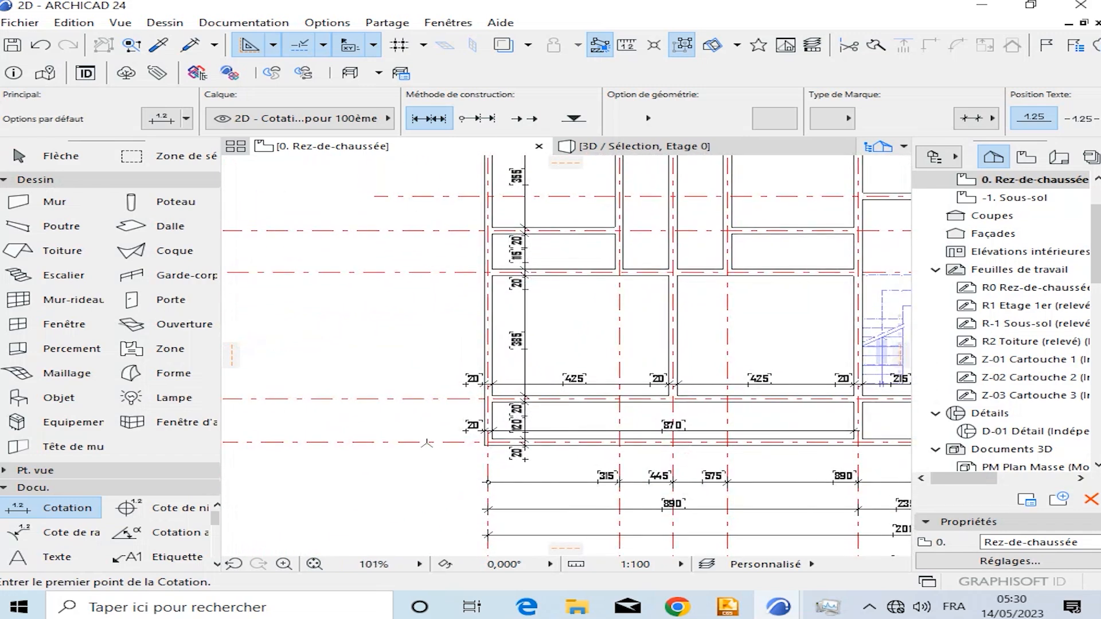
{"action": "left_click", "coordinate": [426, 442]}
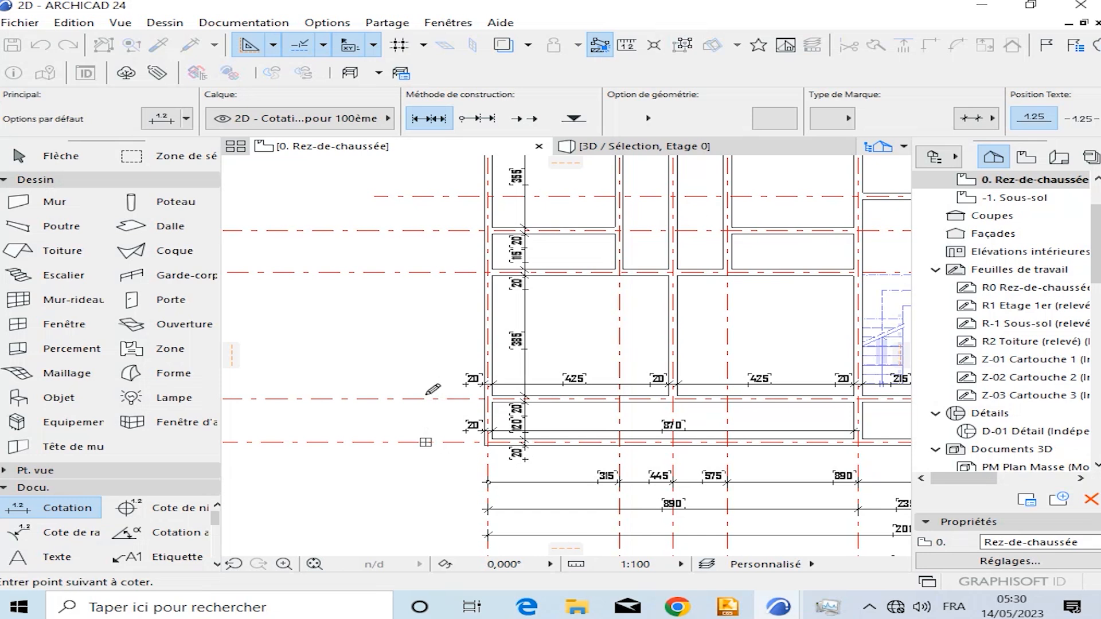
{"action": "left_click", "coordinate": [426, 398]}
{"action": "scroll", "coordinate": [439, 378], "scroll_direction": "down", "scroll_amount": 3}
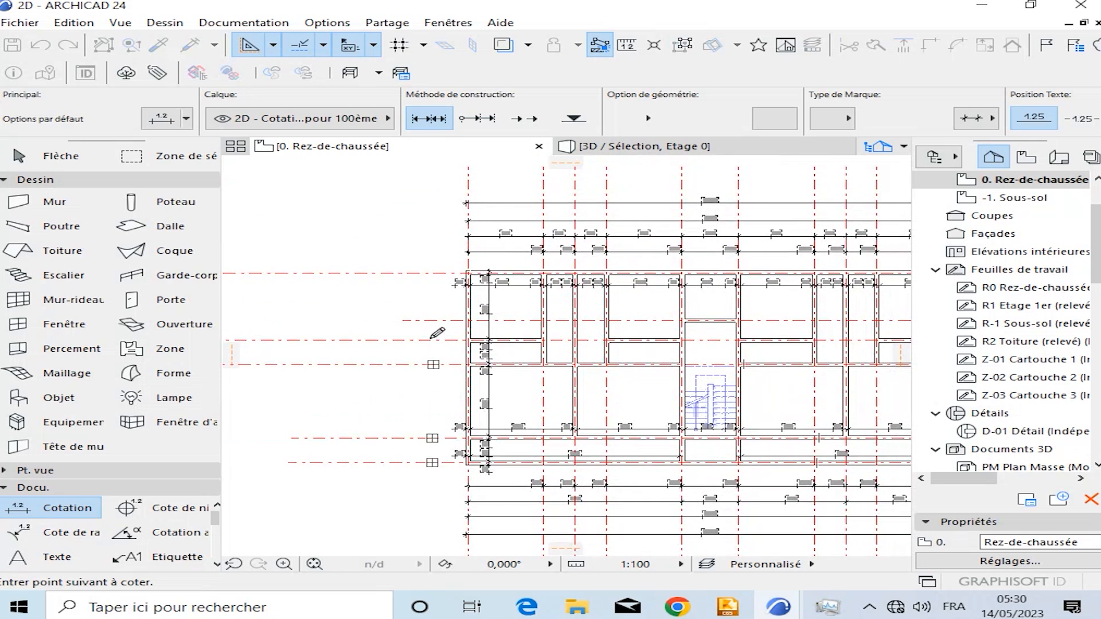
{"action": "right_click", "coordinate": [436, 267]}
{"action": "left_click", "coordinate": [449, 415]}
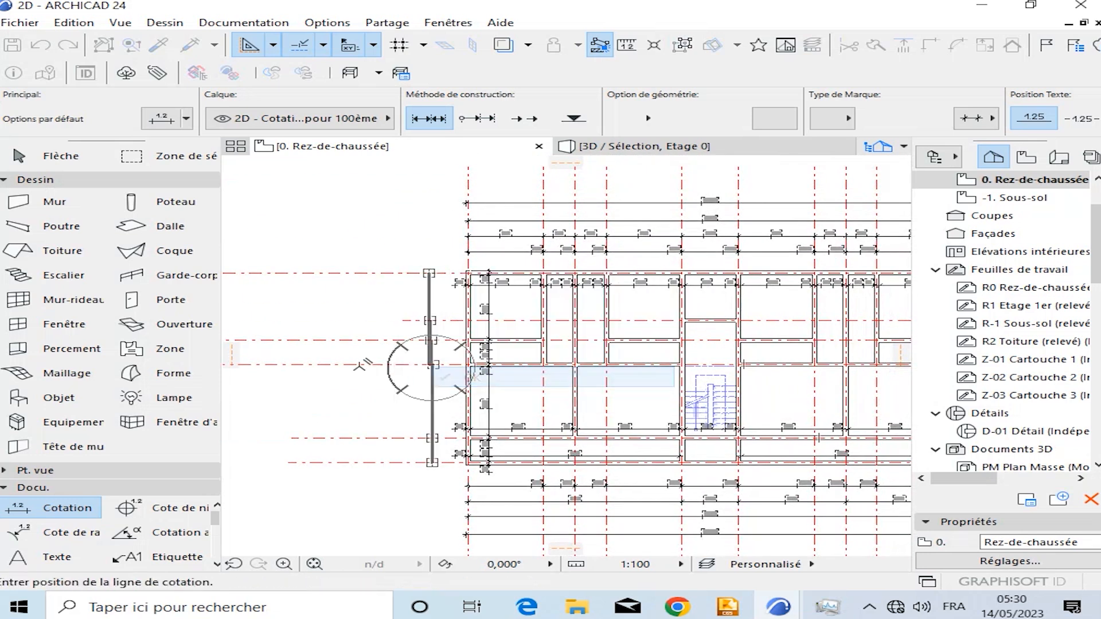
{"action": "left_click", "coordinate": [355, 405]}
Move the vertical axis dimension chain closer to the left outer wall.
{"action": "left_click", "coordinate": [354, 417], "text": "shift"}
{"action": "key", "text": "ctrl+d"}
{"action": "left_click", "coordinate": [354, 421]}
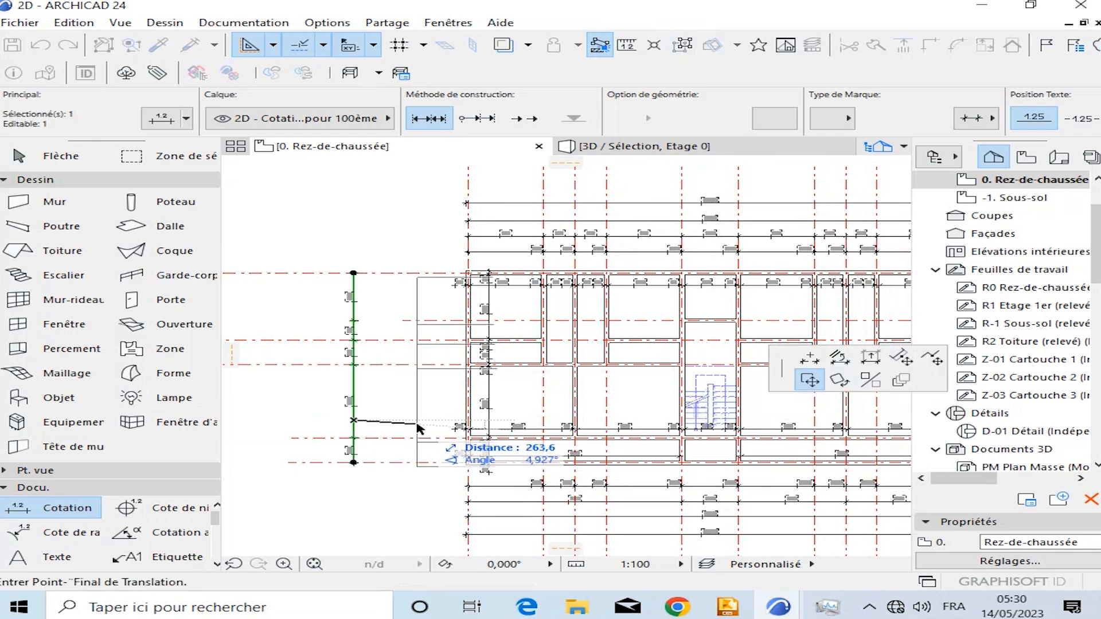
{"action": "scroll", "coordinate": [414, 422], "scroll_direction": "up", "scroll_amount": 3}
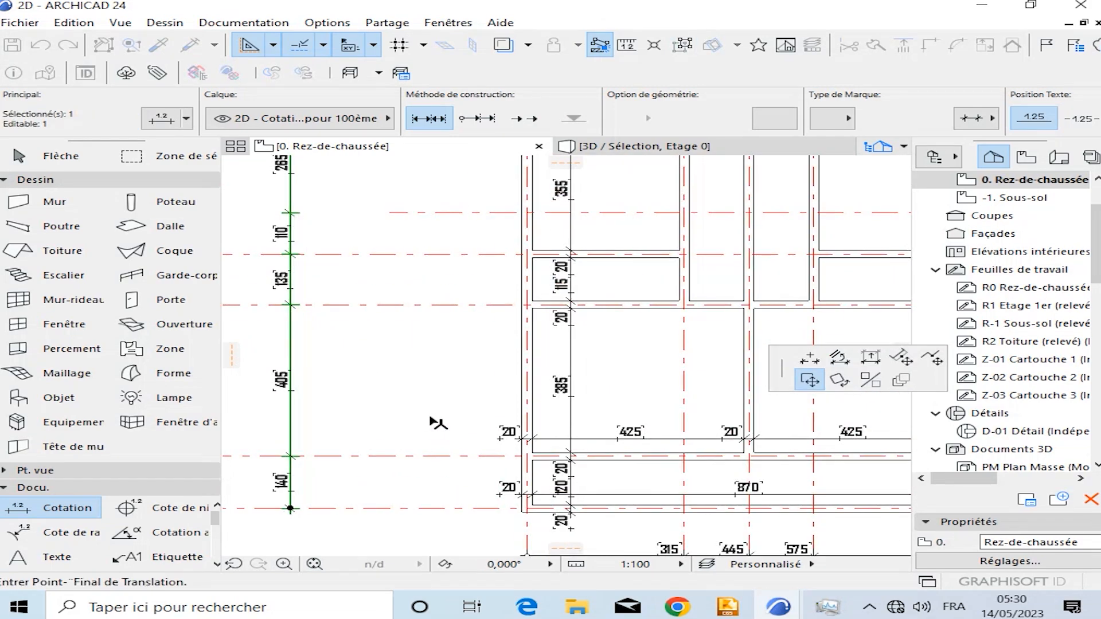
{"action": "left_click", "coordinate": [483, 422]}
{"action": "scroll", "coordinate": [446, 406], "scroll_direction": "down", "scroll_amount": 4}
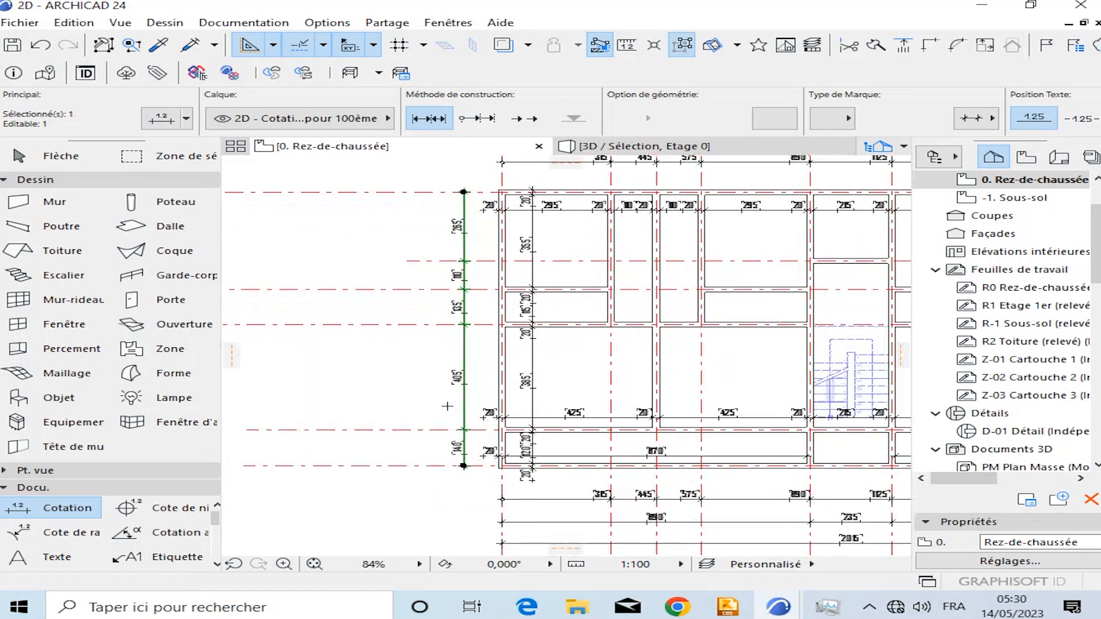
Copy the vertical axis dimension chain horizontally outward, parallel to the original.
{"action": "key", "text": "ctrl+d"}
{"action": "scroll", "coordinate": [479, 405], "scroll_direction": "up", "scroll_amount": 3}
{"action": "left_click", "coordinate": [488, 397]}
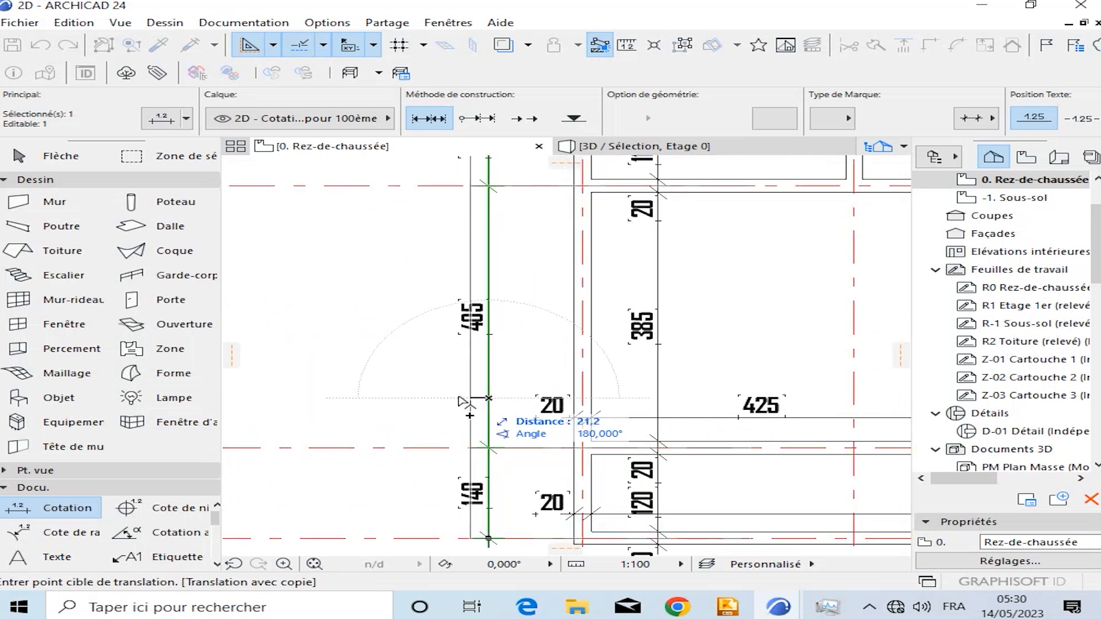
{"action": "left_click", "coordinate": [414, 397]}
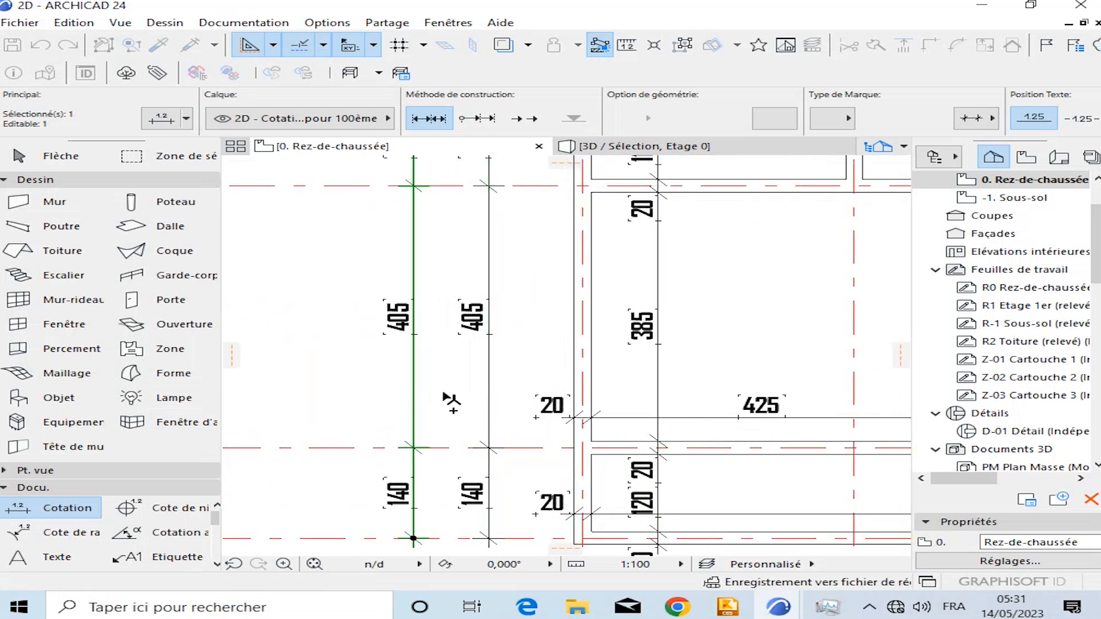
Convert the inner vertical chain to cumulative dimensions starting at the lowest axis.
{"action": "left_click", "coordinate": [488, 392], "text": "shift"}
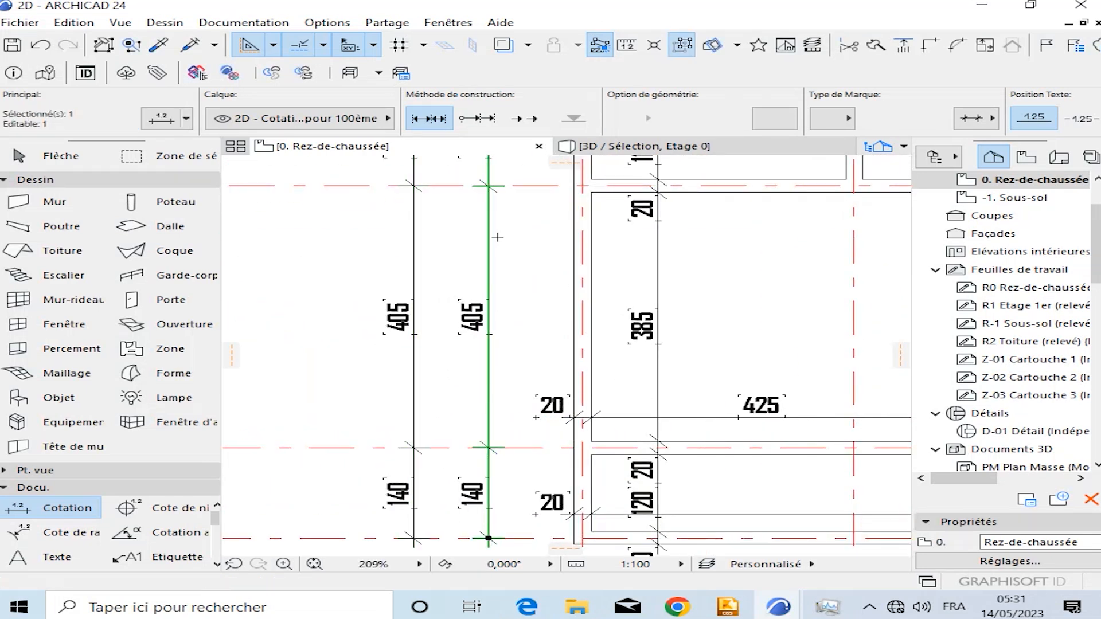
{"action": "key", "text": "Escape"}
{"action": "scroll", "coordinate": [518, 309], "scroll_direction": "down", "scroll_amount": 5}
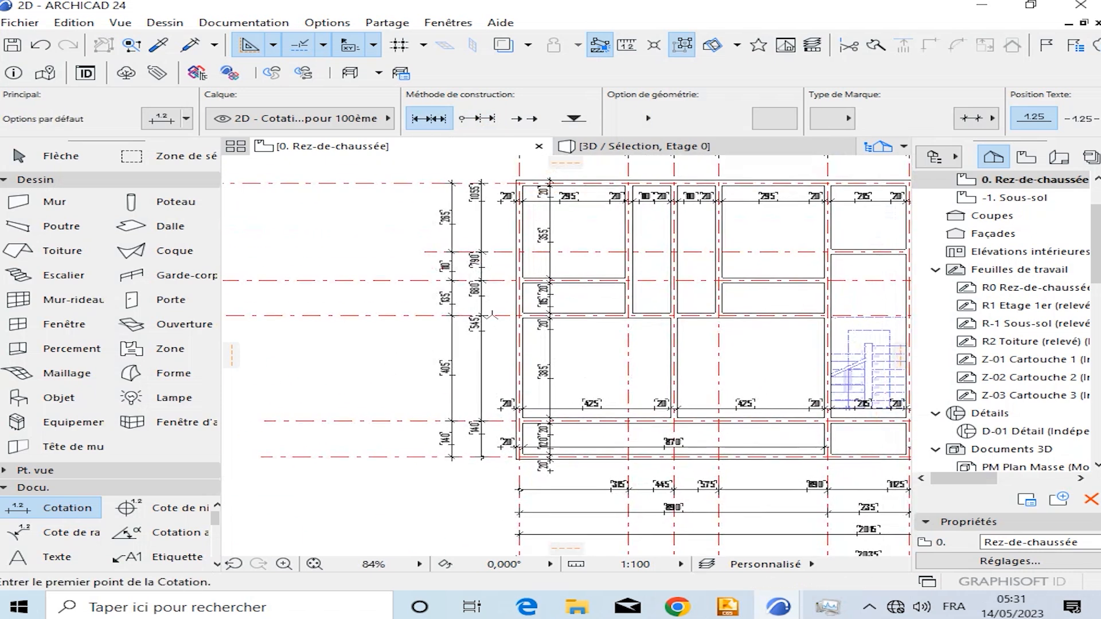
Remove the dimension point at the second axis from the top of the outer vertical chain, merging its 265 and 110 segments.
{"action": "middle_click_drag", "start_coordinate": [487, 315], "coordinate": [489, 347]}
{"action": "scroll", "coordinate": [452, 298], "scroll_direction": "up", "scroll_amount": 6}
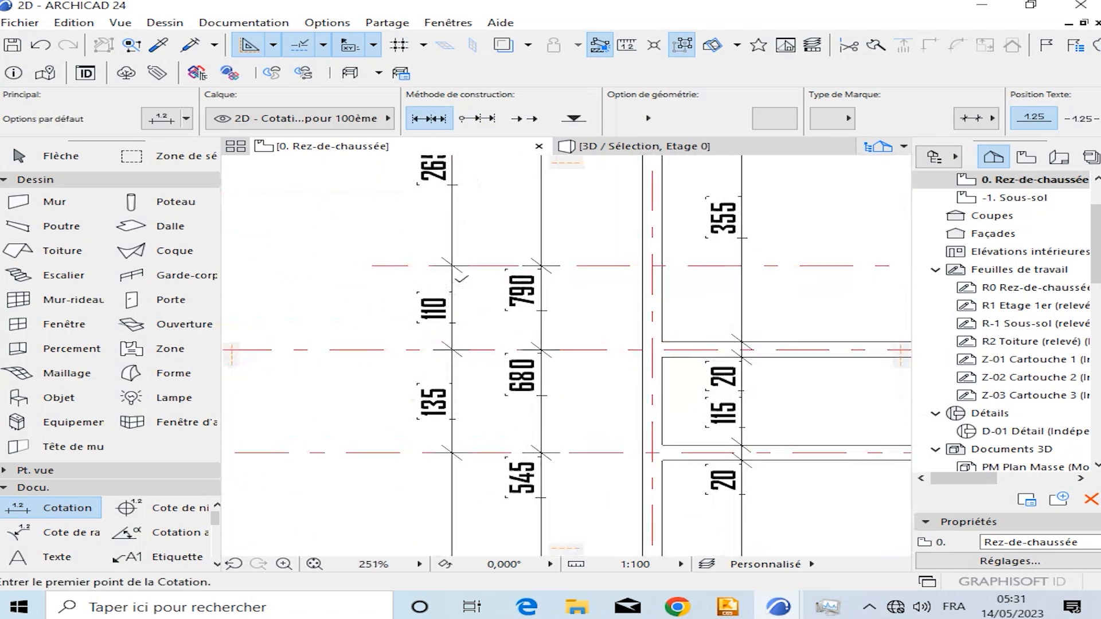
{"action": "left_click", "coordinate": [452, 265], "text": "shift"}
{"action": "left_click", "coordinate": [452, 266]}
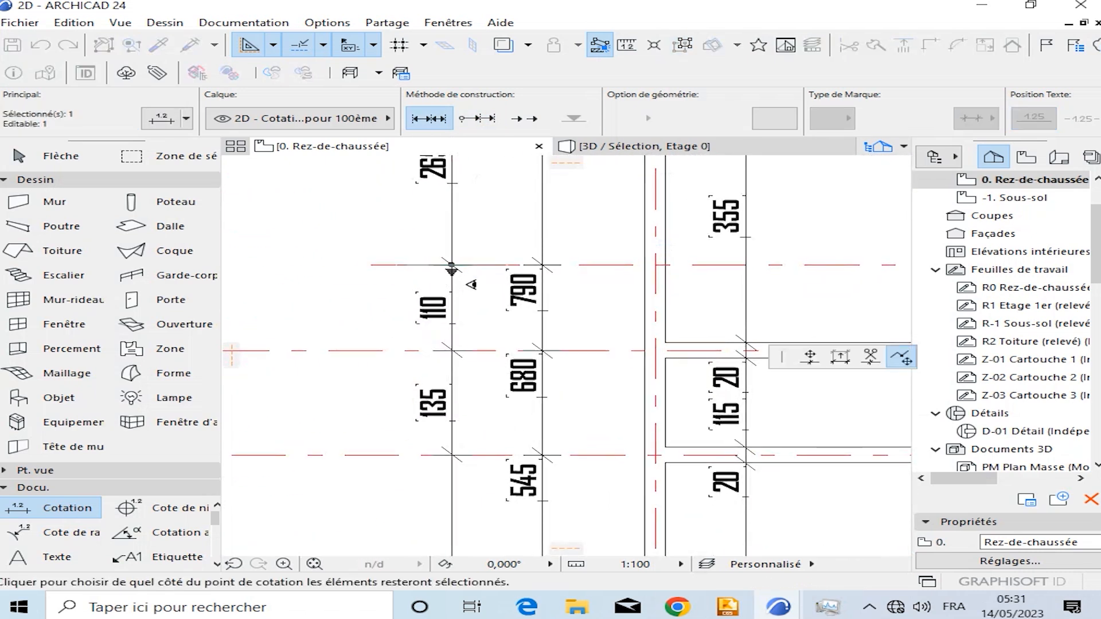
{"action": "left_click", "coordinate": [792, 361]}
{"action": "left_click", "coordinate": [452, 350]}
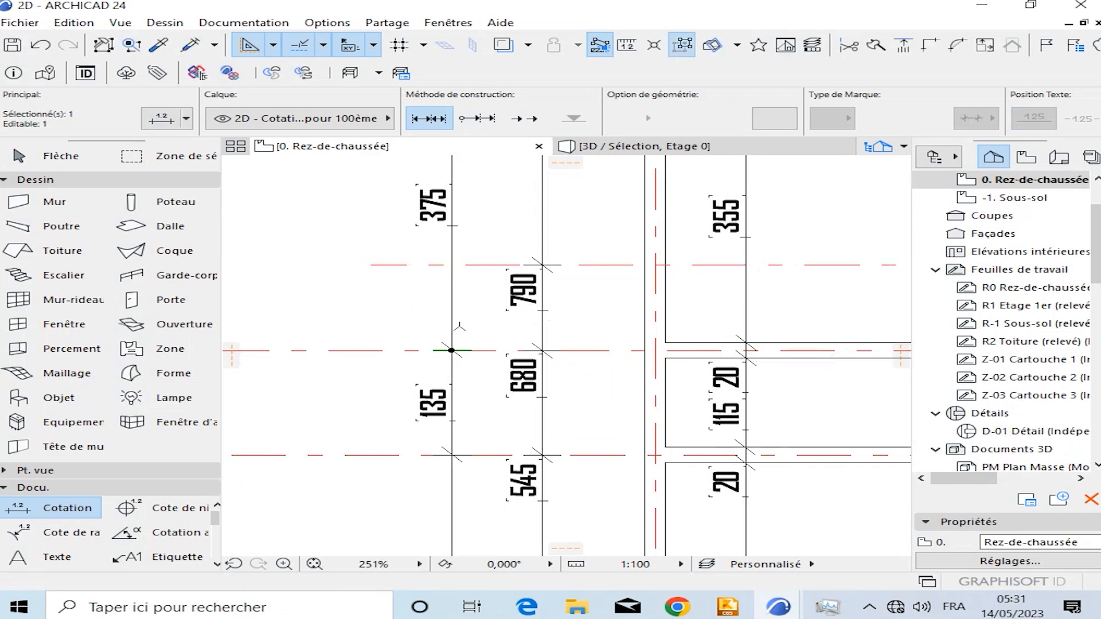
{"action": "scroll", "coordinate": [460, 321], "scroll_direction": "down", "scroll_amount": 4}
{"action": "mouse_move", "coordinate": [468, 281]}
{"action": "middle_mouse_down"}
{"action": "mouse_move", "coordinate": [477, 356]}
{"action": "mouse_move", "coordinate": [510, 267]}
{"action": "middle_mouse_up"}
{"action": "middle_click_drag", "start_coordinate": [513, 461], "coordinate": [528, 344]}
{"action": "scroll", "coordinate": [509, 340], "scroll_direction": "down", "scroll_amount": 2}
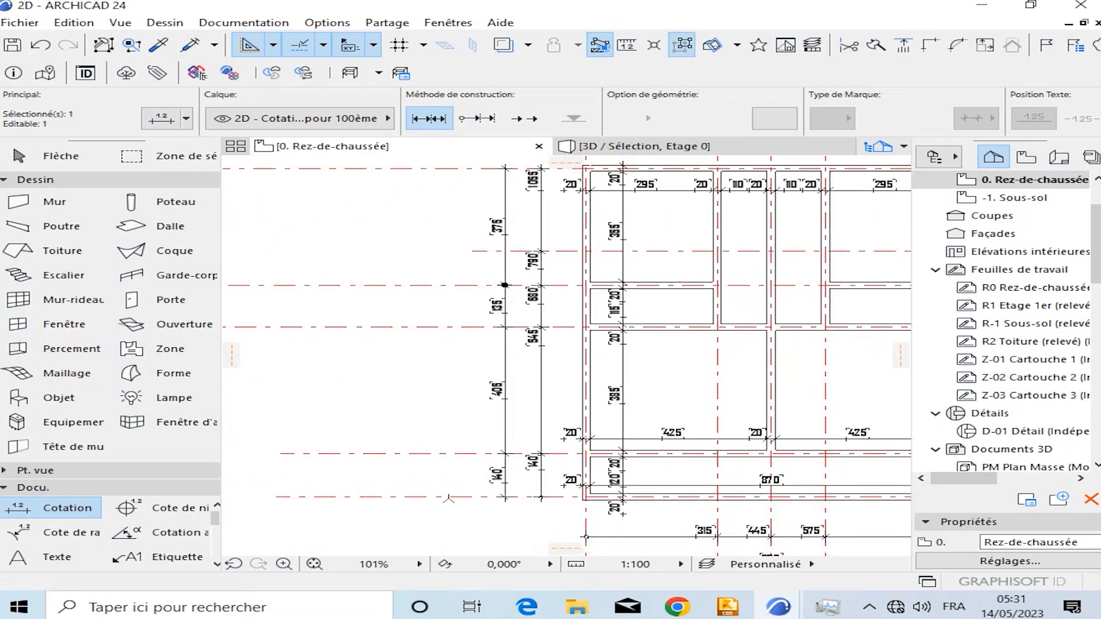
Dimension the overall distance between the lowest and uppermost horizontal axes with a vertical line outside the existing chains.
{"action": "key", "text": "Escape"}
{"action": "middle_click_drag", "start_coordinate": [463, 335], "coordinate": [450, 389]}
{"action": "middle_click_drag", "start_coordinate": [445, 442], "coordinate": [417, 344]}
{"action": "left_click", "coordinate": [428, 455]}
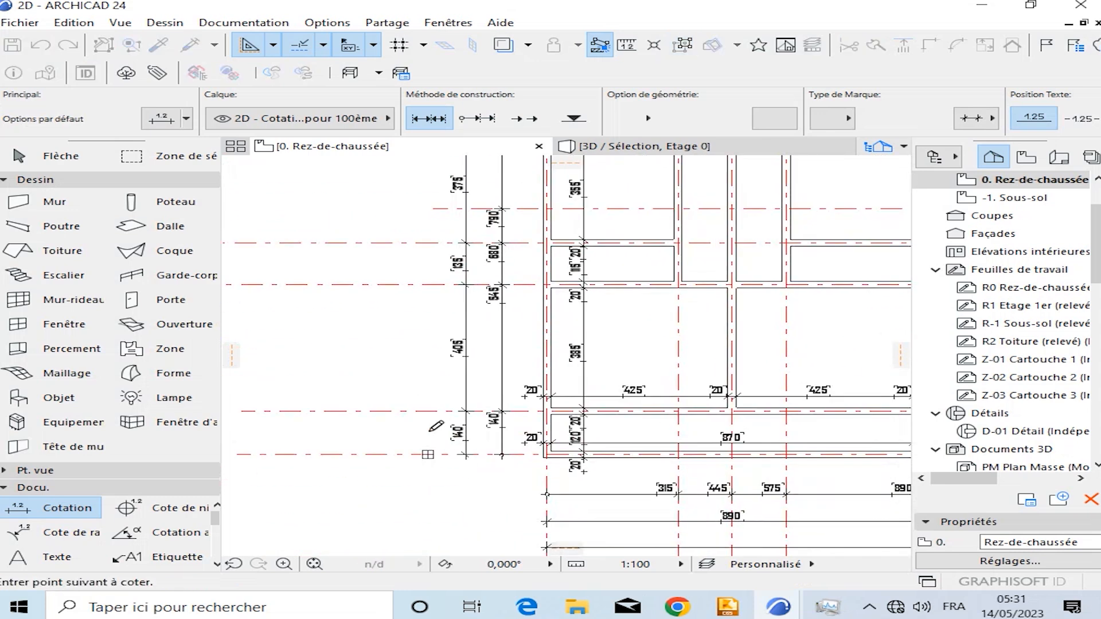
{"action": "middle_click_drag", "start_coordinate": [457, 173], "coordinate": [442, 327]}
{"action": "right_click", "coordinate": [431, 287]}
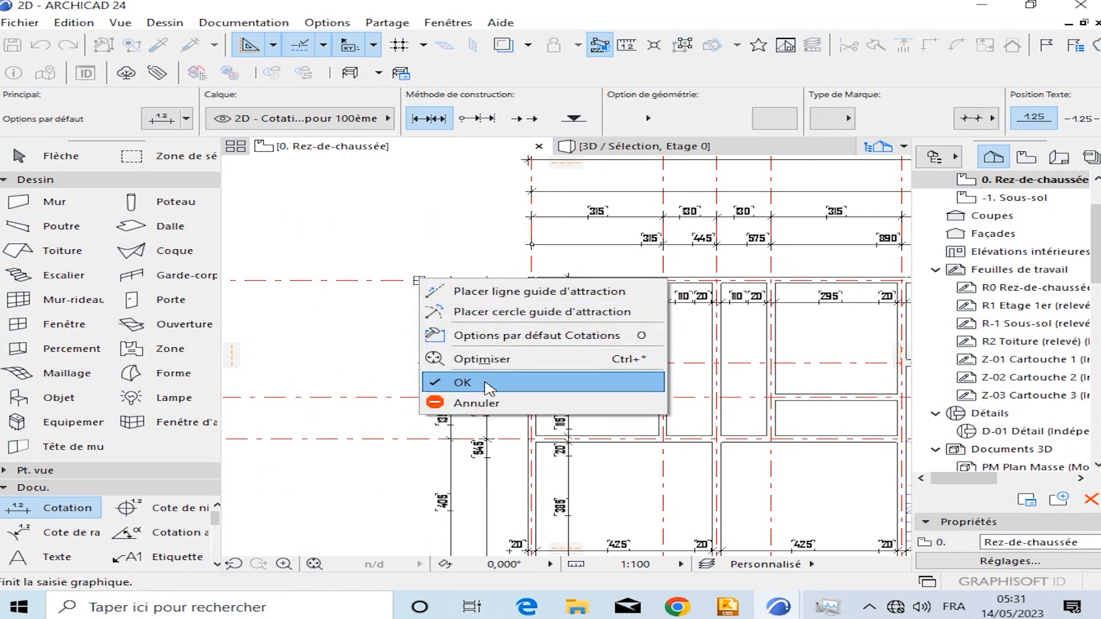
{"action": "left_click", "coordinate": [487, 388]}
{"action": "middle_click_drag", "start_coordinate": [430, 423], "coordinate": [469, 316]}
{"action": "left_click", "coordinate": [369, 383]}
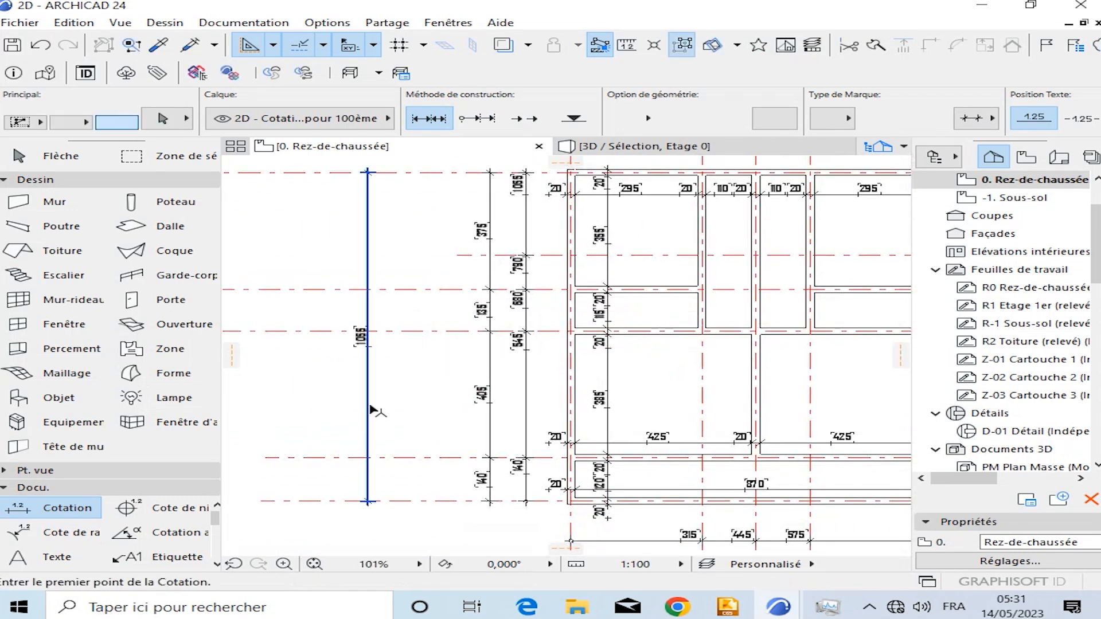
Move the overall vertical axis dimension about 220 horizontally toward the building, beside the axis-to-axis chain.
{"action": "left_click", "coordinate": [367, 406]}
{"action": "scroll", "coordinate": [453, 411], "scroll_direction": "up", "scroll_amount": 4}
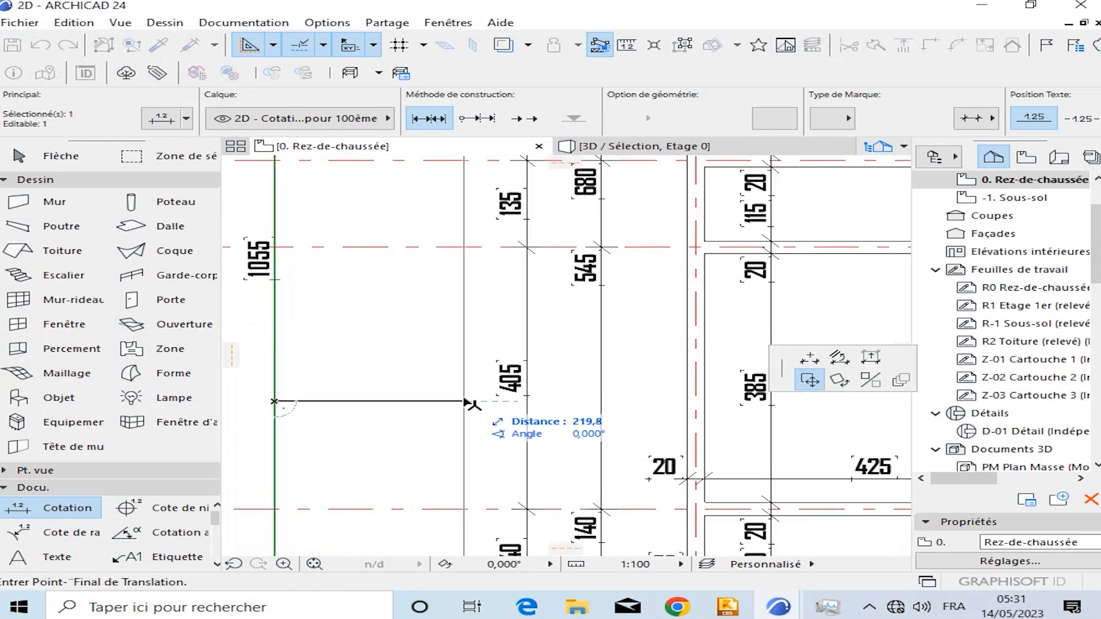
{"action": "left_click", "coordinate": [465, 401]}
{"action": "scroll", "coordinate": [465, 402], "scroll_direction": "down", "scroll_amount": 4}
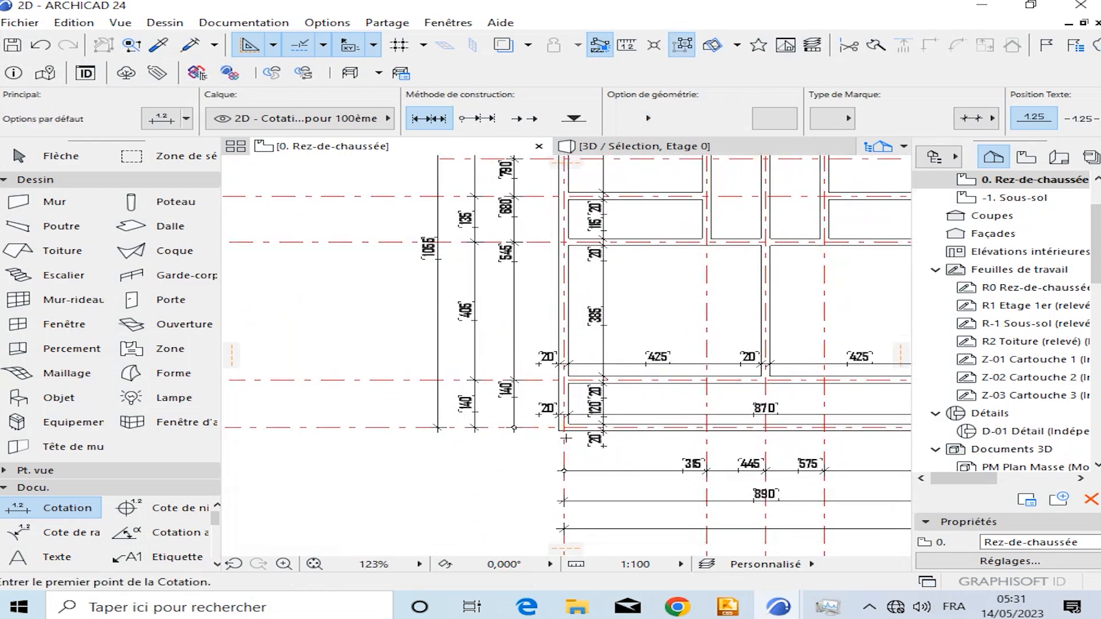
Dimension the overall distance between the lower and upper outer wall corners with a vertical line outside the existing chains.
{"action": "scroll", "coordinate": [566, 438], "scroll_direction": "up", "scroll_amount": 10}
{"action": "scroll", "coordinate": [519, 358], "scroll_direction": "down", "scroll_amount": 5}
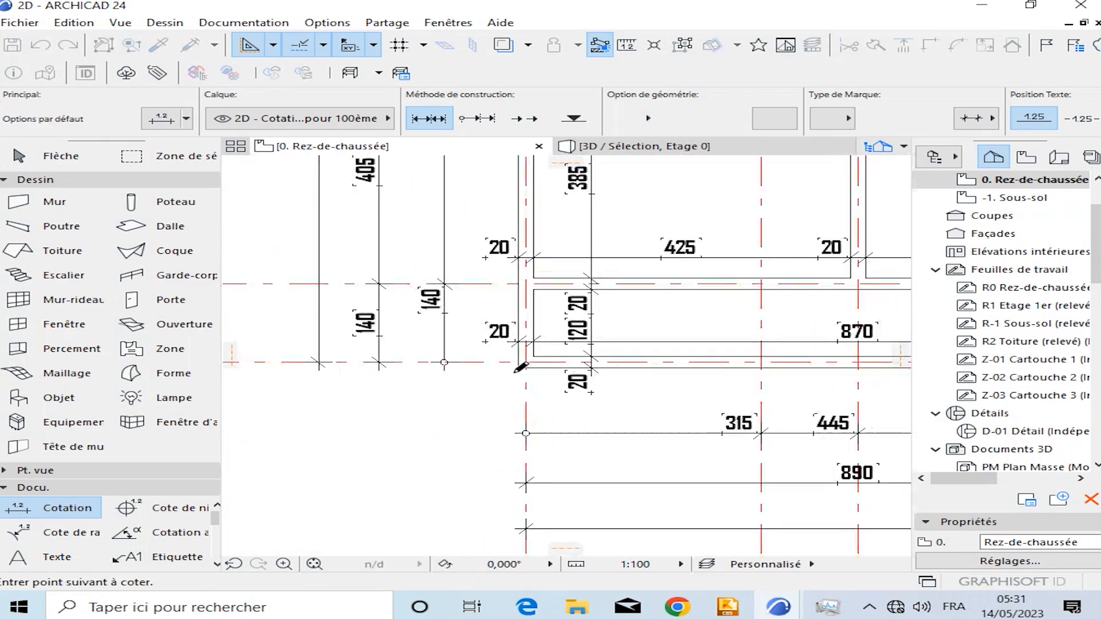
{"action": "scroll", "coordinate": [512, 259], "scroll_direction": "up", "scroll_amount": 3}
{"action": "scroll", "coordinate": [512, 260], "scroll_direction": "up", "scroll_amount": 3}
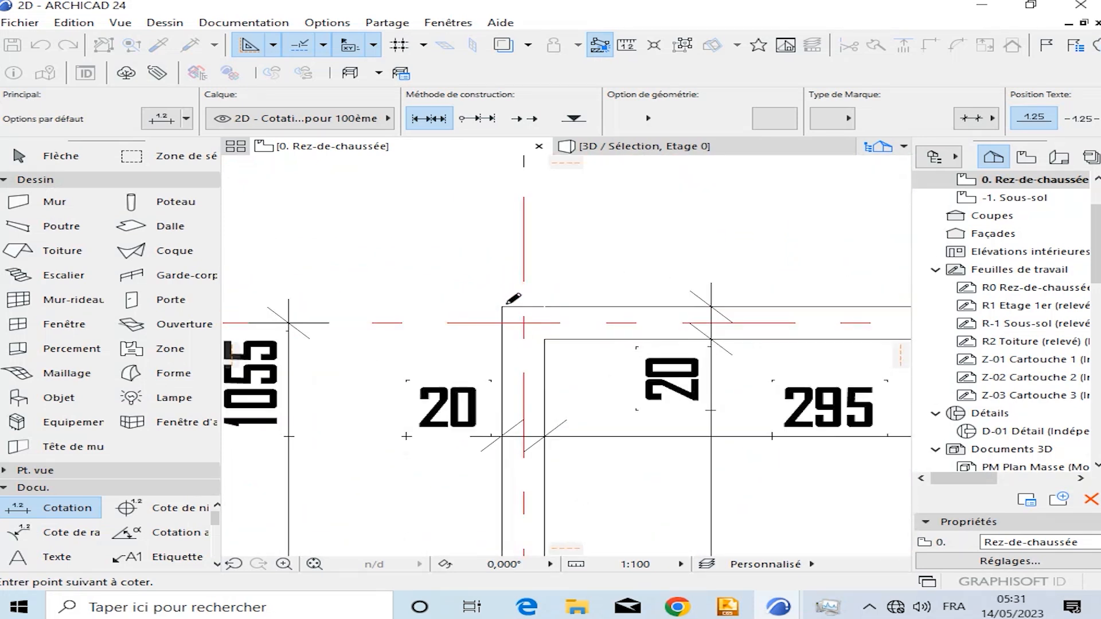
{"action": "right_click", "coordinate": [502, 307]}
{"action": "left_click", "coordinate": [565, 409]}
{"action": "scroll", "coordinate": [565, 408], "scroll_direction": "down", "scroll_amount": 3}
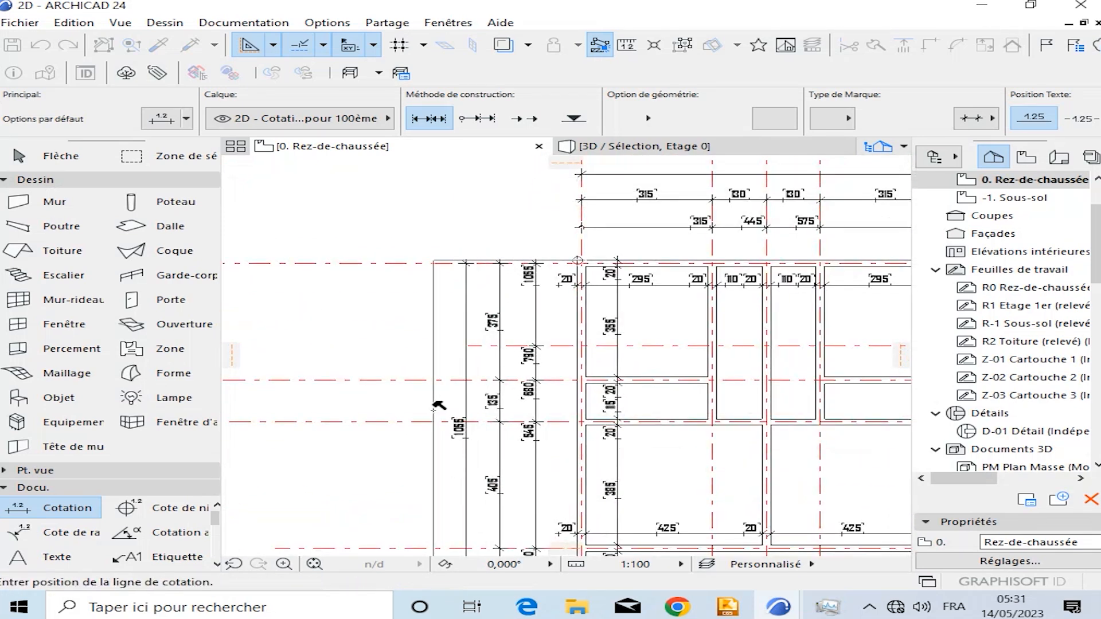
{"action": "left_click", "coordinate": [434, 405]}
Shift the vertical axis-to-axis chain and the cumulative chain beside it slightly away from the building to even their spacing.
{"action": "scroll", "coordinate": [499, 390], "scroll_direction": "up", "scroll_amount": 3}
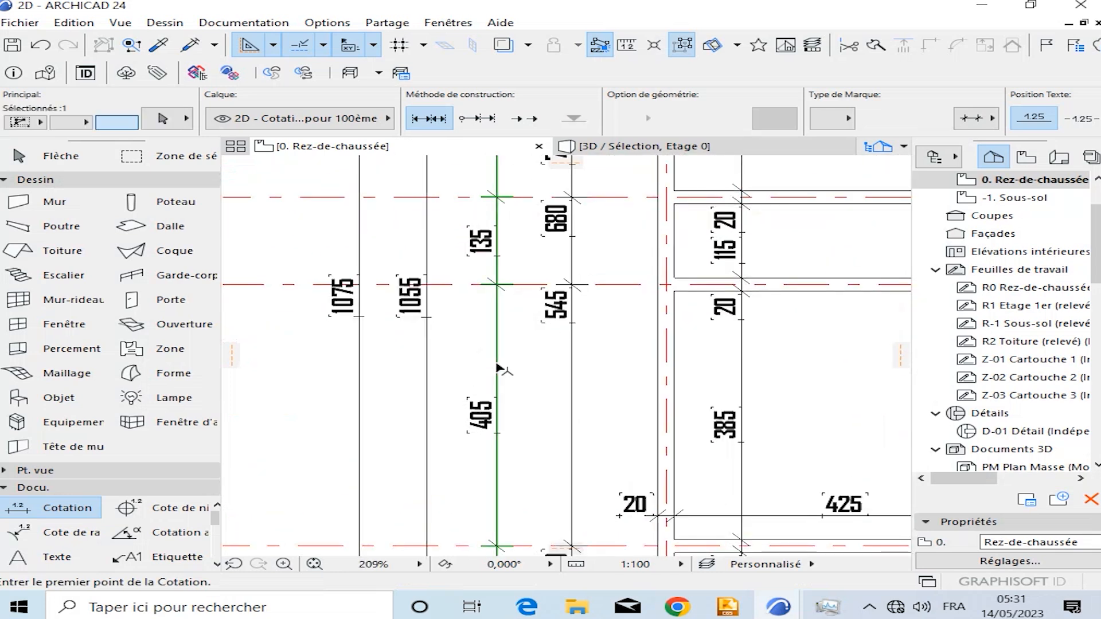
{"action": "left_click", "coordinate": [497, 367]}
{"action": "left_click", "coordinate": [490, 378]}
{"action": "key", "text": "Escape"}
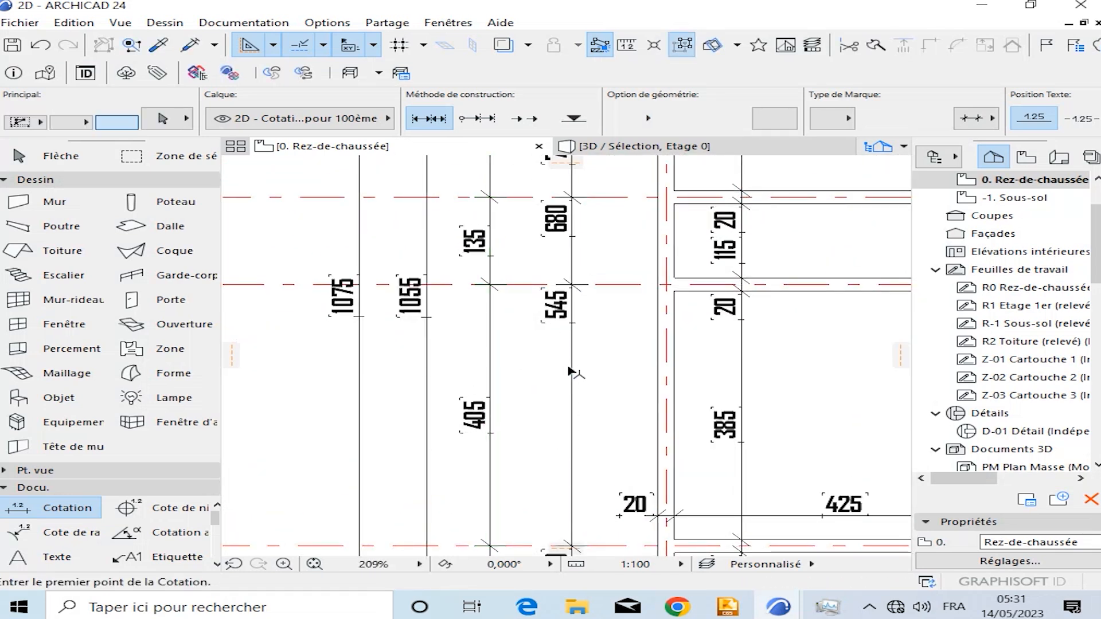
{"action": "left_click", "coordinate": [571, 372]}
{"action": "left_click", "coordinate": [572, 401]}
{"action": "left_click", "coordinate": [561, 447]}
Copy the cumulative vertical chain and the two overall vertical dimensions to the opposite side of the building.
{"action": "scroll", "coordinate": [503, 369], "scroll_direction": "down", "scroll_amount": 3}
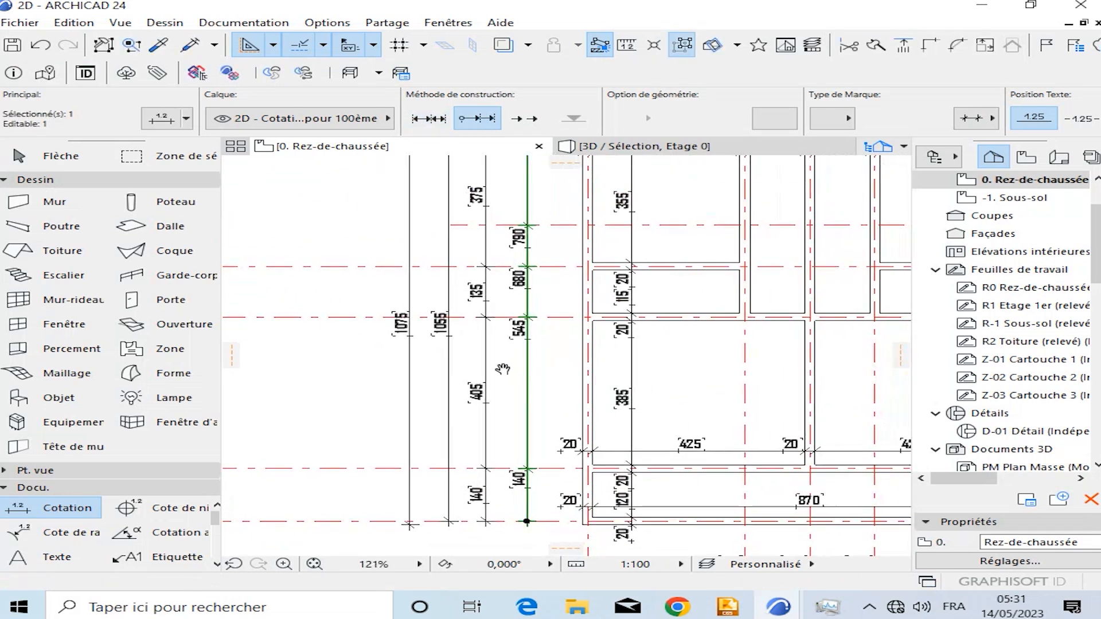
{"action": "key", "text": "shift"}
{"action": "left_click", "coordinate": [450, 374], "text": "shift"}
{"action": "left_click", "coordinate": [410, 383], "text": "shift"}
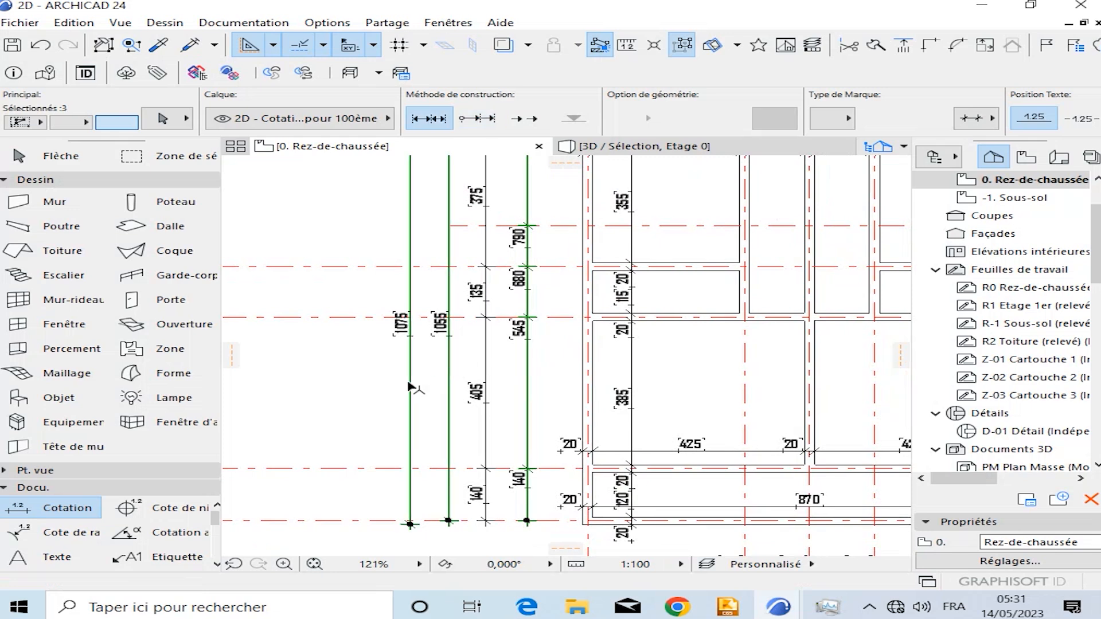
{"action": "middle_click_drag", "start_coordinate": [490, 402], "coordinate": [405, 373]}
{"action": "key", "text": "ctrl+shift+d"}
{"action": "left_click", "coordinate": [400, 380]}
{"action": "scroll", "coordinate": [573, 375], "scroll_direction": "down", "scroll_amount": 4}
{"action": "middle_click_drag", "start_coordinate": [622, 373], "coordinate": [101, 344]}
{"action": "left_click", "coordinate": [578, 341]}
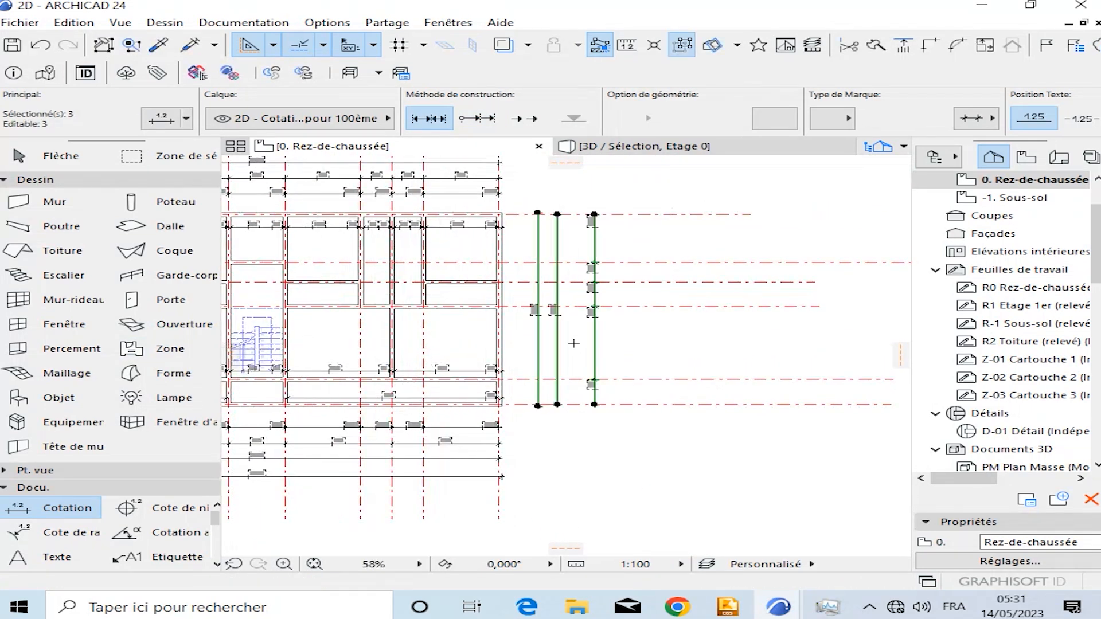
Mirror the three copied vertical dimensions about a vertical axis and move them closer to the building.
{"action": "key", "text": "ctrl+m"}
{"action": "left_click", "coordinate": [575, 331]}
{"action": "left_click", "coordinate": [575, 354]}
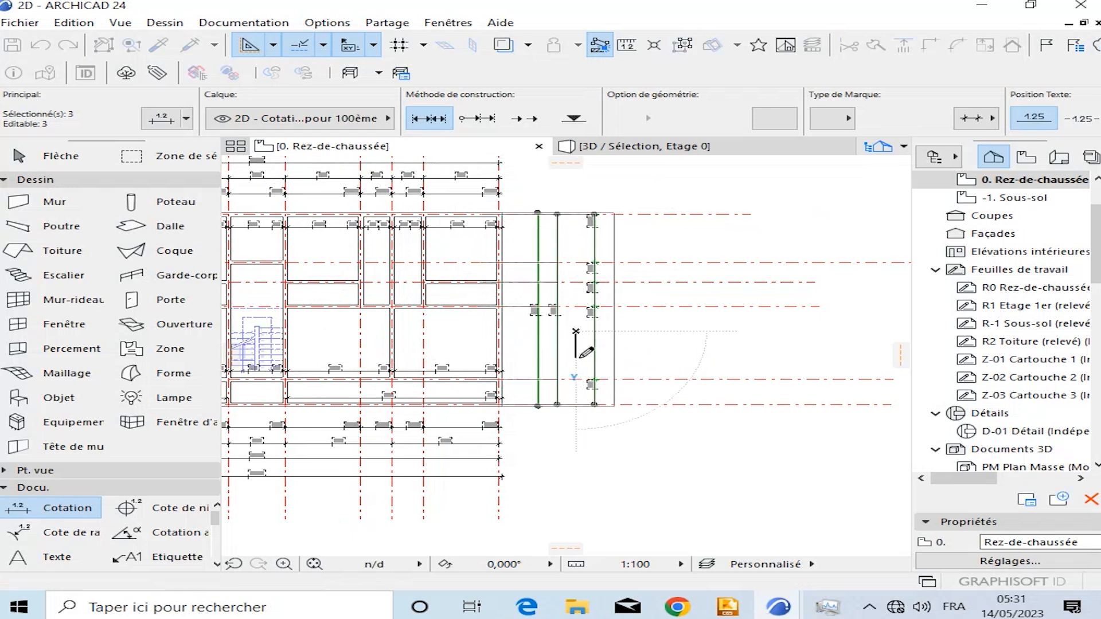
{"action": "scroll", "coordinate": [554, 344], "scroll_direction": "up", "scroll_amount": 4}
{"action": "left_click", "coordinate": [560, 340]}
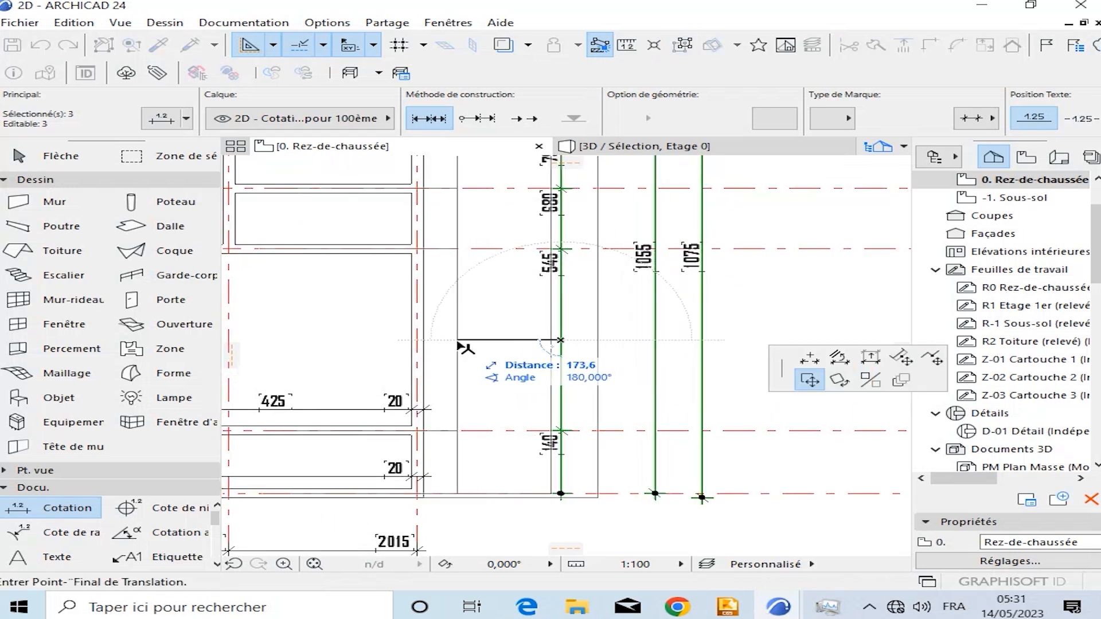
{"action": "left_click", "coordinate": [474, 341]}
{"action": "key", "text": "Escape"}
Dimension five horizontal axes, skipping the 790 one, and move this vertical chain between the copied cumulative chain and the 1055 overall dimension.
{"action": "scroll", "coordinate": [501, 362], "scroll_direction": "down", "scroll_amount": 2}
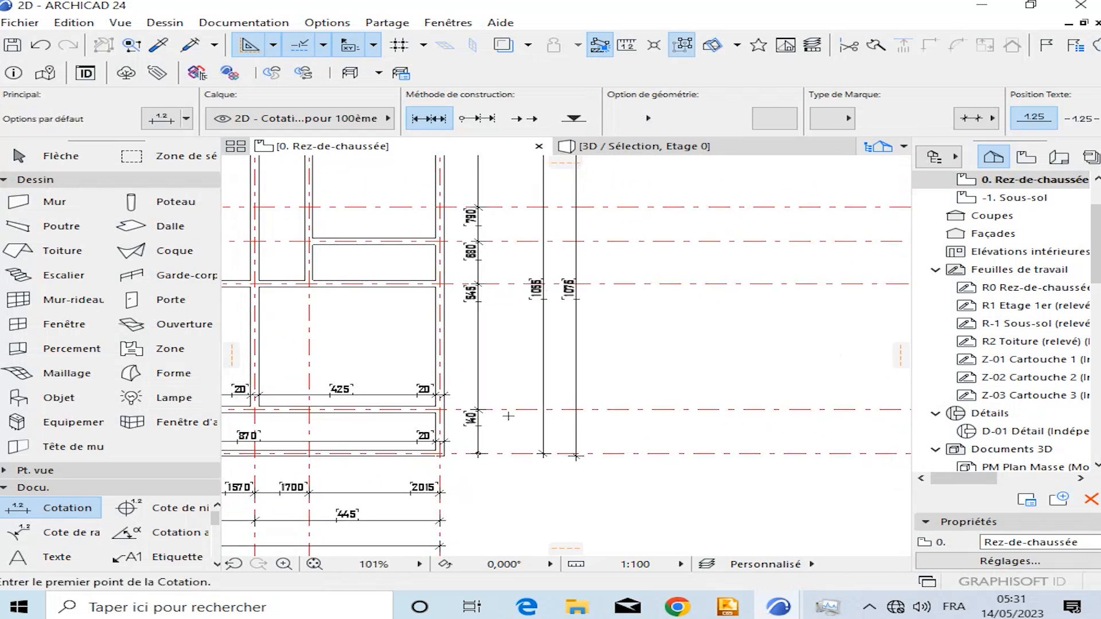
{"action": "left_click", "coordinate": [509, 453]}
{"action": "middle_click_drag", "start_coordinate": [511, 311], "coordinate": [519, 370]}
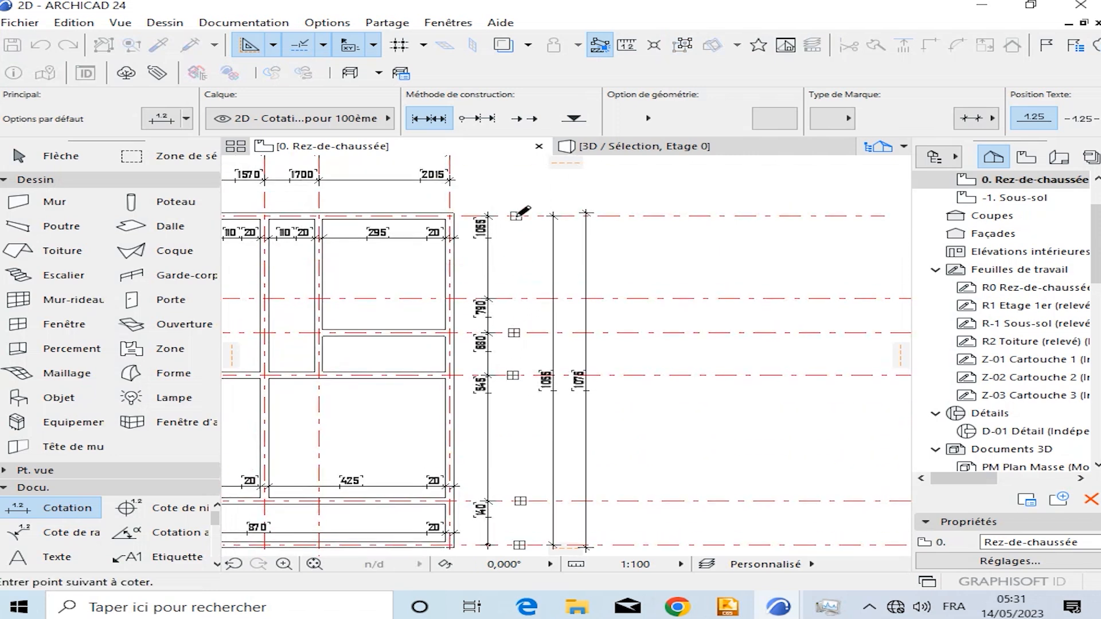
{"action": "right_click", "coordinate": [517, 215]}
{"action": "left_click", "coordinate": [544, 386]}
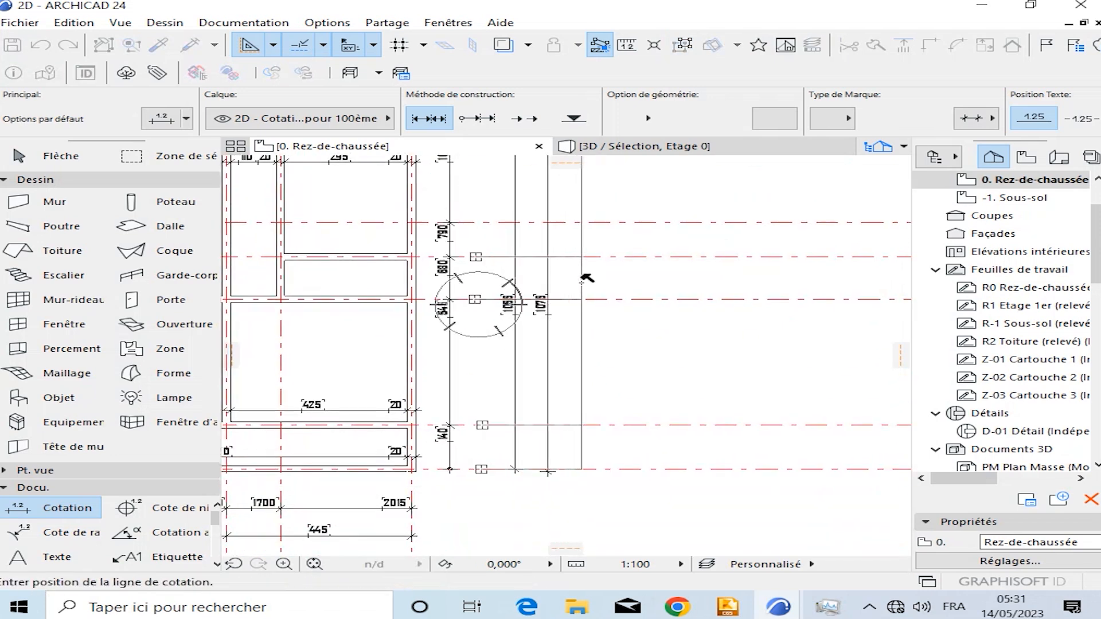
{"action": "left_click", "coordinate": [582, 278]}
{"action": "left_click", "coordinate": [581, 331]}
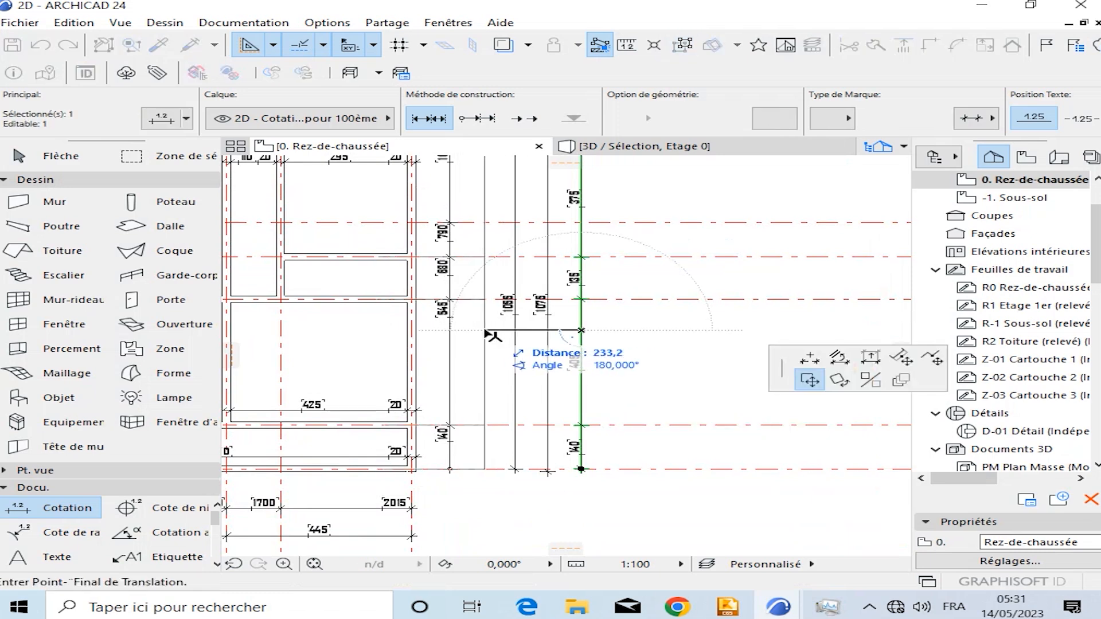
{"action": "left_click", "coordinate": [490, 335]}
Select the four vertical dimension lines on this side together and move them slightly away from the building.
{"action": "scroll", "coordinate": [584, 329], "scroll_direction": "down", "scroll_amount": 3}
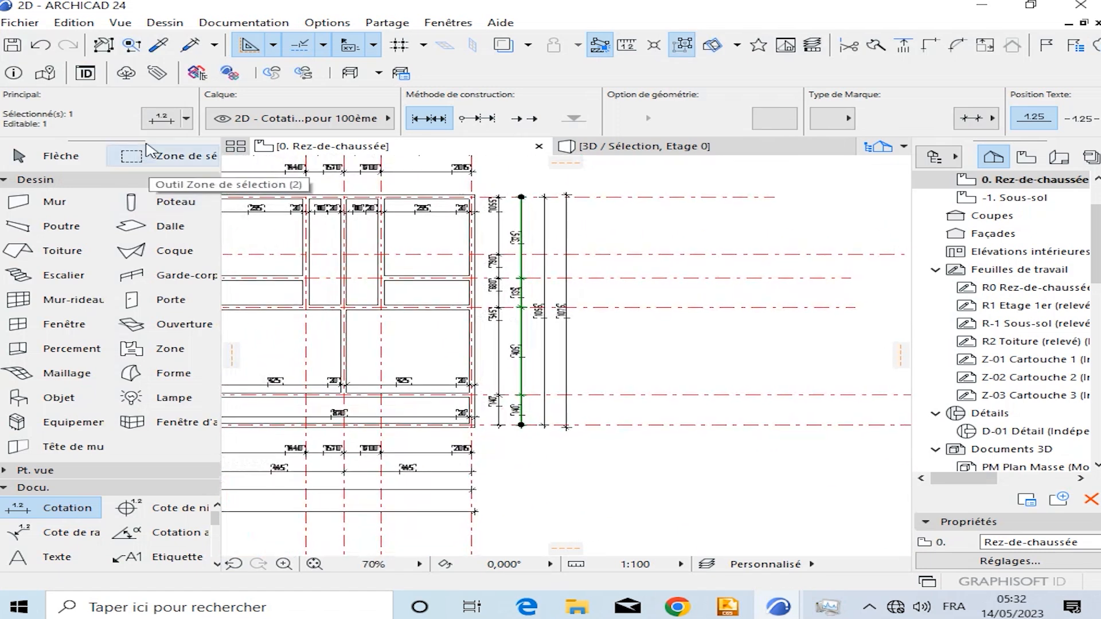
{"action": "left_click", "coordinate": [60, 155]}
{"action": "left_click", "coordinate": [597, 327]}
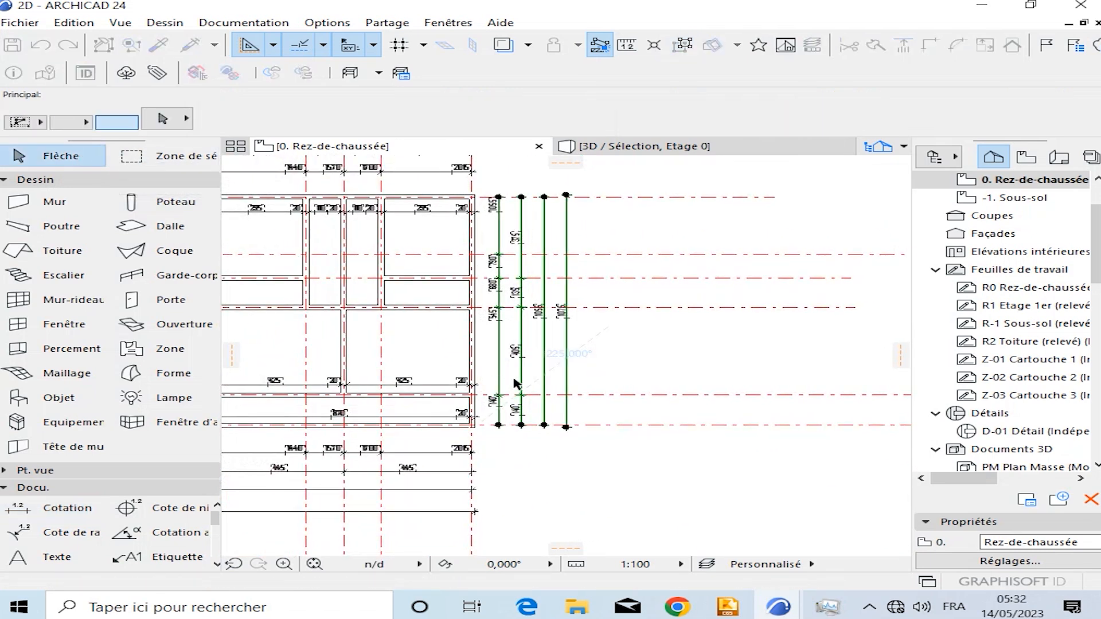
{"action": "left_click", "coordinate": [514, 383]}
{"action": "scroll", "coordinate": [571, 376], "scroll_direction": "up", "scroll_amount": 5}
{"action": "left_click", "coordinate": [575, 366]}
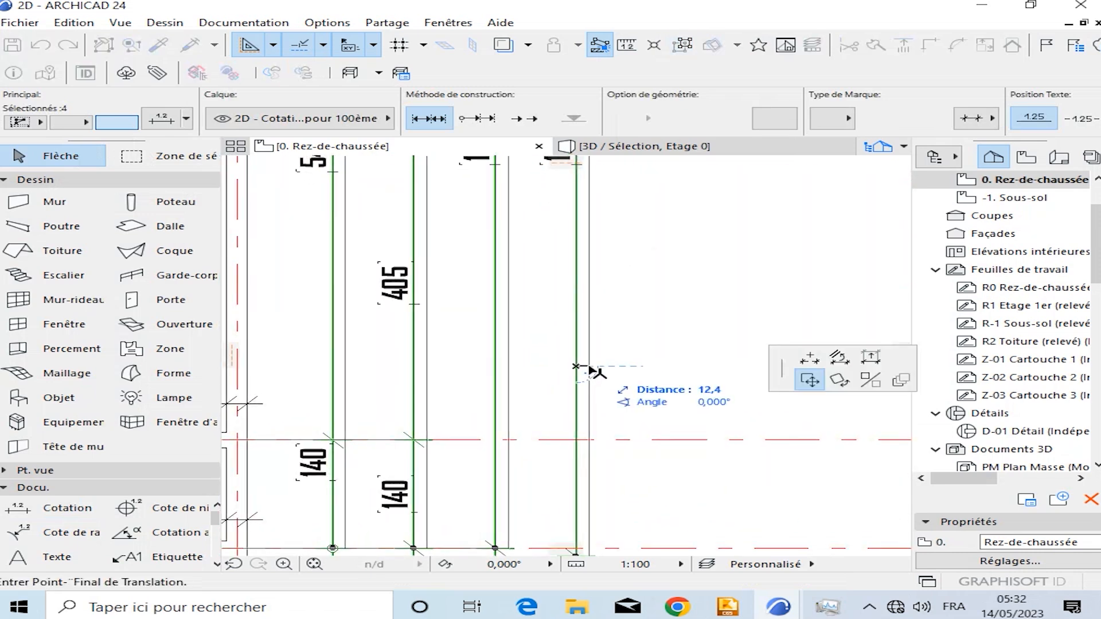
{"action": "left_click", "coordinate": [596, 371]}
{"action": "left_click", "coordinate": [683, 306]}
Draw a red axis-line rectangular polyline around the outer walls between opposite corners, 2035 by 1075.
{"action": "scroll", "coordinate": [683, 306], "scroll_direction": "down", "scroll_amount": 6}
{"action": "scroll", "coordinate": [139, 533], "scroll_direction": "down", "scroll_amount": 3}
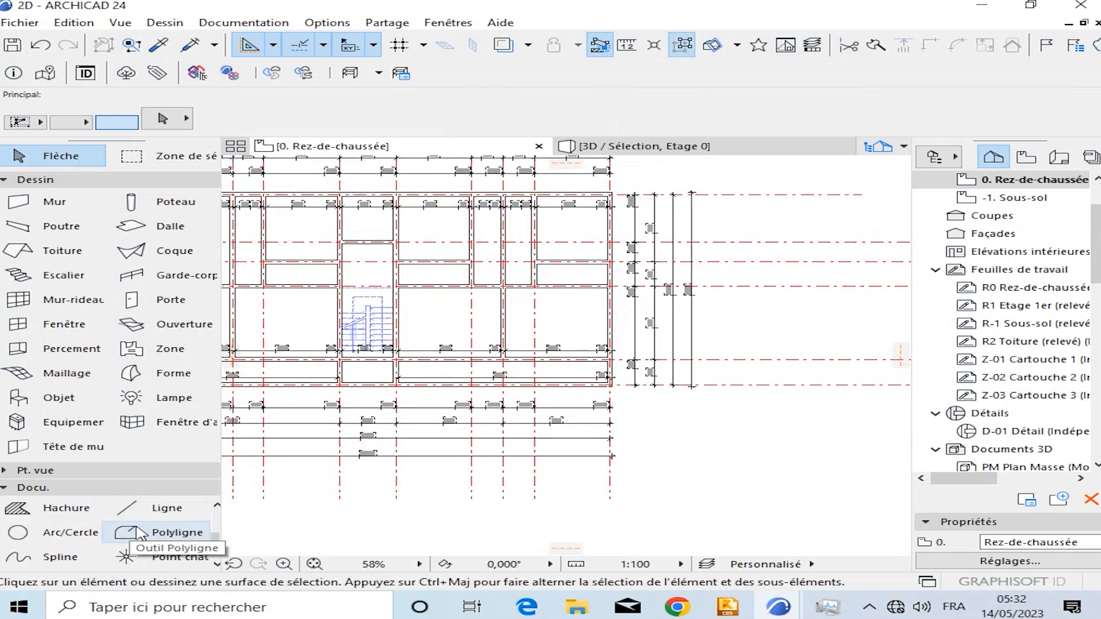
{"action": "left_click", "coordinate": [139, 533]}
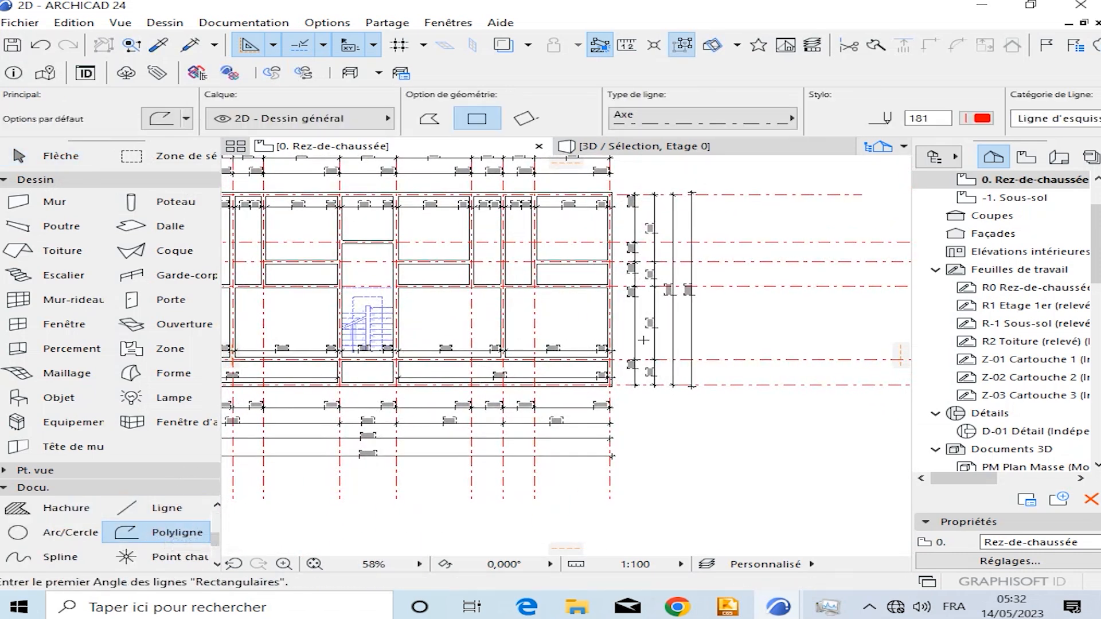
{"action": "scroll", "coordinate": [625, 394], "scroll_direction": "up", "scroll_amount": 8}
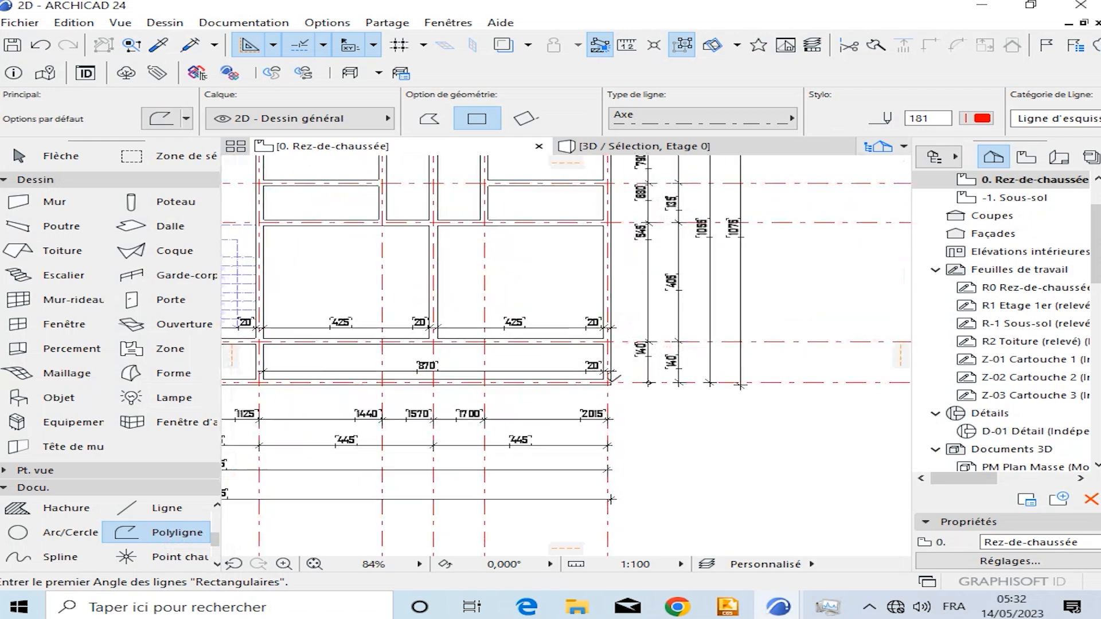
{"action": "left_click", "coordinate": [614, 386]}
{"action": "scroll", "coordinate": [615, 386], "scroll_direction": "down", "scroll_amount": 7}
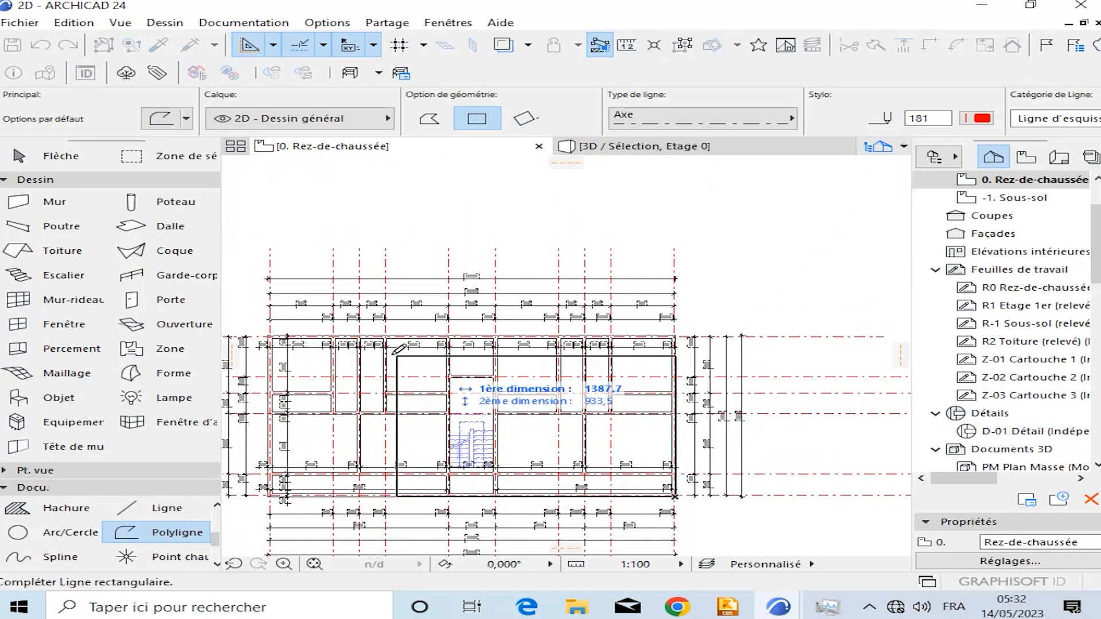
{"action": "scroll", "coordinate": [361, 294], "scroll_direction": "up", "scroll_amount": 6}
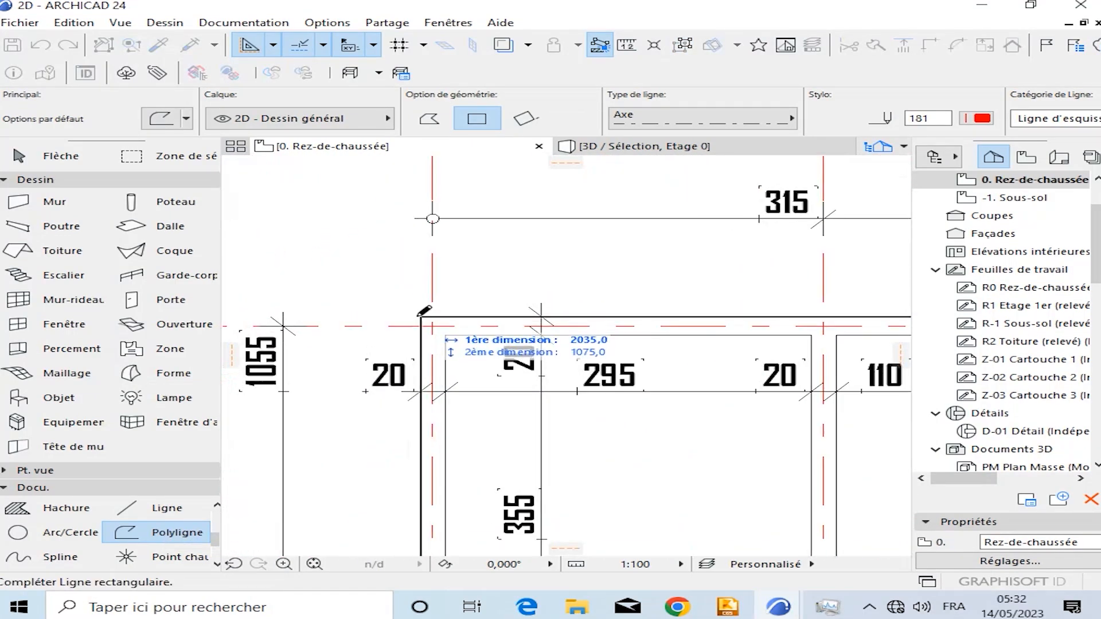
{"action": "left_click", "coordinate": [457, 322]}
Offset all edges of the rectangle outward by about 490 so it surrounds the exterior dimension chains.
{"action": "left_click", "coordinate": [456, 323], "text": "shift"}
{"action": "left_click", "coordinate": [457, 323]}
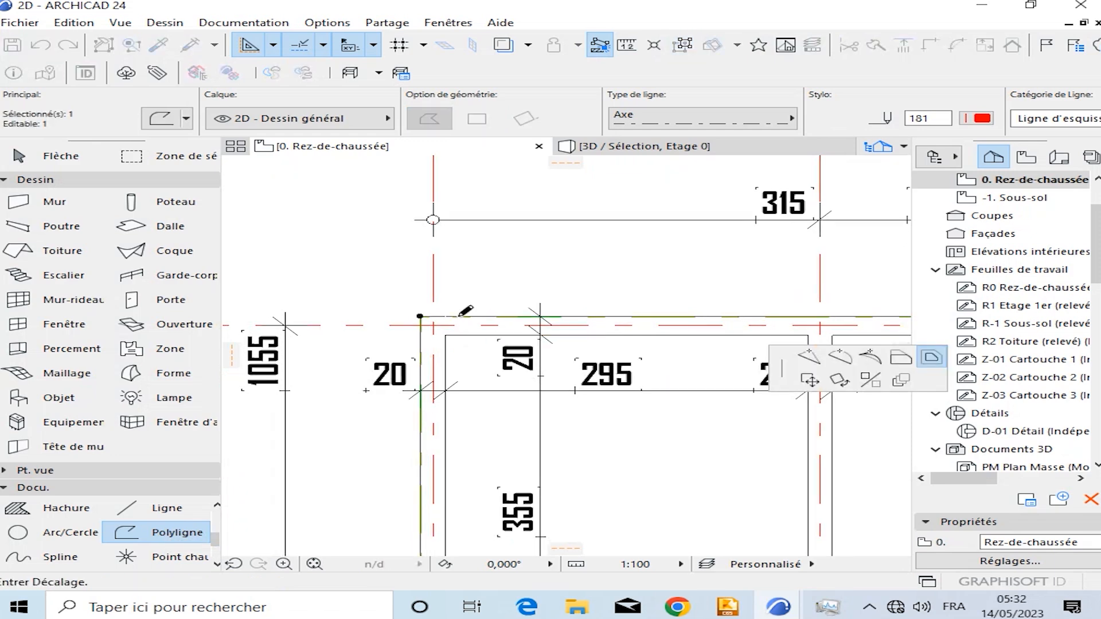
{"action": "scroll", "coordinate": [446, 320], "scroll_direction": "down", "scroll_amount": 6}
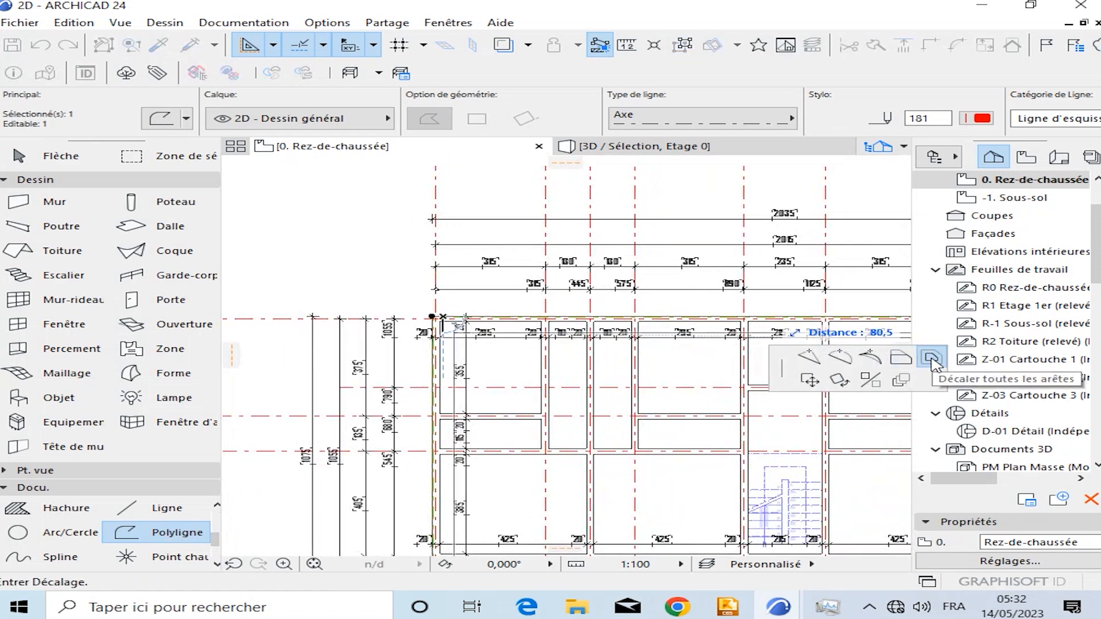
{"action": "left_click", "coordinate": [931, 360]}
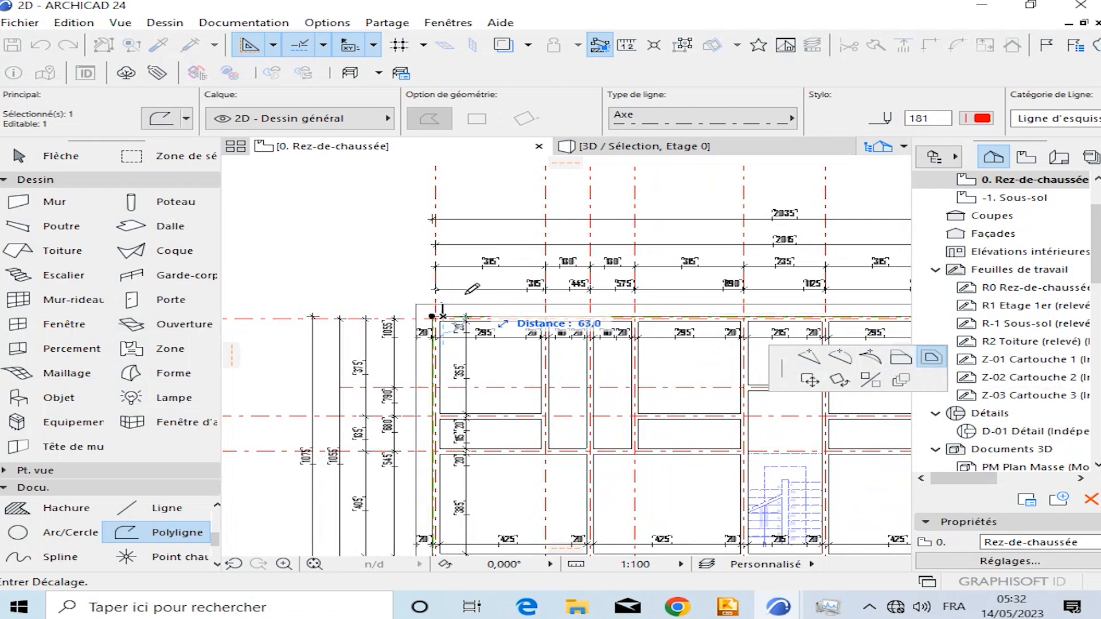
{"action": "scroll", "coordinate": [437, 207], "scroll_direction": "down", "scroll_amount": 2}
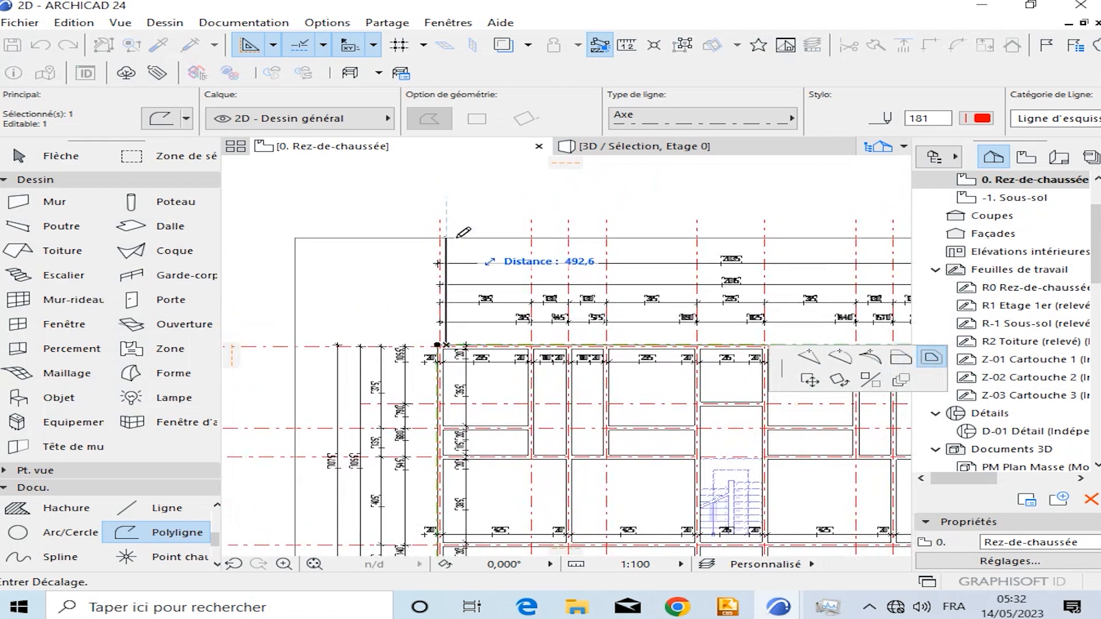
{"action": "left_click", "coordinate": [459, 236]}
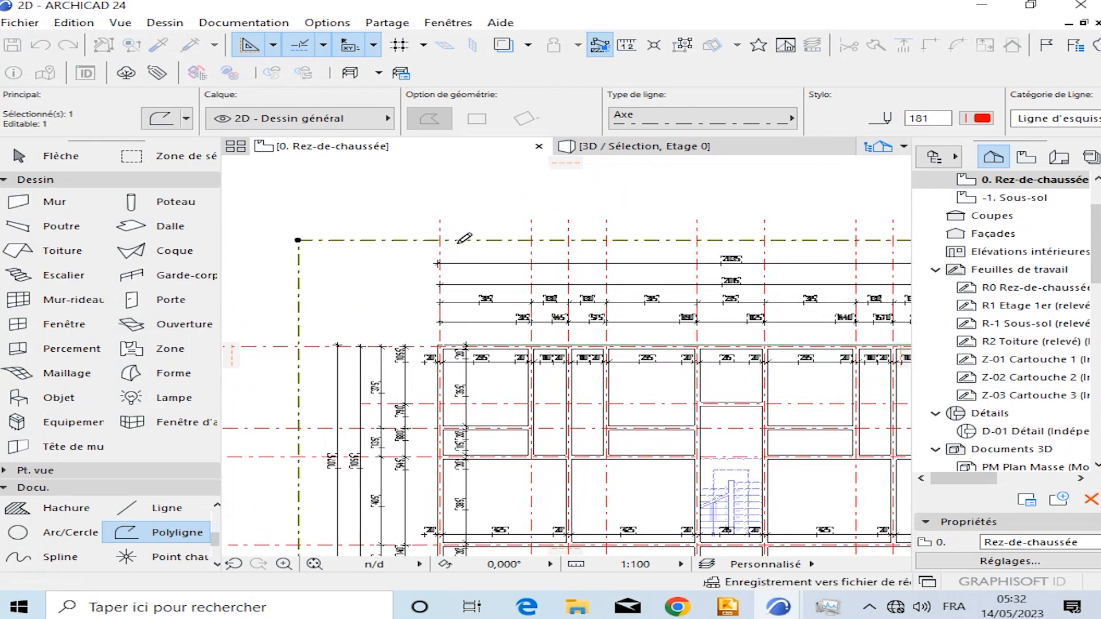
Offset all edges of the surrounding rectangle slightly inward, toward the outermost dimension lines.
{"action": "scroll", "coordinate": [453, 241], "scroll_direction": "down", "scroll_amount": 3}
{"action": "scroll", "coordinate": [384, 367], "scroll_direction": "up", "scroll_amount": 8}
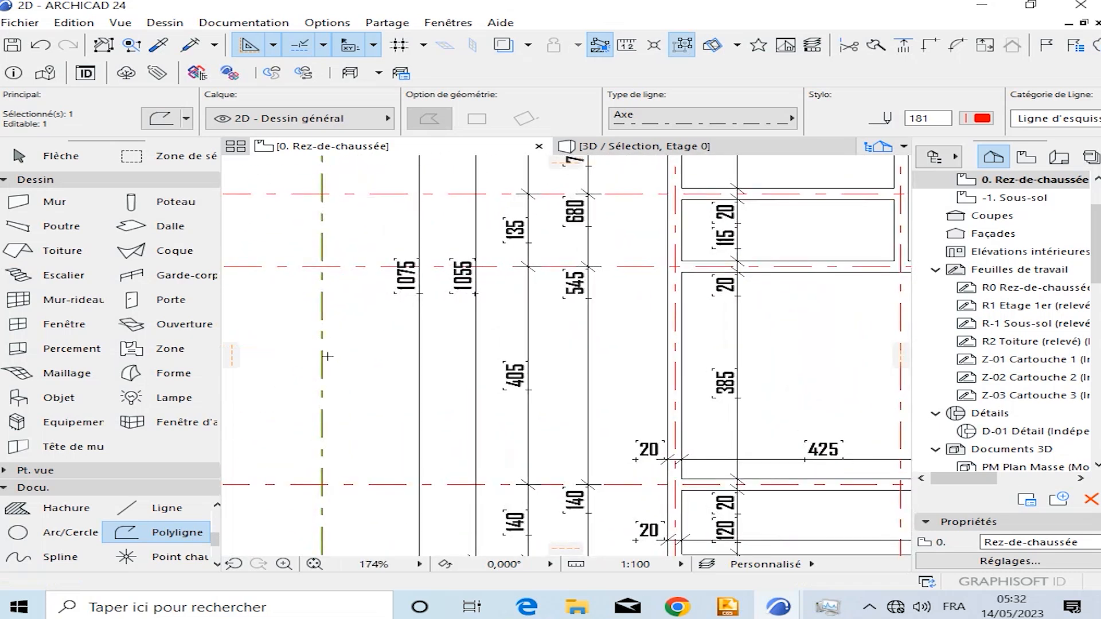
{"action": "key", "text": "Escape"}
{"action": "left_click", "coordinate": [323, 361]}
{"action": "left_click", "coordinate": [323, 361]}
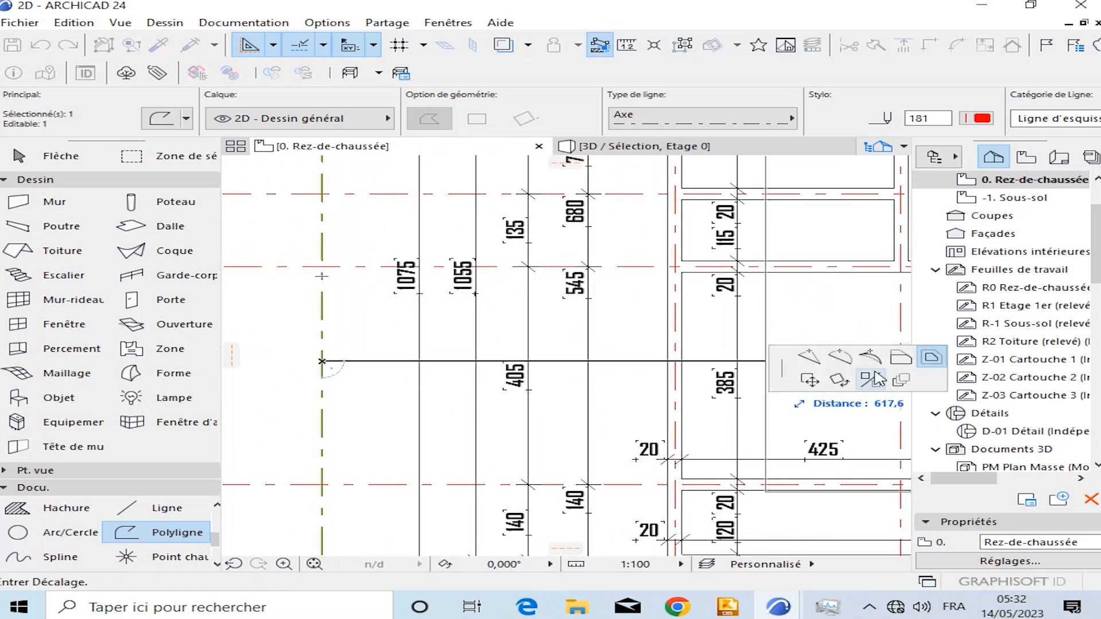
{"action": "left_click", "coordinate": [339, 361]}
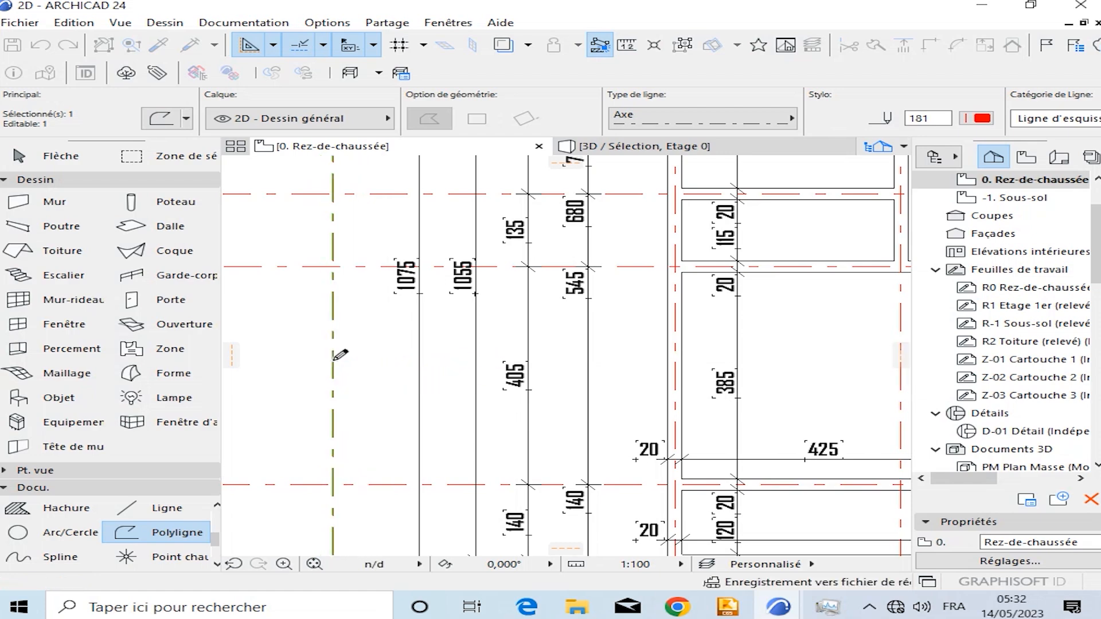
{"action": "scroll", "coordinate": [344, 361], "scroll_direction": "down", "scroll_amount": 5}
{"action": "middle_click_drag", "start_coordinate": [538, 414], "coordinate": [519, 386]}
{"action": "scroll", "coordinate": [518, 368], "scroll_direction": "up", "scroll_amount": 3}
{"action": "key", "text": "Escape"}
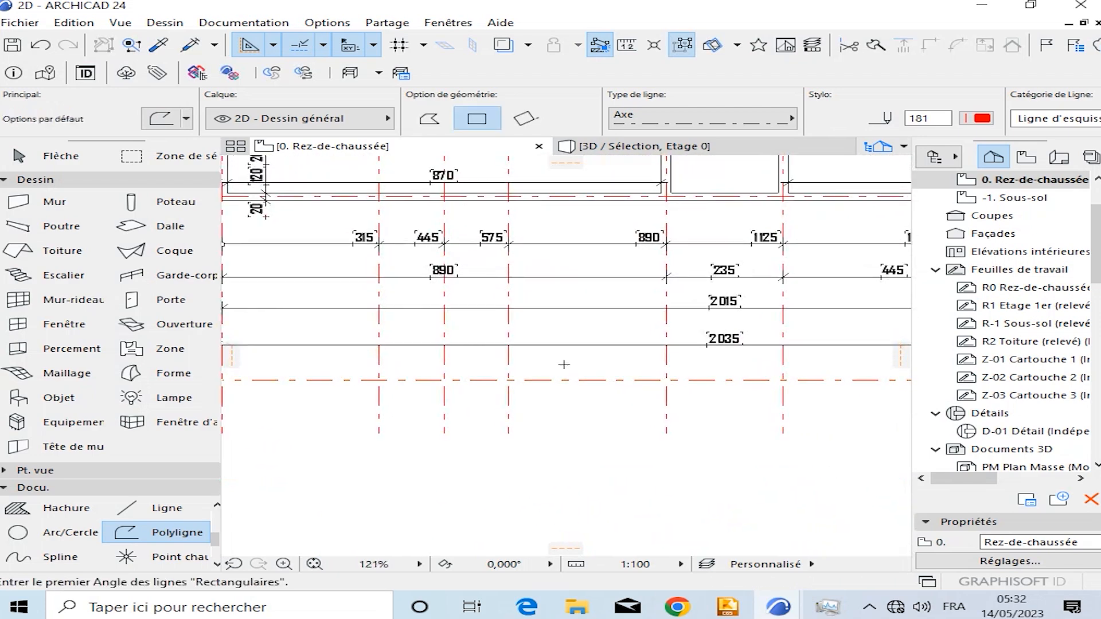
Tighten the rectangular frame once more by offsetting all its edges inward from the side with the mirrored vertical dimensions.
{"action": "scroll", "coordinate": [682, 317], "scroll_direction": "down", "scroll_amount": 4}
{"action": "scroll", "coordinate": [682, 318], "scroll_direction": "up", "scroll_amount": 4}
{"action": "left_click", "coordinate": [700, 378], "text": "shift"}
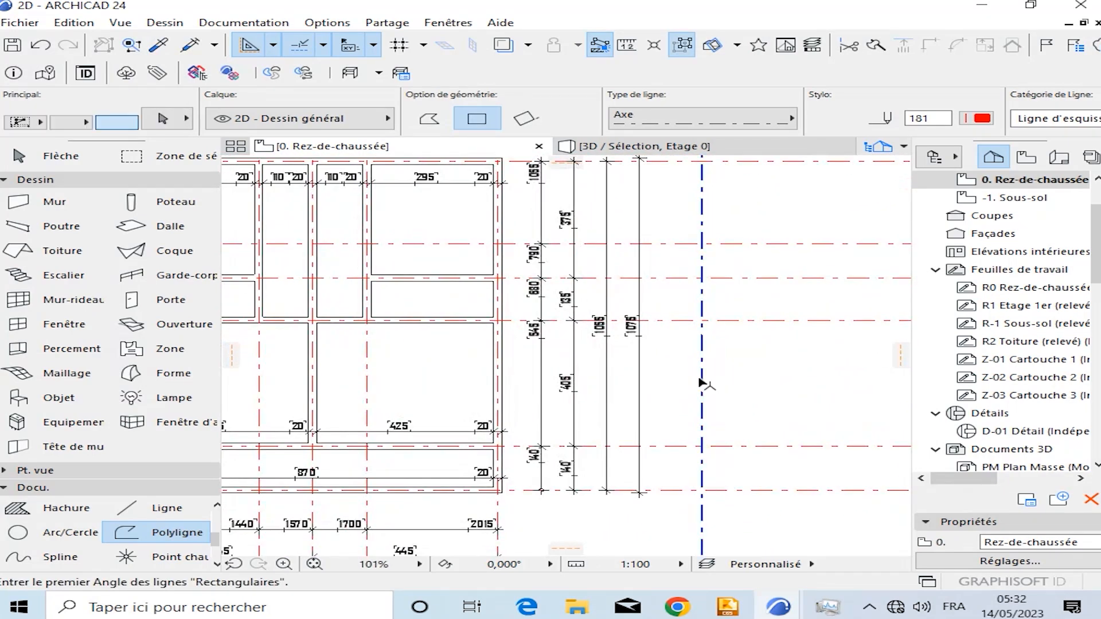
{"action": "left_click", "coordinate": [699, 378]}
{"action": "left_click", "coordinate": [679, 378]}
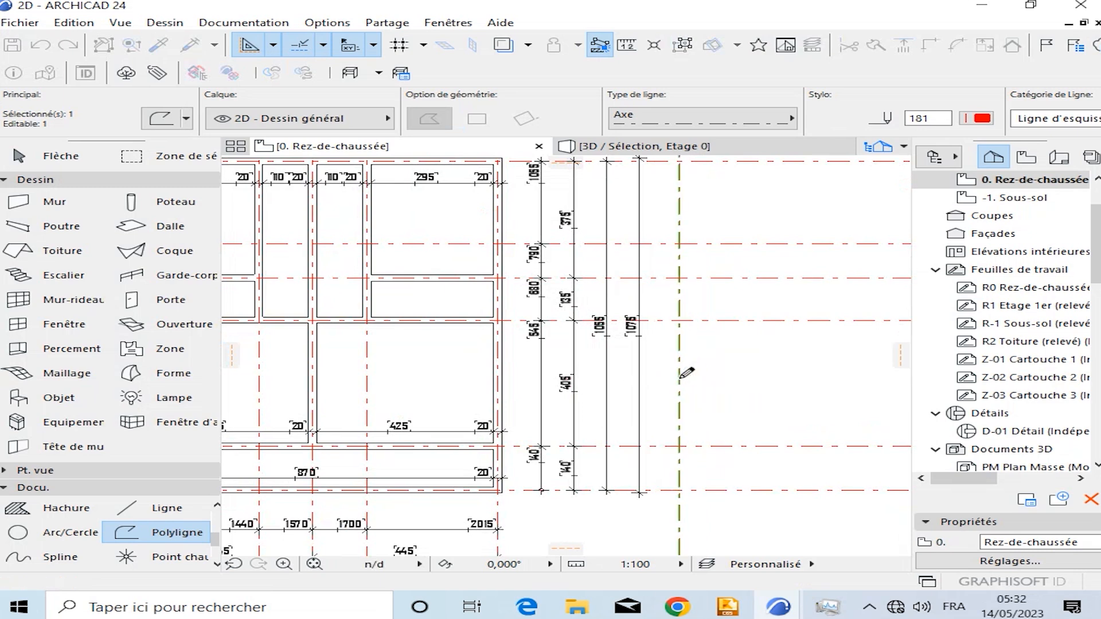
{"action": "key", "text": "Escape"}
{"action": "scroll", "coordinate": [731, 364], "scroll_direction": "down", "scroll_amount": 5}
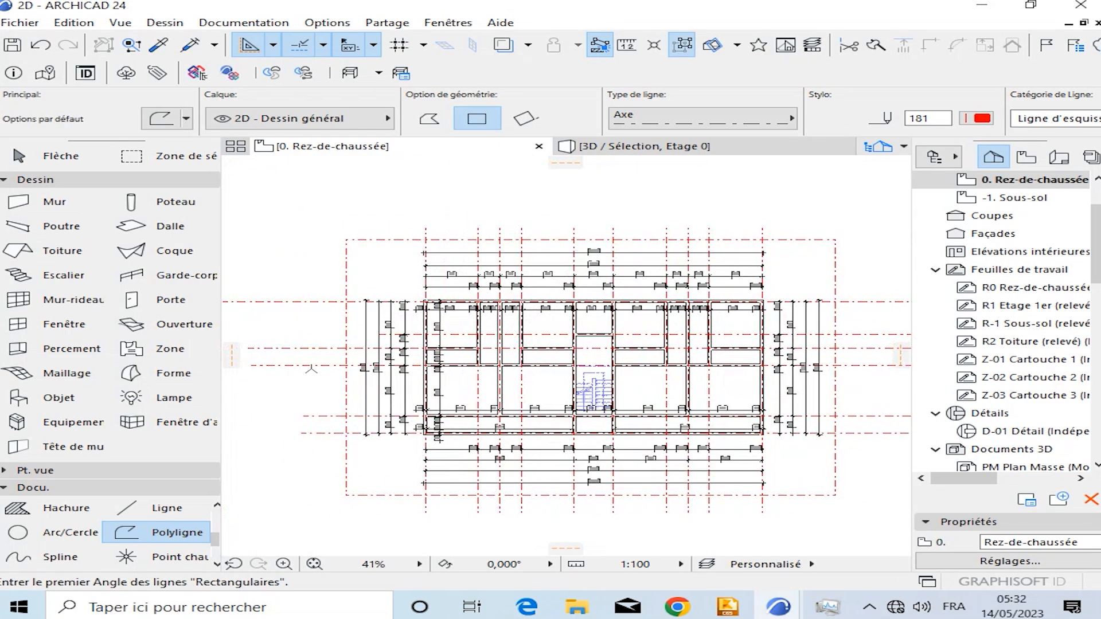
{"action": "scroll", "coordinate": [183, 532], "scroll_direction": "down", "scroll_amount": 1}
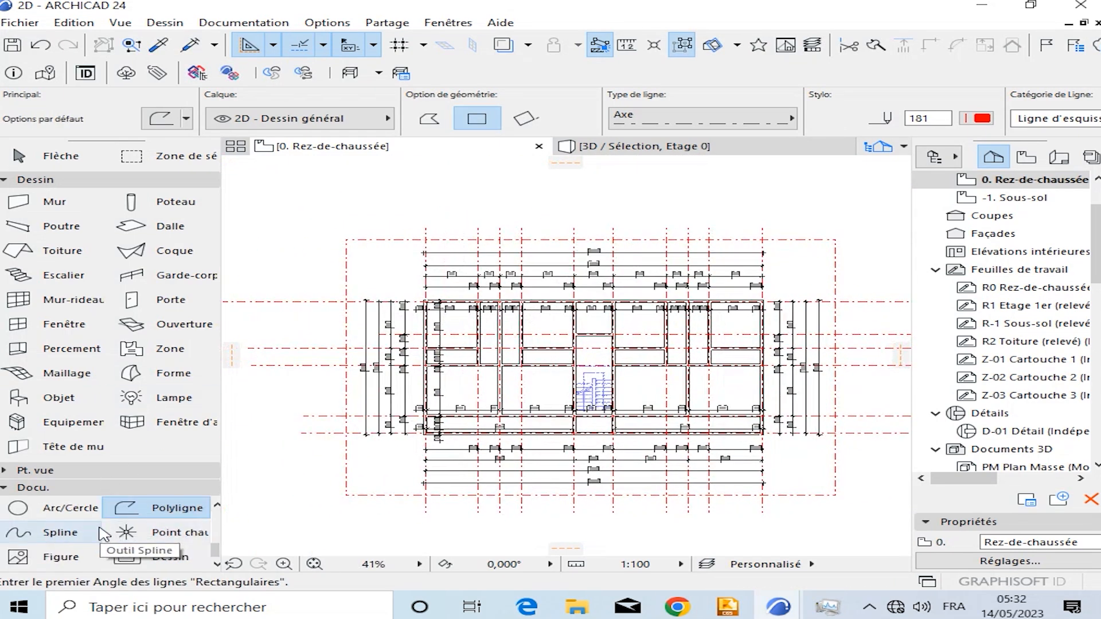
Open the grid element default settings and choose the Axe line type for the grid line in plan.
{"action": "scroll", "coordinate": [152, 540], "scroll_direction": "up", "scroll_amount": 3}
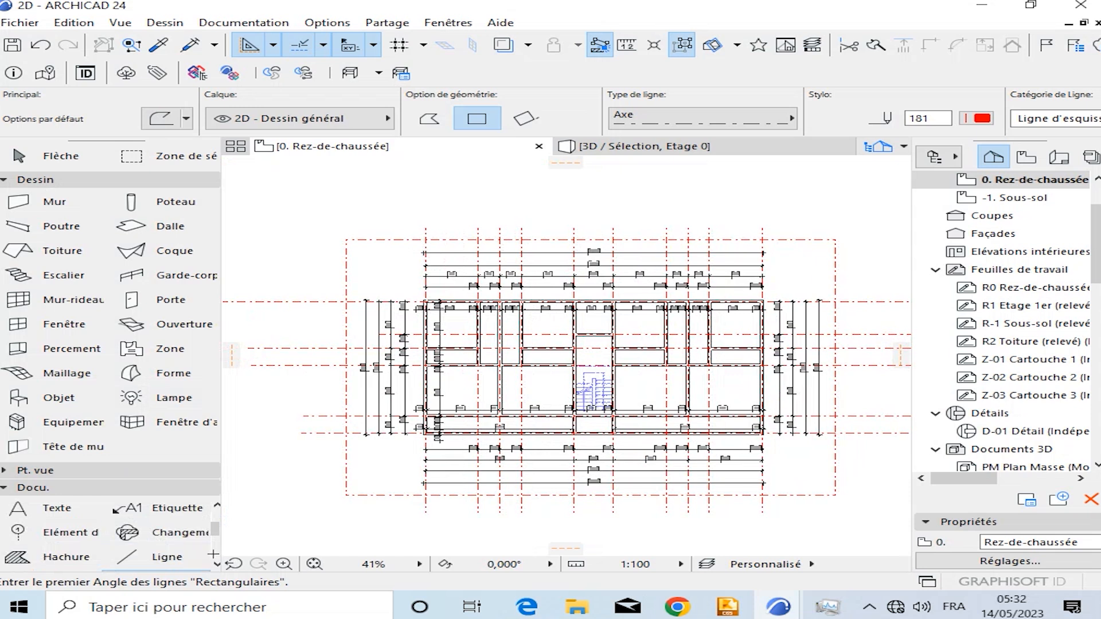
{"action": "left_click", "coordinate": [57, 533]}
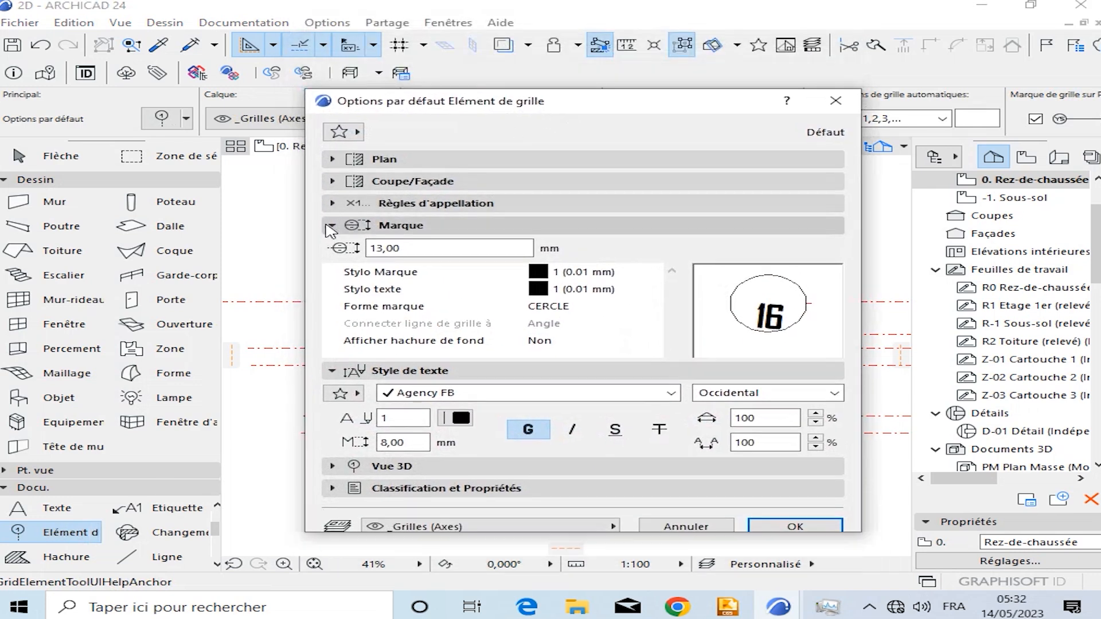
{"action": "left_click", "coordinate": [332, 226]}
{"action": "left_click", "coordinate": [333, 160]}
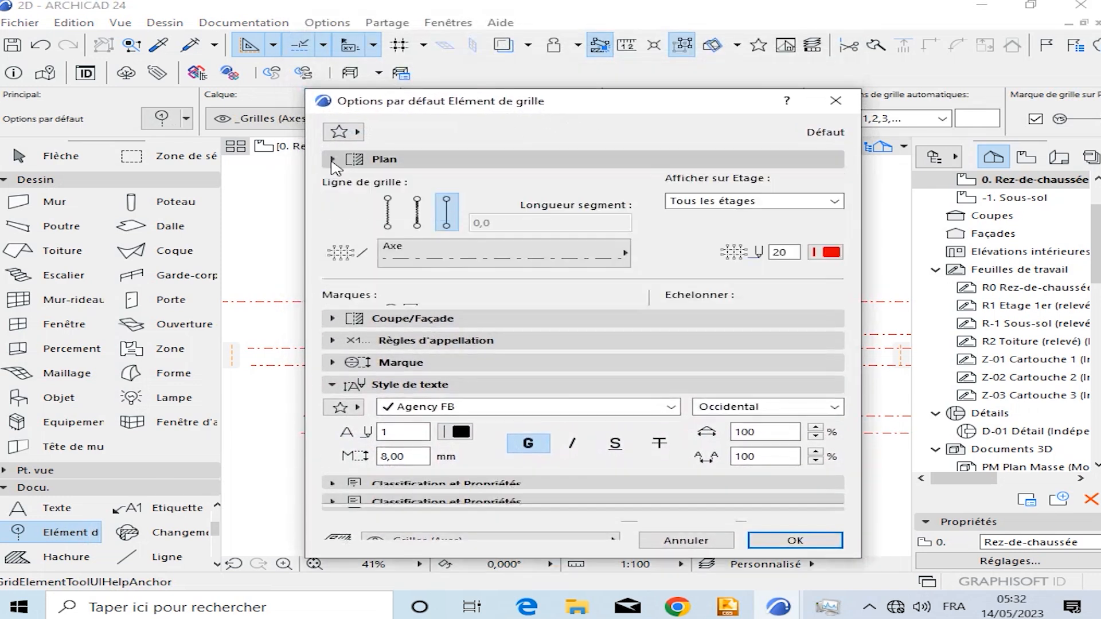
{"action": "left_click", "coordinate": [484, 248]}
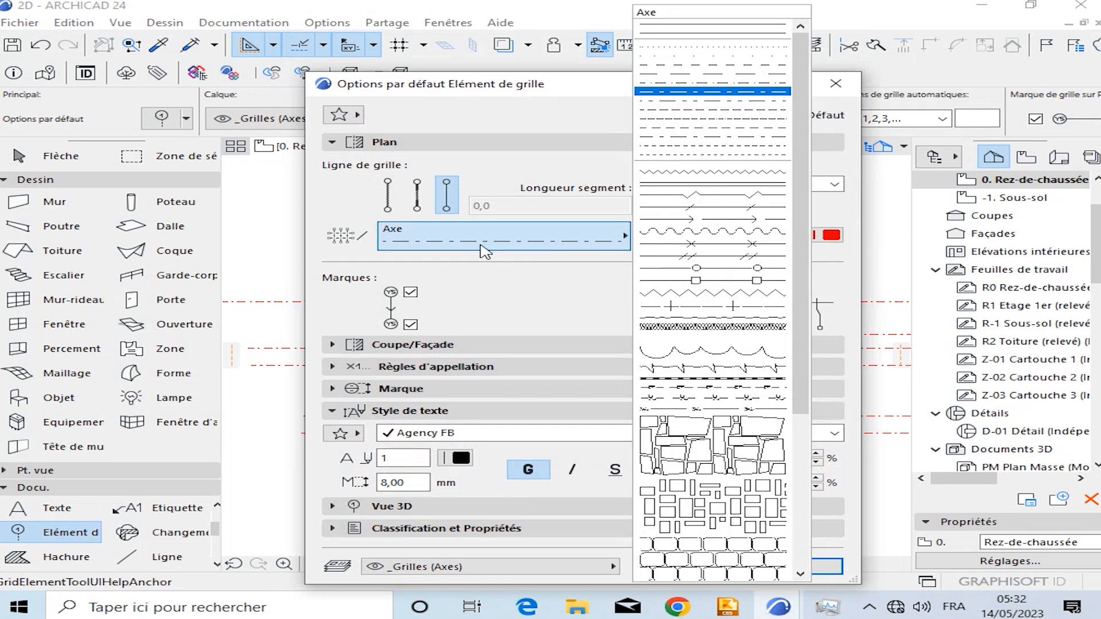
{"action": "left_click", "coordinate": [699, 93]}
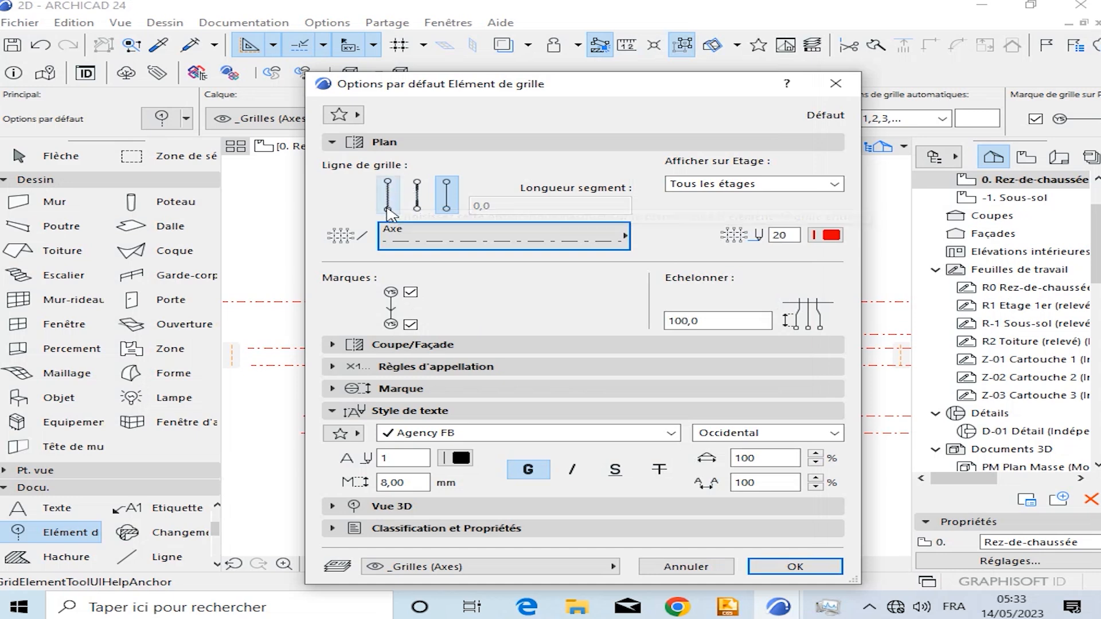
Set the automatic grid element naming to the 1,2,3,... style, starting at 1.
{"action": "left_click", "coordinate": [340, 143]}
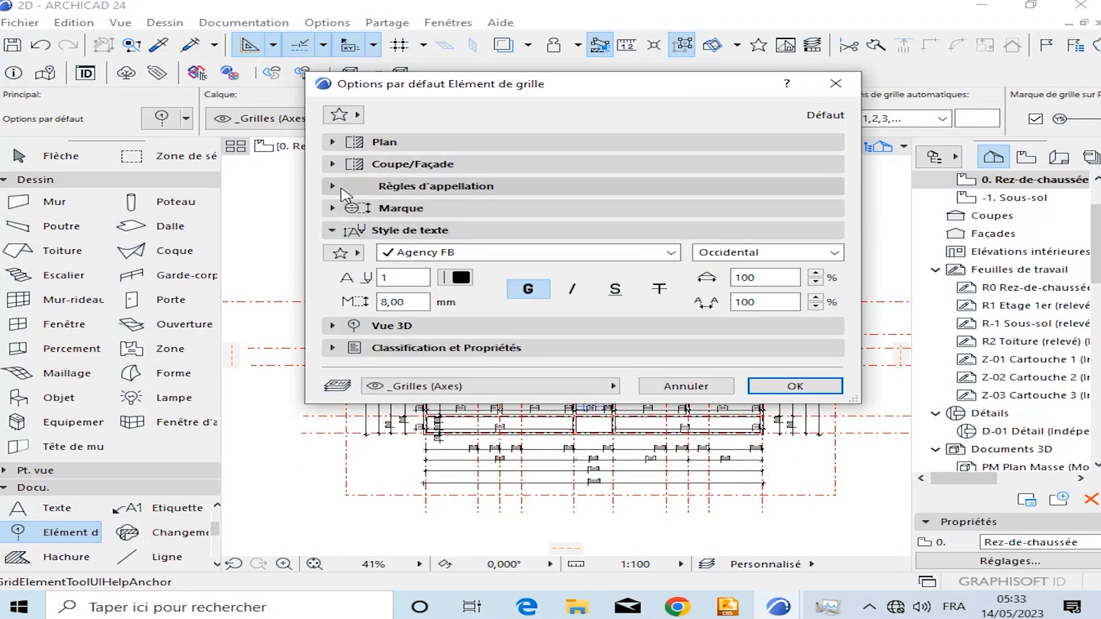
{"action": "left_click", "coordinate": [339, 165]}
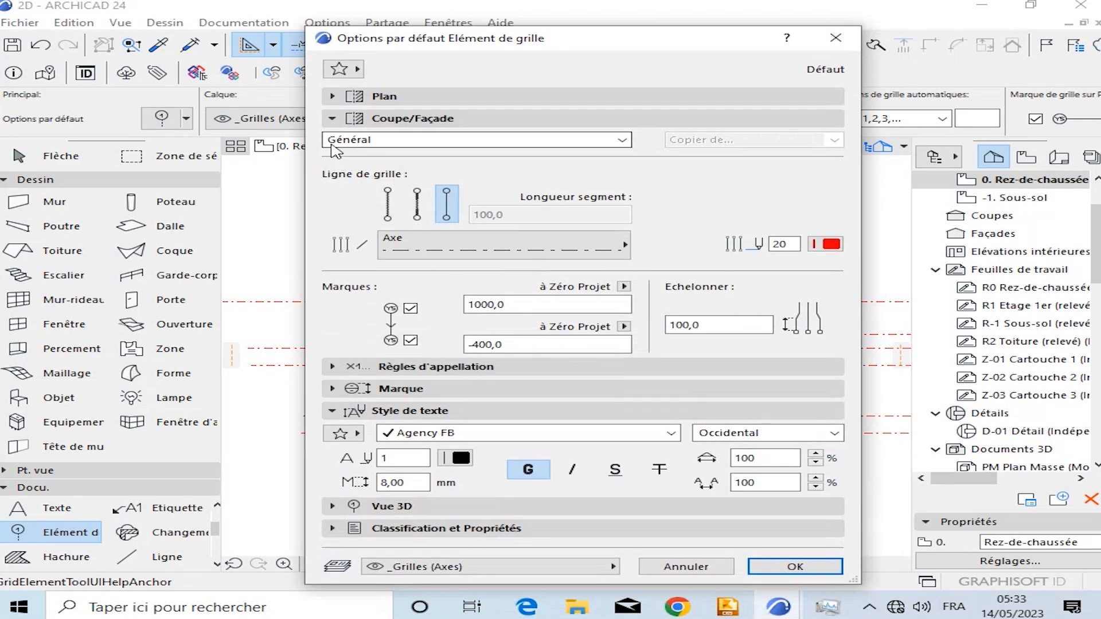
{"action": "left_click", "coordinate": [334, 118]}
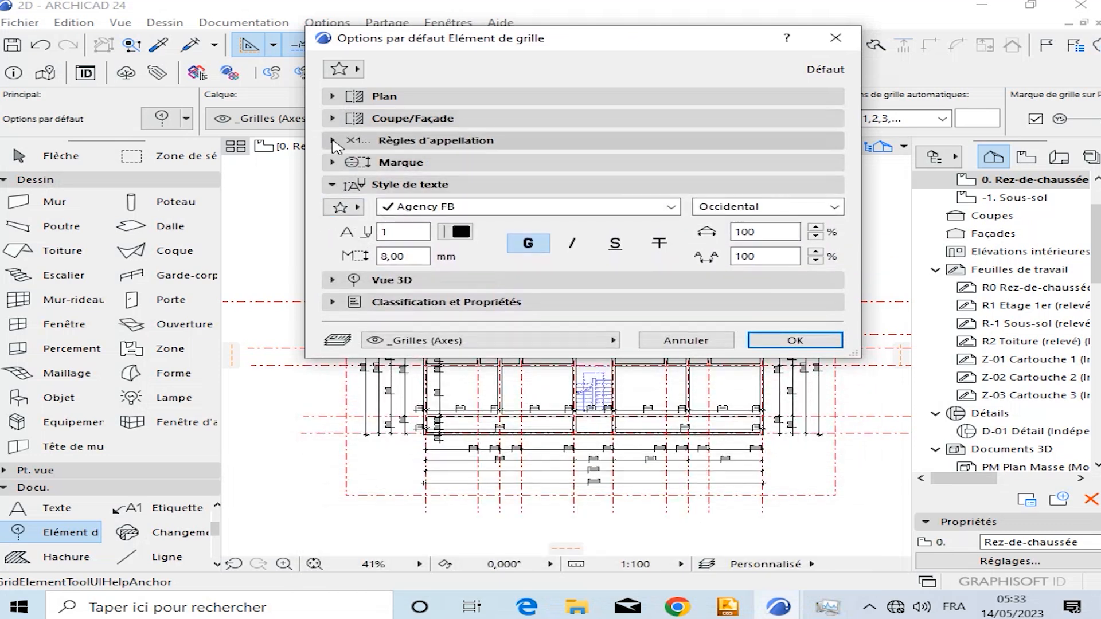
{"action": "left_click", "coordinate": [334, 142]}
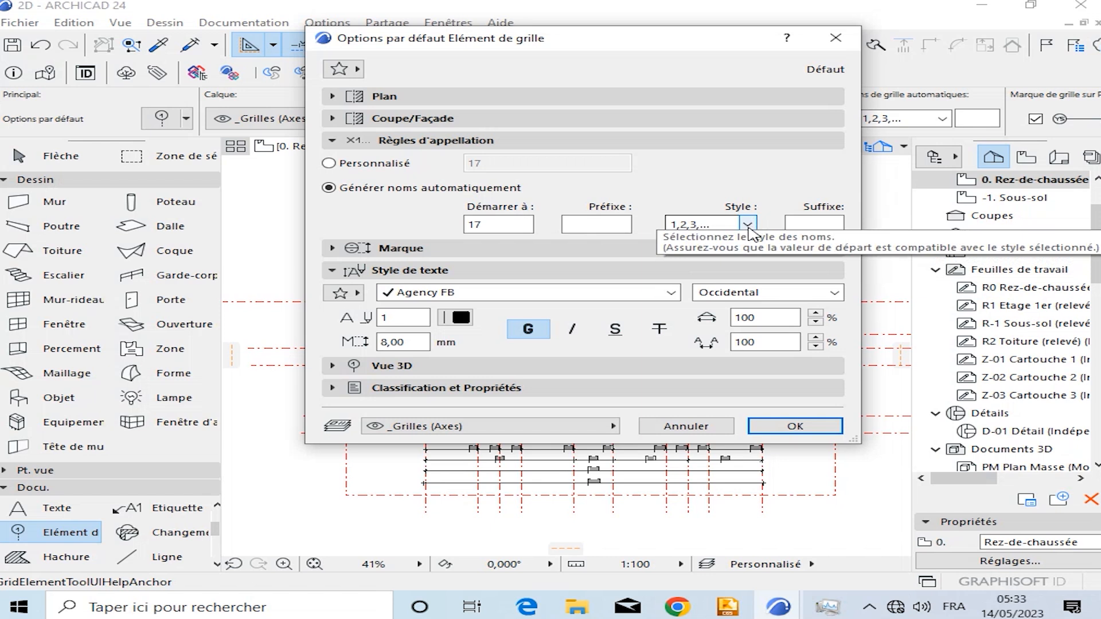
{"action": "left_click", "coordinate": [748, 225]}
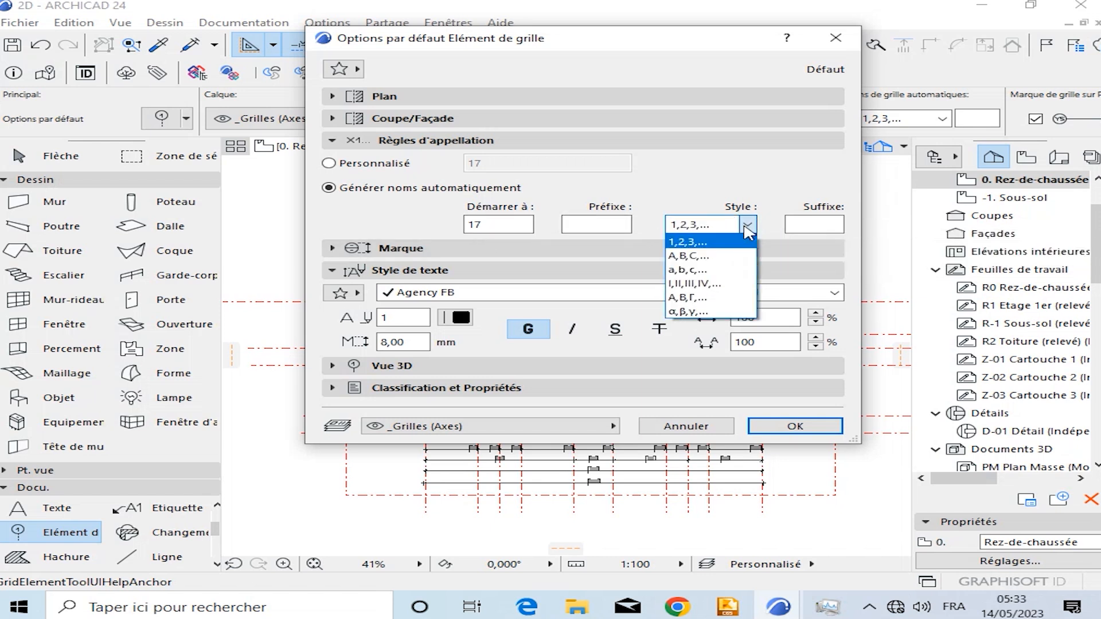
{"action": "left_click", "coordinate": [706, 242]}
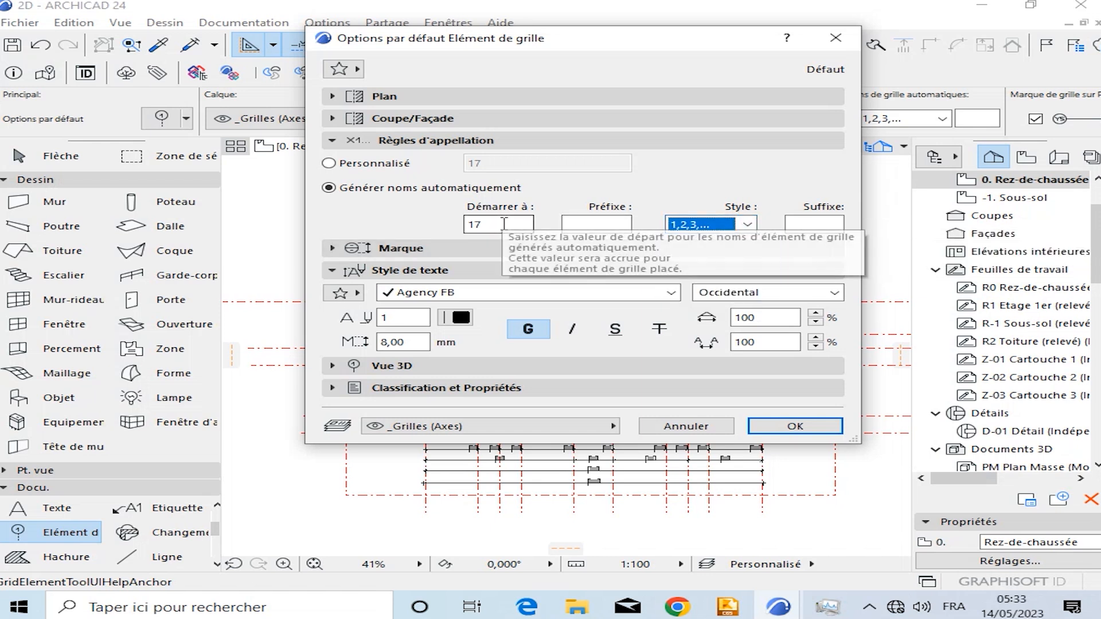
{"action": "left_click_drag", "start_coordinate": [497, 224], "coordinate": [371, 240]}
{"action": "type", "text": "1"}
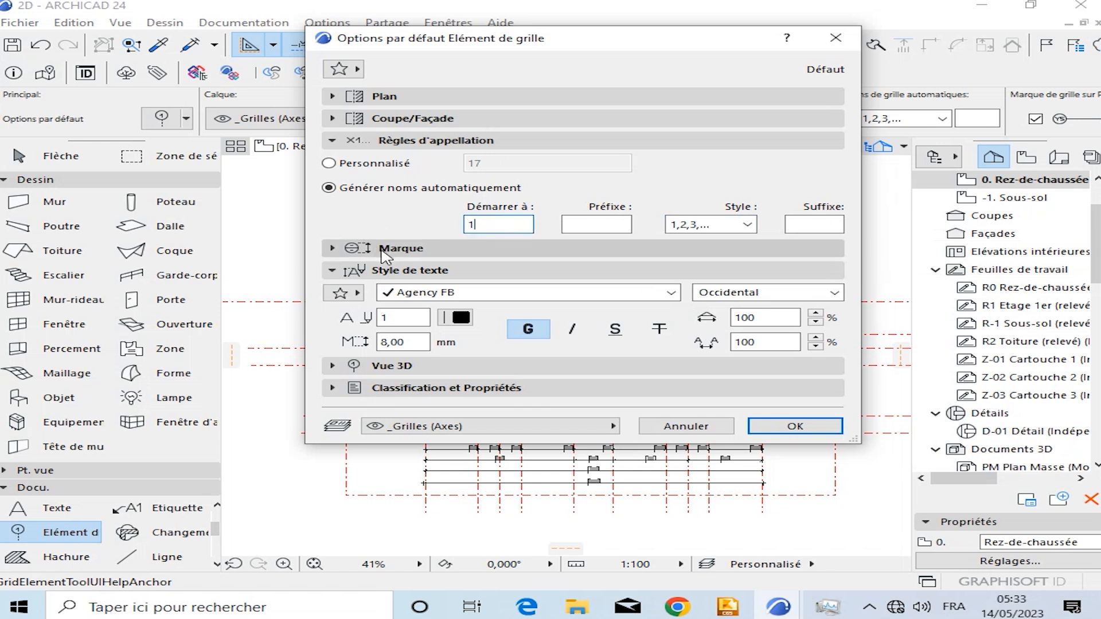
Try the carré and hexagone shapes for the grid marker, and set the shape back to CERCLE.
{"action": "left_click", "coordinate": [353, 248]}
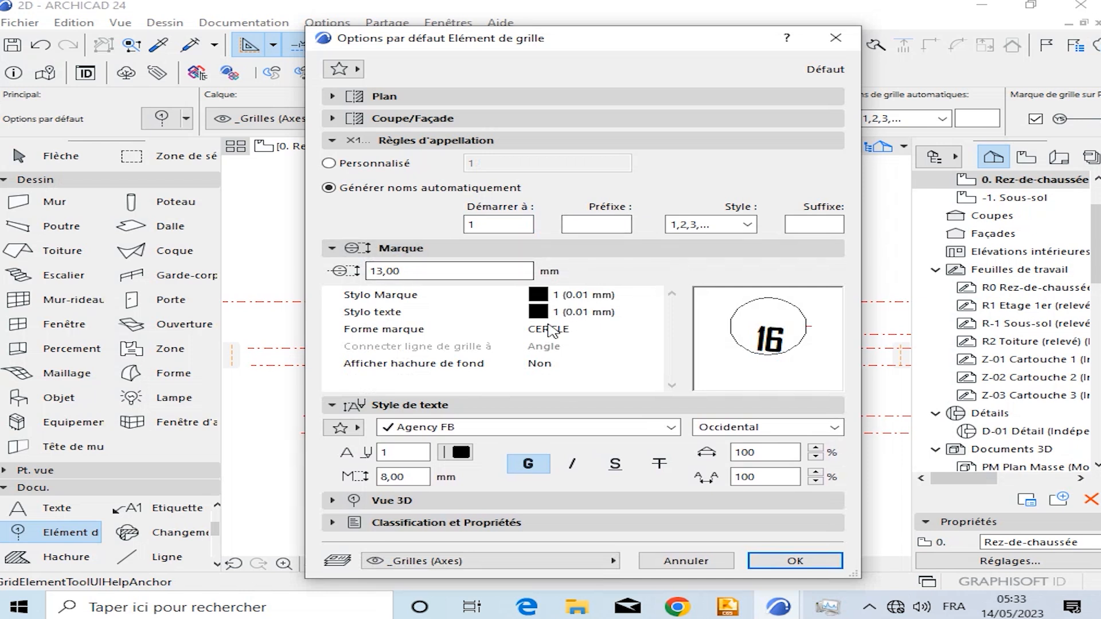
{"action": "left_click", "coordinate": [552, 331]}
{"action": "left_click", "coordinate": [653, 329]}
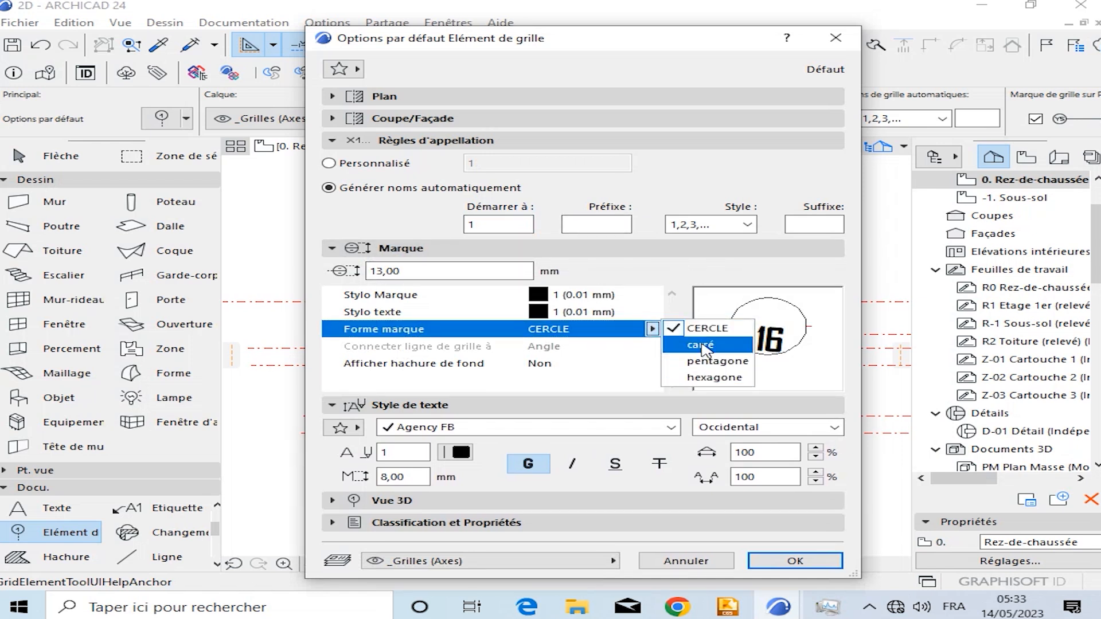
{"action": "left_click", "coordinate": [660, 351]}
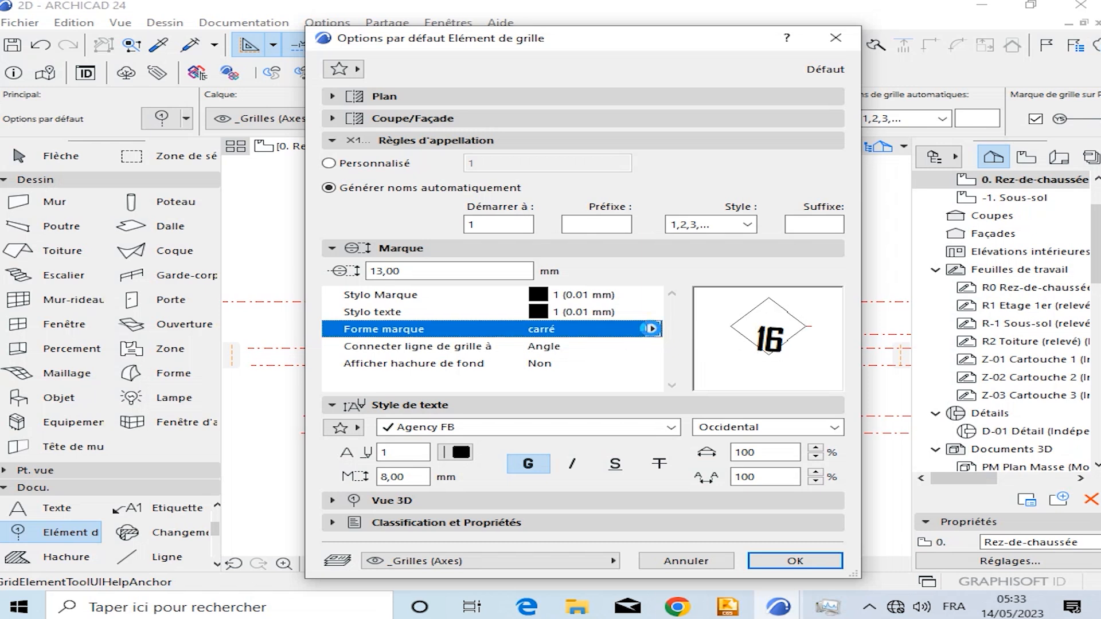
{"action": "left_click", "coordinate": [653, 329]}
{"action": "left_click", "coordinate": [702, 378]}
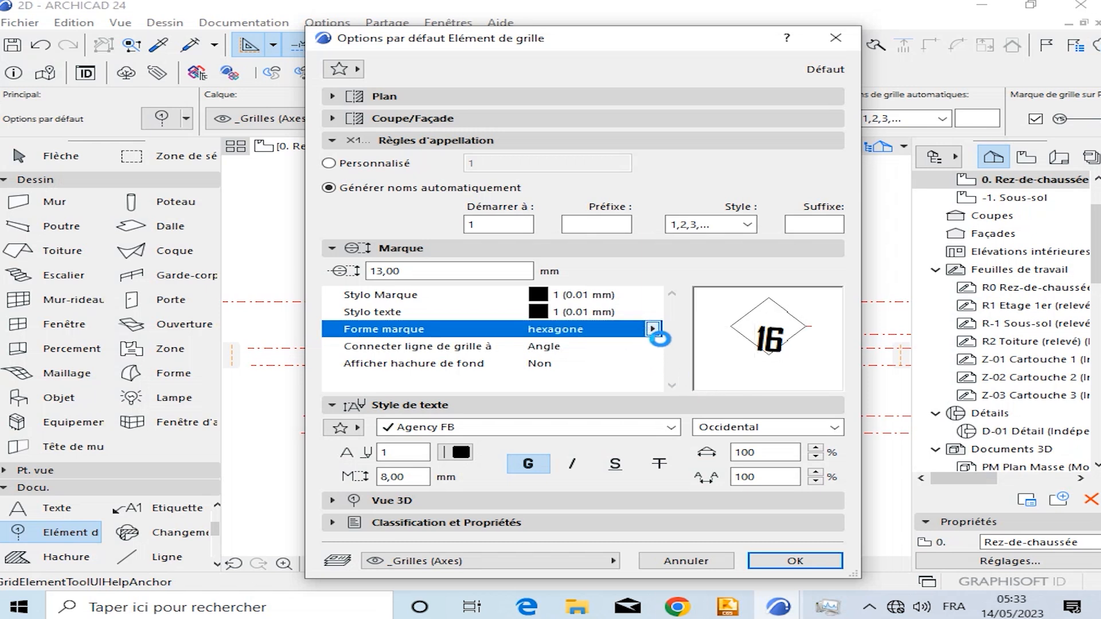
{"action": "left_click", "coordinate": [653, 330]}
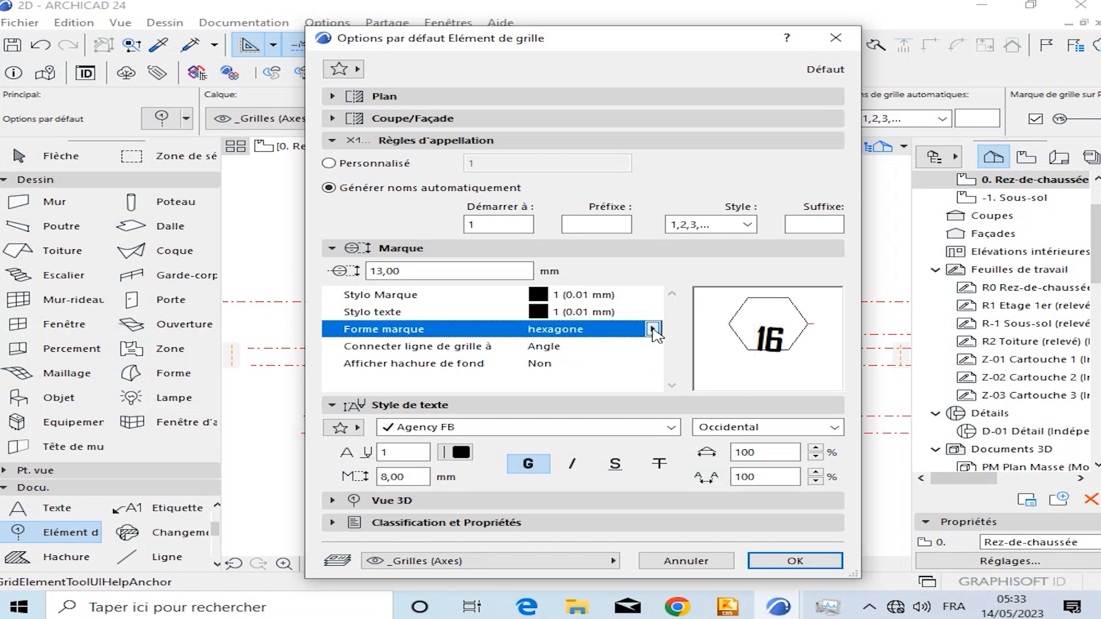
{"action": "left_click", "coordinate": [682, 331]}
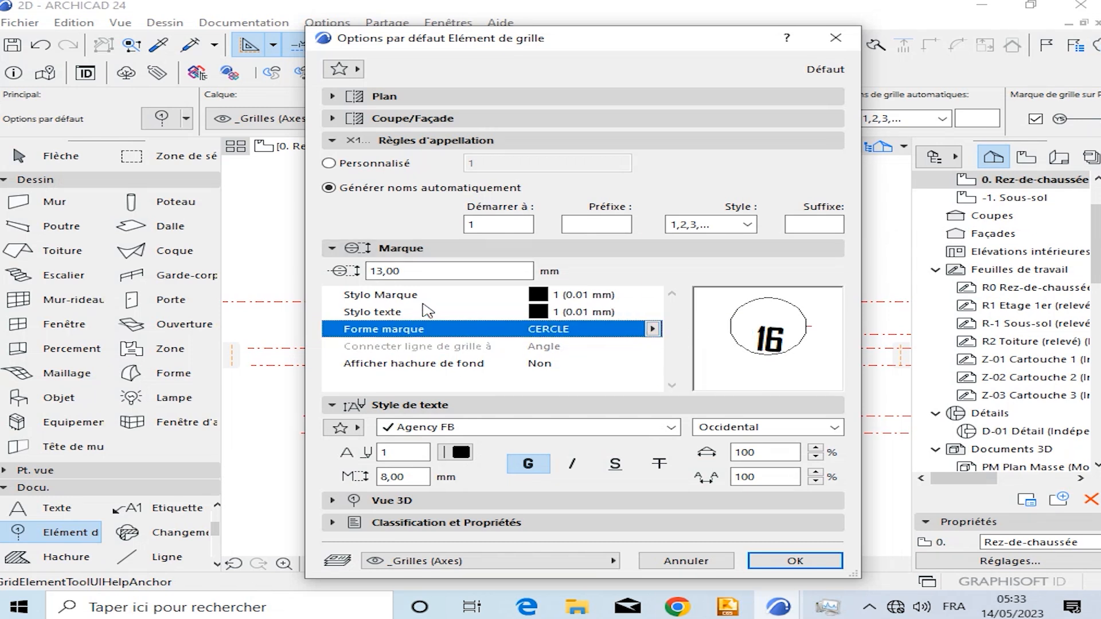
Try pen 181 for the grid marker outline and set it back to pen 1.
{"action": "left_click", "coordinate": [539, 294]}
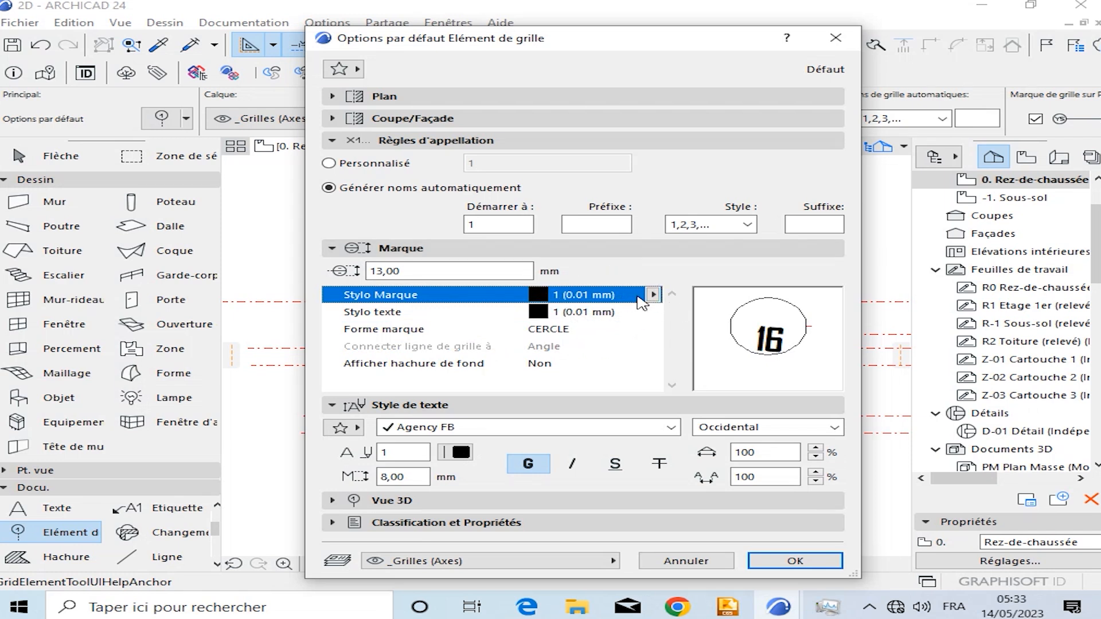
{"action": "left_click", "coordinate": [653, 295]}
{"action": "left_click", "coordinate": [671, 417]}
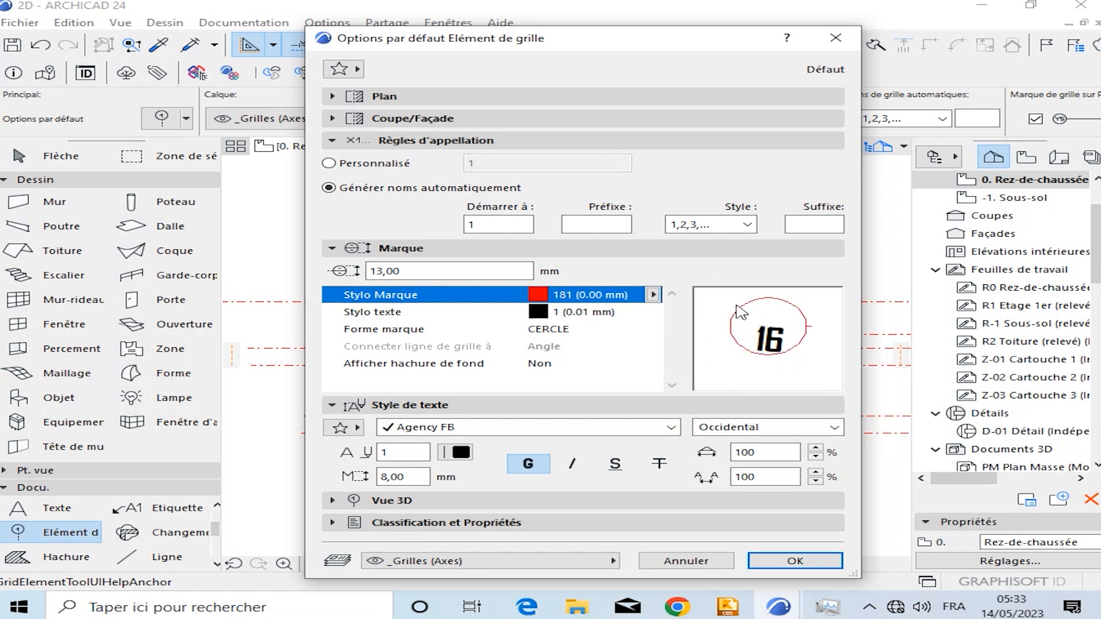
{"action": "left_click", "coordinate": [653, 294]}
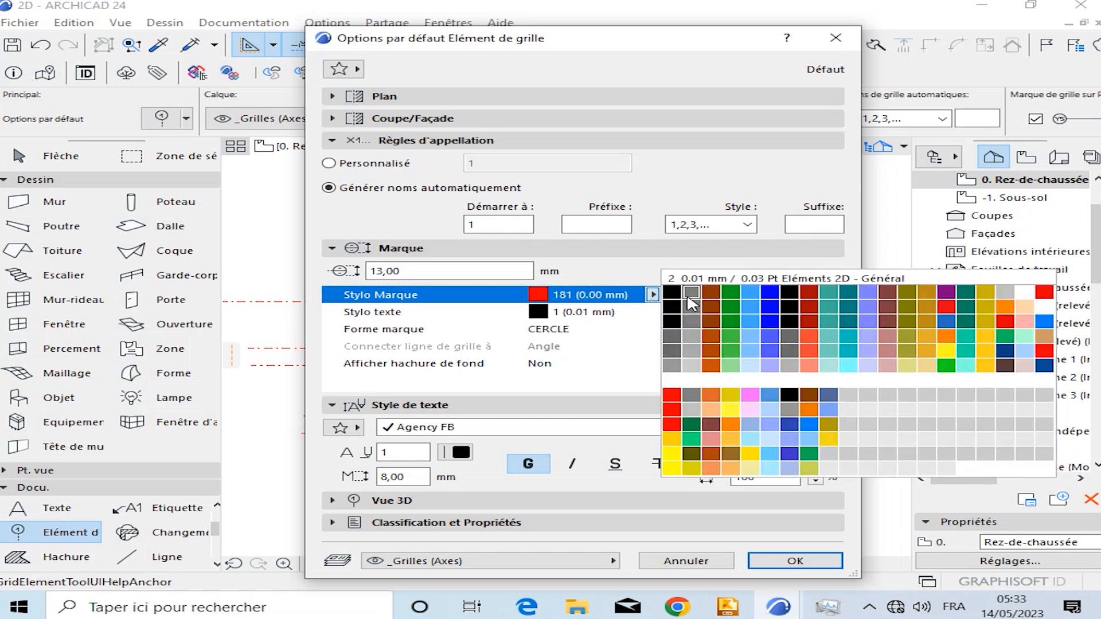
{"action": "left_click", "coordinate": [679, 294]}
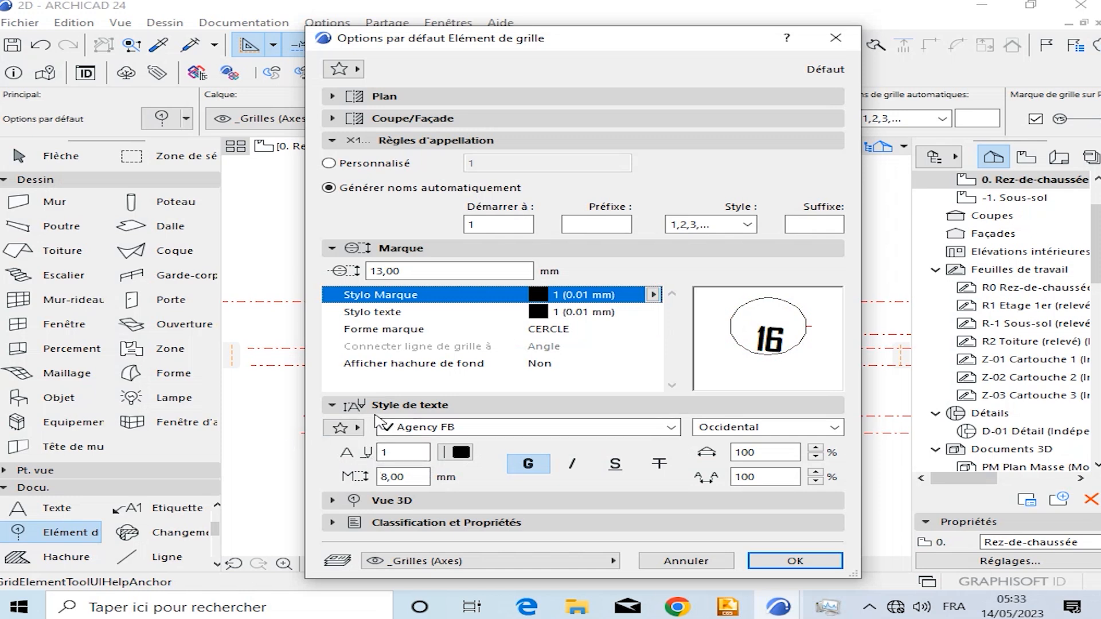
Keep Agency FB in bold as the marker text style and accept the grid element default settings.
{"action": "left_click", "coordinate": [488, 429]}
{"action": "left_click", "coordinate": [487, 431]}
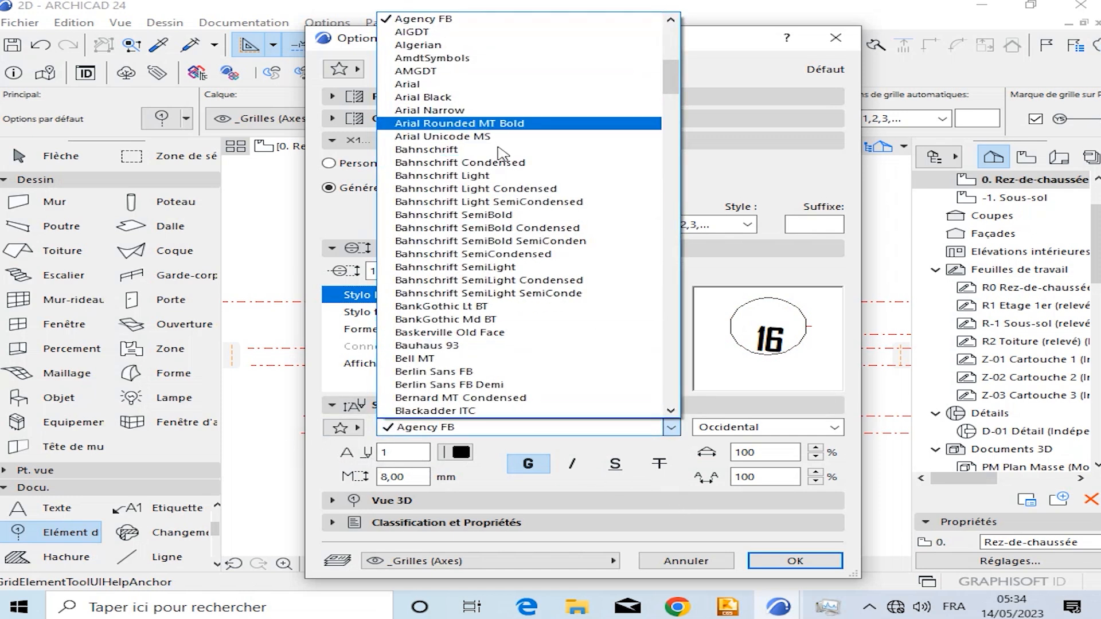
{"action": "left_click", "coordinate": [715, 382]}
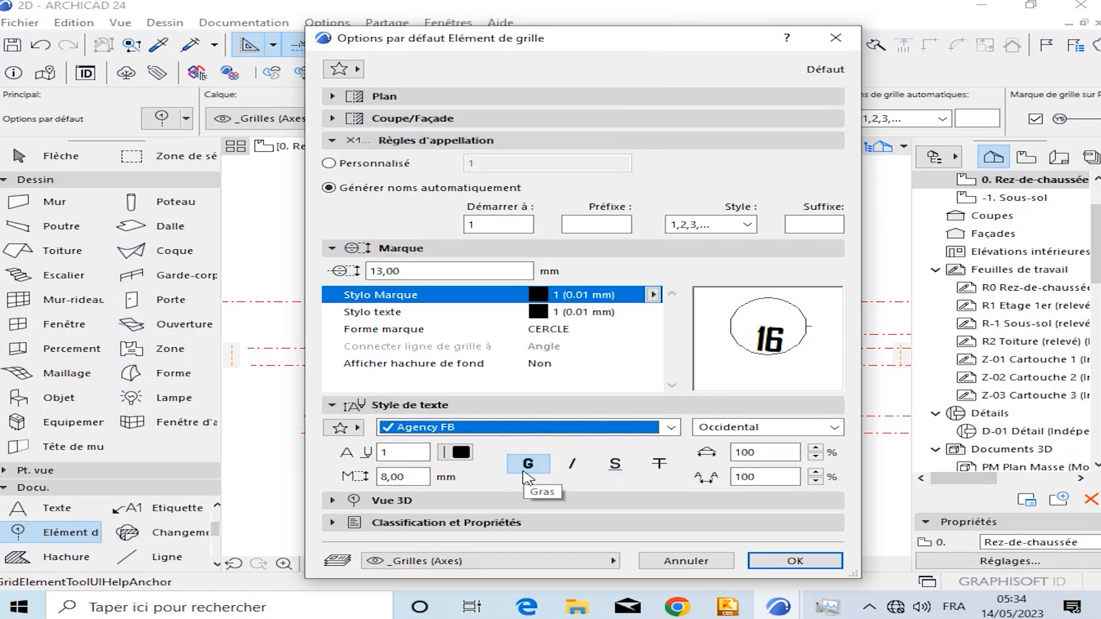
{"action": "left_click", "coordinate": [526, 476]}
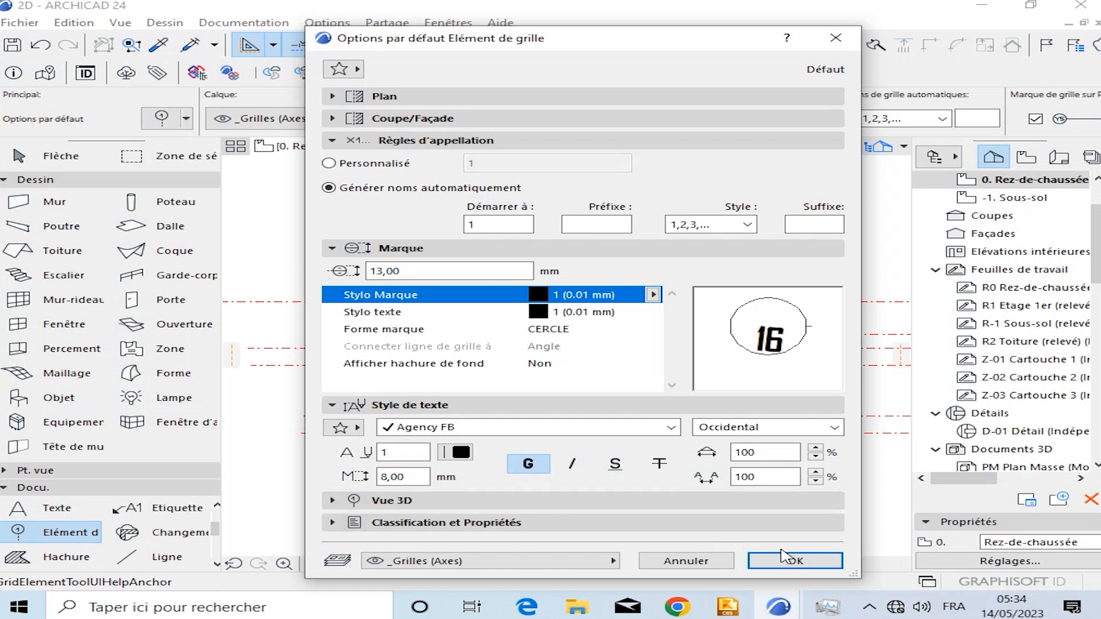
{"action": "left_click", "coordinate": [791, 562]}
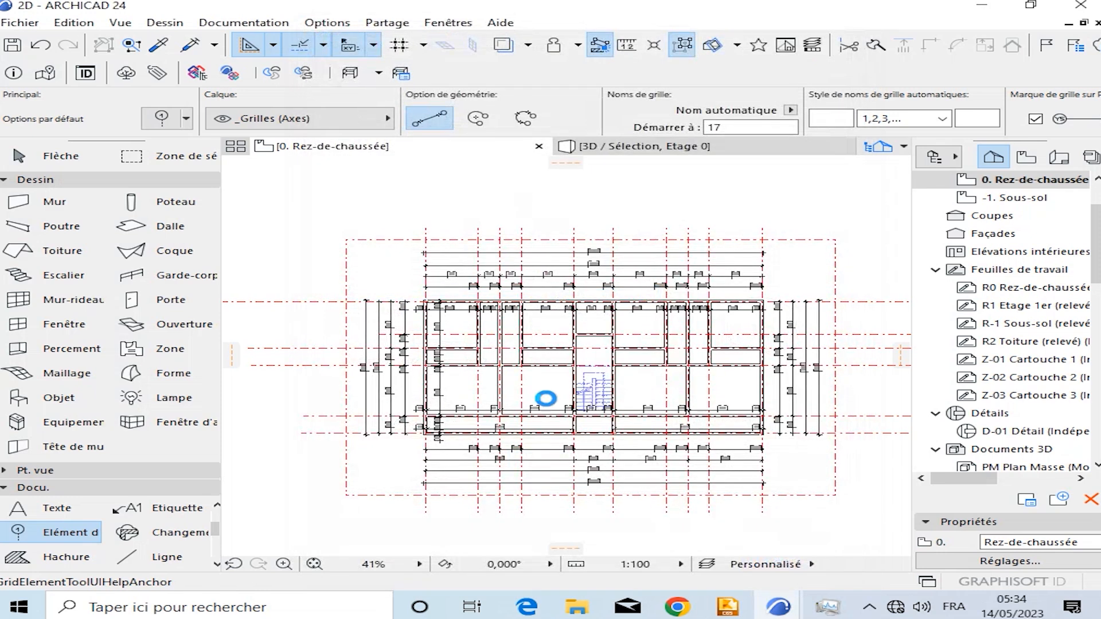
Place grid axis 1 along the plan's leftmost vertical axis line, from the upper to the lower frame line.
{"action": "scroll", "coordinate": [418, 262], "scroll_direction": "up", "scroll_amount": 3}
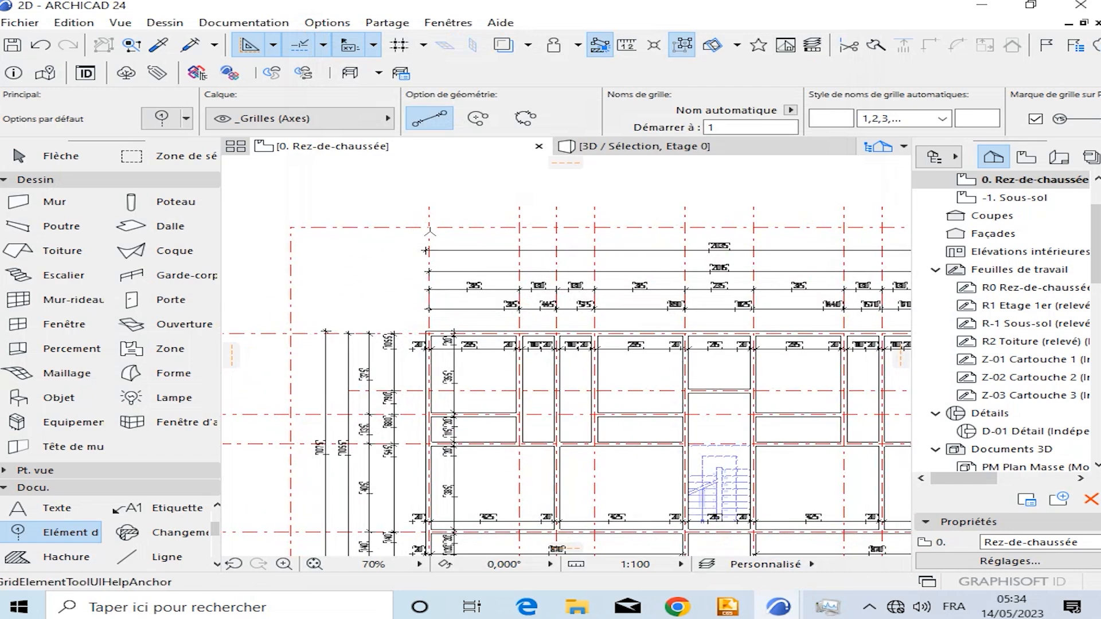
{"action": "left_click", "coordinate": [432, 228]}
{"action": "scroll", "coordinate": [438, 238], "scroll_direction": "down", "scroll_amount": 3}
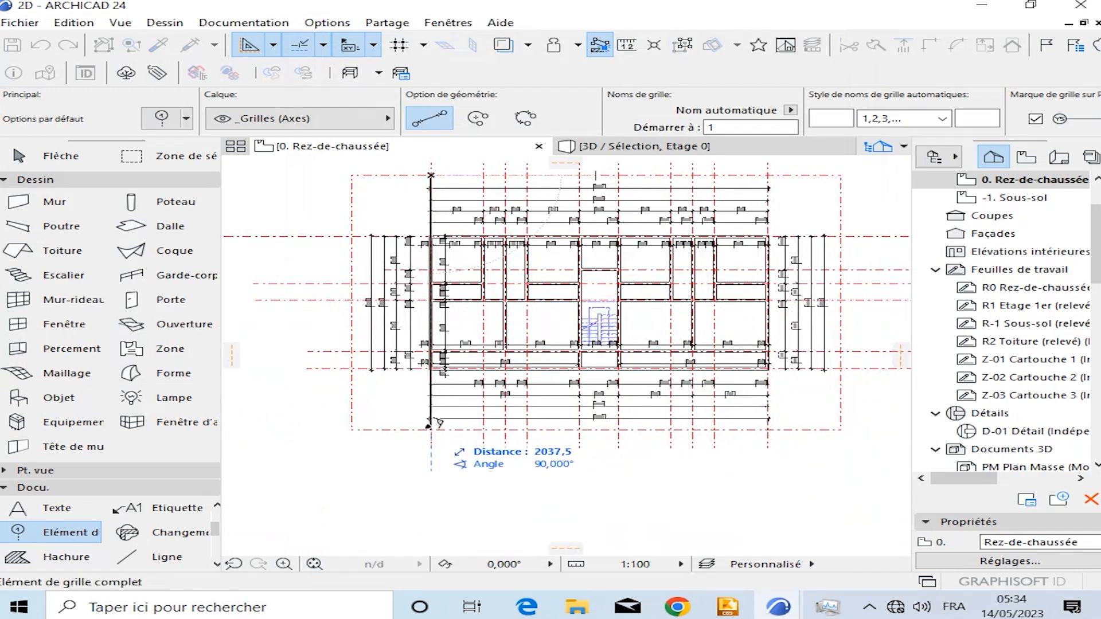
{"action": "left_click", "coordinate": [432, 427]}
{"action": "scroll", "coordinate": [447, 418], "scroll_direction": "up", "scroll_amount": 3}
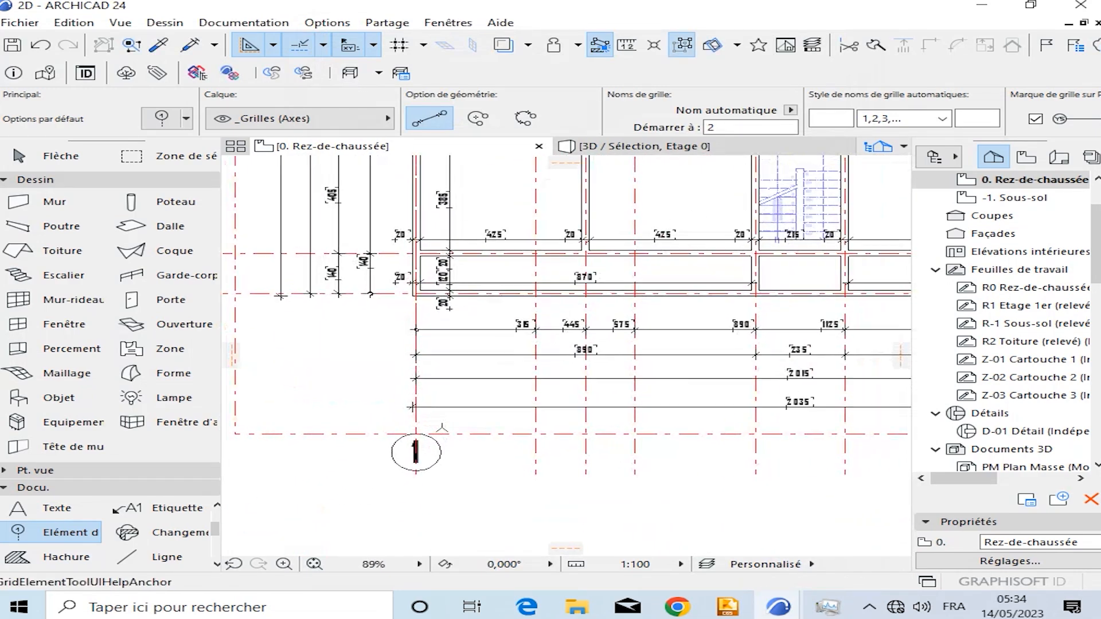
Place grid axis 2 along the second vertical axis line, from the upper to the lower frame line.
{"action": "scroll", "coordinate": [447, 419], "scroll_direction": "down", "scroll_amount": 1}
{"action": "middle_click_drag", "start_coordinate": [456, 346], "coordinate": [456, 403]}
{"action": "middle_click_drag", "start_coordinate": [492, 203], "coordinate": [481, 261]}
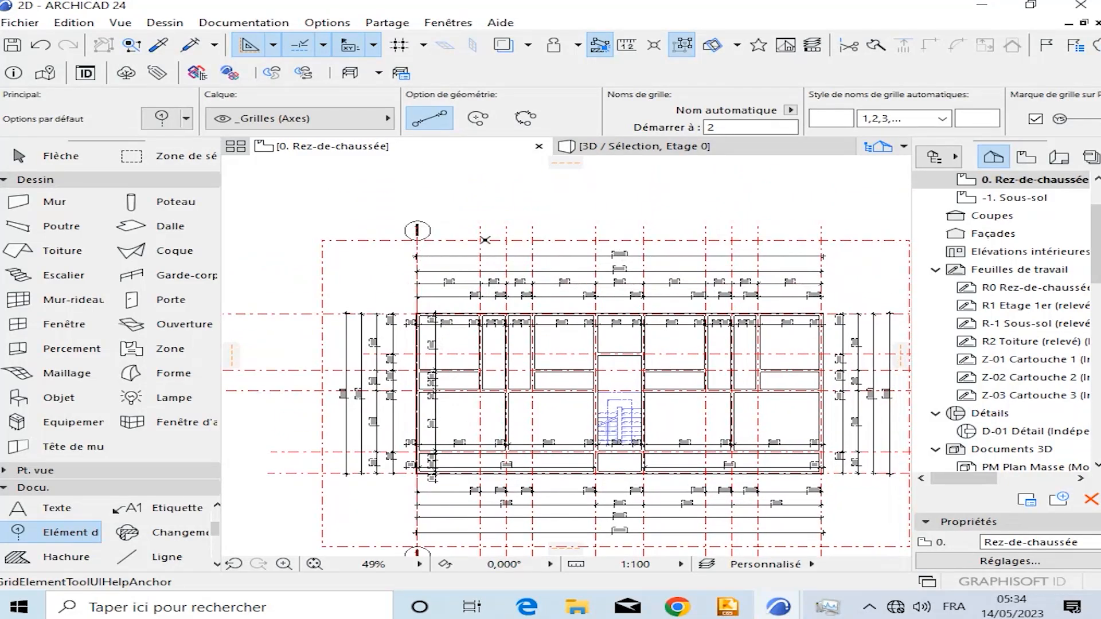
{"action": "left_click", "coordinate": [482, 240]}
{"action": "middle_click_drag", "start_coordinate": [482, 463], "coordinate": [478, 368]}
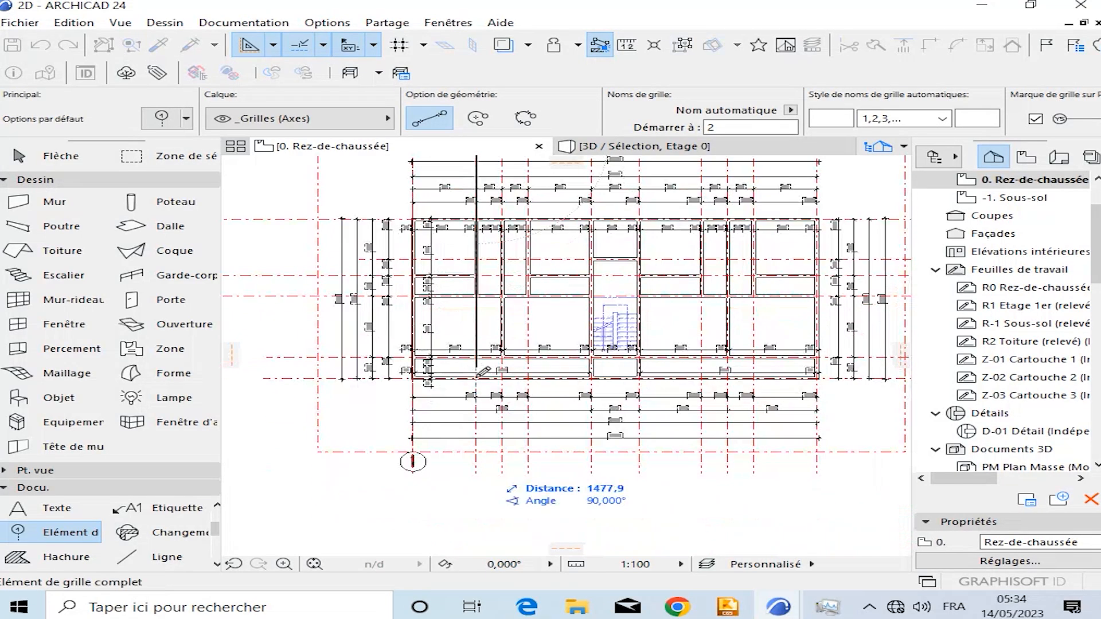
{"action": "left_click", "coordinate": [479, 449]}
Place grid axes 3 and 4 along the third and fourth vertical axis lines between the two horizontal frame lines.
{"action": "left_click", "coordinate": [502, 452]}
{"action": "middle_click_drag", "start_coordinate": [501, 452], "coordinate": [518, 433]}
{"action": "left_click", "coordinate": [487, 252]}
{"action": "left_click", "coordinate": [514, 252]}
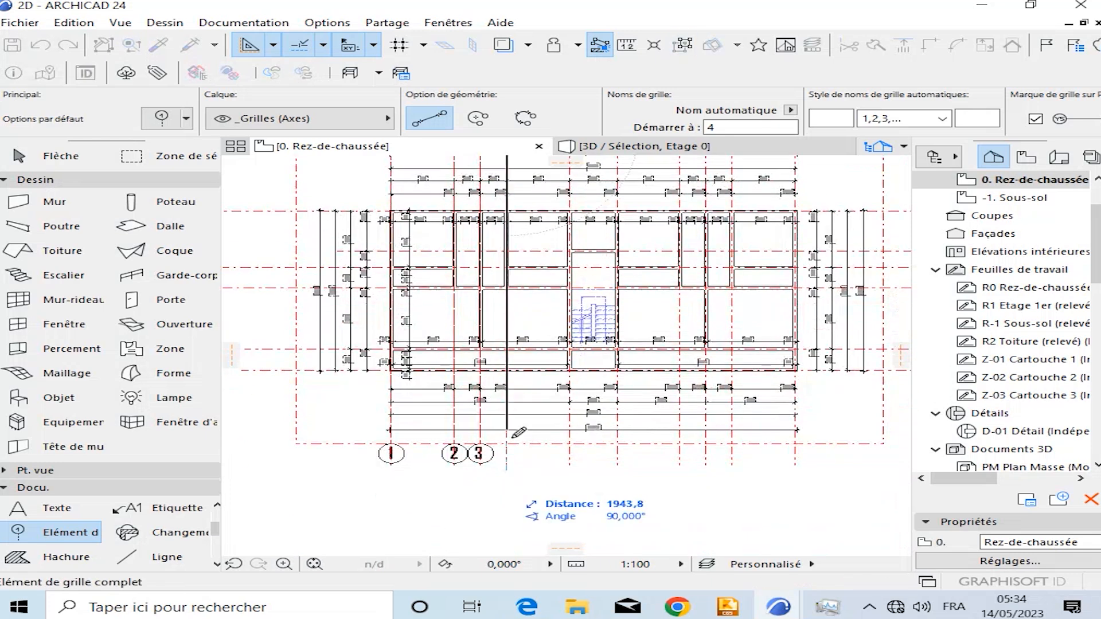
{"action": "left_click", "coordinate": [506, 442]}
Place grid axes 5 and 6 along the vertical axis lines on either side of the staircase.
{"action": "left_click", "coordinate": [569, 444]}
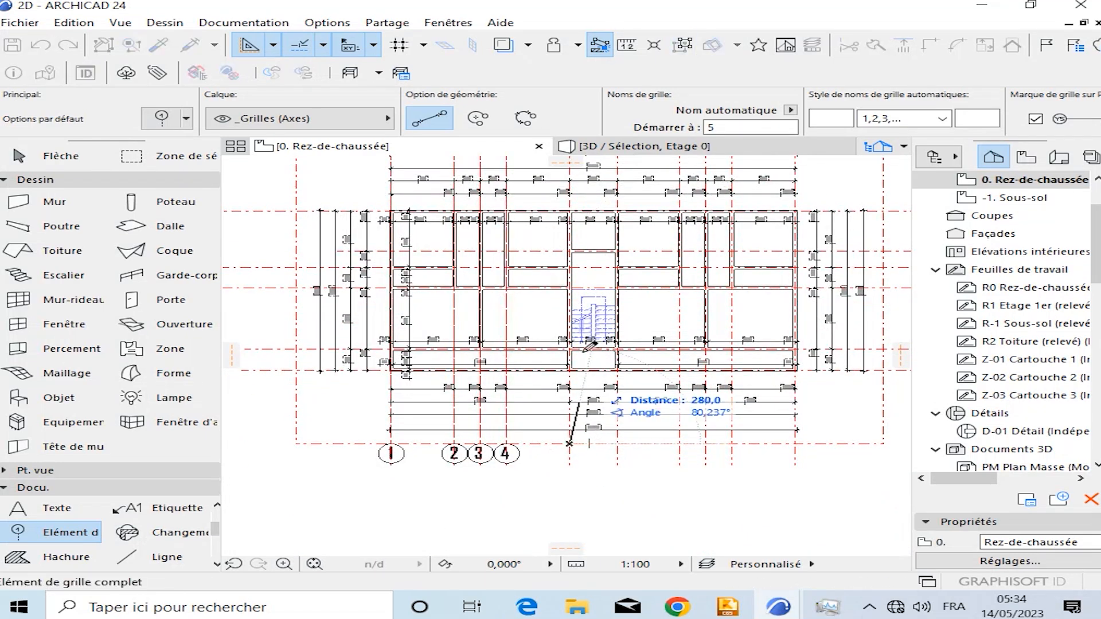
{"action": "middle_click_drag", "start_coordinate": [587, 346], "coordinate": [588, 439]}
{"action": "left_click", "coordinate": [566, 233]}
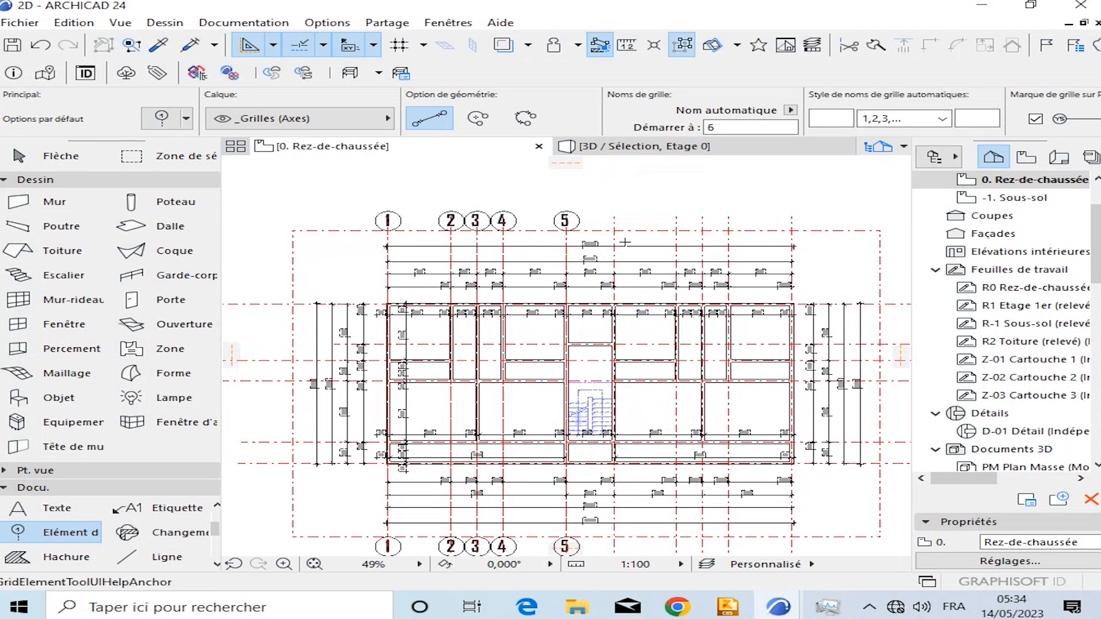
{"action": "left_click", "coordinate": [616, 232]}
{"action": "middle_click_drag", "start_coordinate": [602, 493], "coordinate": [585, 424]}
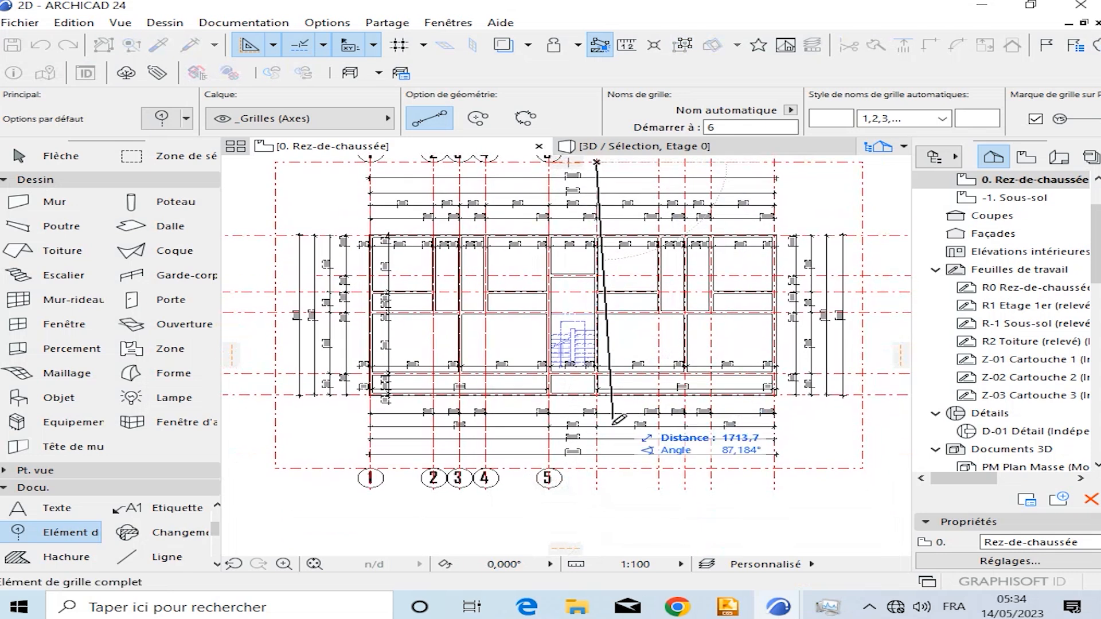
{"action": "left_click", "coordinate": [604, 465]}
Place grid axes 7 and 8 along the two vertical axis lines following axis 6, between the frame lines.
{"action": "left_click", "coordinate": [657, 469]}
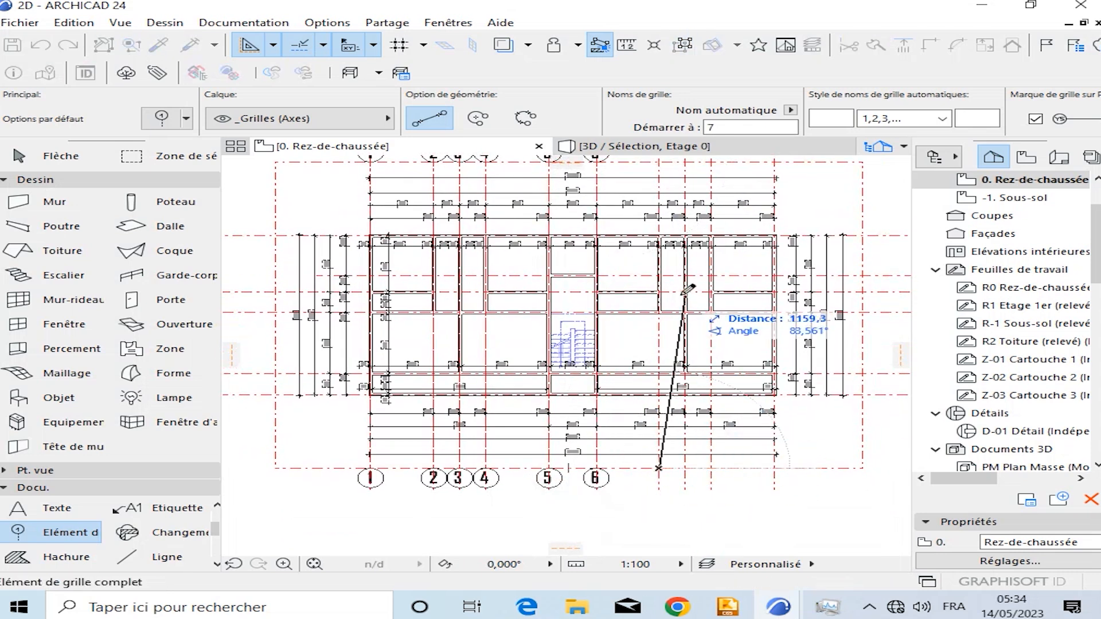
{"action": "middle_click_drag", "start_coordinate": [687, 193], "coordinate": [616, 180]}
{"action": "left_click", "coordinate": [618, 224]}
{"action": "left_click", "coordinate": [639, 229]}
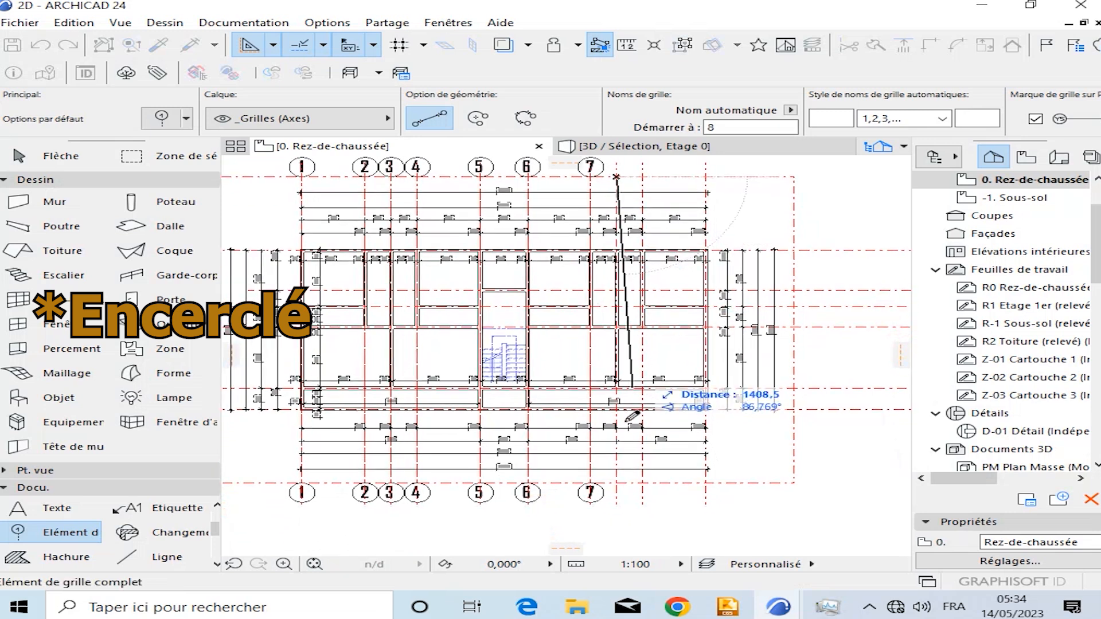
{"action": "left_click", "coordinate": [618, 478]}
Place grid axes 9 and 10 along the last two vertical axis lines of the plan, between the frame lines.
{"action": "left_click", "coordinate": [641, 483]}
{"action": "middle_click_drag", "start_coordinate": [644, 288], "coordinate": [624, 344]}
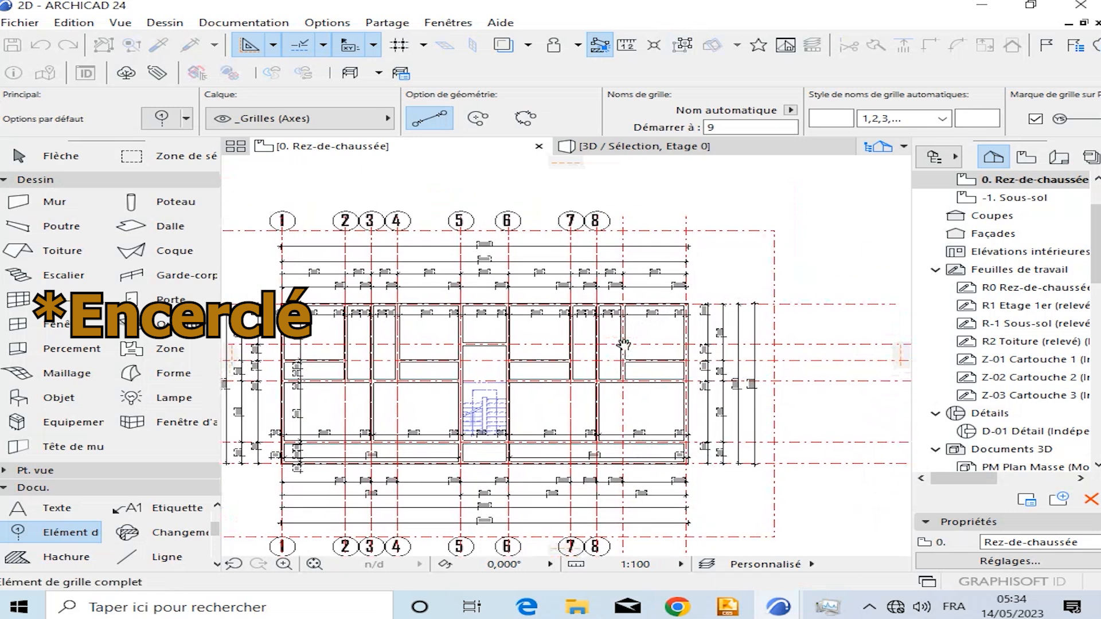
{"action": "left_click", "coordinate": [622, 233]}
{"action": "left_click", "coordinate": [691, 230]}
{"action": "middle_click_drag", "start_coordinate": [691, 230], "coordinate": [689, 182]}
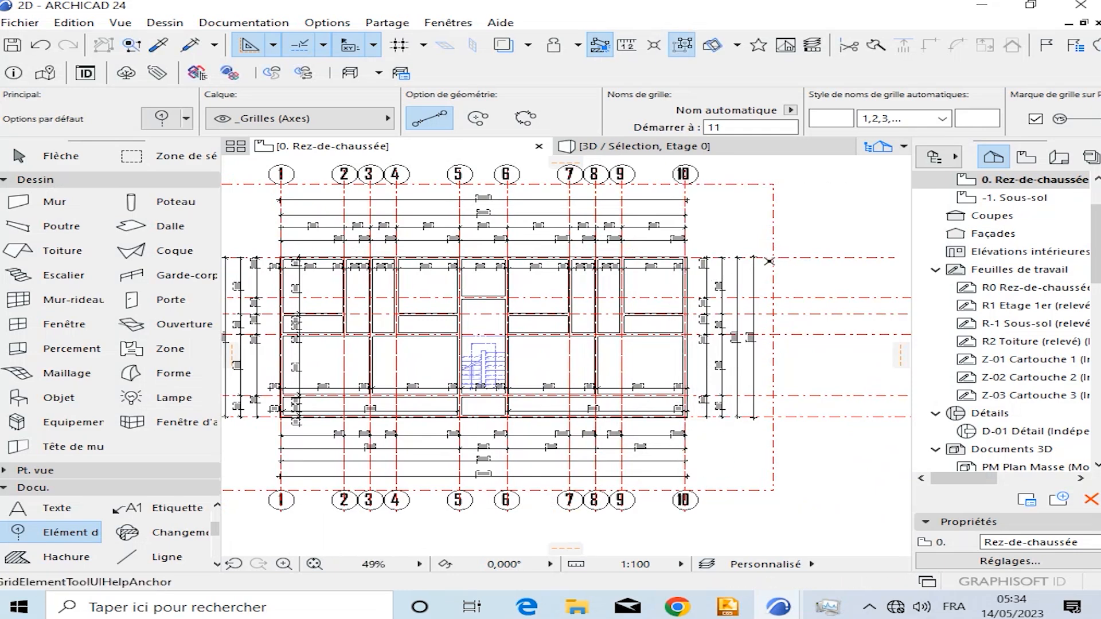
Change the automatic grid naming style to A,B,C,... for the horizontal axes.
{"action": "scroll", "coordinate": [769, 262], "scroll_direction": "down", "scroll_amount": 1}
{"action": "middle_click_drag", "start_coordinate": [769, 262], "coordinate": [801, 294]}
{"action": "scroll", "coordinate": [370, 300], "scroll_direction": "up", "scroll_amount": 1}
{"action": "middle_click_drag", "start_coordinate": [371, 299], "coordinate": [451, 301]}
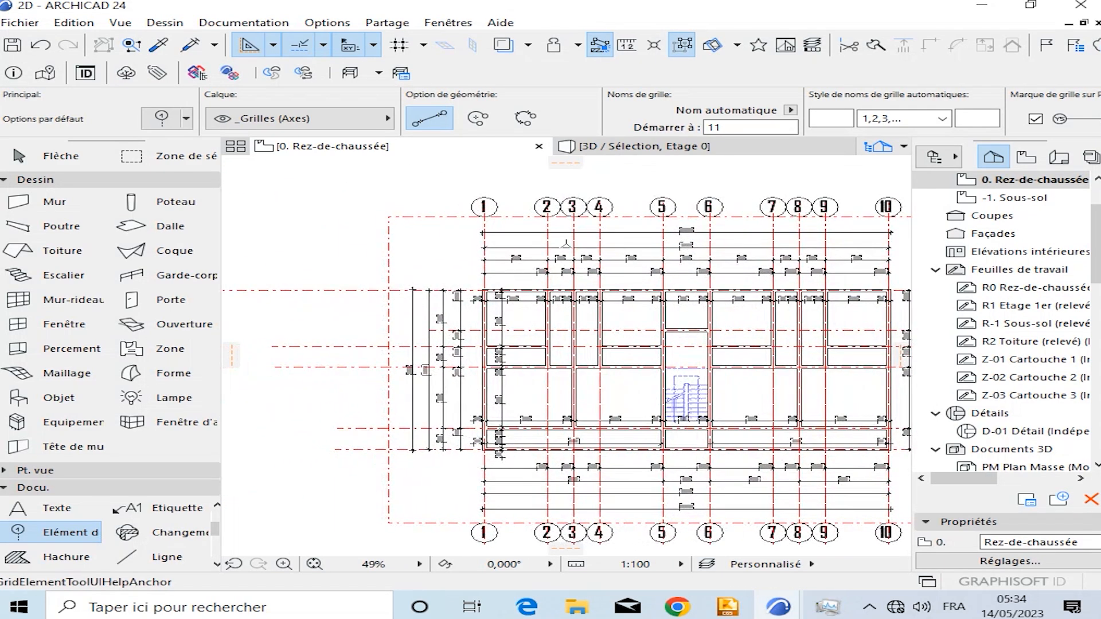
{"action": "left_click", "coordinate": [943, 119]}
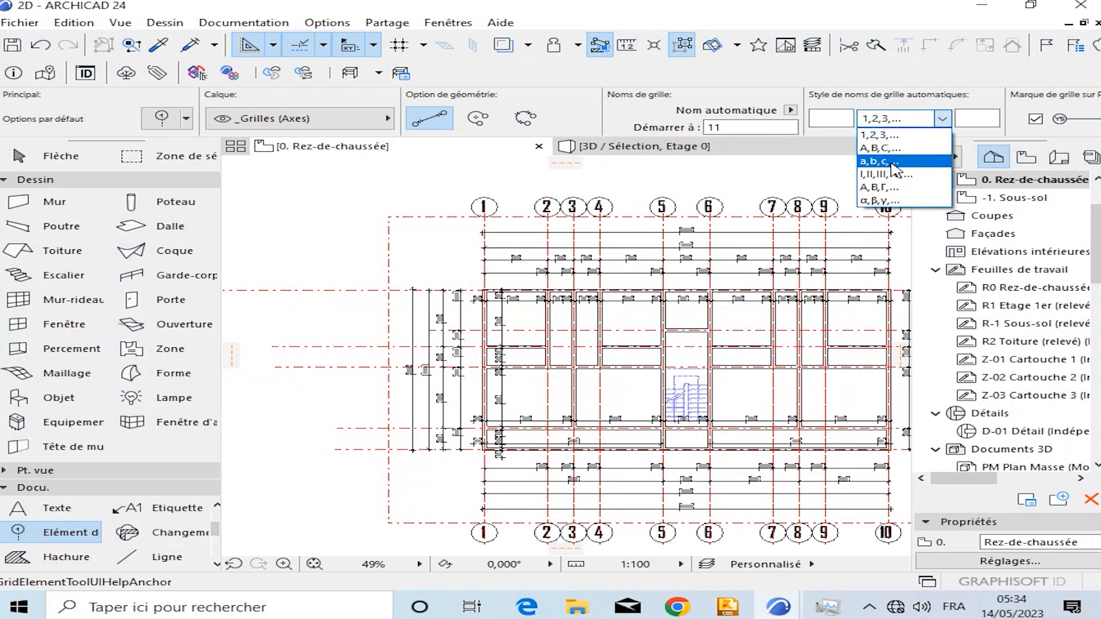
{"action": "left_click", "coordinate": [892, 149]}
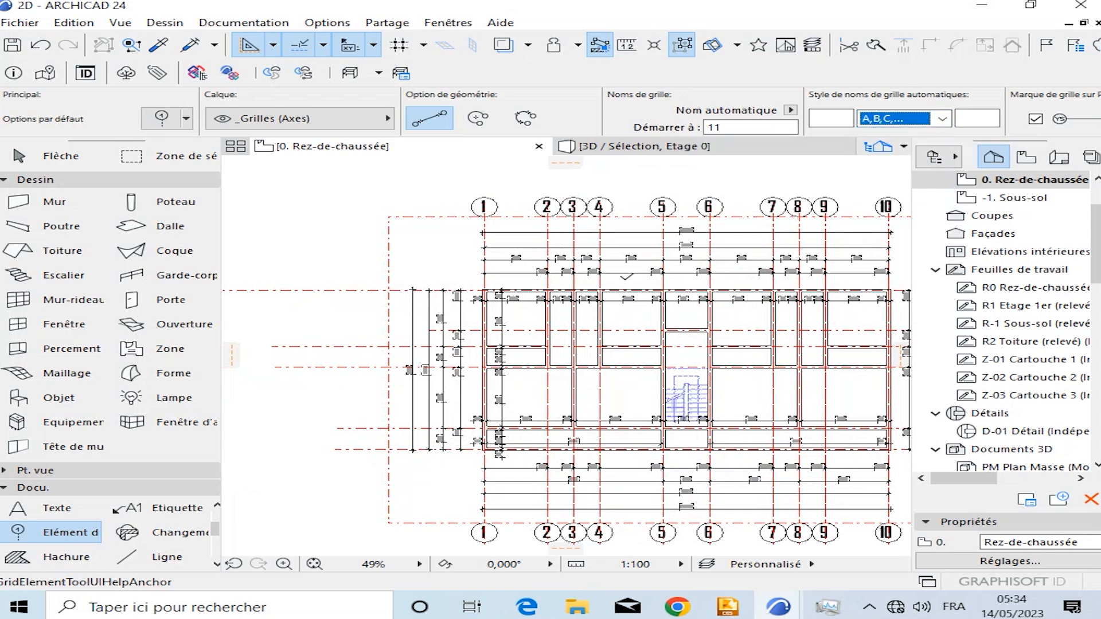
Place grid axis A along the uppermost horizontal axis line, from the left to the right vertical frame line.
{"action": "left_click", "coordinate": [389, 290]}
{"action": "scroll", "coordinate": [389, 291], "scroll_direction": "down", "scroll_amount": 3}
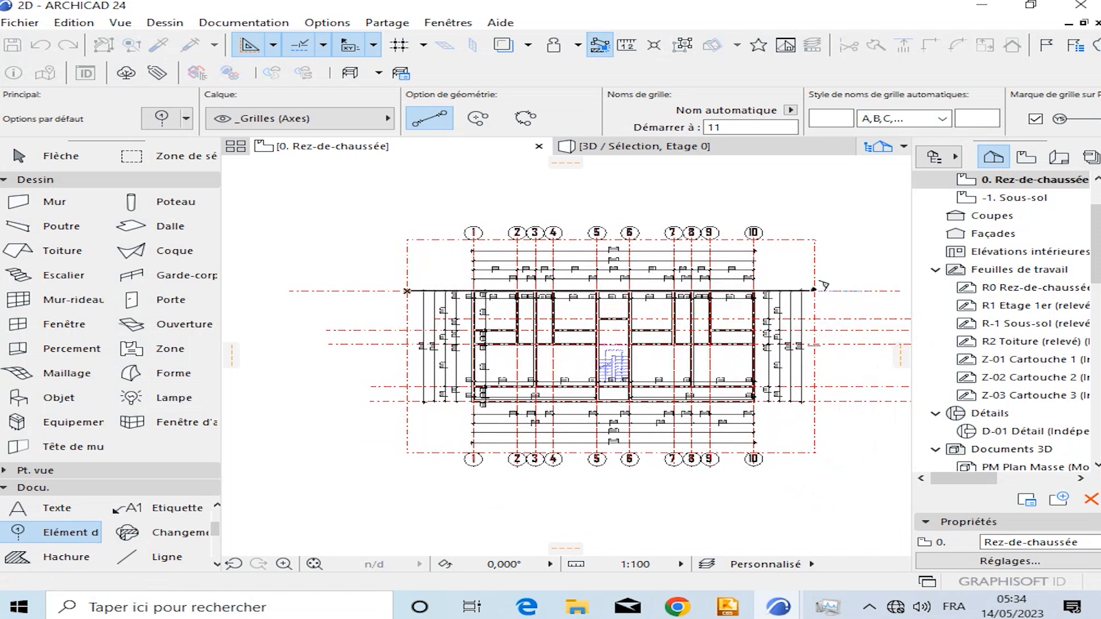
{"action": "left_click", "coordinate": [815, 290]}
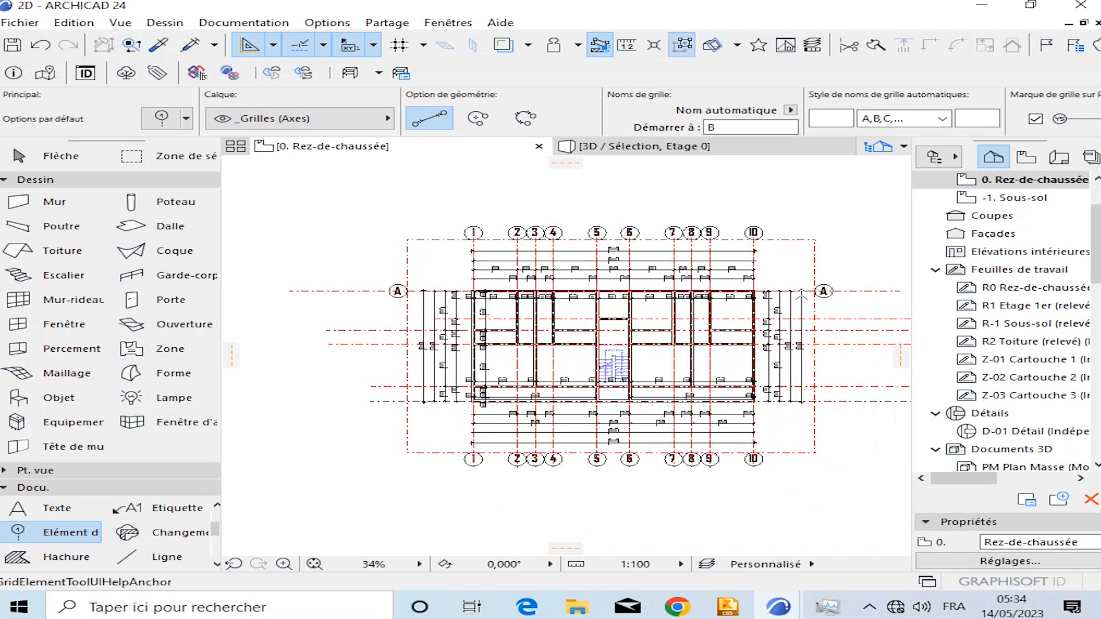
{"action": "left_click", "coordinate": [404, 330]}
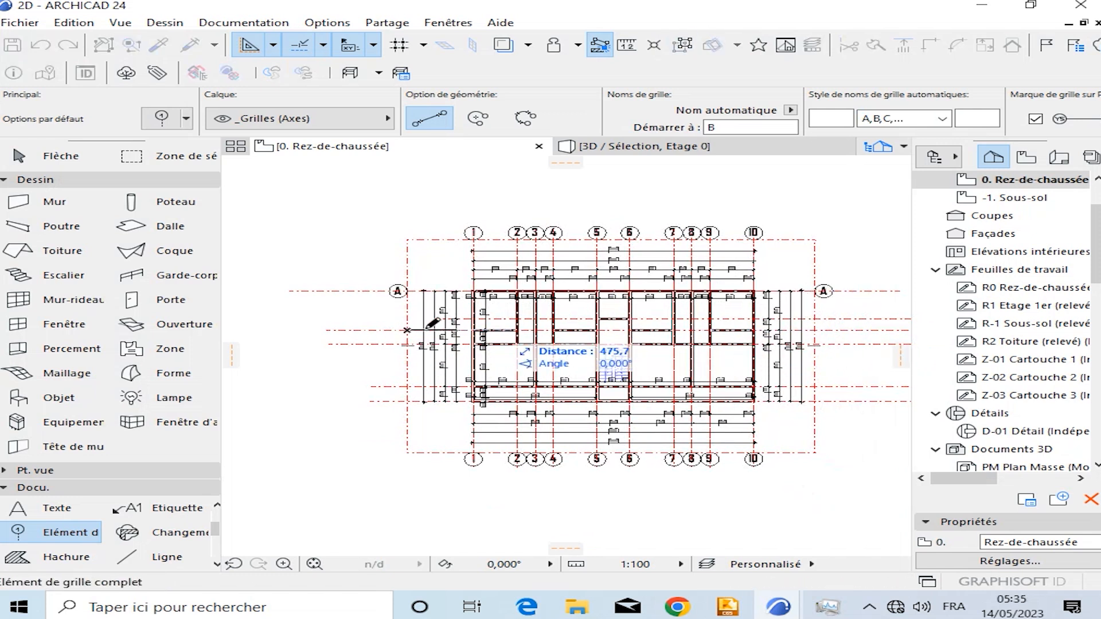
{"action": "left_click", "coordinate": [405, 330]}
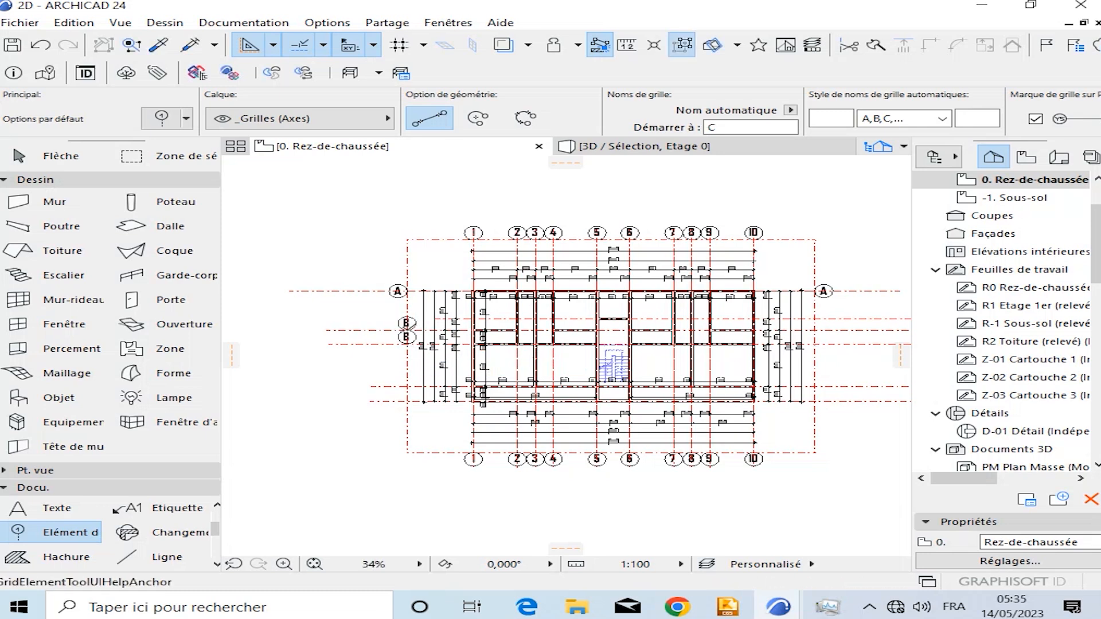
{"action": "scroll", "coordinate": [480, 351], "scroll_direction": "up", "scroll_amount": 3}
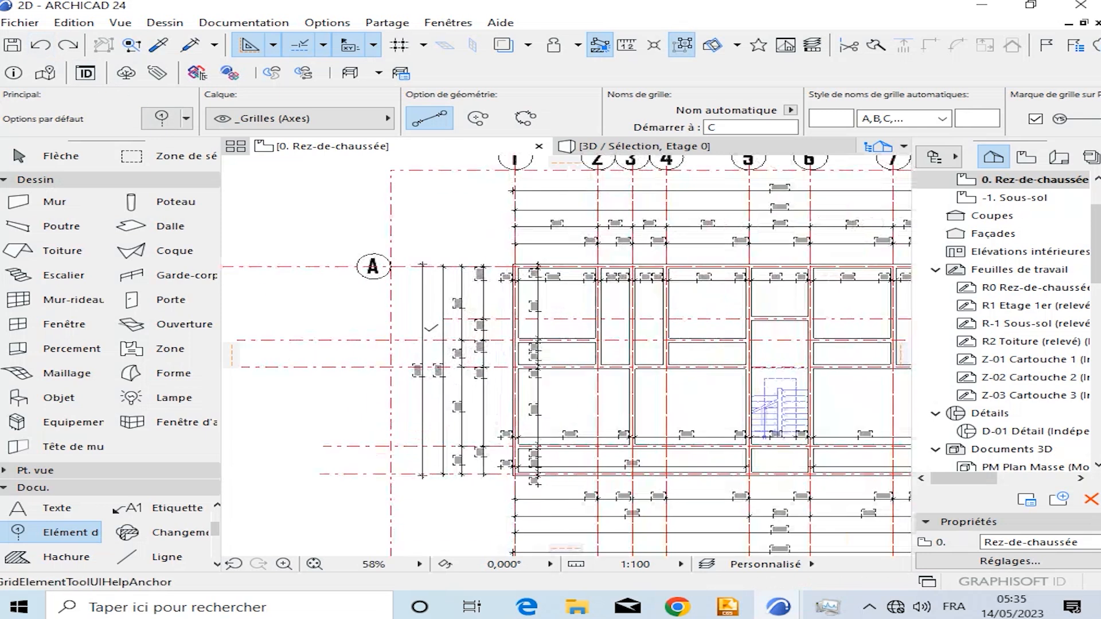
Stretch the left end of the horizontal axis line just below axis A to the left vertical frame line.
{"action": "left_click", "coordinate": [445, 317], "text": "shift"}
{"action": "left_click", "coordinate": [444, 317]}
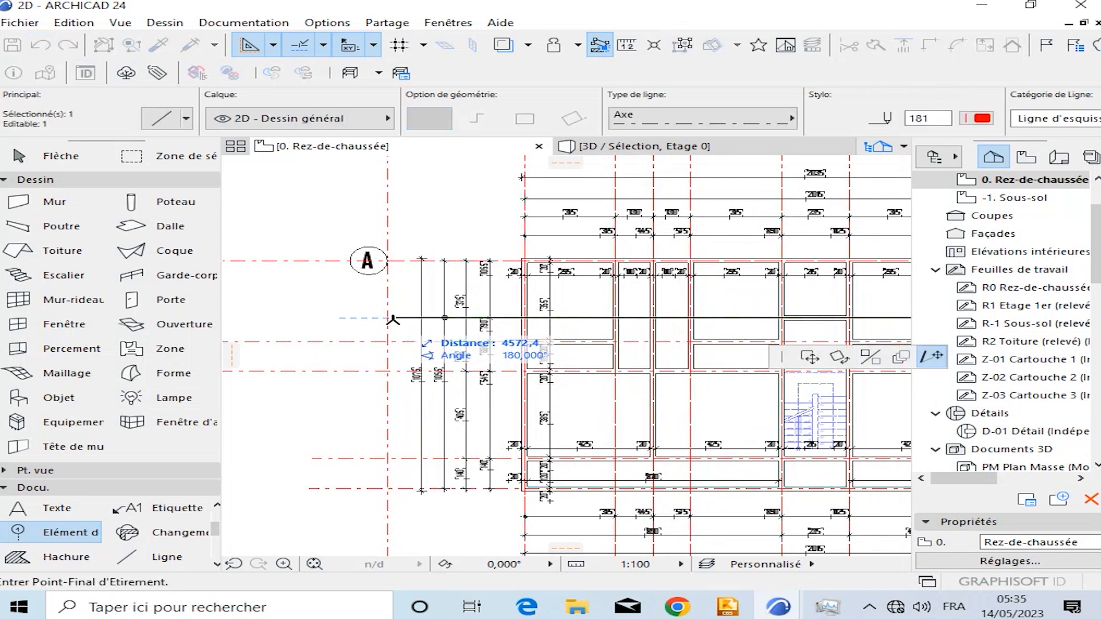
{"action": "left_click", "coordinate": [393, 318]}
{"action": "scroll", "coordinate": [429, 315], "scroll_direction": "down", "scroll_amount": 2}
{"action": "scroll", "coordinate": [404, 317], "scroll_direction": "up", "scroll_amount": 4}
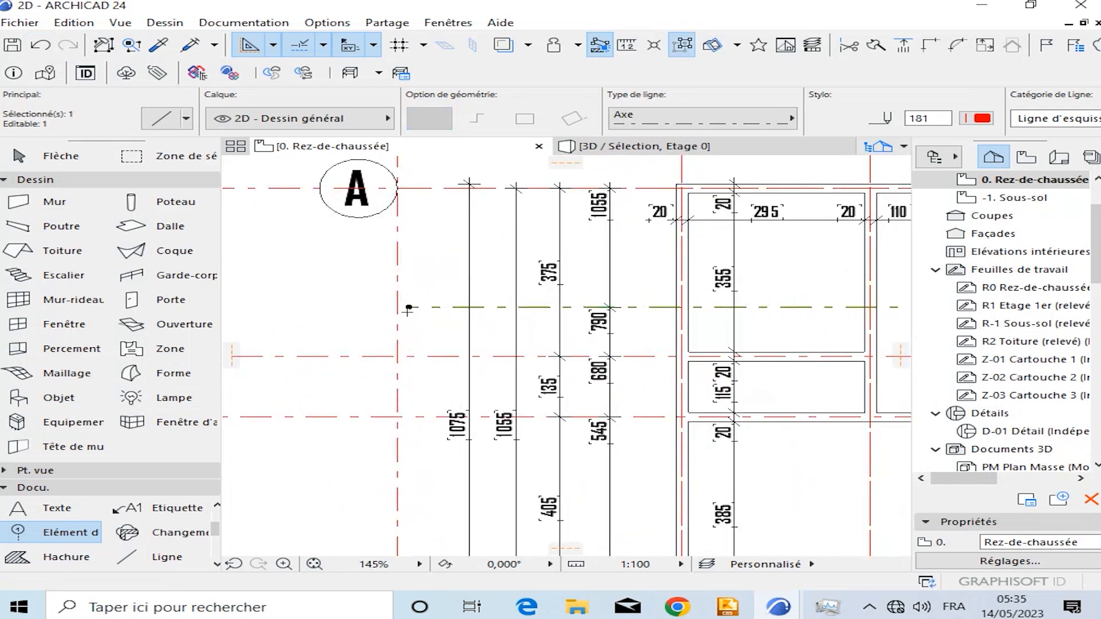
{"action": "scroll", "coordinate": [399, 305], "scroll_direction": "down", "scroll_amount": 6}
{"action": "scroll", "coordinate": [562, 350], "scroll_direction": "up", "scroll_amount": 4}
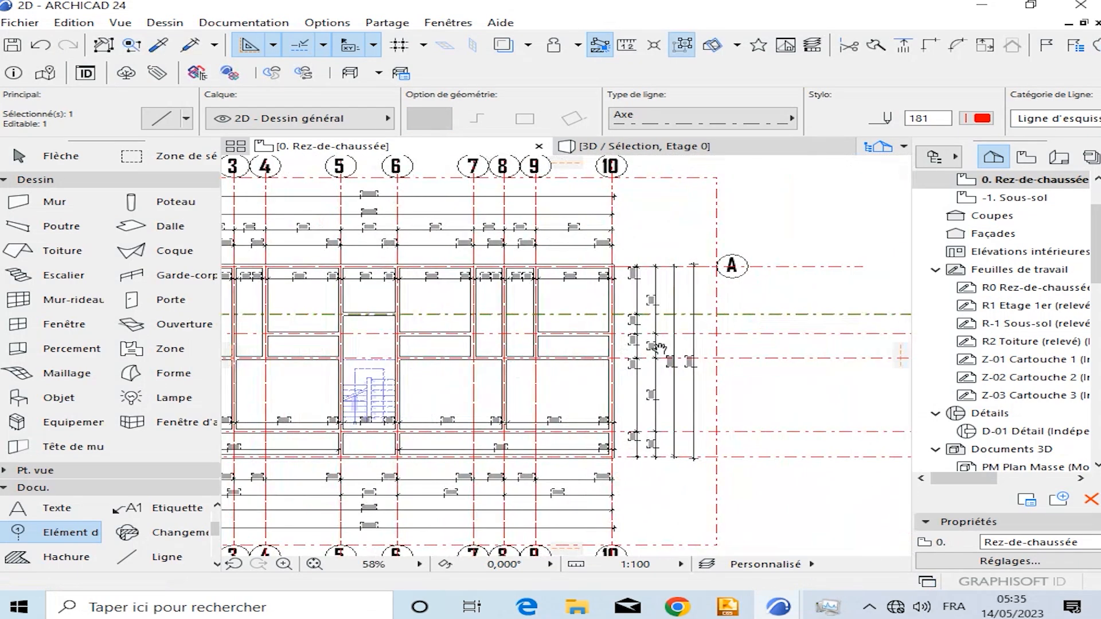
{"action": "key", "text": "Escape"}
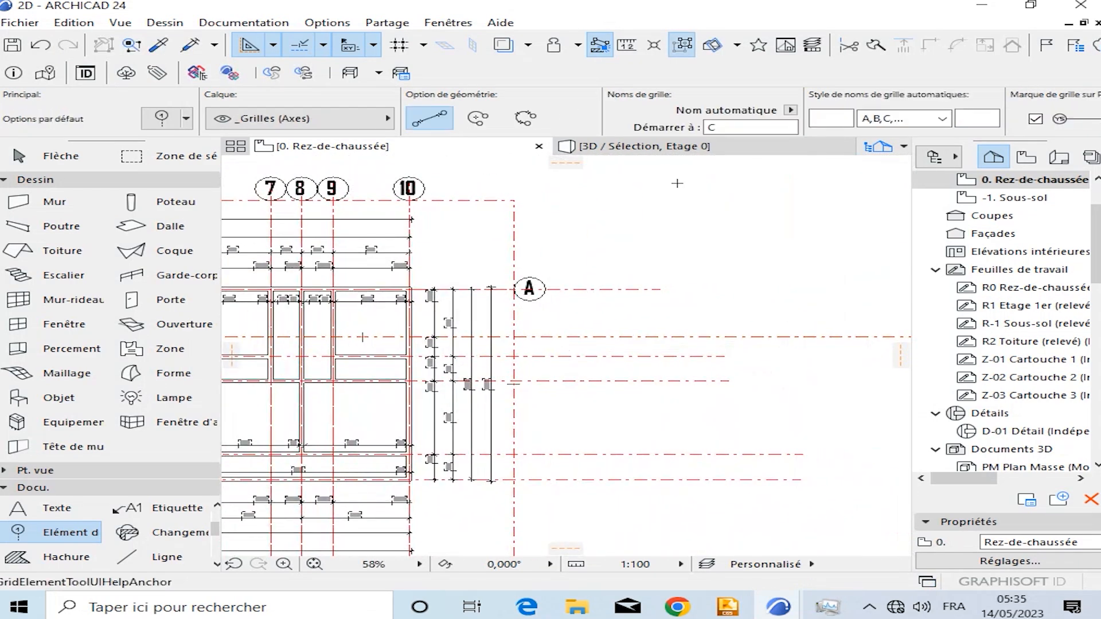
Set the automatic grid naming to start at B.
{"action": "mouse_move", "coordinate": [632, 154]}
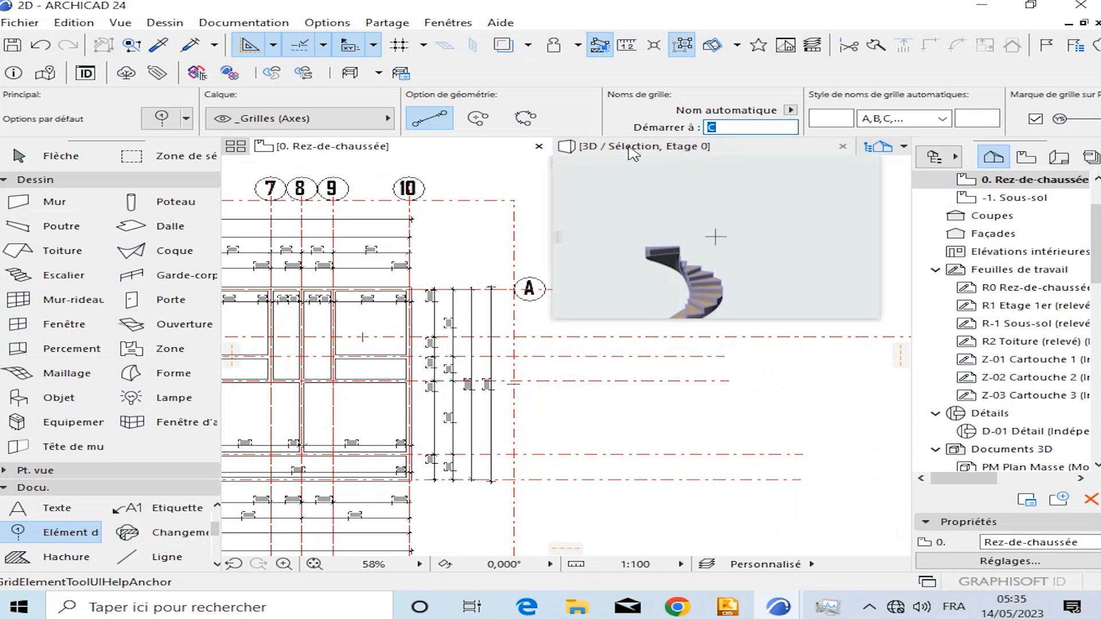
{"action": "scroll", "coordinate": [505, 374], "scroll_direction": "up", "scroll_amount": 1}
{"action": "type", "text": "B"}
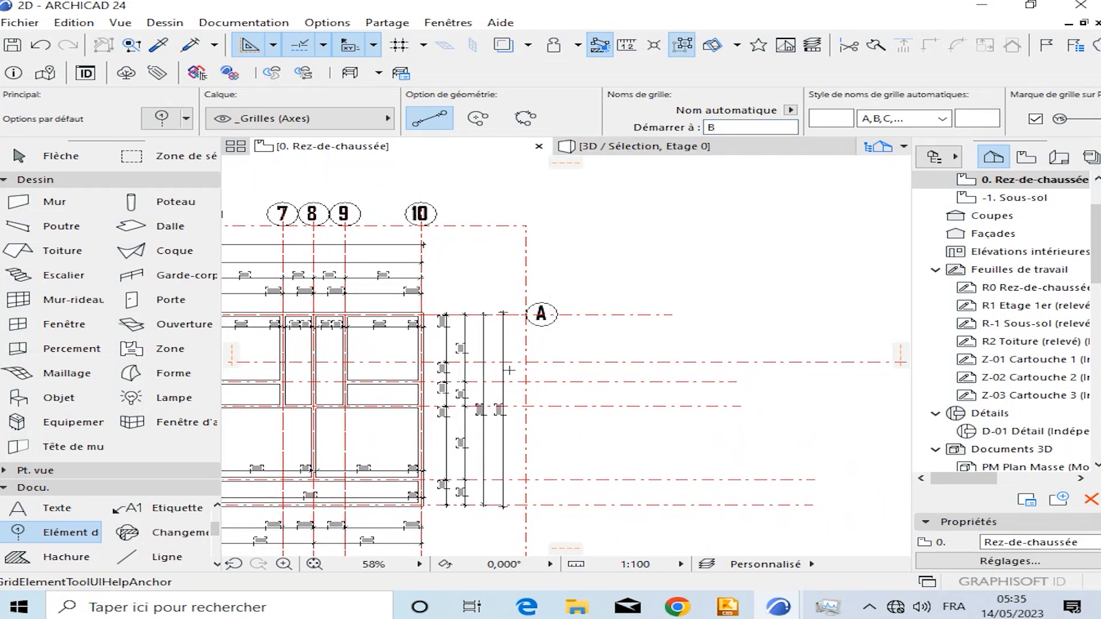
Place grid axes B and C along the second and third horizontal axis lines, each spanning between the two vertical frame lines.
{"action": "left_click", "coordinate": [531, 361]}
{"action": "scroll", "coordinate": [516, 359], "scroll_direction": "down", "scroll_amount": 3}
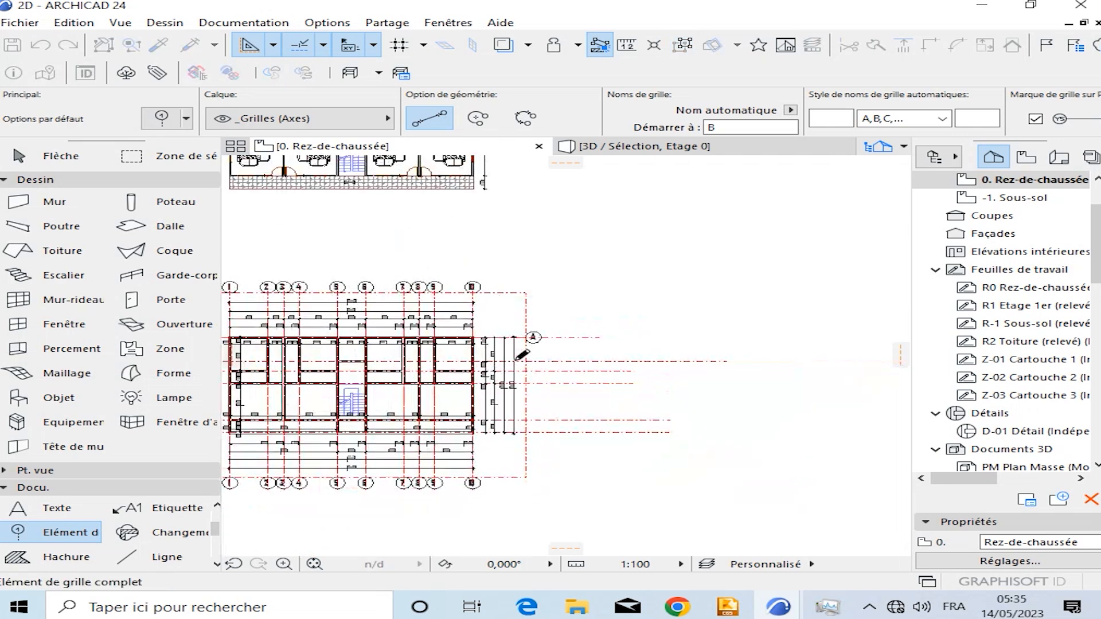
{"action": "scroll", "coordinate": [386, 359], "scroll_direction": "up", "scroll_amount": 3}
{"action": "left_click", "coordinate": [386, 360]}
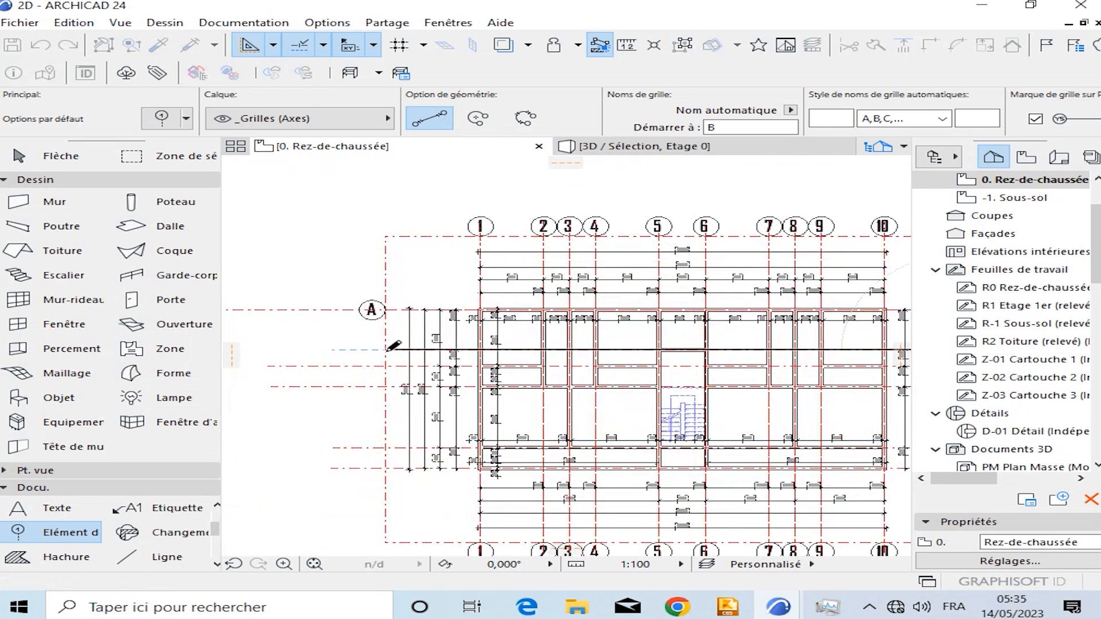
{"action": "left_click", "coordinate": [387, 367]}
{"action": "middle_click_drag", "start_coordinate": [558, 450], "coordinate": [334, 410]}
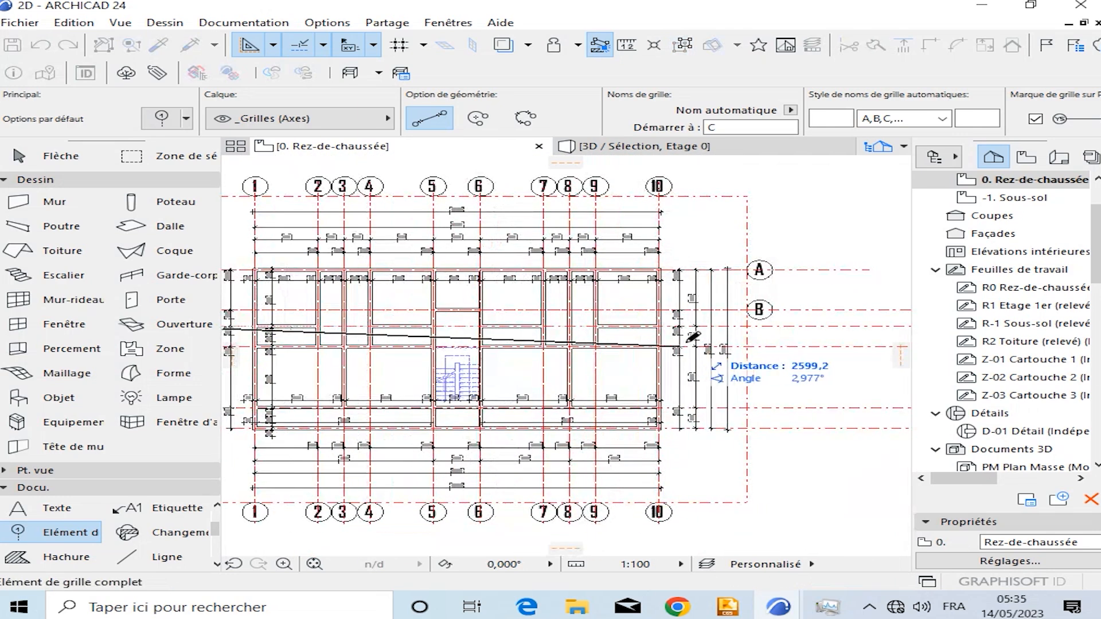
{"action": "left_click", "coordinate": [748, 325]}
Place grid axis D for the fourth horizontal axis line, from the right to the left vertical frame line.
{"action": "left_click", "coordinate": [747, 347]}
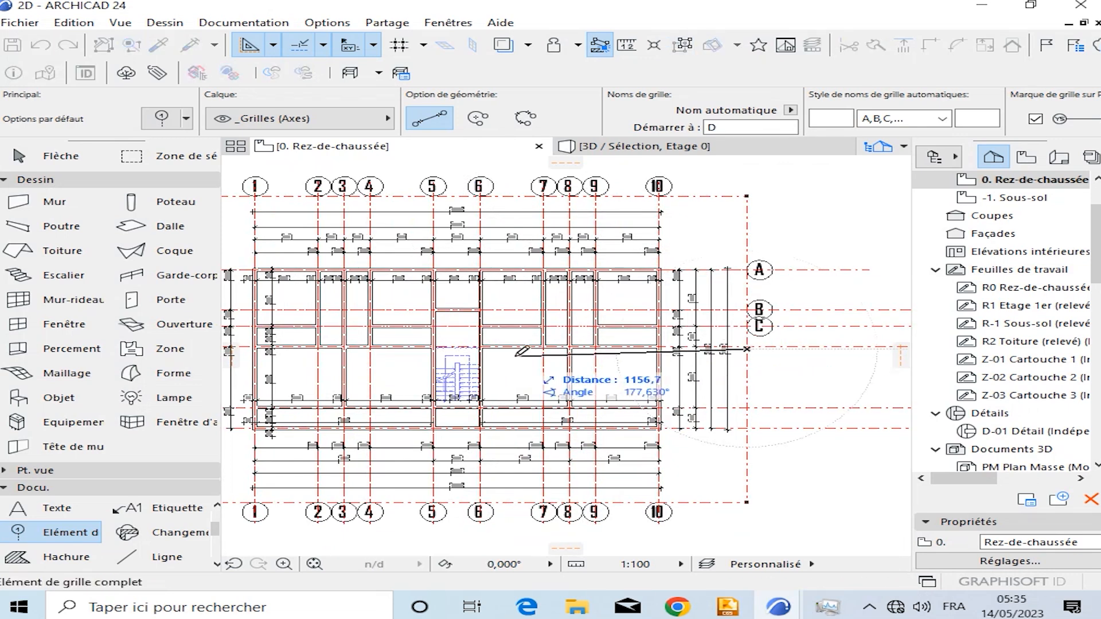
{"action": "middle_click_drag", "start_coordinate": [522, 344], "coordinate": [699, 334]}
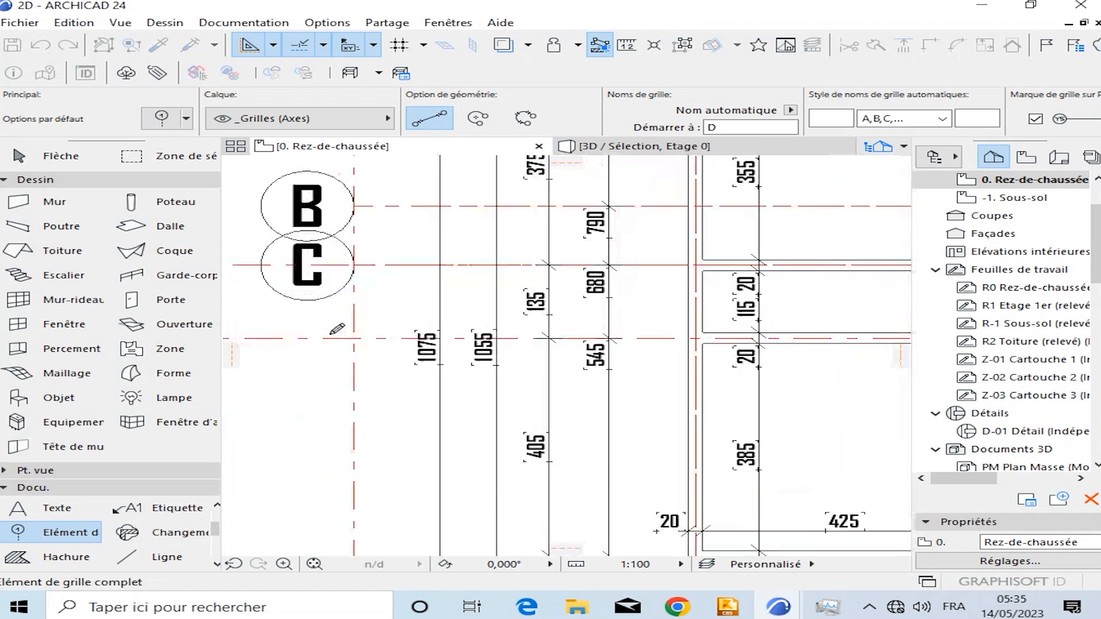
{"action": "scroll", "coordinate": [336, 326], "scroll_direction": "up", "scroll_amount": 4}
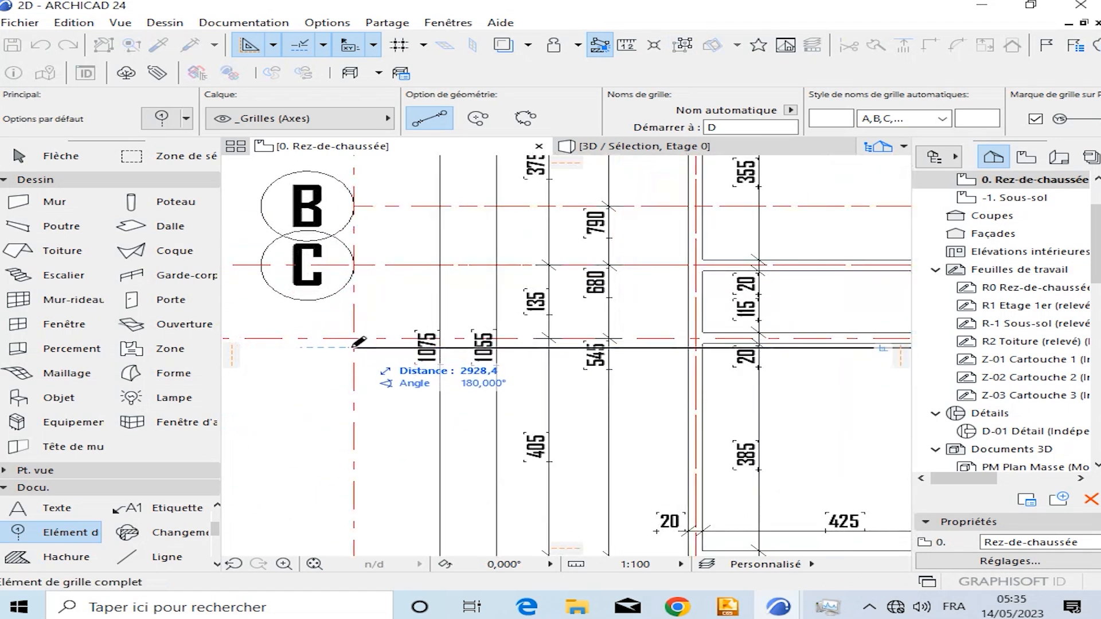
{"action": "left_click", "coordinate": [354, 347]}
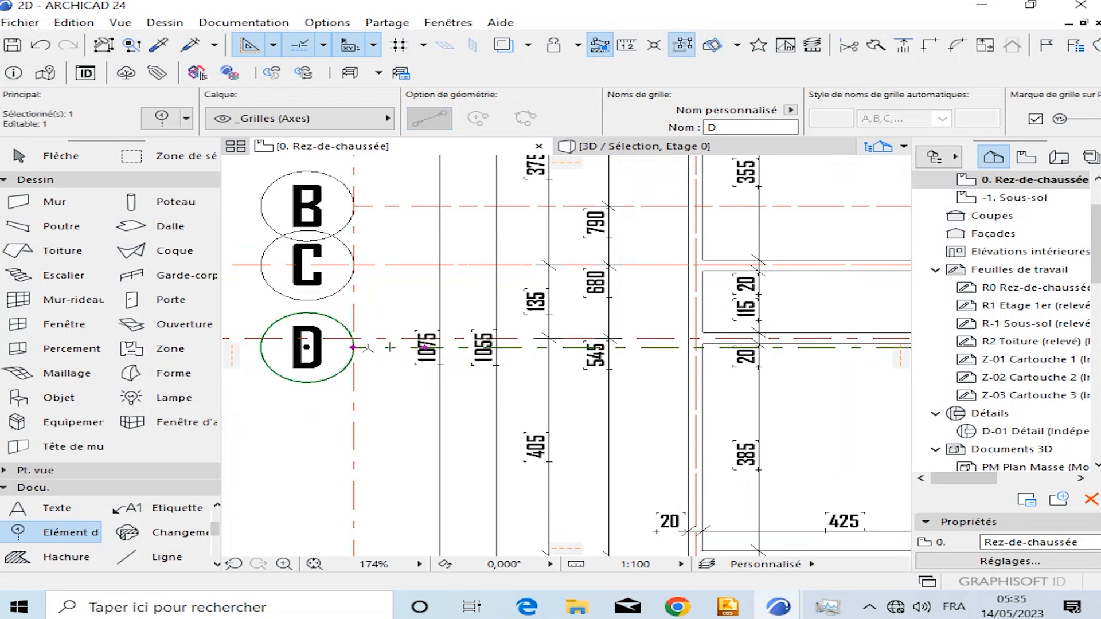
Move grid axis D up so that it lies exactly on the fourth horizontal axis line.
{"action": "key", "text": "ctrl+d"}
{"action": "scroll", "coordinate": [368, 348], "scroll_direction": "up", "scroll_amount": 3}
{"action": "left_click", "coordinate": [362, 352]}
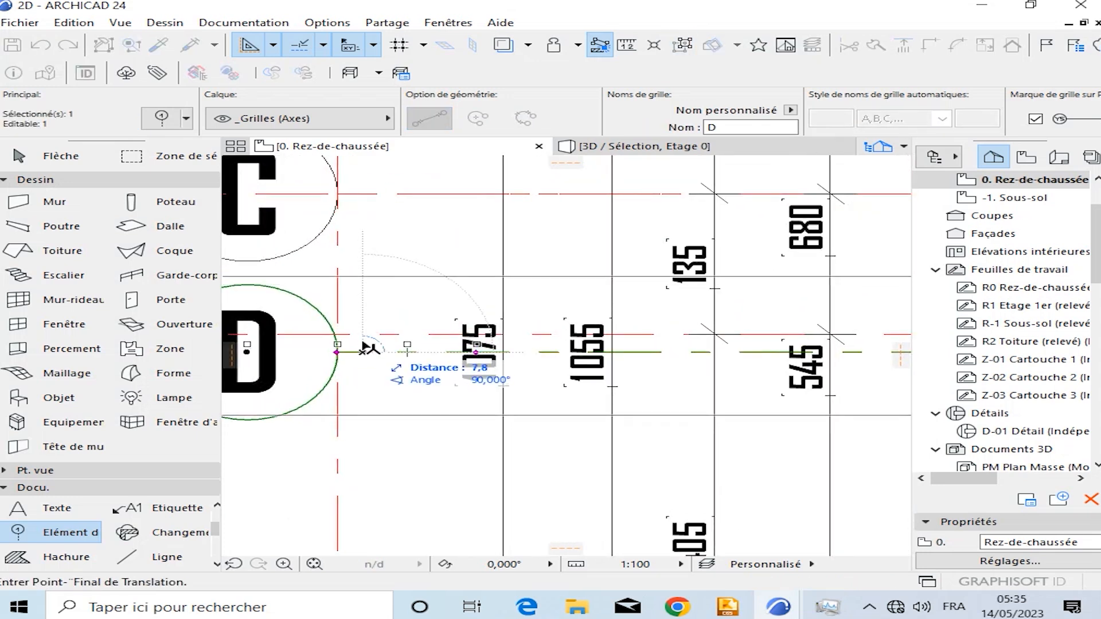
{"action": "left_click", "coordinate": [363, 335]}
{"action": "scroll", "coordinate": [362, 335], "scroll_direction": "down", "scroll_amount": 4}
{"action": "middle_click_drag", "start_coordinate": [363, 335], "coordinate": [356, 305]}
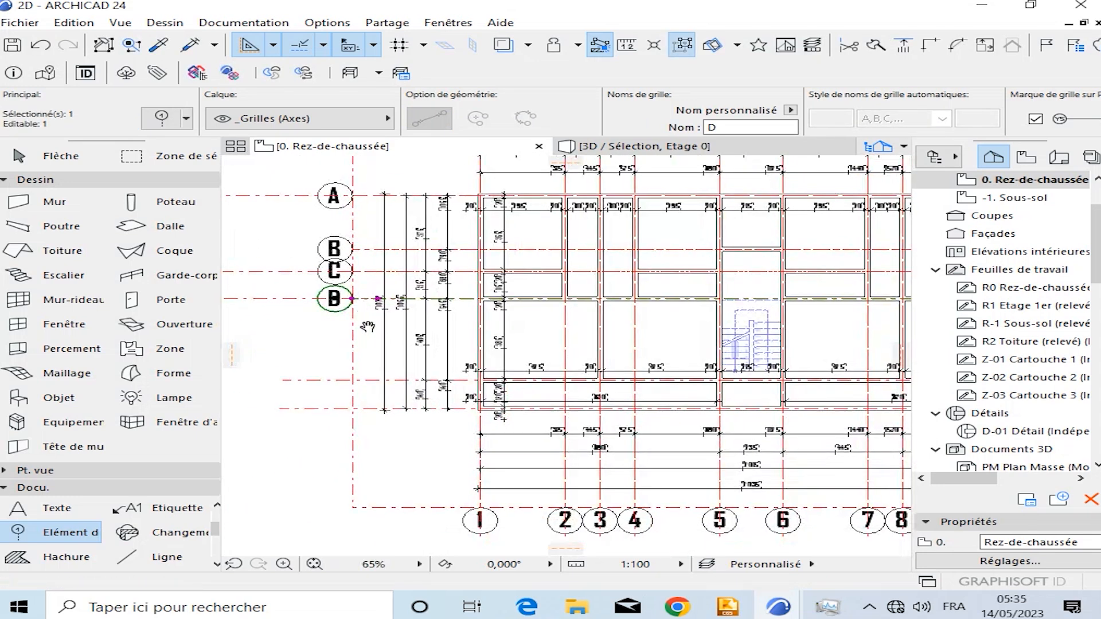
{"action": "key", "text": "Escape"}
Place grid axes E and F along the two lowest horizontal axis lines, each spanning between the two vertical frame lines.
{"action": "left_click", "coordinate": [351, 379]}
{"action": "scroll", "coordinate": [742, 344], "scroll_direction": "right", "scroll_amount": 5}
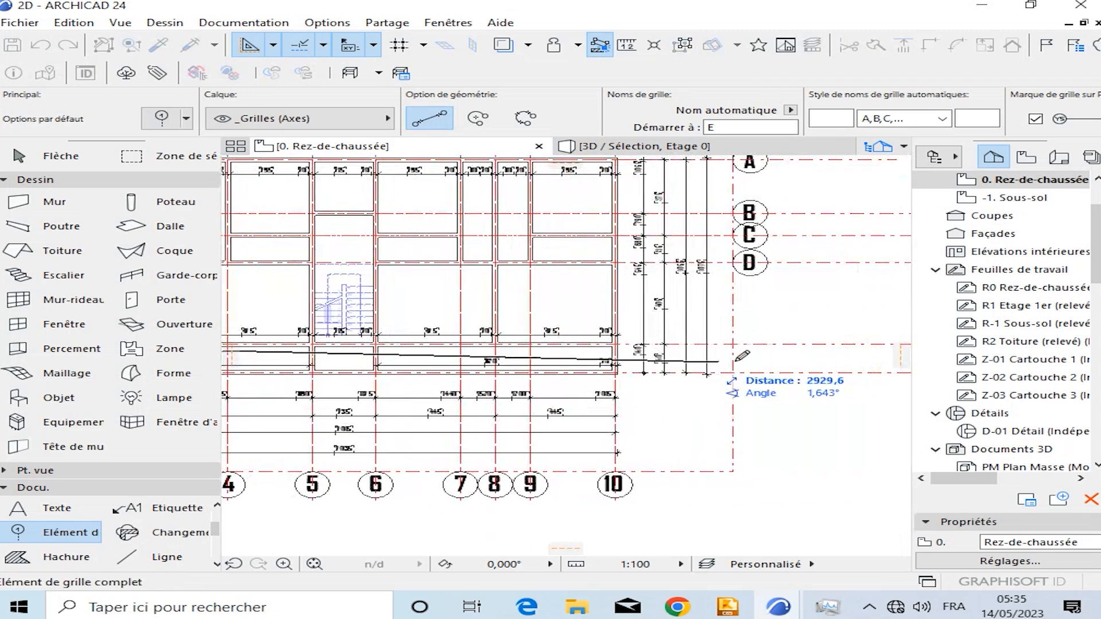
{"action": "left_click", "coordinate": [735, 346]}
{"action": "left_click", "coordinate": [735, 373]}
{"action": "scroll", "coordinate": [735, 372], "scroll_direction": "down", "scroll_amount": 5}
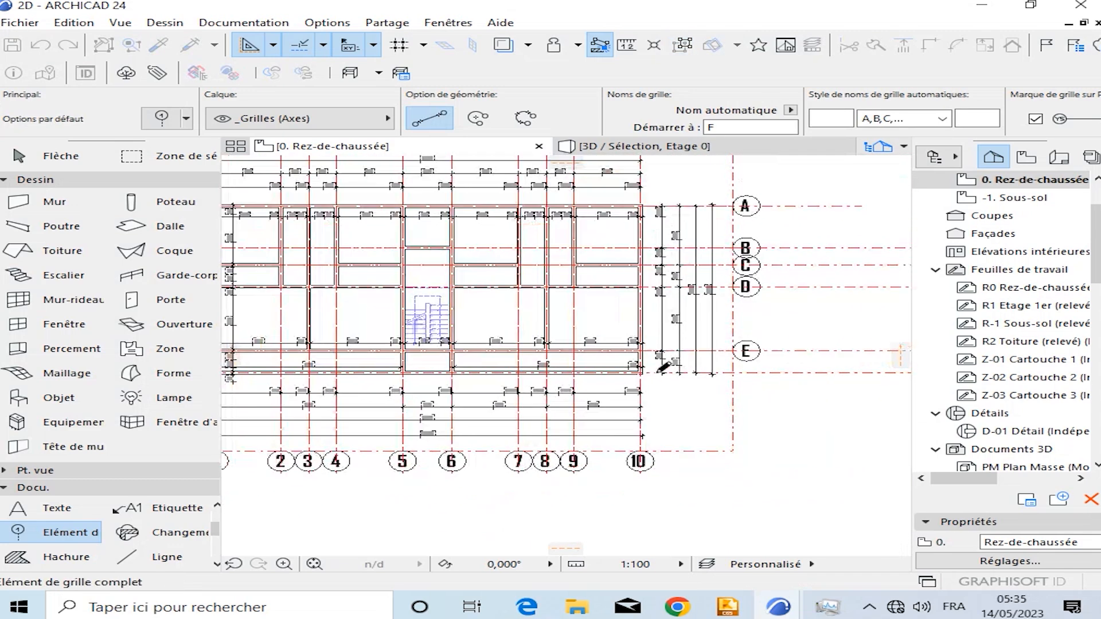
{"action": "scroll", "coordinate": [434, 390], "scroll_direction": "up", "scroll_amount": 3}
{"action": "left_click", "coordinate": [446, 359]}
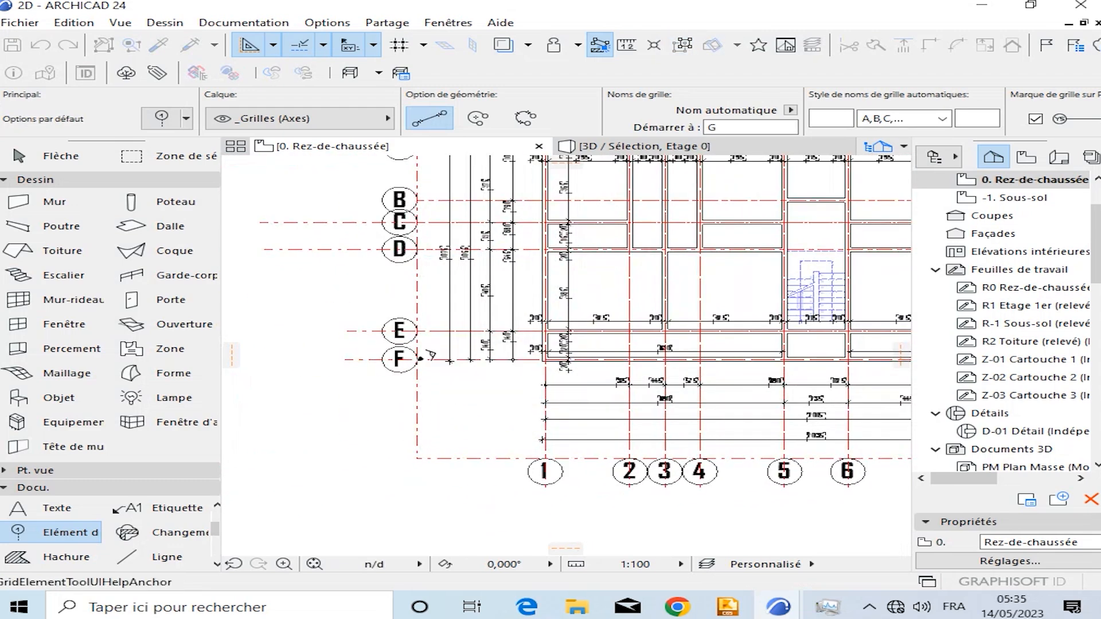
{"action": "scroll", "coordinate": [415, 361], "scroll_direction": "down", "scroll_amount": 3}
{"action": "middle_click_drag", "start_coordinate": [436, 327], "coordinate": [402, 375]}
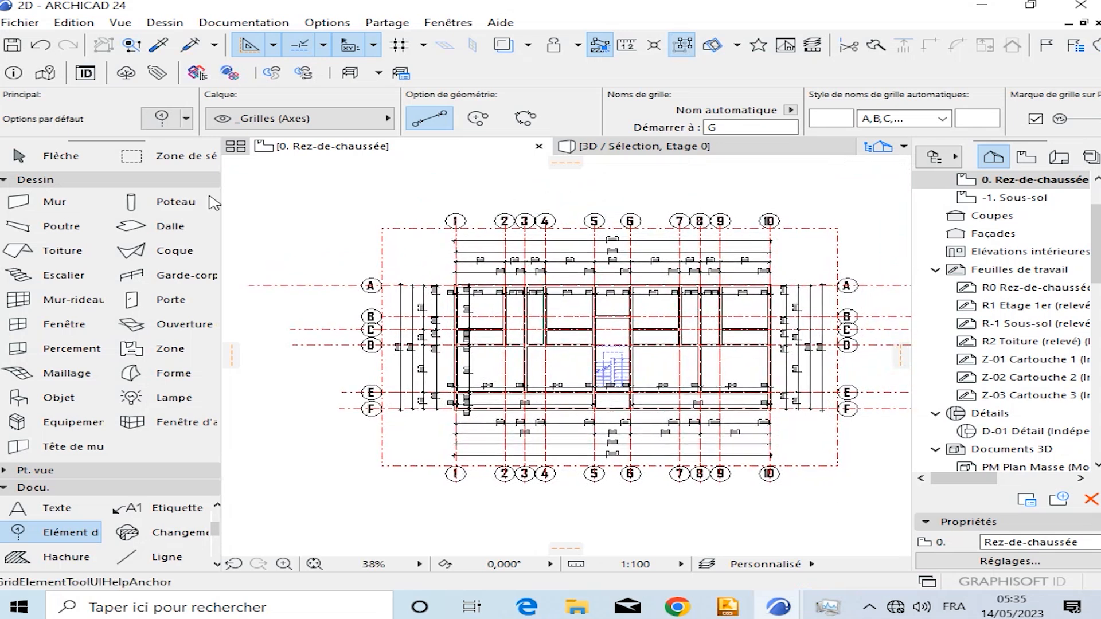
Enclose the whole ground floor plan, including all grid bubbles, in a rectangular marquee.
{"action": "left_click", "coordinate": [171, 158]}
{"action": "middle_click_drag", "start_coordinate": [324, 242], "coordinate": [269, 193]}
{"action": "left_click", "coordinate": [291, 160]}
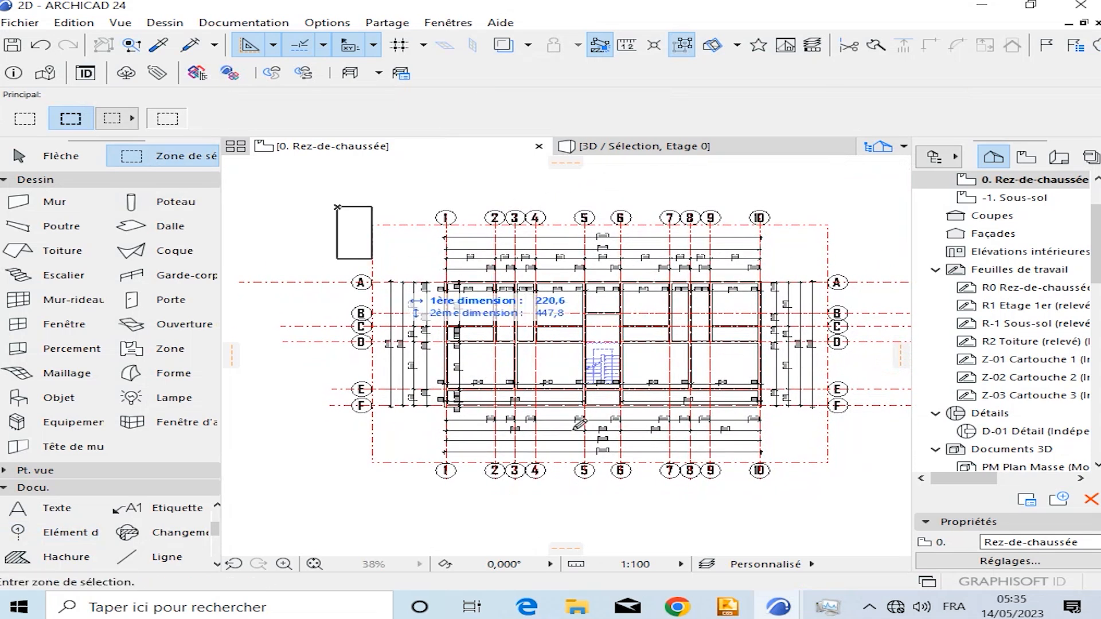
{"action": "left_click", "coordinate": [836, 433]}
{"action": "middle_click_drag", "start_coordinate": [836, 433], "coordinate": [862, 495]}
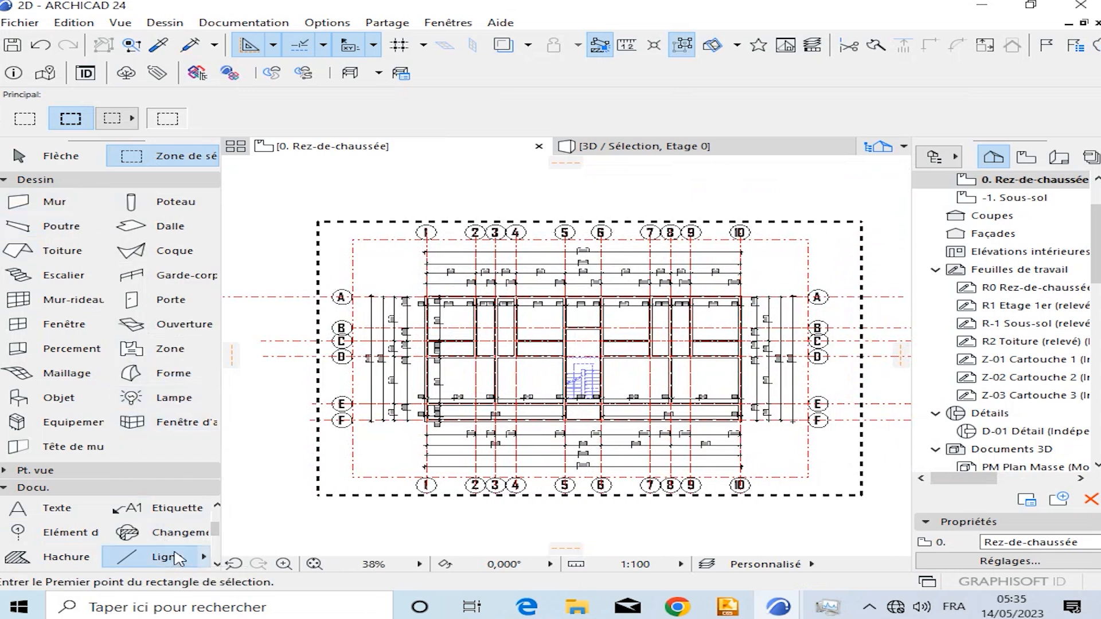
Select all the construction axis lines within the marquee and delete them.
{"action": "left_click", "coordinate": [182, 554]}
{"action": "key", "text": "ctrl+a"}
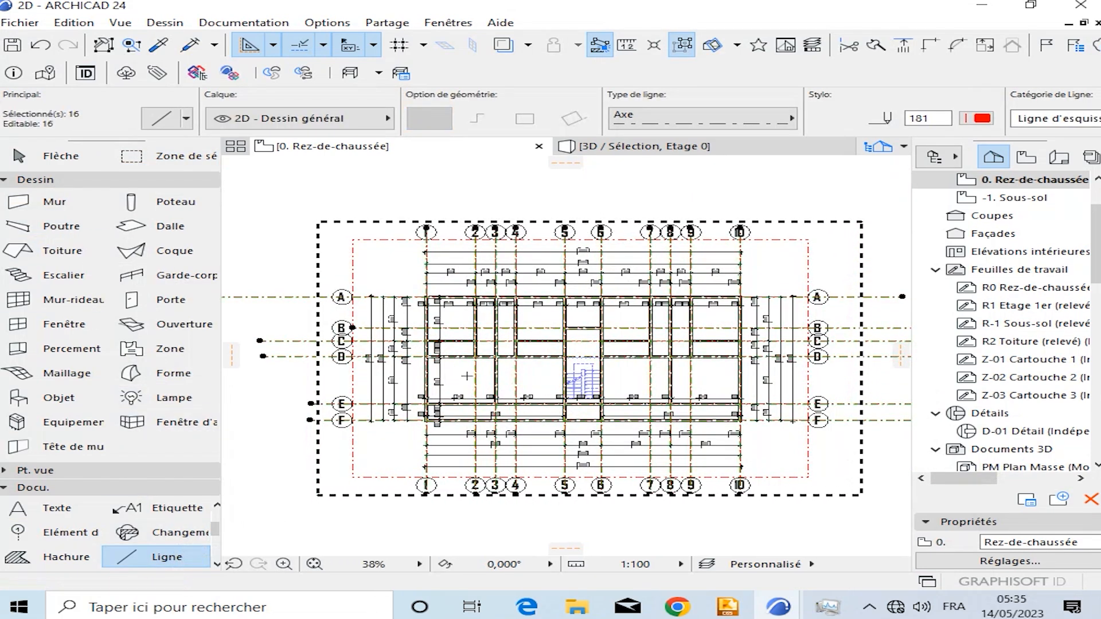
{"action": "key", "text": "Escape"}
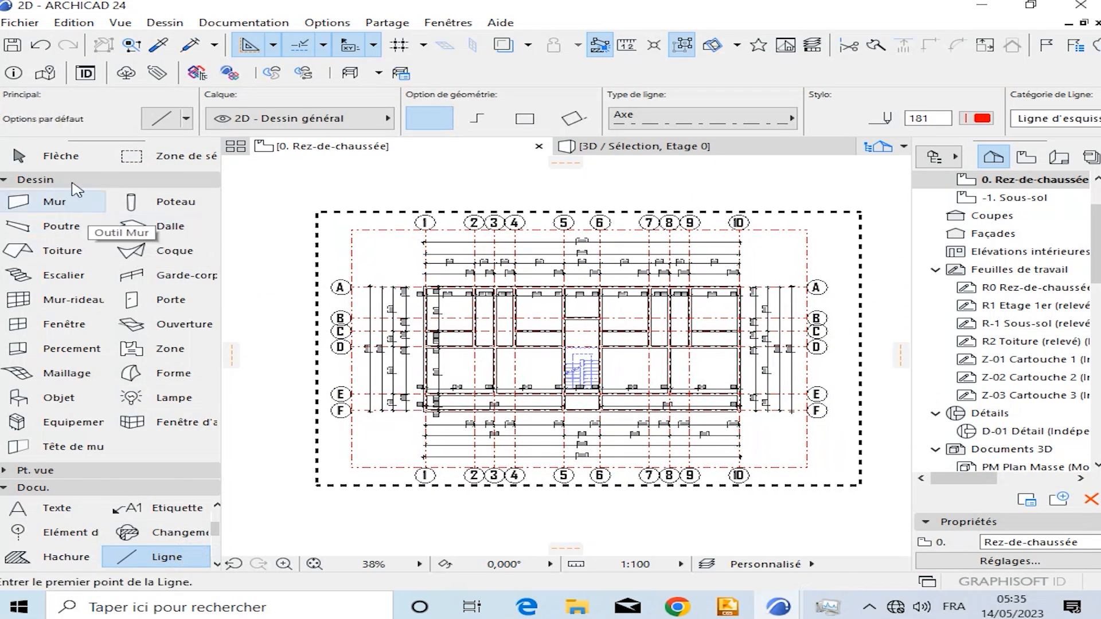
Delete the rectangular axis frame around the plan and clear the marquee.
{"action": "left_click", "coordinate": [57, 155]}
{"action": "mouse_move", "coordinate": [530, 365]}
{"action": "middle_mouse_down"}
{"action": "mouse_move", "coordinate": [525, 391]}
{"action": "mouse_move", "coordinate": [530, 376]}
{"action": "middle_mouse_up"}
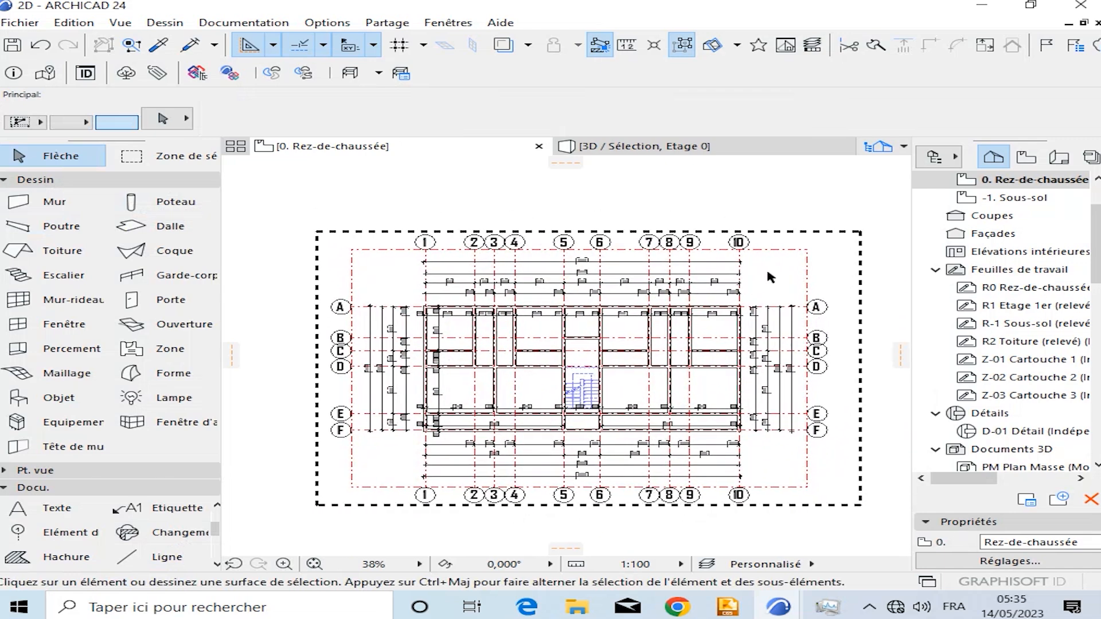
{"action": "left_click", "coordinate": [775, 293]}
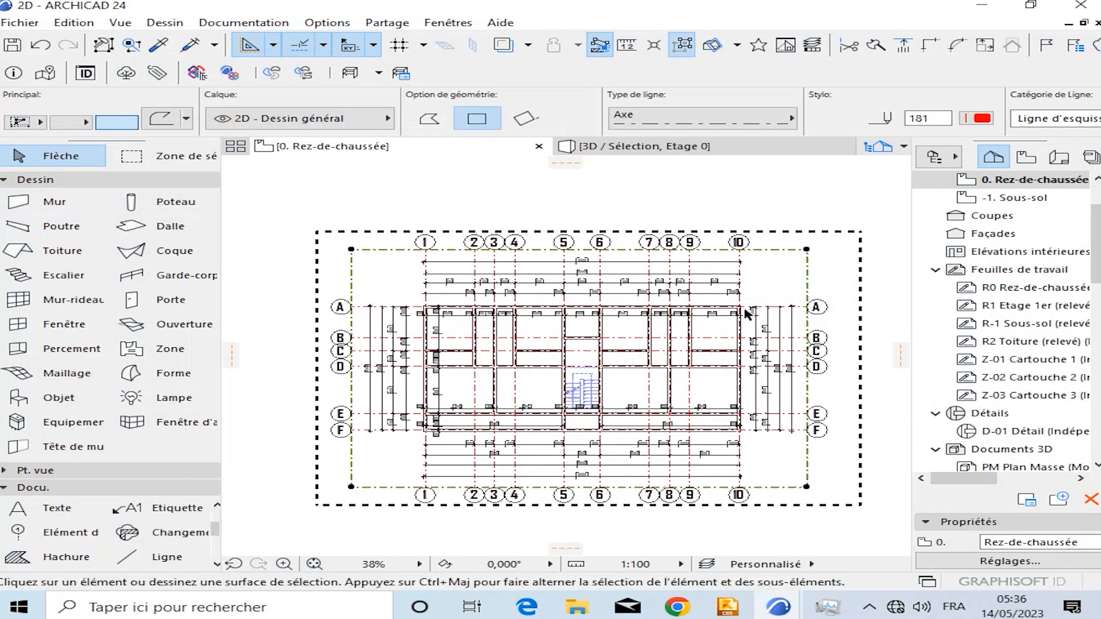
{"action": "key", "text": "Delete"}
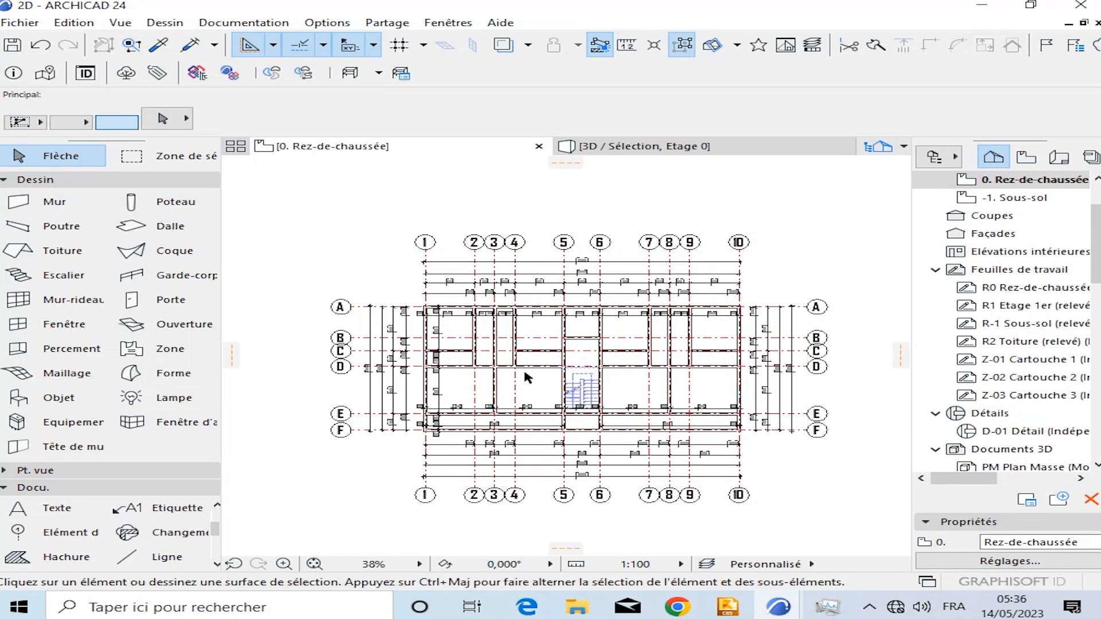
{"action": "scroll", "coordinate": [527, 378], "scroll_direction": "up", "scroll_amount": 6}
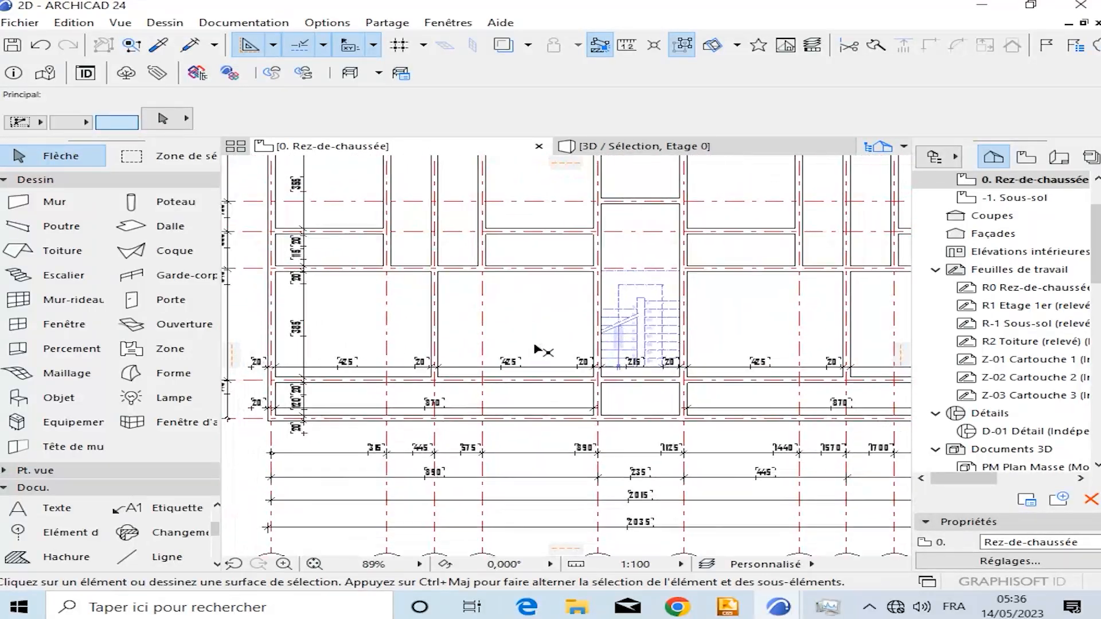
{"action": "scroll", "coordinate": [539, 351], "scroll_direction": "down", "scroll_amount": 5}
{"action": "scroll", "coordinate": [573, 362], "scroll_direction": "up", "scroll_amount": 6}
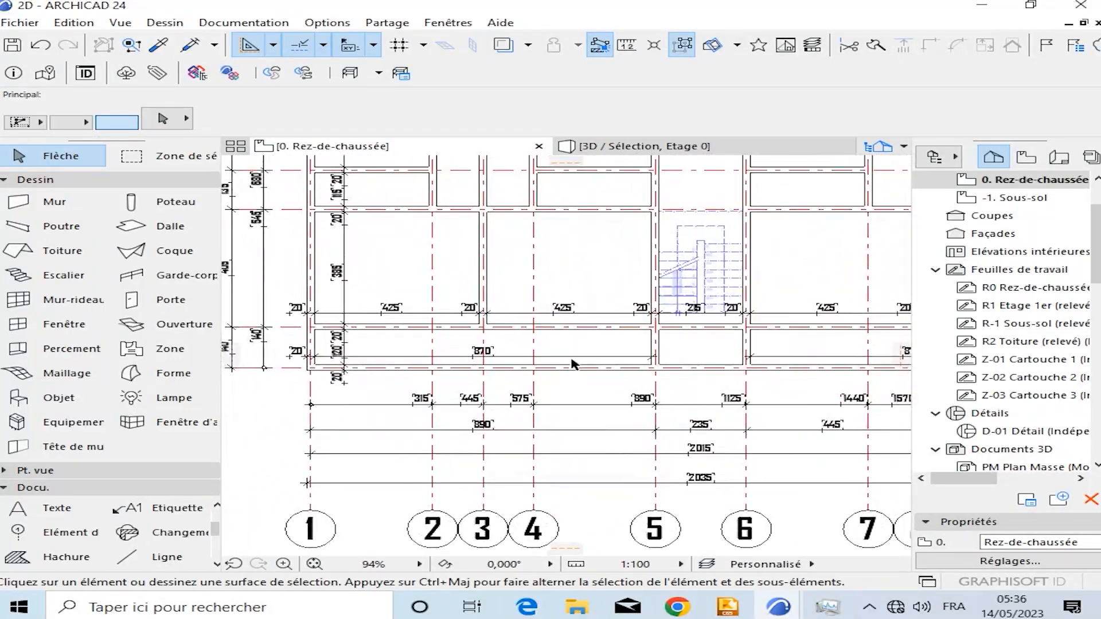
{"action": "scroll", "coordinate": [572, 363], "scroll_direction": "down", "scroll_amount": 3}
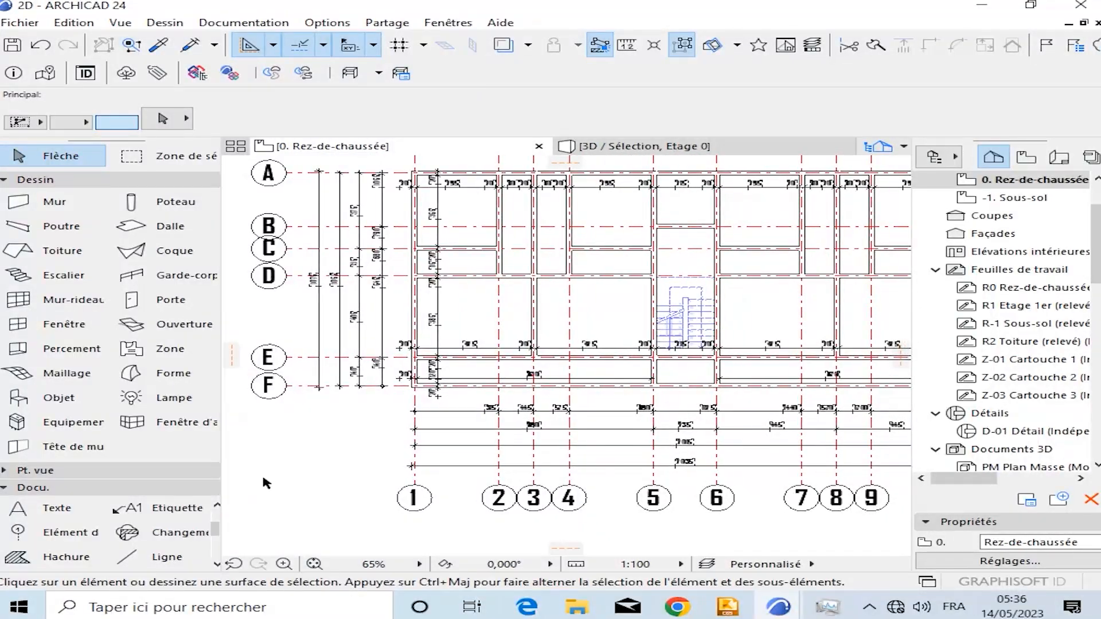
Activate the Text tool and accept its default settings with bold Agency FB at 2.00 mm height.
{"action": "left_click", "coordinate": [55, 511]}
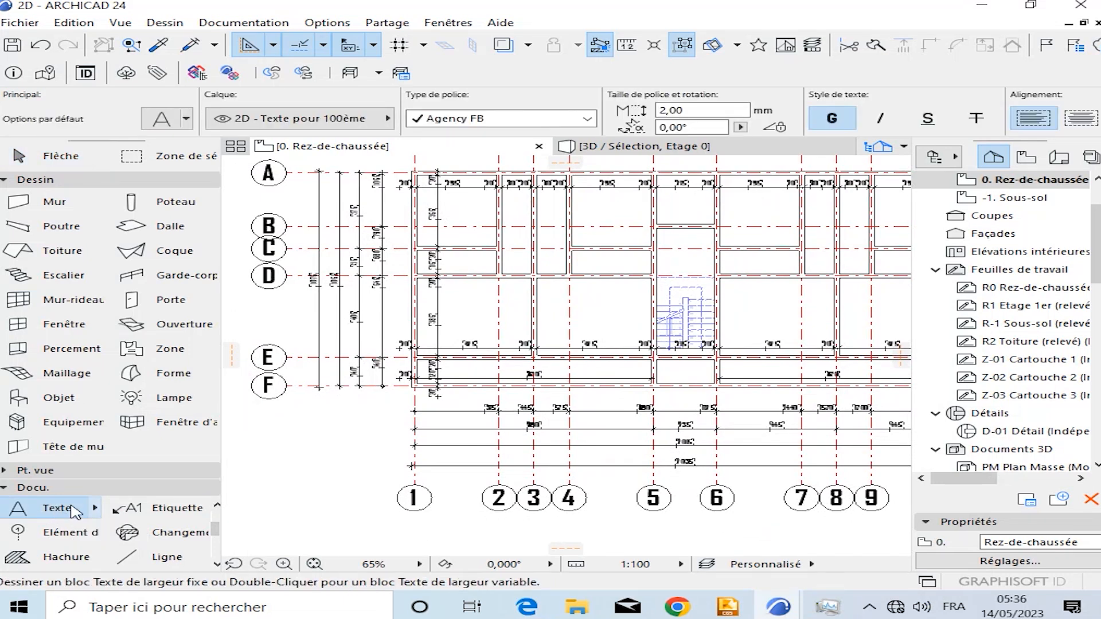
{"action": "double_click", "coordinate": [75, 510]}
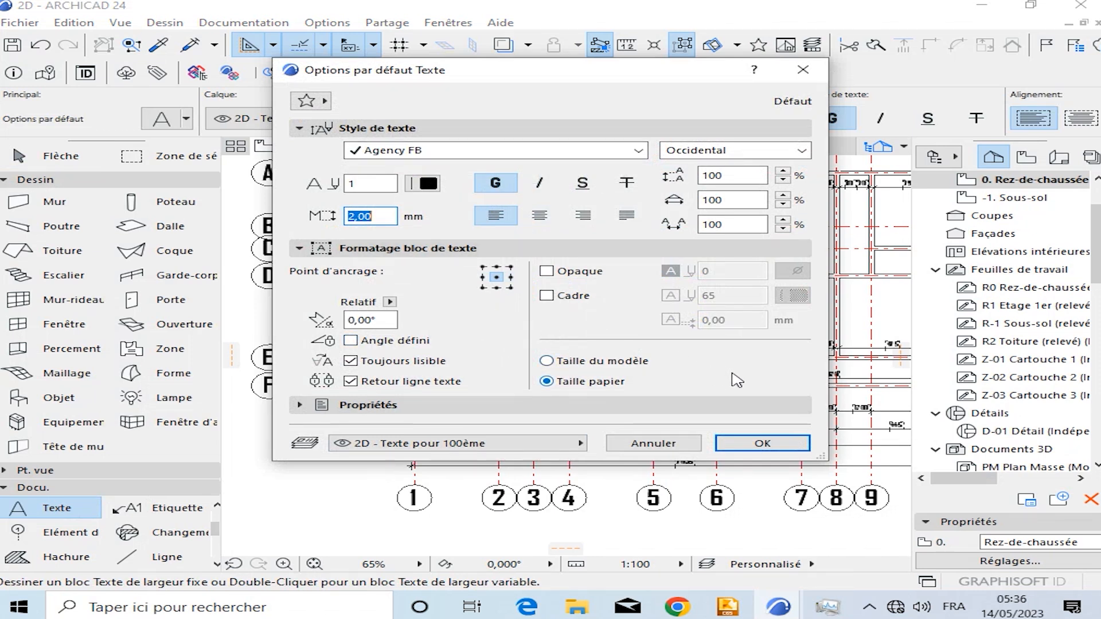
{"action": "left_click", "coordinate": [762, 443]}
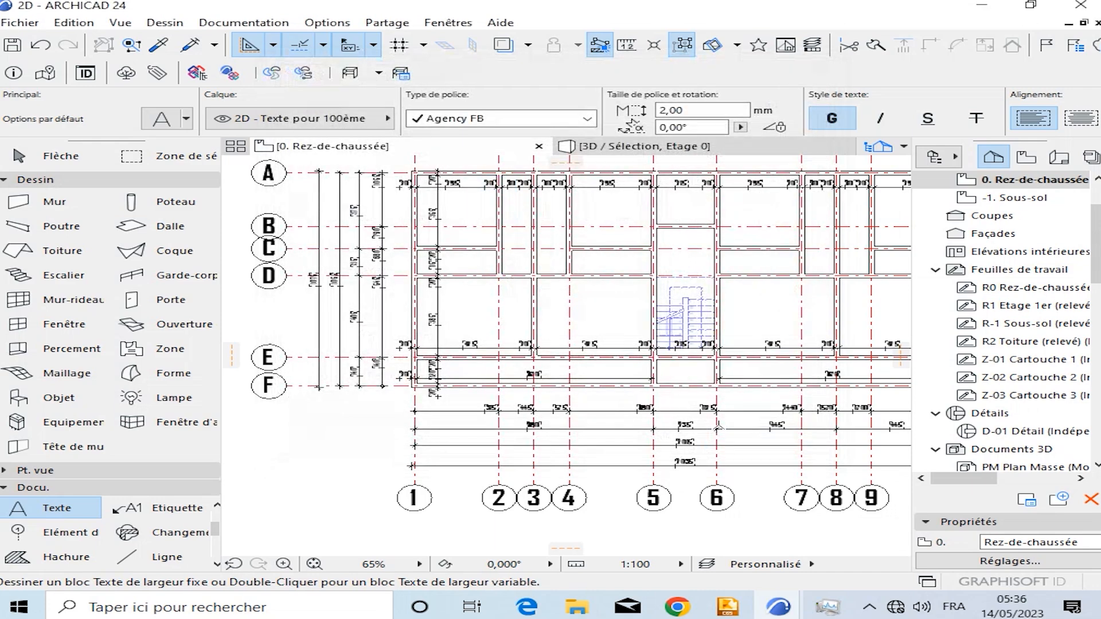
Add the text label "Lg(20x30)" just above the beam on axis D, between axes 6 and 7.
{"action": "scroll", "coordinate": [590, 333], "scroll_direction": "up", "scroll_amount": 5}
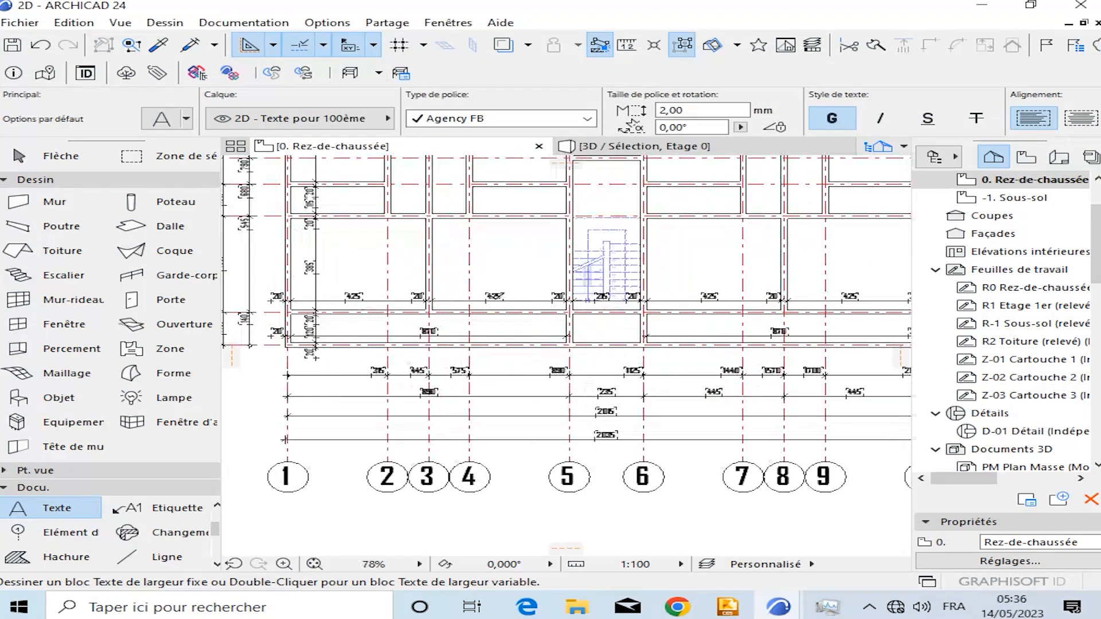
{"action": "middle_click_drag", "start_coordinate": [633, 309], "coordinate": [447, 346]}
{"action": "scroll", "coordinate": [447, 345], "scroll_direction": "down", "scroll_amount": 2}
{"action": "middle_click_drag", "start_coordinate": [687, 339], "coordinate": [580, 329]}
{"action": "scroll", "coordinate": [581, 329], "scroll_direction": "up", "scroll_amount": 2}
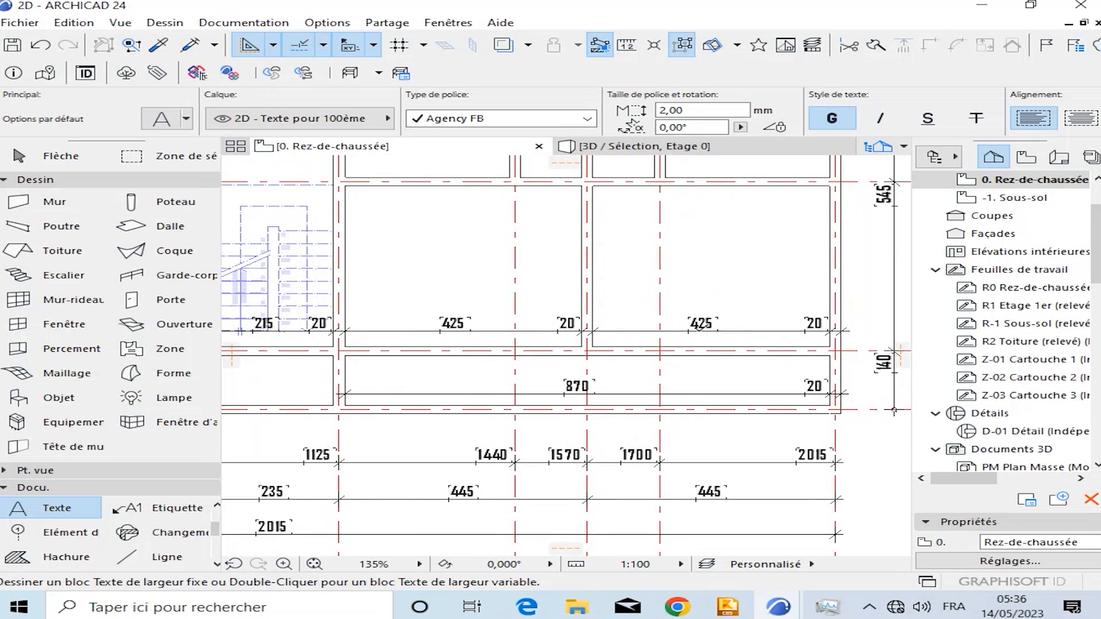
{"action": "middle_click_drag", "start_coordinate": [675, 307], "coordinate": [745, 425]}
{"action": "scroll", "coordinate": [566, 288], "scroll_direction": "up", "scroll_amount": 3}
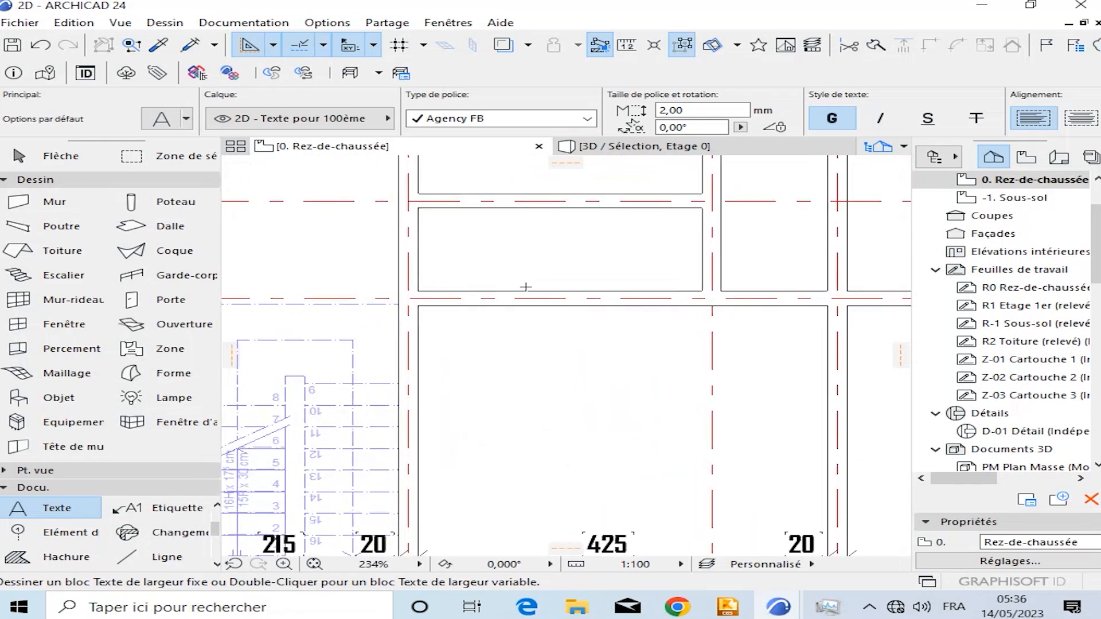
{"action": "left_click", "coordinate": [528, 277]}
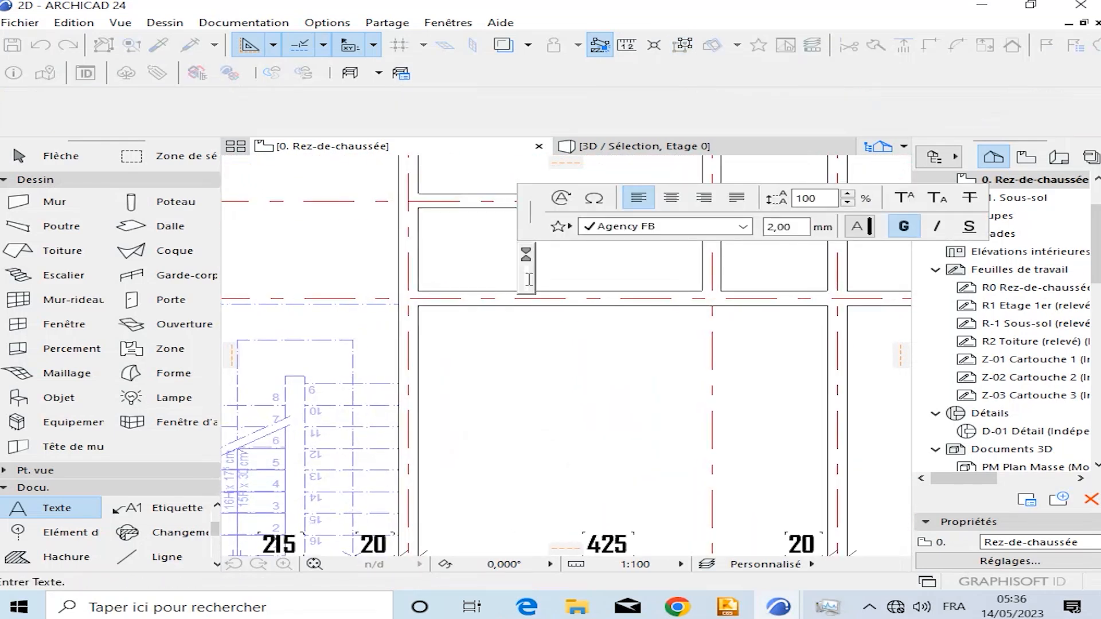
{"action": "type", "text": "Lo"}
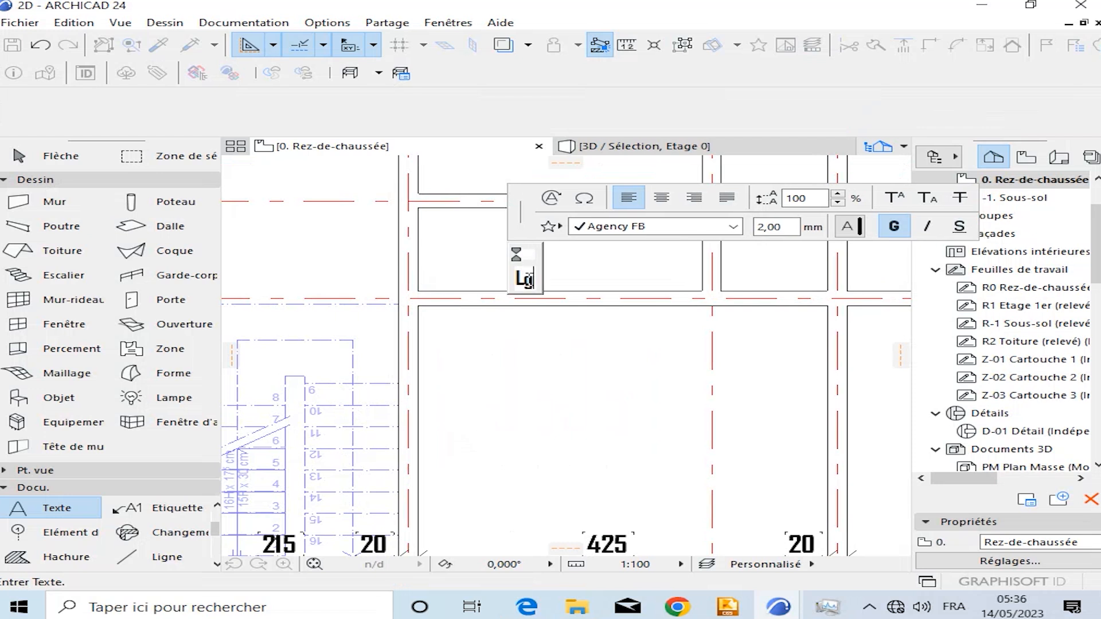
{"action": "type", "text": "e"}
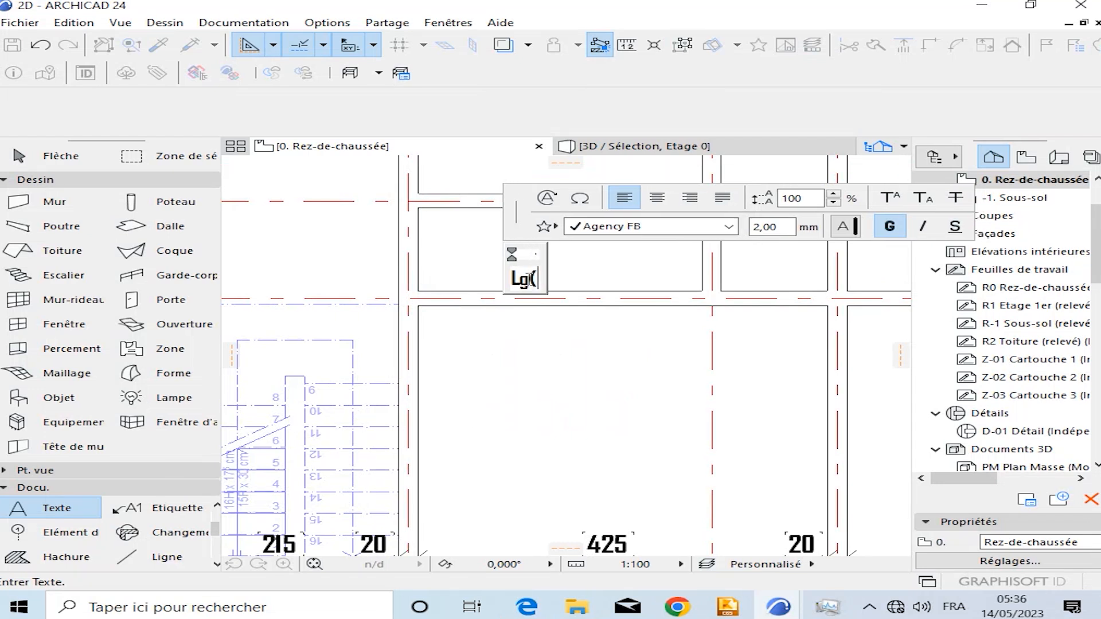
{"action": "type", "text": "20x3"}
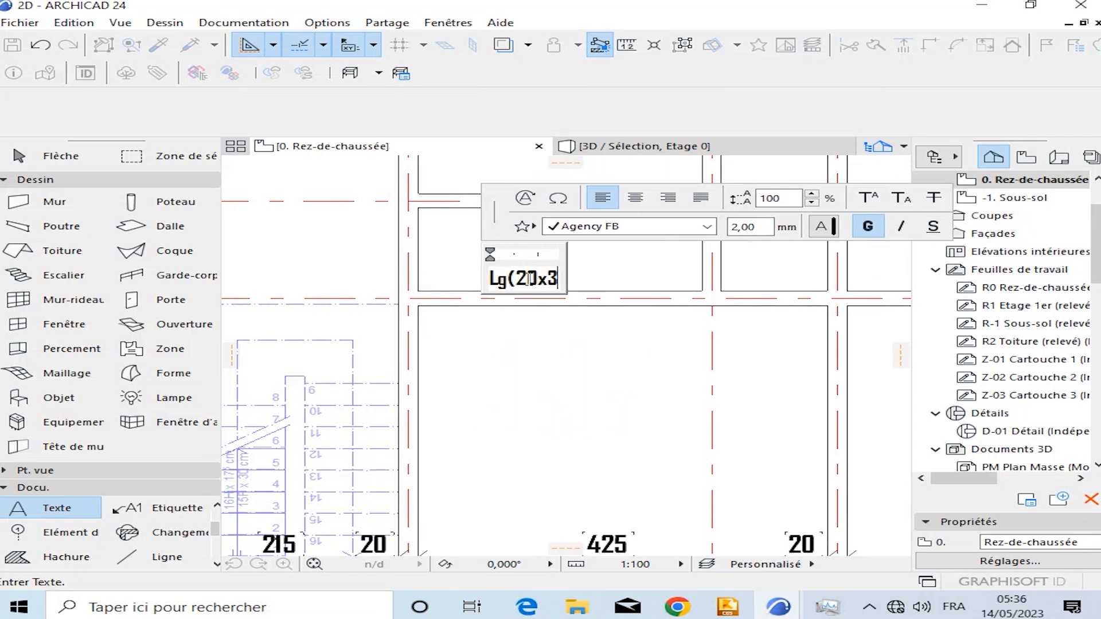
{"action": "type", "text": "0)"}
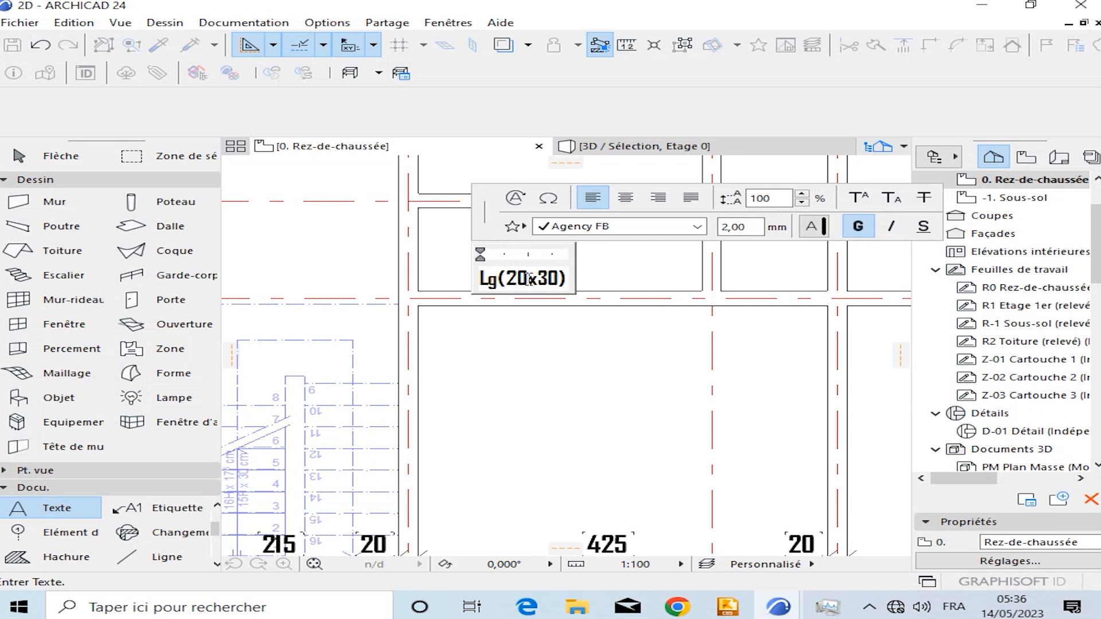
{"action": "left_click", "coordinate": [639, 367]}
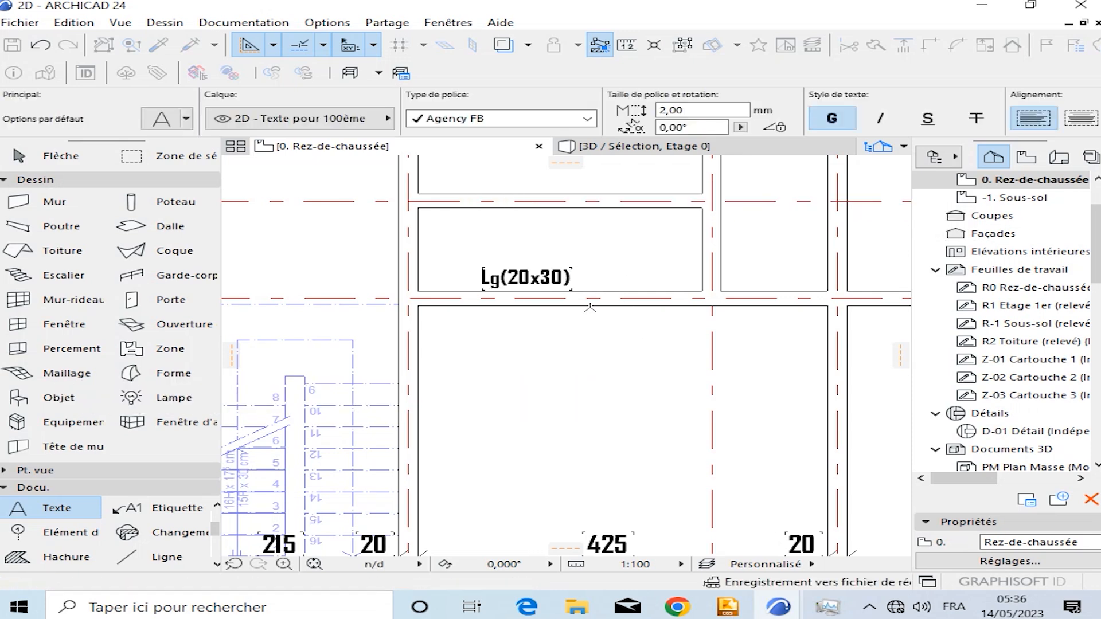
Copy the "Lg(20x30)" label with the multiple-copy translation onto the axis D beam between axes 9 and 10.
{"action": "middle_click_drag", "start_coordinate": [639, 367], "coordinate": [599, 397]}
{"action": "left_click_drag", "start_coordinate": [486, 318], "coordinate": [513, 297]}
{"action": "right_click", "coordinate": [515, 292]}
{"action": "mouse_move", "coordinate": [579, 372]}
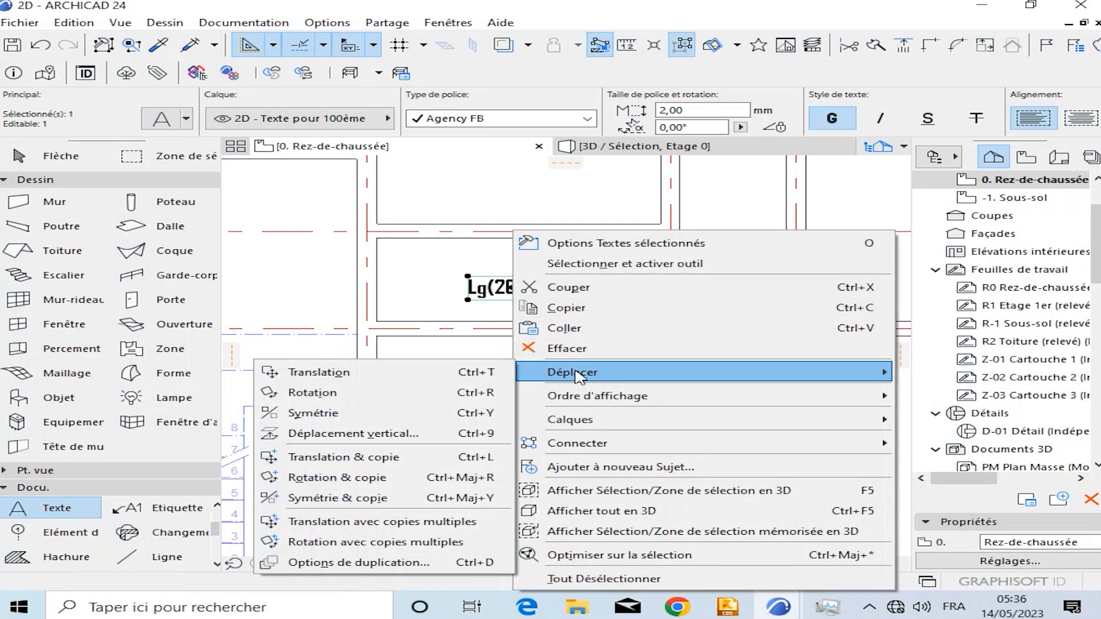
{"action": "left_click", "coordinate": [401, 522]}
{"action": "left_click", "coordinate": [558, 299]}
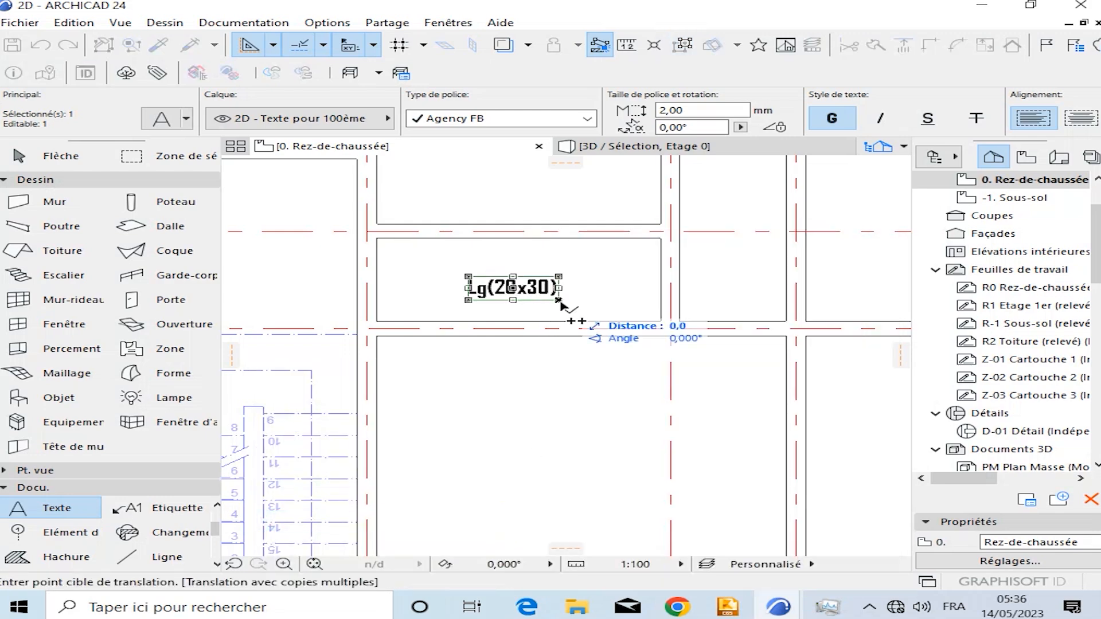
{"action": "scroll", "coordinate": [559, 299], "scroll_direction": "down", "scroll_amount": 5}
{"action": "scroll", "coordinate": [659, 326], "scroll_direction": "up", "scroll_amount": 6}
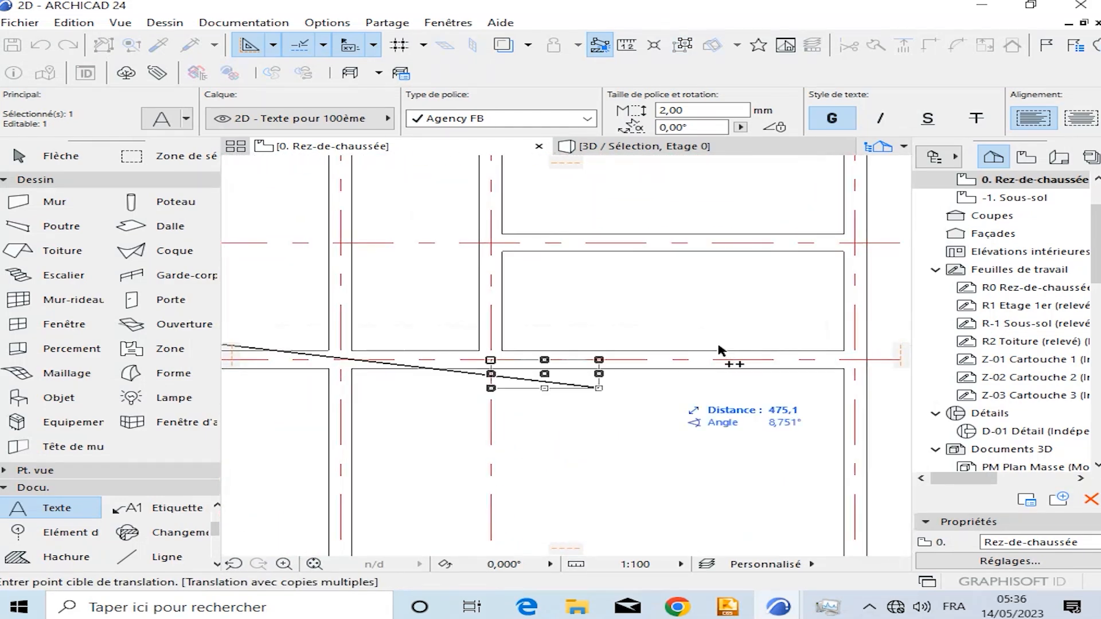
{"action": "left_click", "coordinate": [725, 352]}
Place further copies of the label on the axis D beam between axes 4 and 5 and on the axis F beam near axis 2.
{"action": "scroll", "coordinate": [726, 348], "scroll_direction": "down", "scroll_amount": 4}
{"action": "scroll", "coordinate": [717, 343], "scroll_direction": "down", "scroll_amount": 3}
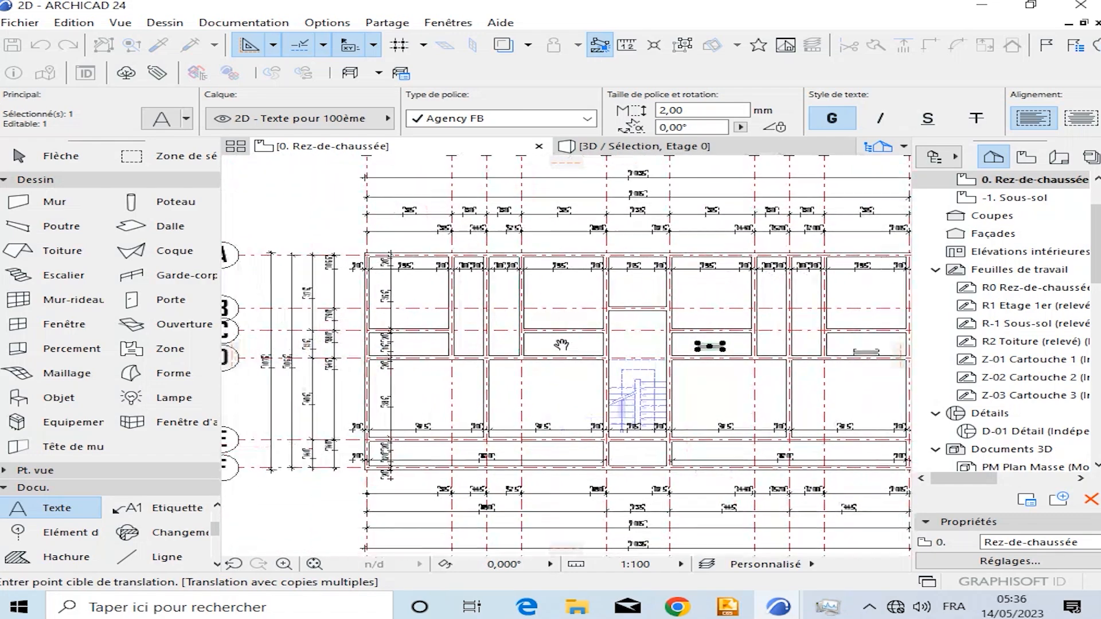
{"action": "scroll", "coordinate": [594, 337], "scroll_direction": "up", "scroll_amount": 8}
{"action": "scroll", "coordinate": [596, 333], "scroll_direction": "down", "scroll_amount": 4}
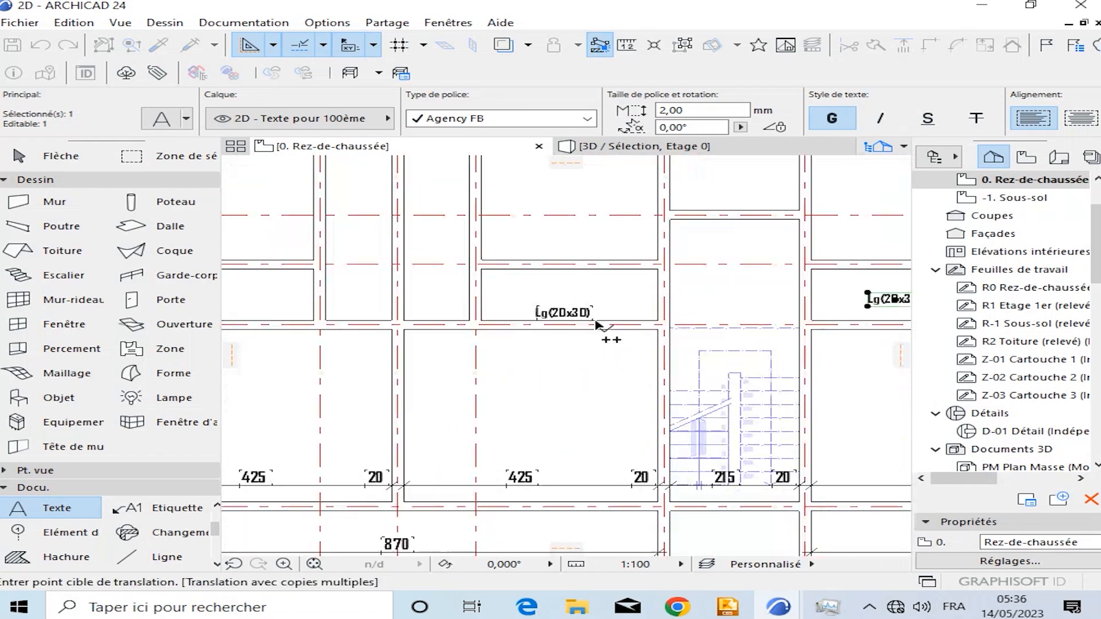
{"action": "scroll", "coordinate": [516, 404], "scroll_direction": "up", "scroll_amount": 5}
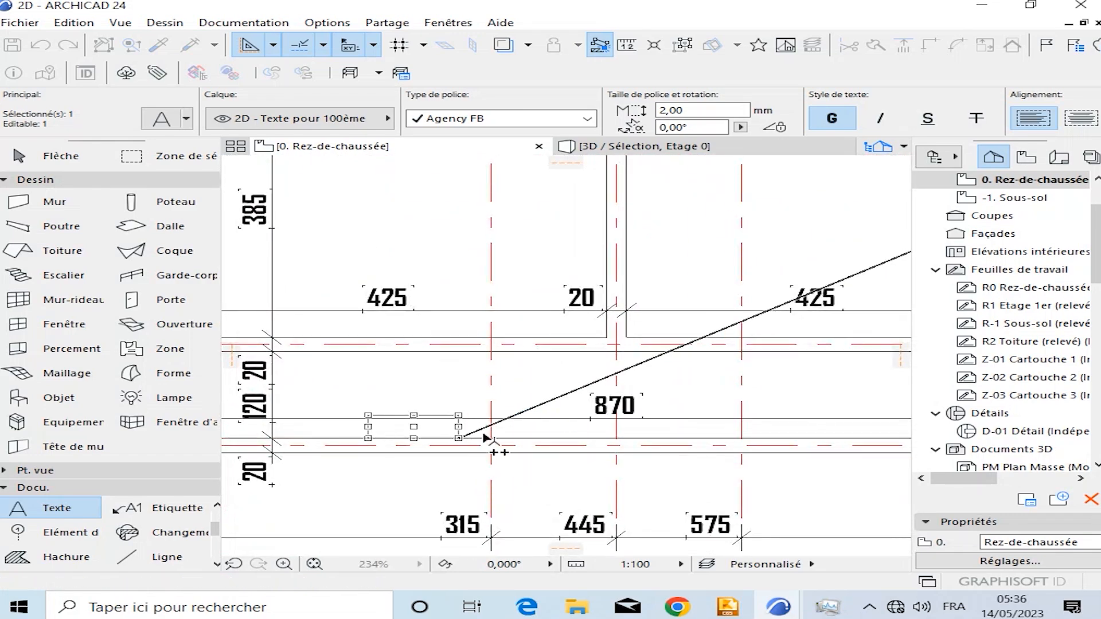
{"action": "scroll", "coordinate": [493, 444], "scroll_direction": "down", "scroll_amount": 6}
Place label copies above the axis A beam between axes 9 and 10 and above the axis C beam between axes 4 and 5.
{"action": "scroll", "coordinate": [745, 314], "scroll_direction": "up", "scroll_amount": 6}
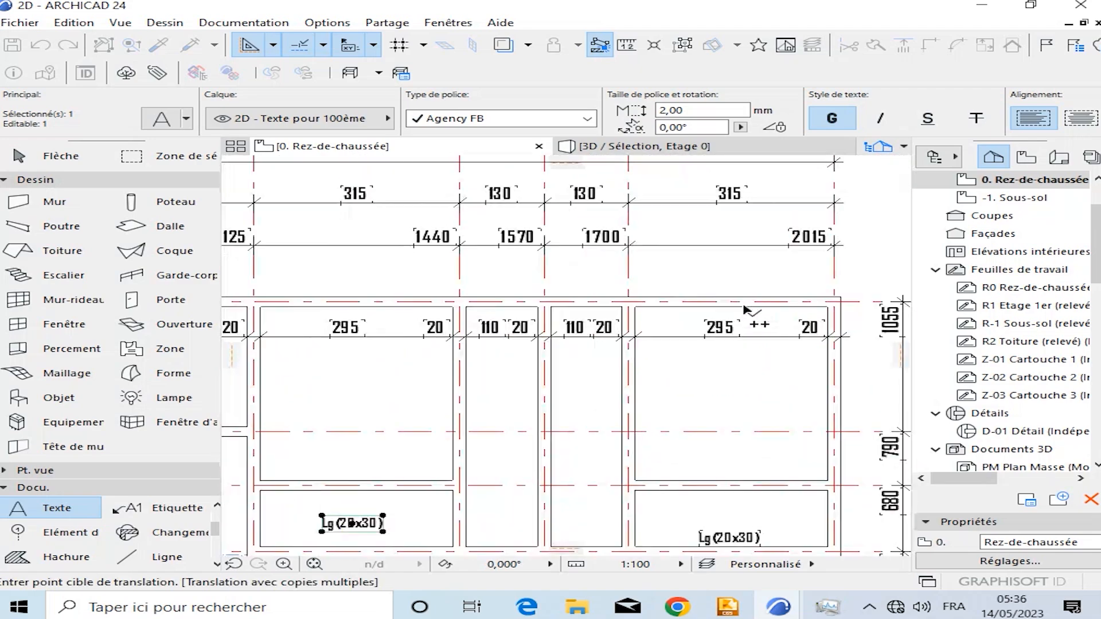
{"action": "left_click", "coordinate": [732, 292]}
{"action": "scroll", "coordinate": [732, 292], "scroll_direction": "down", "scroll_amount": 4}
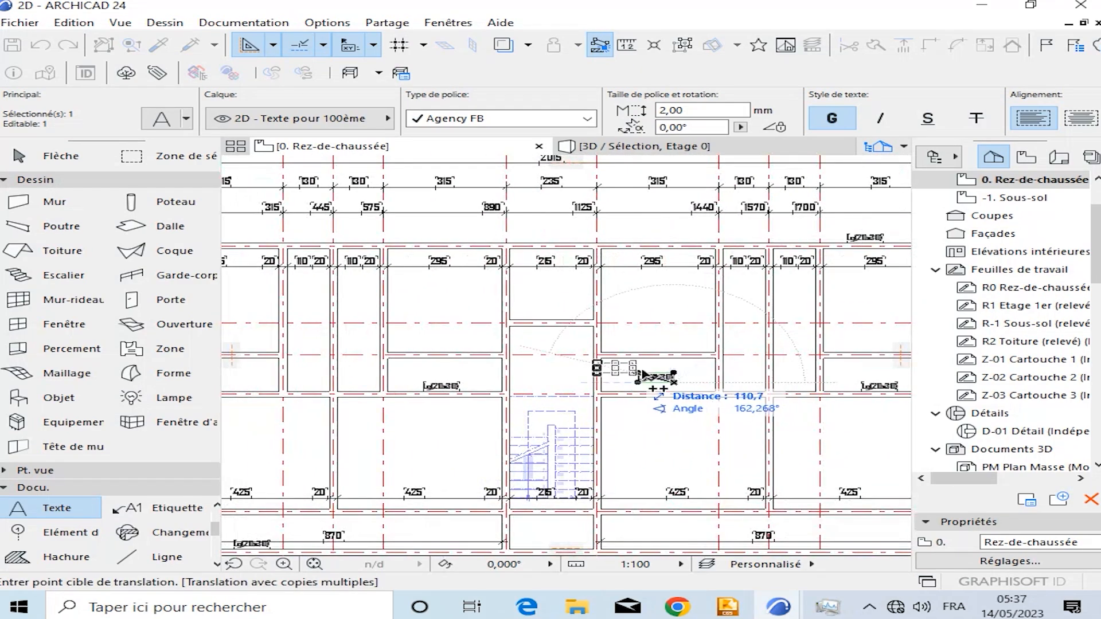
{"action": "scroll", "coordinate": [528, 351], "scroll_direction": "up", "scroll_amount": 4}
{"action": "left_click", "coordinate": [462, 346]}
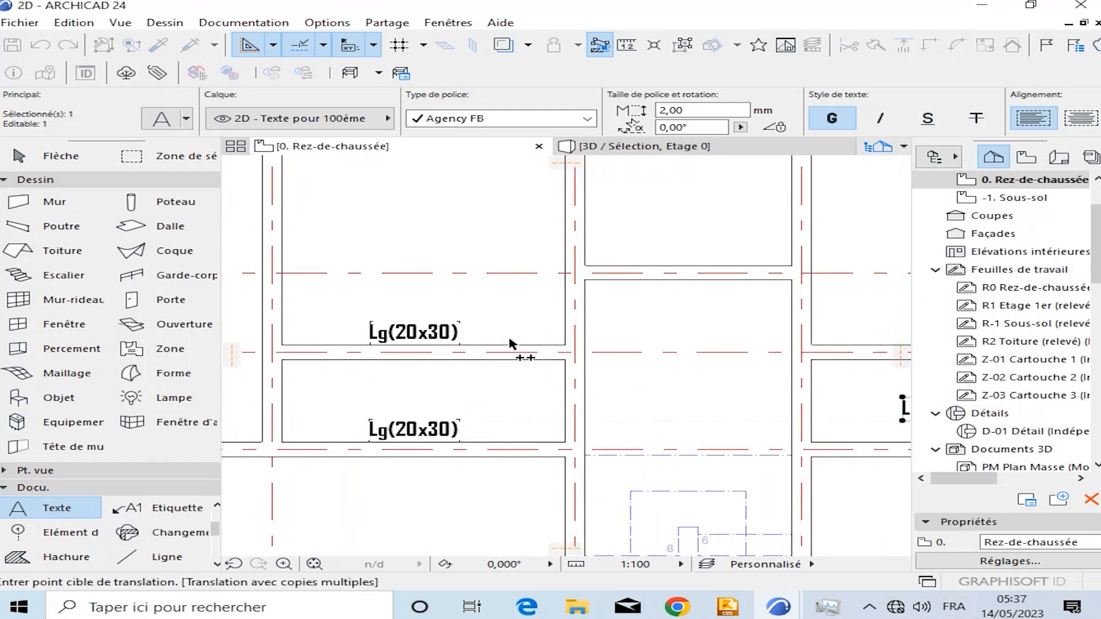
Copy the 90° rotated "Lg(20x30)" label beside the axis 10 beam between axes D and E, ending the multiple copy.
{"action": "scroll", "coordinate": [516, 347], "scroll_direction": "down", "scroll_amount": 4}
{"action": "scroll", "coordinate": [598, 448], "scroll_direction": "up", "scroll_amount": 8}
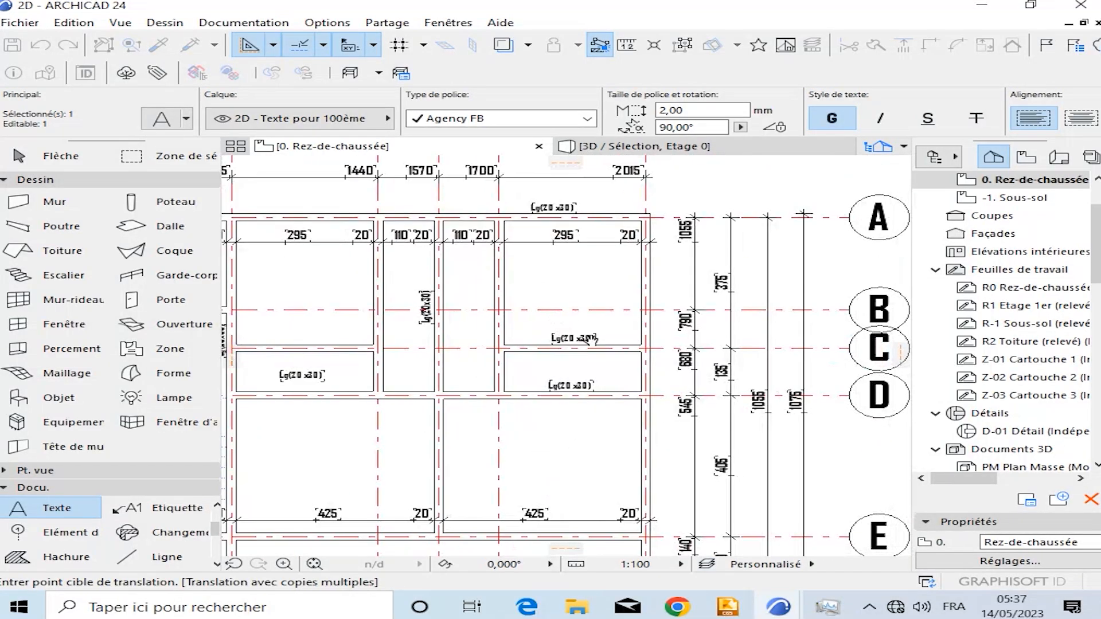
{"action": "middle_click_drag", "start_coordinate": [611, 414], "coordinate": [559, 283]}
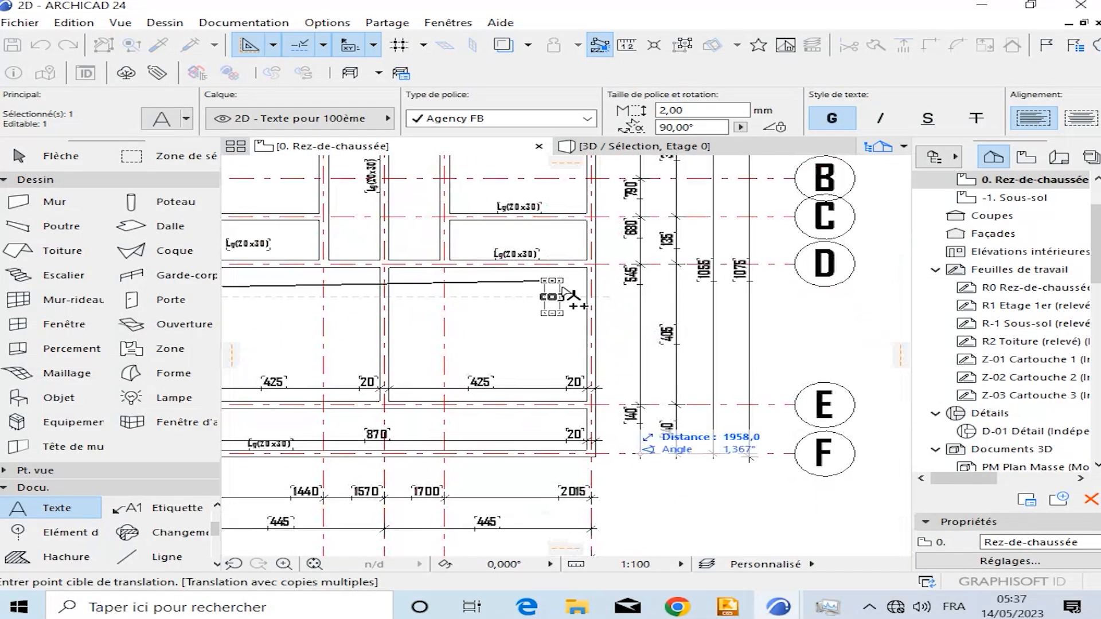
{"action": "scroll", "coordinate": [573, 315], "scroll_direction": "up", "scroll_amount": 5}
{"action": "left_click", "coordinate": [609, 250]}
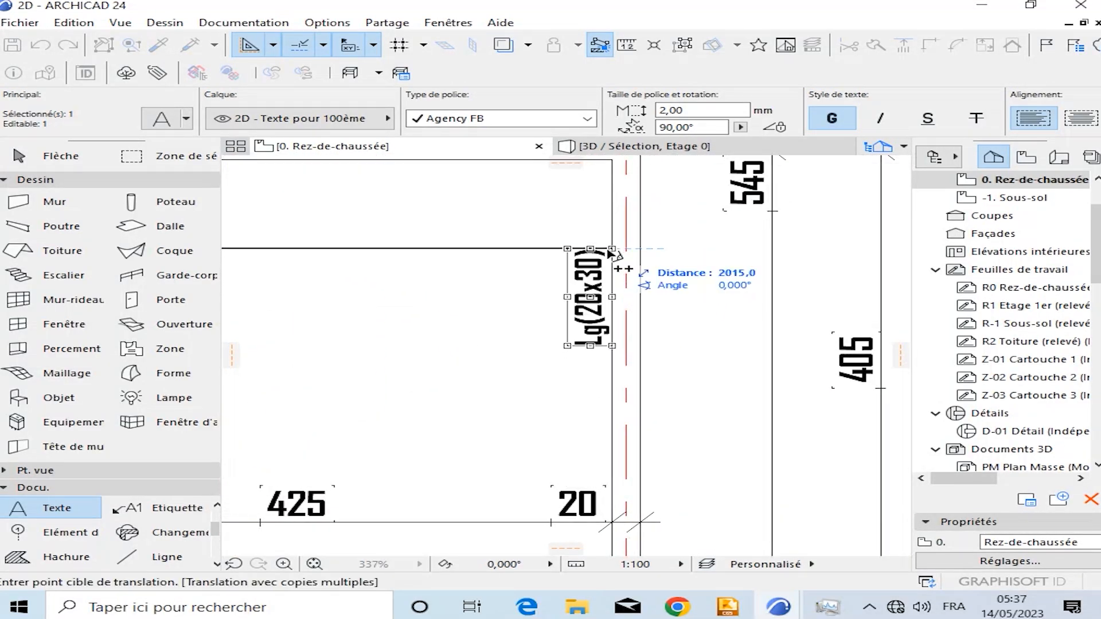
{"action": "scroll", "coordinate": [607, 253], "scroll_direction": "down", "scroll_amount": 4}
{"action": "key", "text": "Escape"}
Activate the Column tool and set its default section to 20 by 40, reviewing the segment settings.
{"action": "scroll", "coordinate": [519, 295], "scroll_direction": "down", "scroll_amount": 2}
{"action": "scroll", "coordinate": [516, 295], "scroll_direction": "down", "scroll_amount": 2}
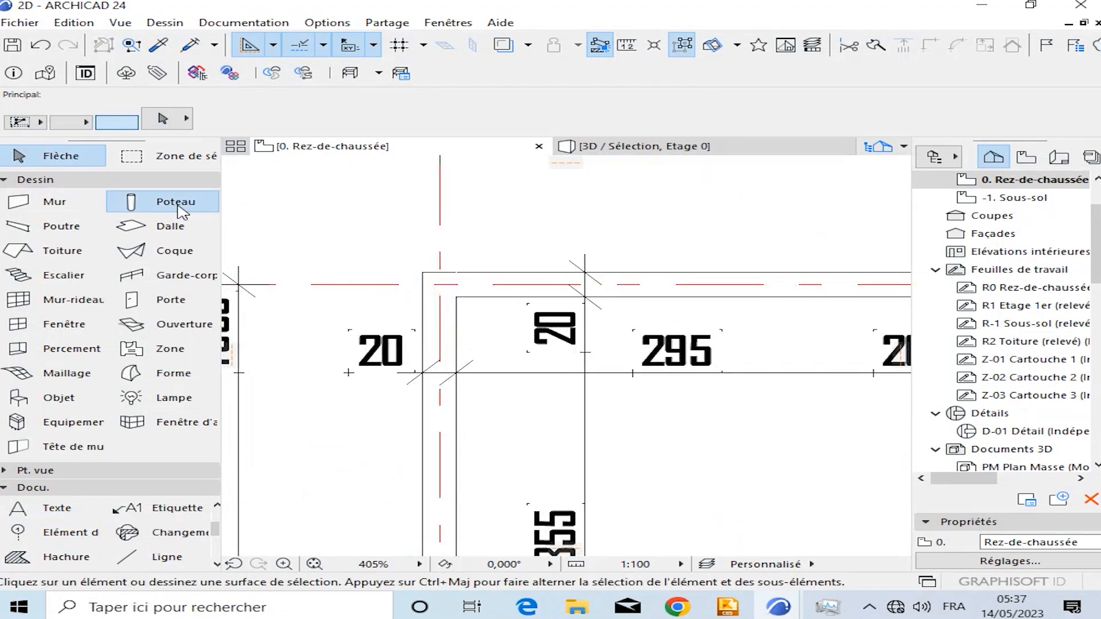
{"action": "left_click", "coordinate": [172, 204]}
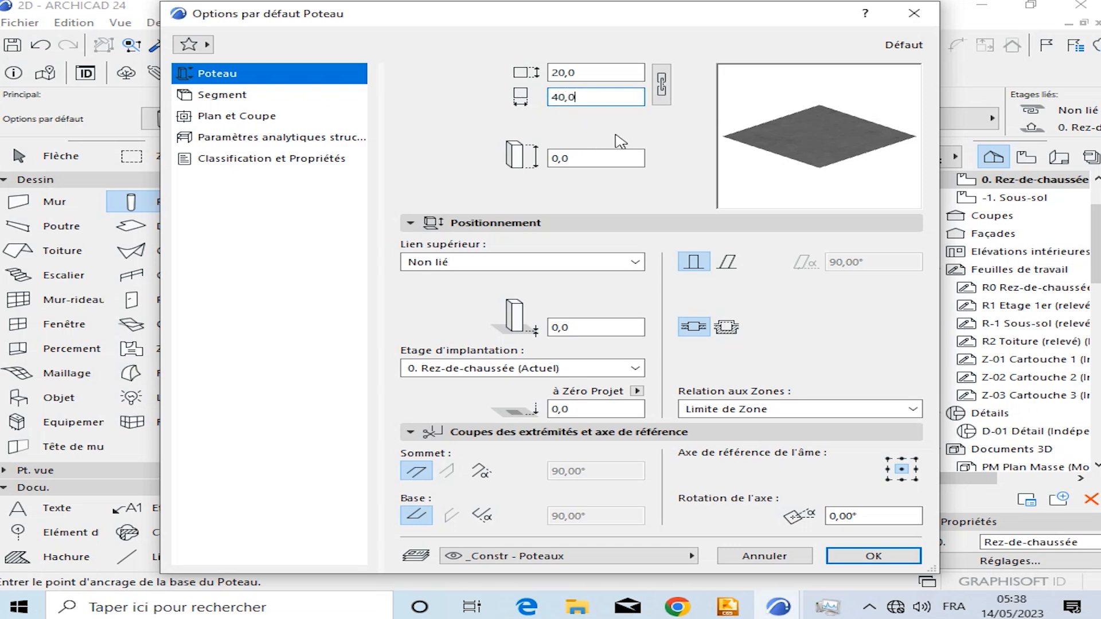
{"action": "left_click", "coordinate": [238, 96]}
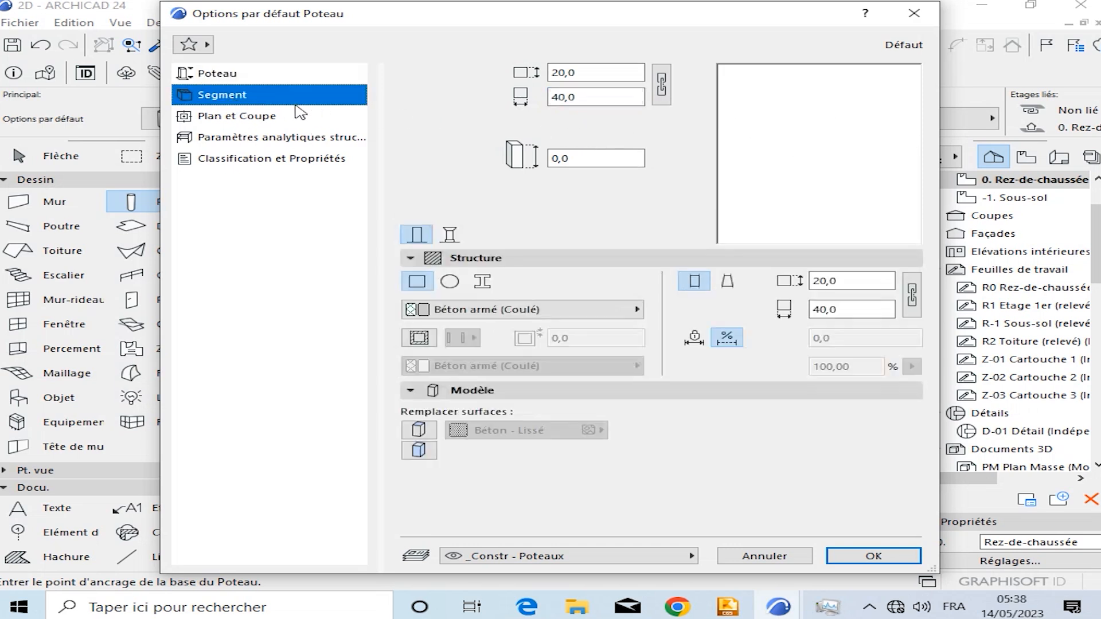
{"action": "left_click", "coordinate": [556, 158]}
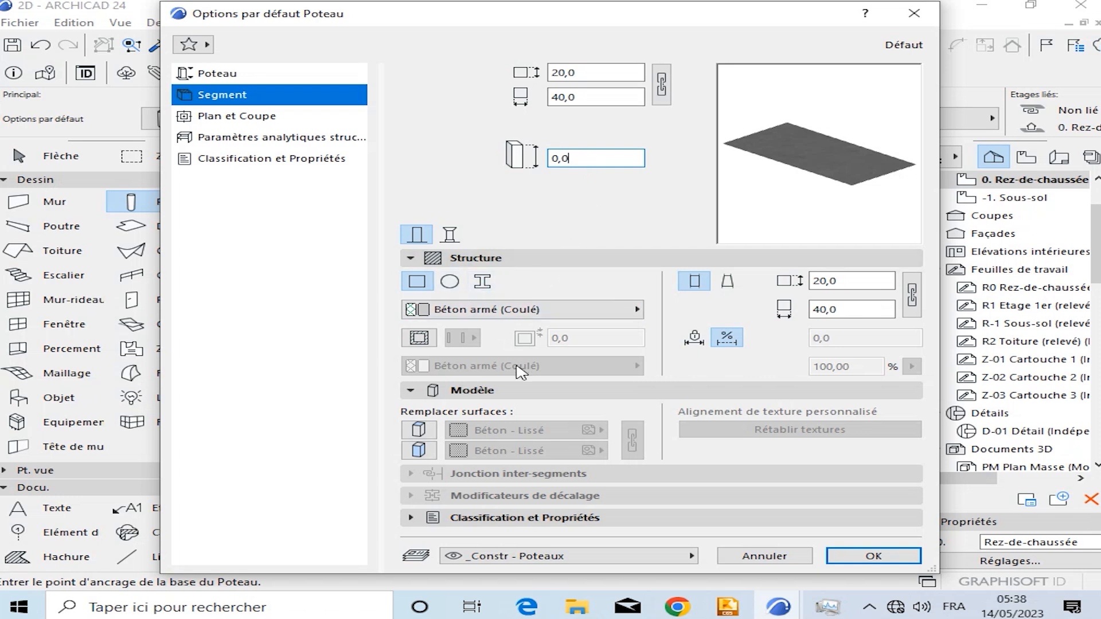
{"action": "left_click", "coordinate": [252, 74]}
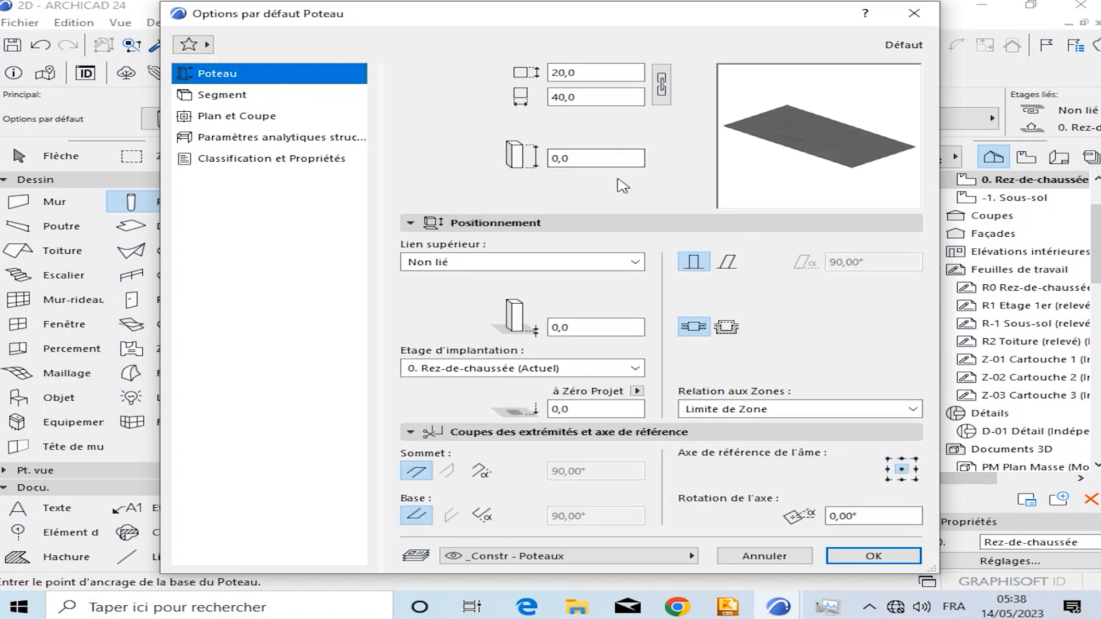
Set the column's symbol cross line pen and cover fill pen to red pen 28 and accept the default settings.
{"action": "left_click", "coordinate": [237, 117]}
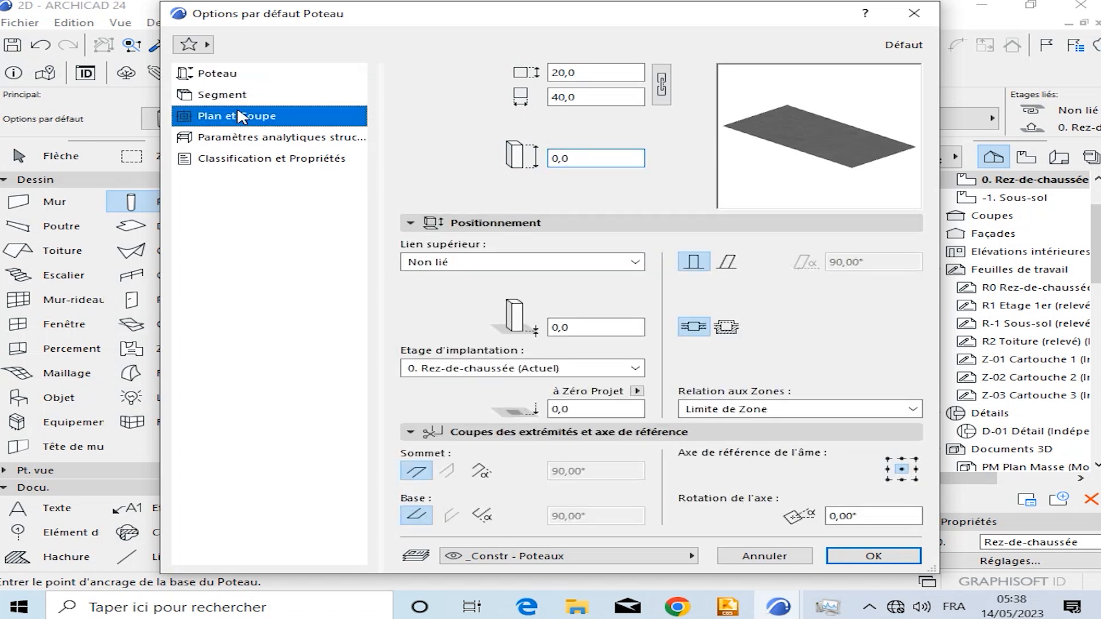
{"action": "scroll", "coordinate": [808, 410], "scroll_direction": "down", "scroll_amount": 1}
{"action": "scroll", "coordinate": [808, 412], "scroll_direction": "down", "scroll_amount": 3}
{"action": "left_click", "coordinate": [857, 418]}
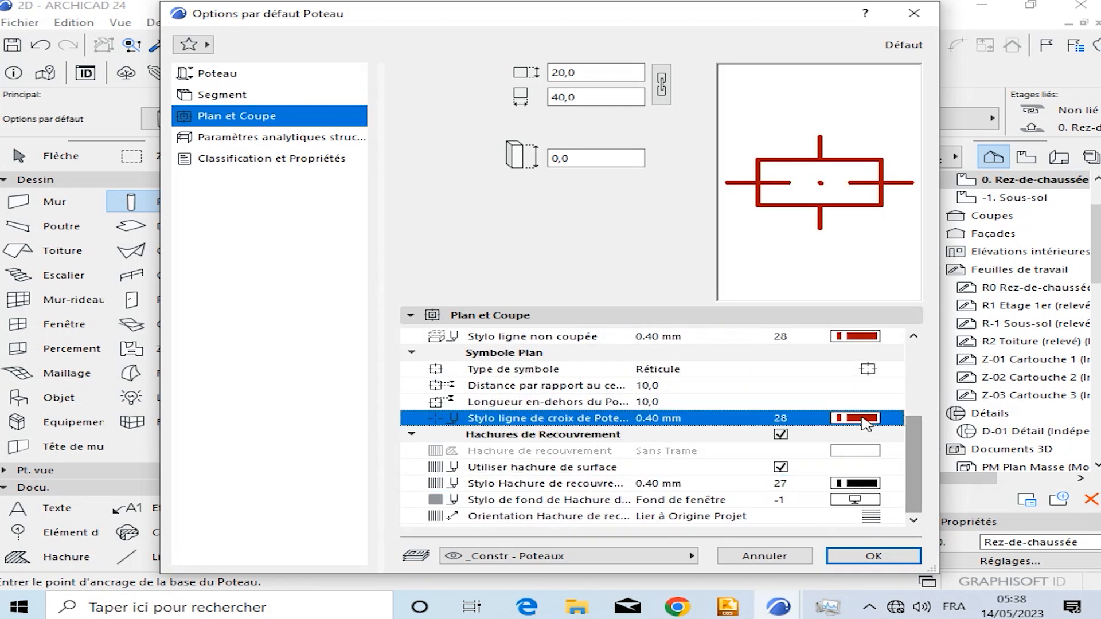
{"action": "left_click", "coordinate": [634, 245]}
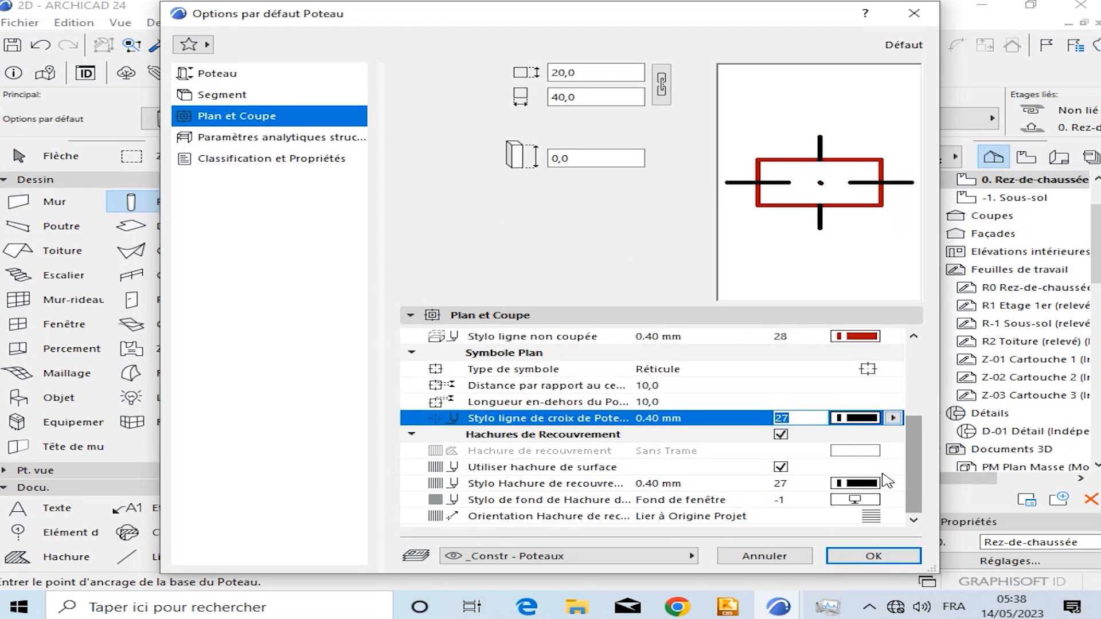
{"action": "left_click", "coordinate": [863, 418]}
{"action": "left_click", "coordinate": [654, 240]}
{"action": "left_click", "coordinate": [863, 483]}
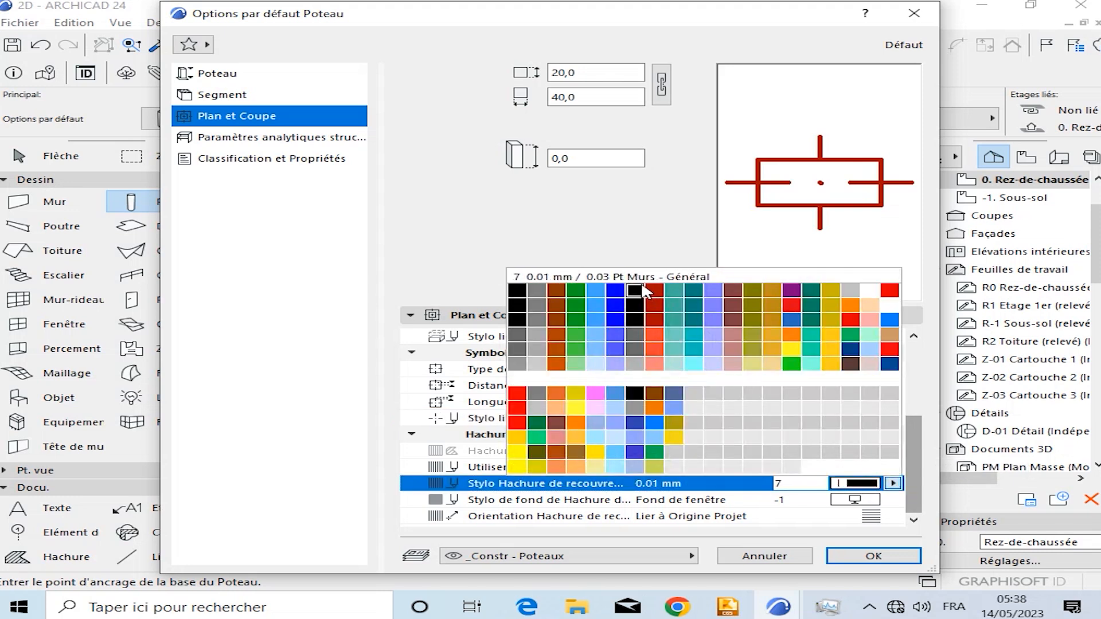
{"action": "left_click", "coordinate": [656, 305]}
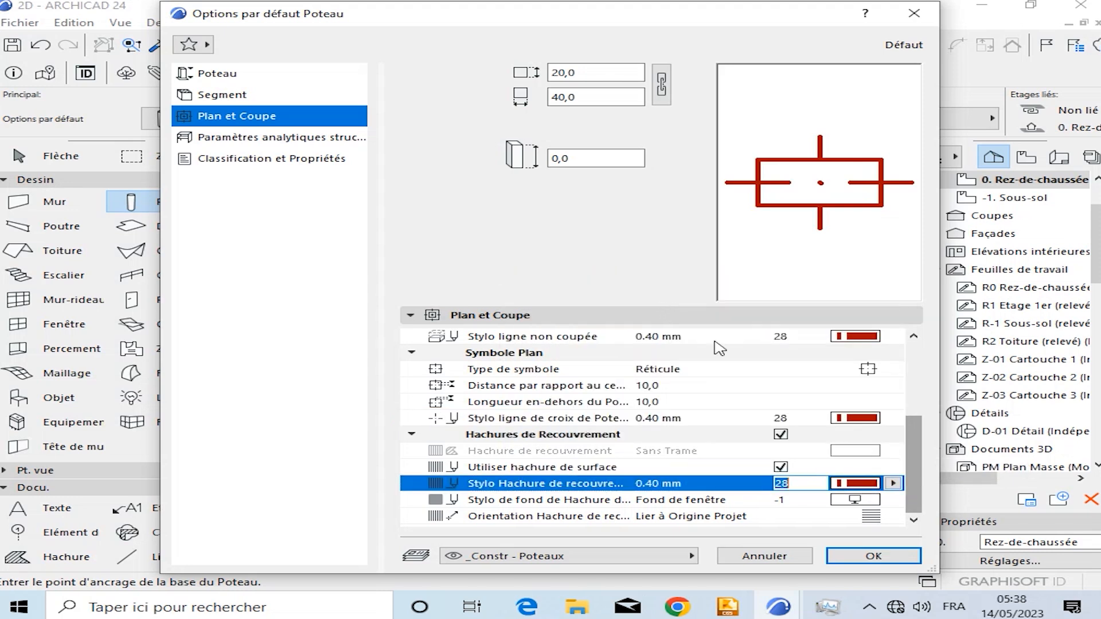
{"action": "left_click", "coordinate": [880, 565]}
Place a 20 by 40 column in the empty area outside the corner of axes 1 and A.
{"action": "scroll", "coordinate": [436, 291], "scroll_direction": "down", "scroll_amount": 3}
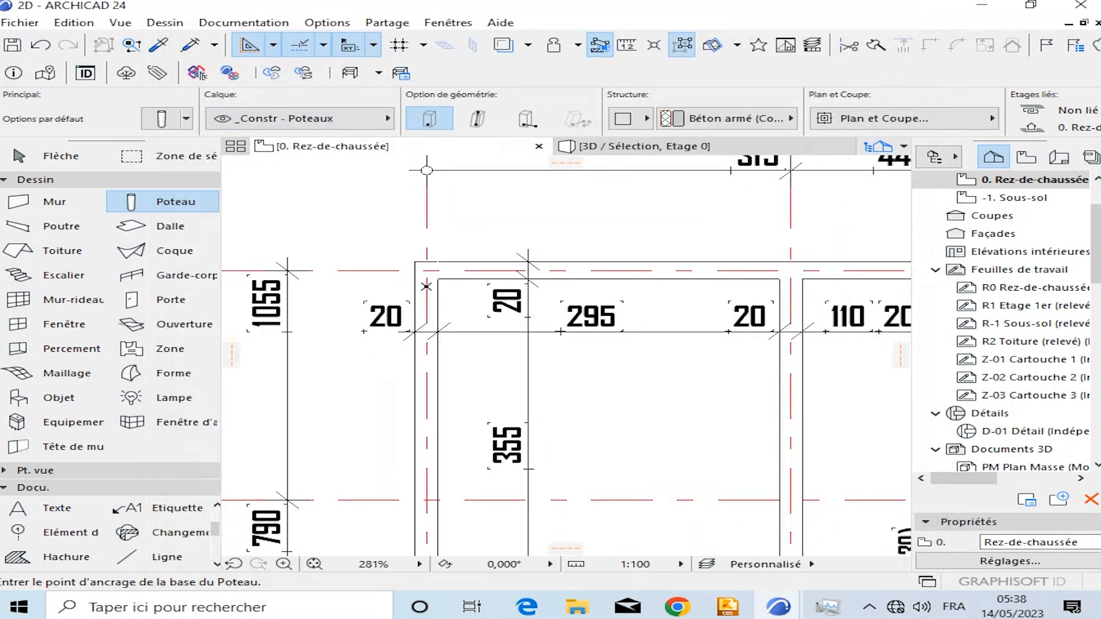
{"action": "scroll", "coordinate": [423, 271], "scroll_direction": "up", "scroll_amount": 9}
{"action": "scroll", "coordinate": [434, 284], "scroll_direction": "down", "scroll_amount": 5}
{"action": "scroll", "coordinate": [487, 310], "scroll_direction": "down", "scroll_amount": 2}
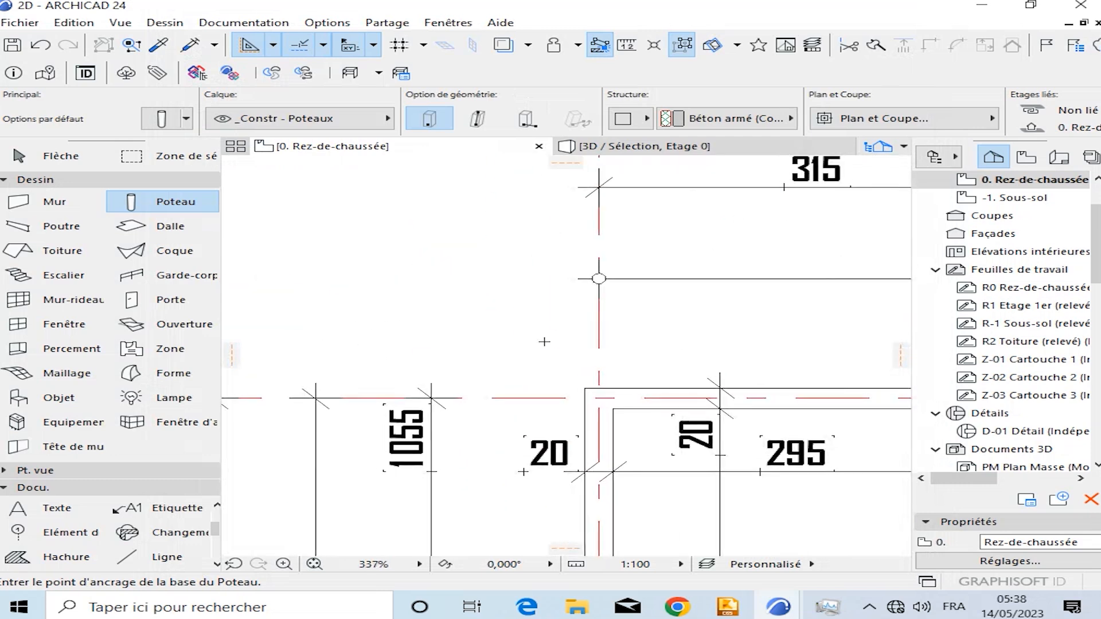
{"action": "left_click", "coordinate": [420, 266]}
{"action": "scroll", "coordinate": [418, 265], "scroll_direction": "up", "scroll_amount": 6}
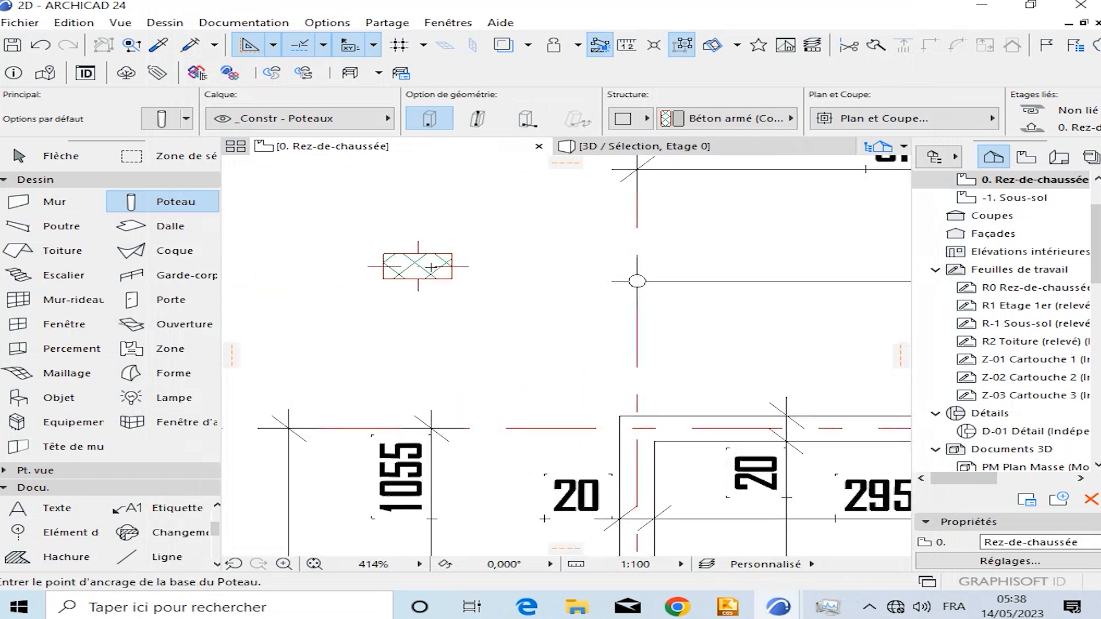
Move the column by its centre onto the intersection of axes 1 and A and deselect it.
{"action": "left_click", "coordinate": [411, 266], "text": "shift"}
{"action": "left_click", "coordinate": [409, 265]}
{"action": "scroll", "coordinate": [557, 347], "scroll_direction": "down", "scroll_amount": 3}
{"action": "middle_click_drag", "start_coordinate": [558, 346], "coordinate": [437, 239]}
{"action": "scroll", "coordinate": [565, 354], "scroll_direction": "up", "scroll_amount": 3}
{"action": "left_click", "coordinate": [562, 344]}
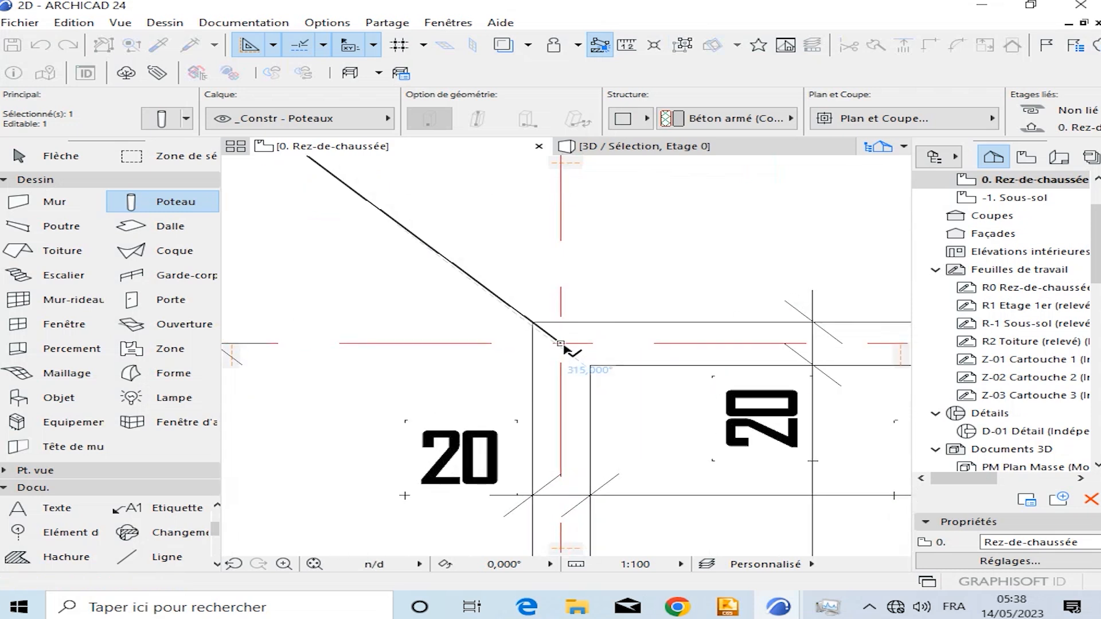
{"action": "middle_click_drag", "start_coordinate": [624, 371], "coordinate": [562, 372]}
{"action": "key", "text": "Escape"}
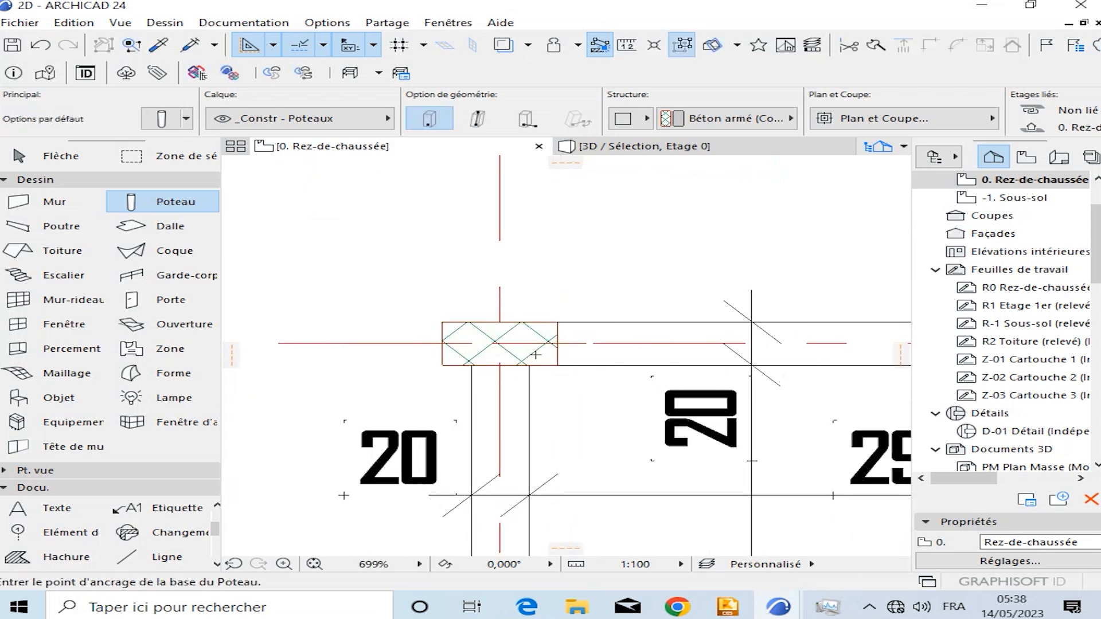
Set the top height of the column at axes 1 and A to 265 and deselect it.
{"action": "left_click", "coordinate": [444, 322], "text": "shift"}
{"action": "scroll", "coordinate": [758, 107], "scroll_direction": "down", "scroll_amount": 7}
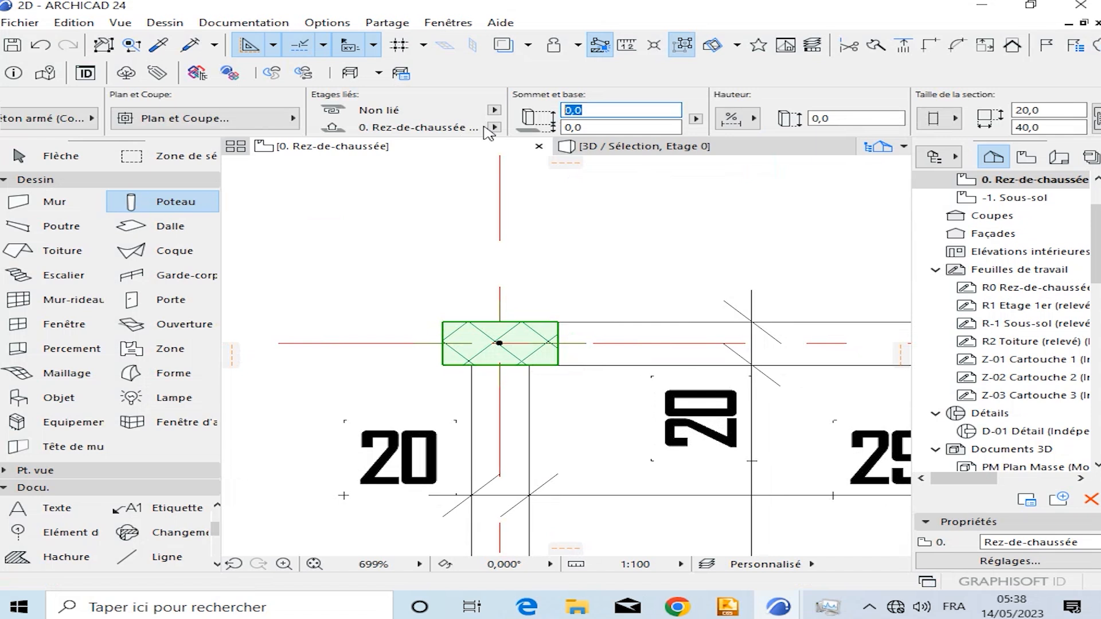
{"action": "key", "text": "Return"}
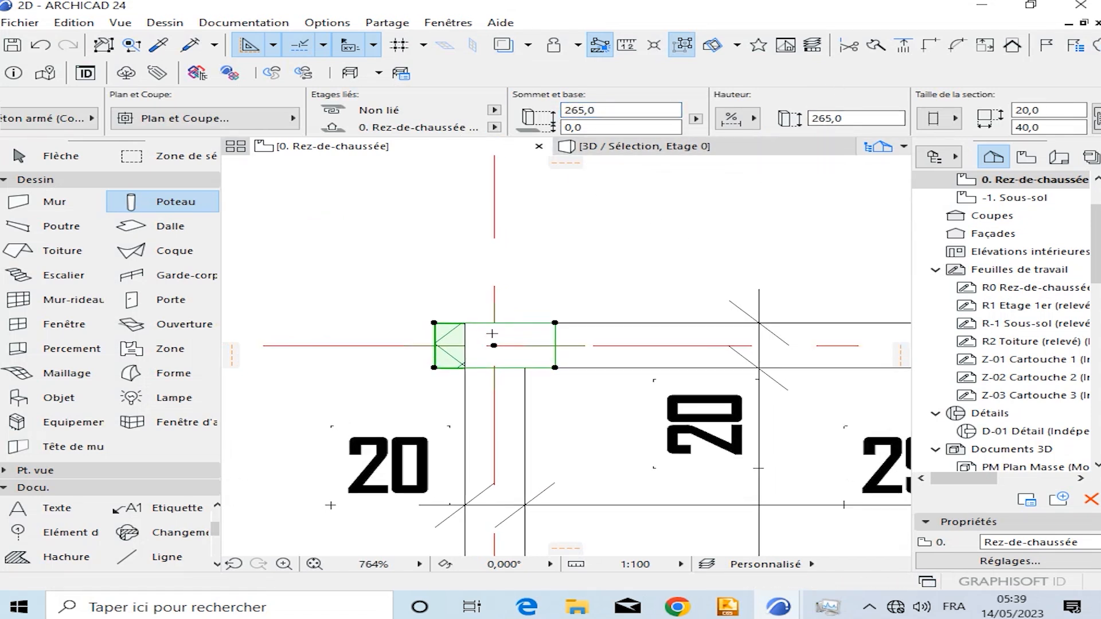
{"action": "scroll", "coordinate": [491, 332], "scroll_direction": "up", "scroll_amount": 3}
{"action": "middle_click_drag", "start_coordinate": [521, 379], "coordinate": [560, 358]}
{"action": "key", "text": "Escape"}
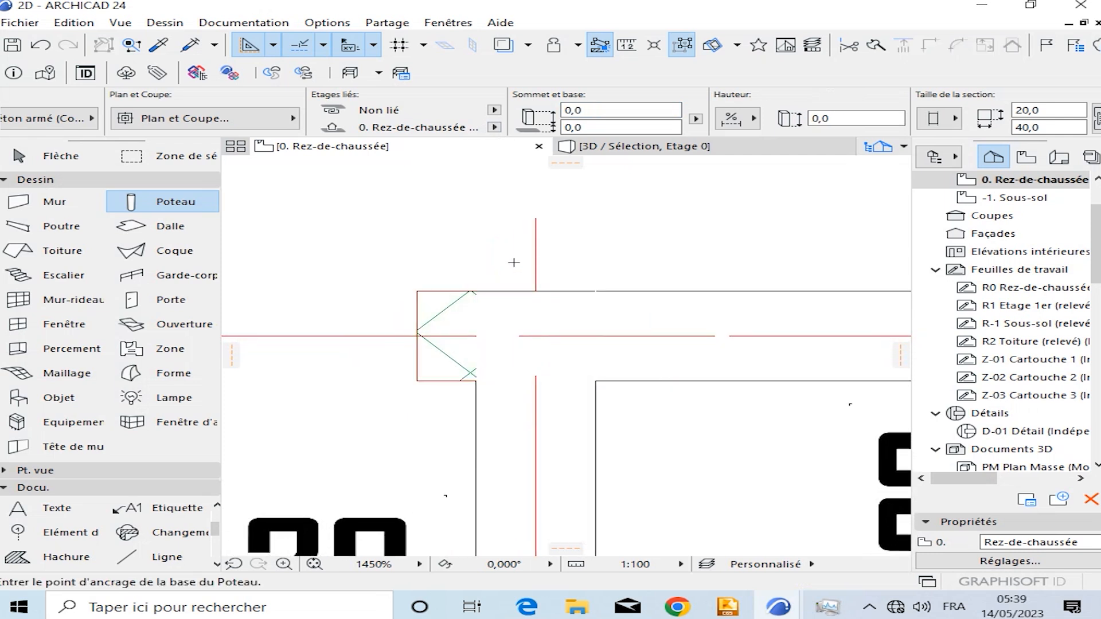
Select the column at the intersection of axes 1 and A and delete it.
{"action": "scroll", "coordinate": [532, 362], "scroll_direction": "down", "scroll_amount": 5}
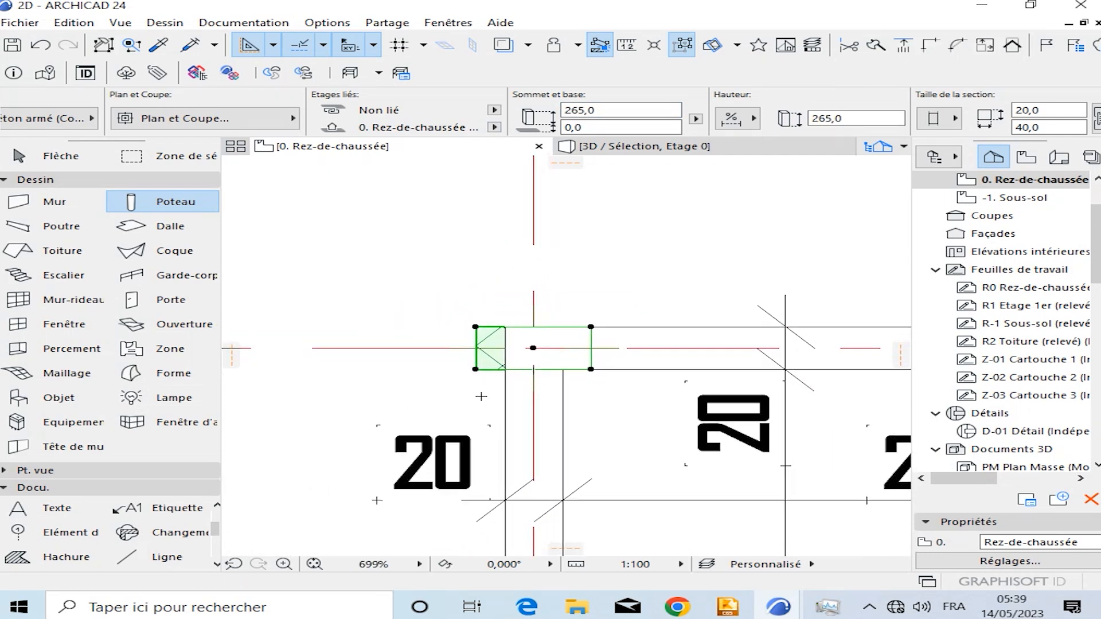
{"action": "scroll", "coordinate": [492, 368], "scroll_direction": "up", "scroll_amount": 4}
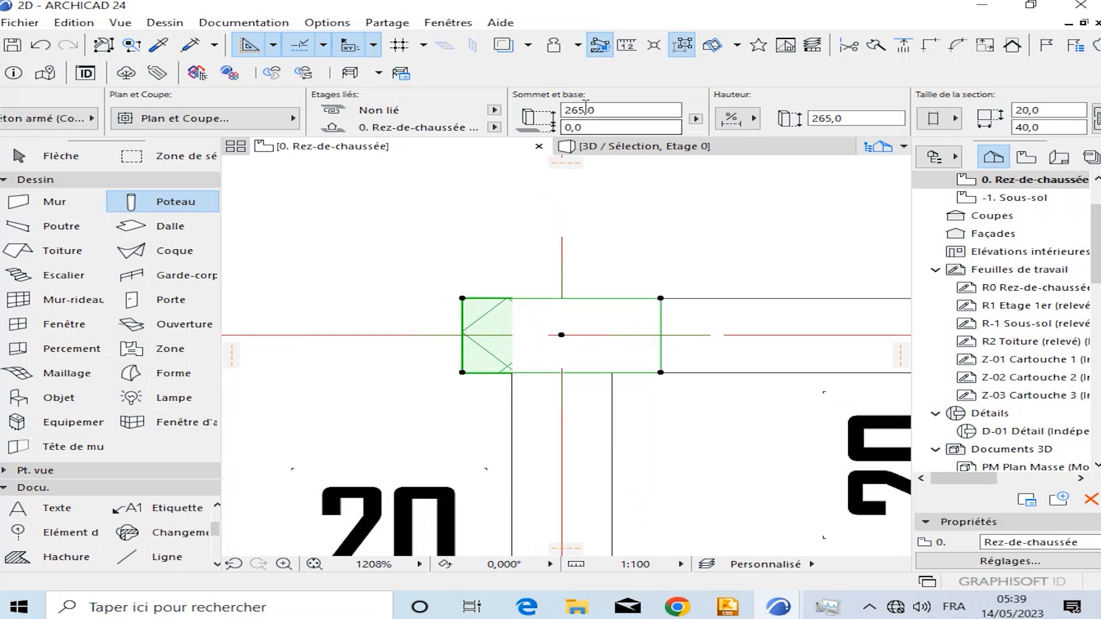
{"action": "key", "text": "Delete"}
Draw a 90 by 130 rectangular solid hatch near the corner of axes 1 and A and move it into the empty area outside the beams.
{"action": "scroll", "coordinate": [465, 239], "scroll_direction": "down", "scroll_amount": 4}
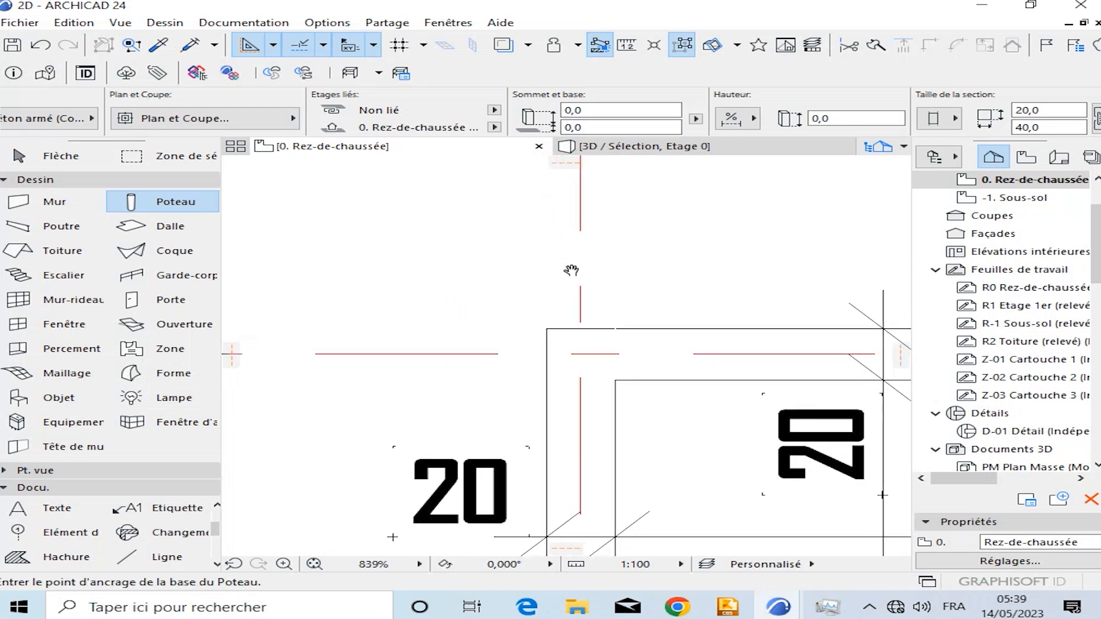
{"action": "middle_click_drag", "start_coordinate": [405, 237], "coordinate": [556, 323]}
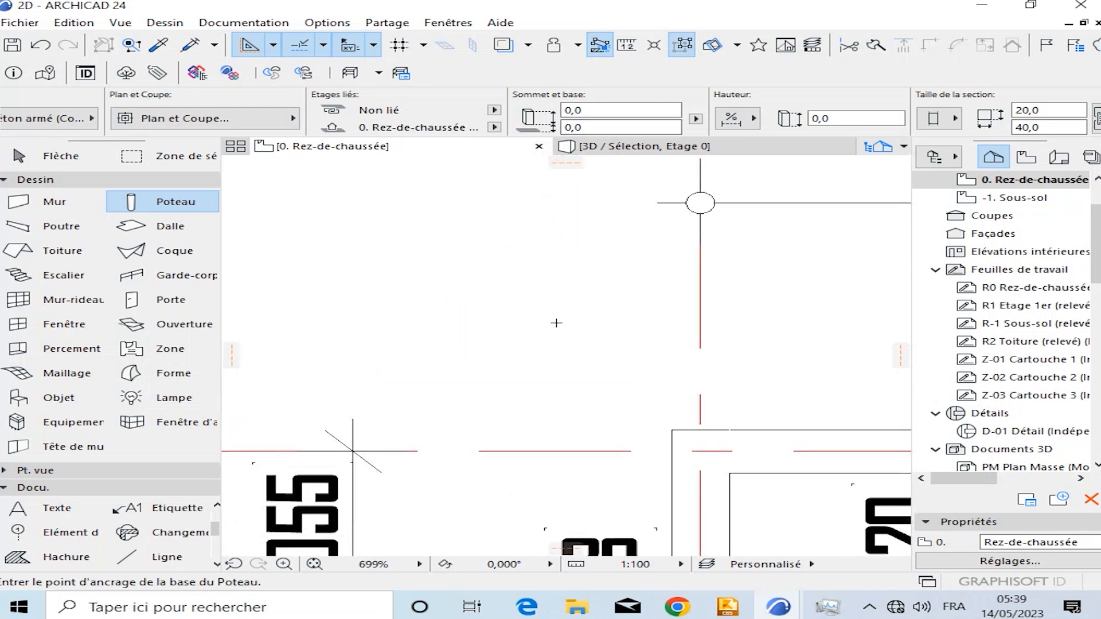
{"action": "left_click", "coordinate": [62, 558]}
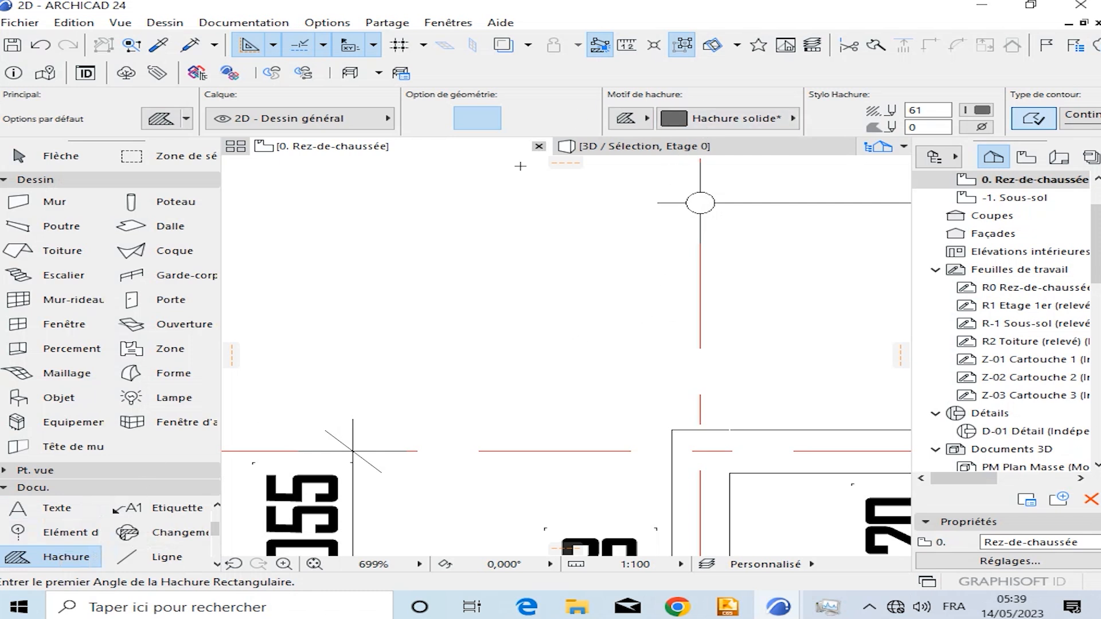
{"action": "scroll", "coordinate": [493, 269], "scroll_direction": "up", "scroll_amount": 3}
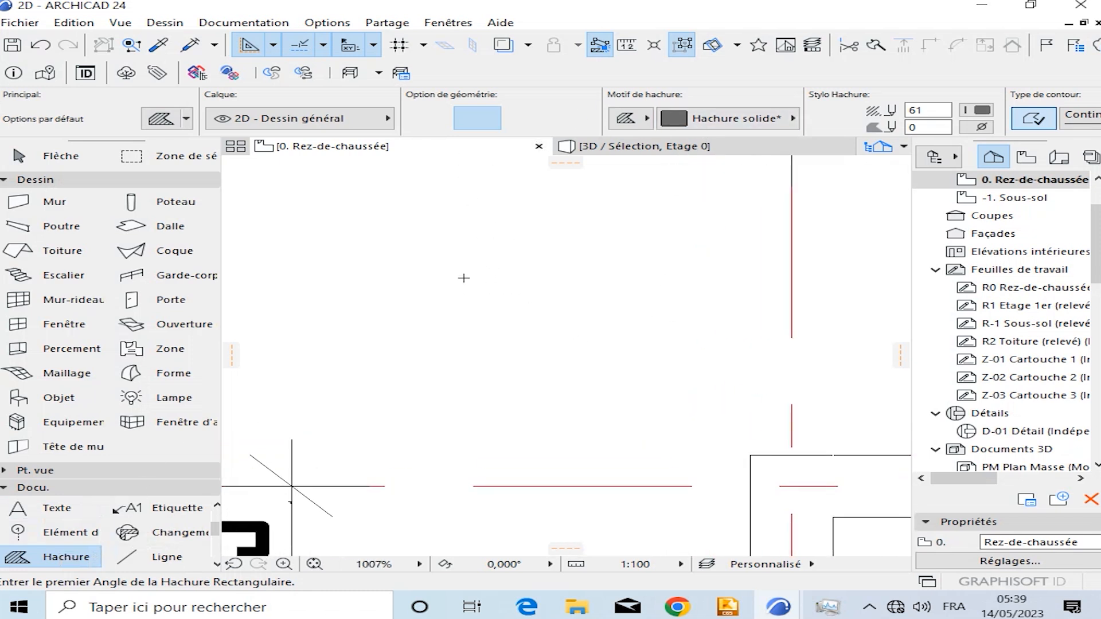
{"action": "left_click", "coordinate": [456, 257]}
{"action": "scroll", "coordinate": [573, 321], "scroll_direction": "down", "scroll_amount": 2}
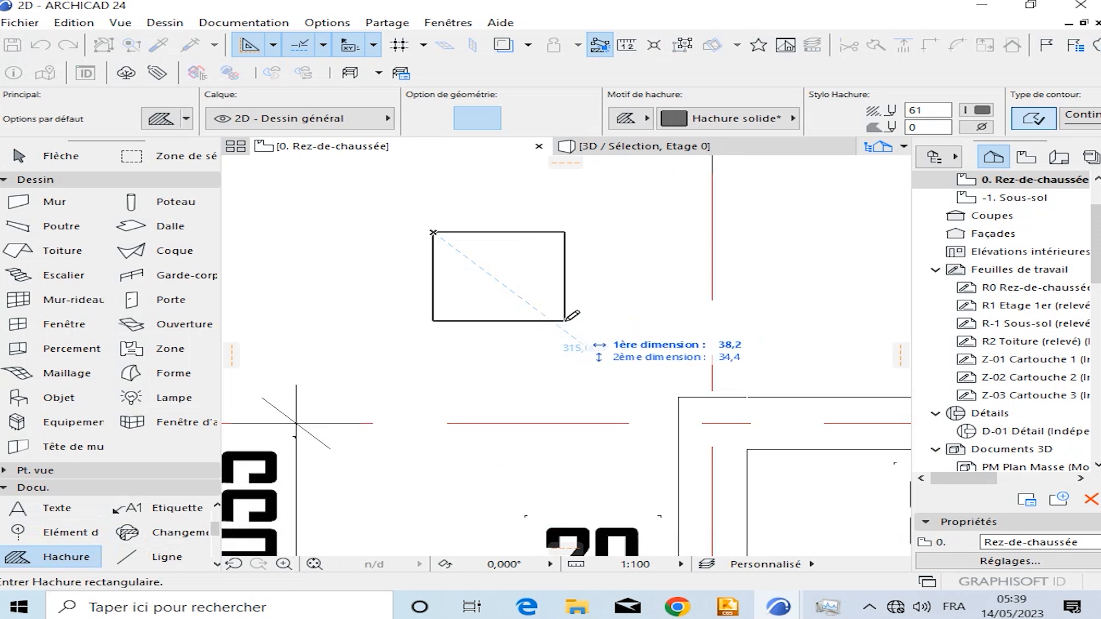
{"action": "scroll", "coordinate": [572, 315], "scroll_direction": "down", "scroll_amount": 1}
{"action": "type", "text": "90"}
{"action": "key", "text": "Tab"}
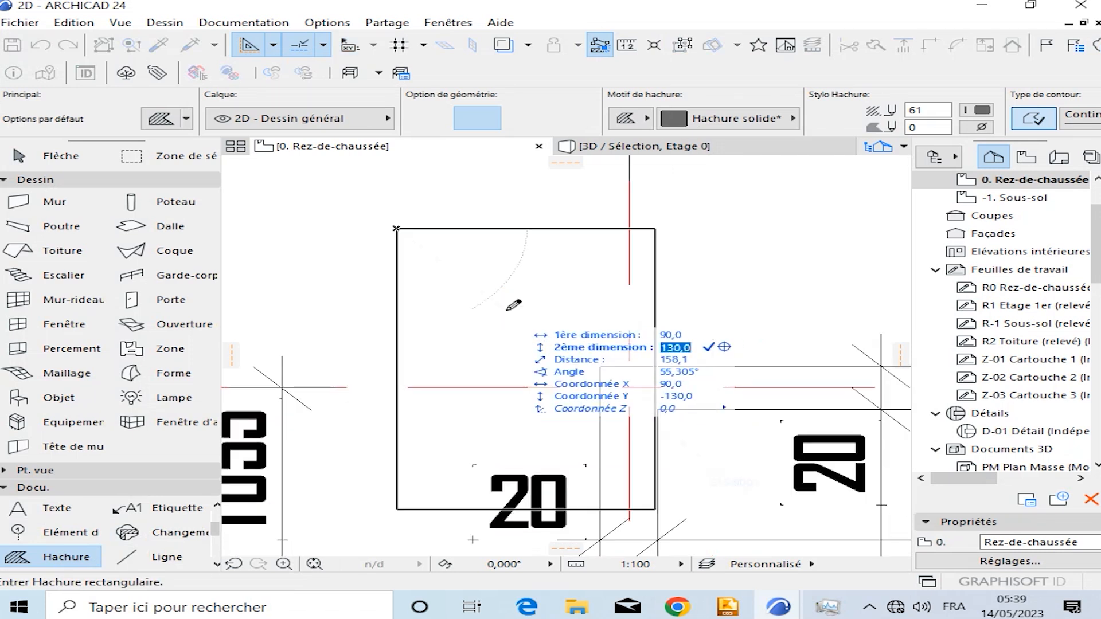
{"action": "key", "text": "Return"}
{"action": "scroll", "coordinate": [511, 312], "scroll_direction": "down", "scroll_amount": 4}
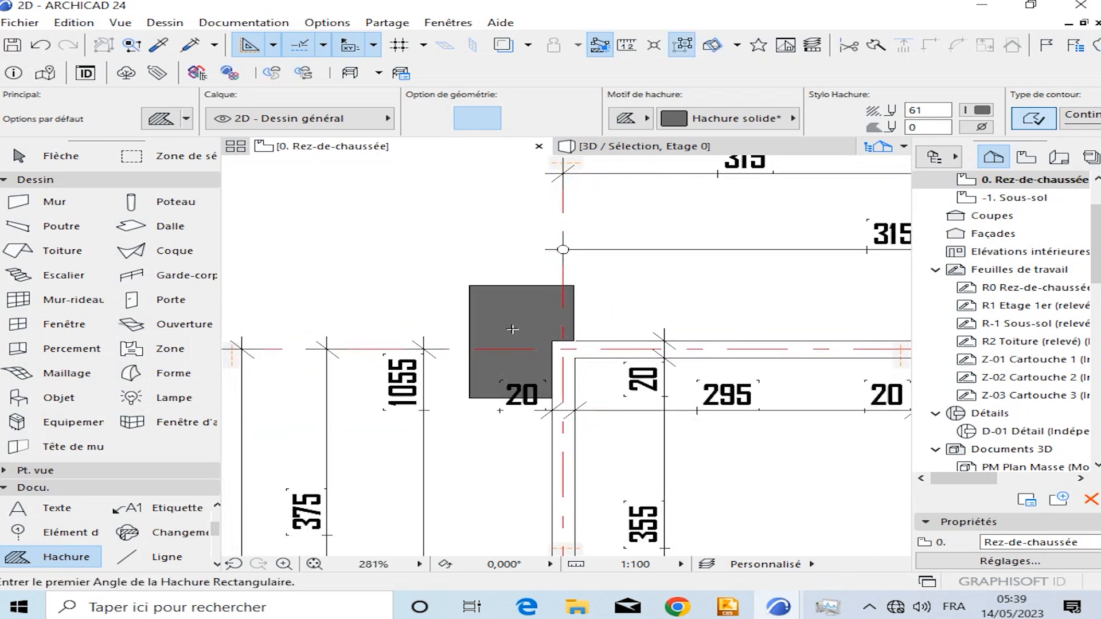
{"action": "left_click", "coordinate": [519, 335], "text": "shift"}
{"action": "scroll", "coordinate": [576, 261], "scroll_direction": "up", "scroll_amount": 1}
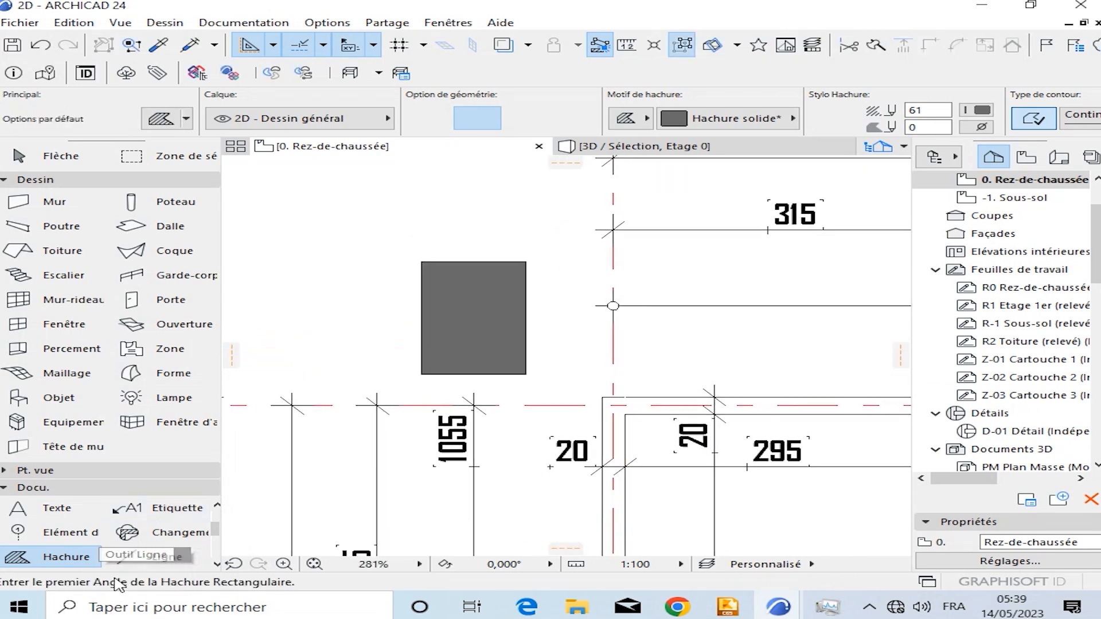
Draw two diagonal axis lines joining the opposite corners of the hatch to mark its centre.
{"action": "left_click", "coordinate": [163, 557]}
{"action": "scroll", "coordinate": [408, 363], "scroll_direction": "up", "scroll_amount": 1}
{"action": "left_click", "coordinate": [425, 373]}
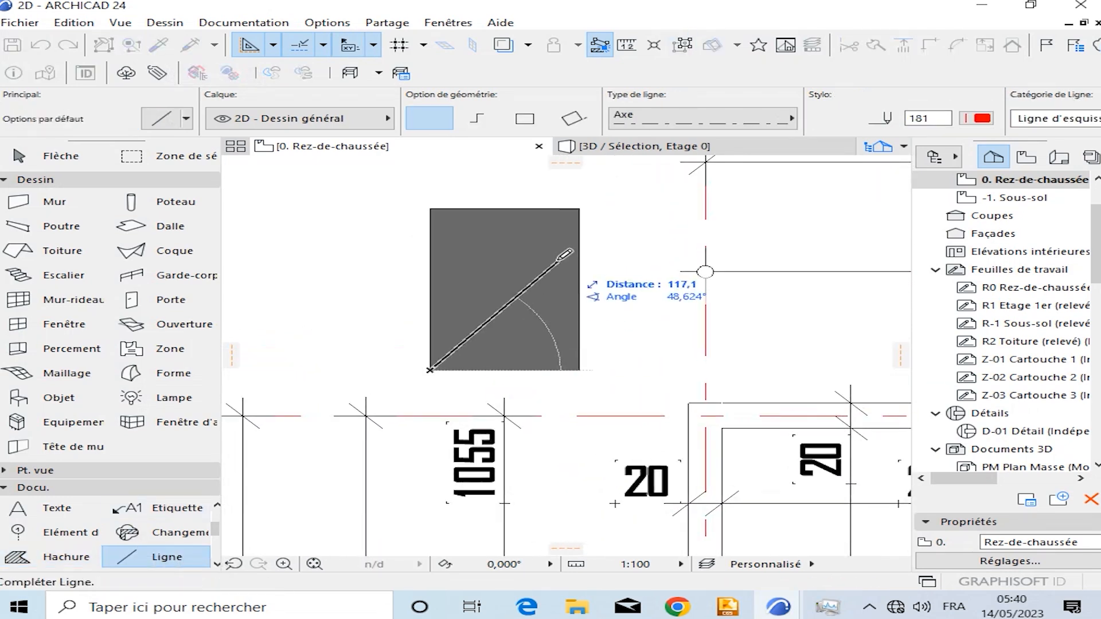
{"action": "left_click", "coordinate": [546, 242]}
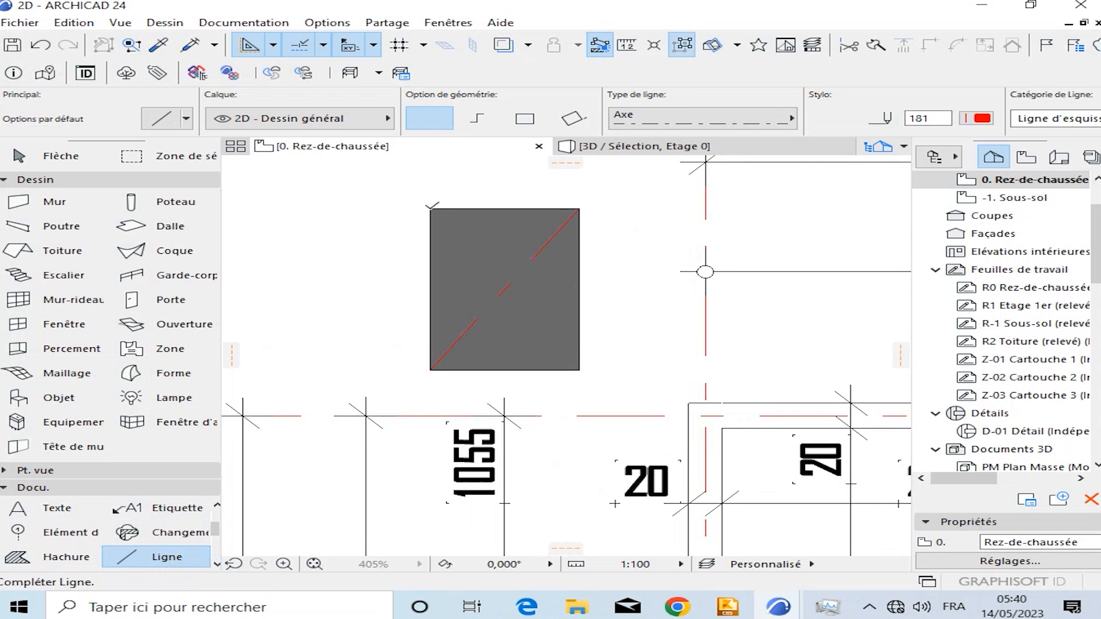
{"action": "left_click", "coordinate": [579, 370]}
{"action": "scroll", "coordinate": [504, 276], "scroll_direction": "up", "scroll_amount": 2}
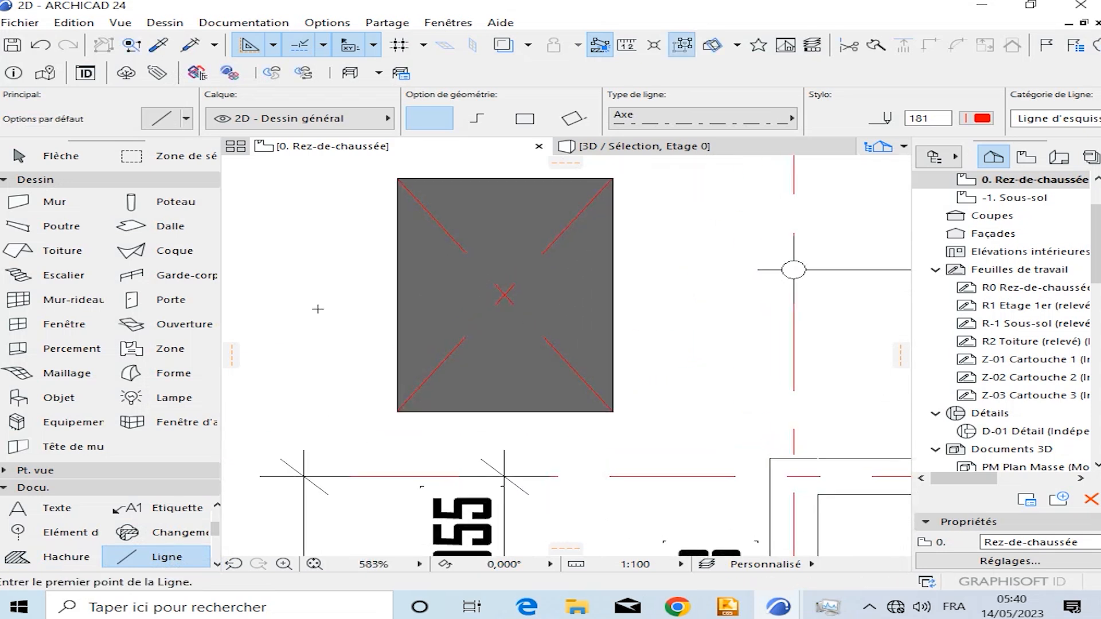
Place a column at the centre of the hatch, where the diagonals cross.
{"action": "scroll", "coordinate": [505, 296], "scroll_direction": "up", "scroll_amount": 2}
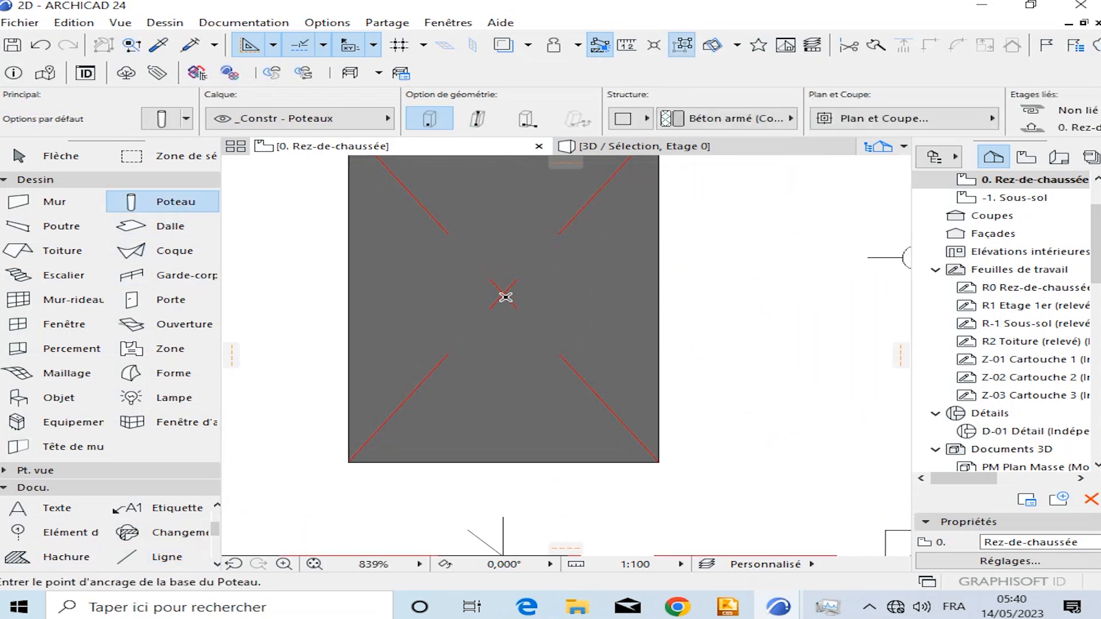
{"action": "left_click", "coordinate": [504, 293]}
{"action": "scroll", "coordinate": [503, 293], "scroll_direction": "down", "scroll_amount": 5}
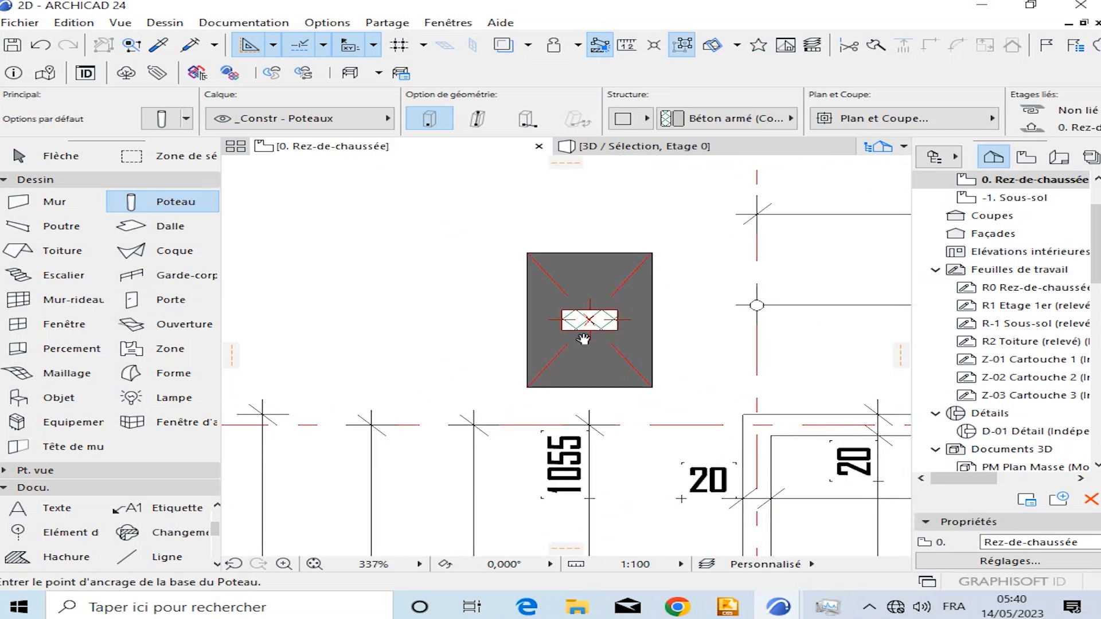
Copy the hatch together with its column, without the diagonals, into the empty area beside the original and deselect.
{"action": "scroll", "coordinate": [633, 318], "scroll_direction": "up", "scroll_amount": 1}
{"action": "left_click", "coordinate": [657, 325], "text": "shift"}
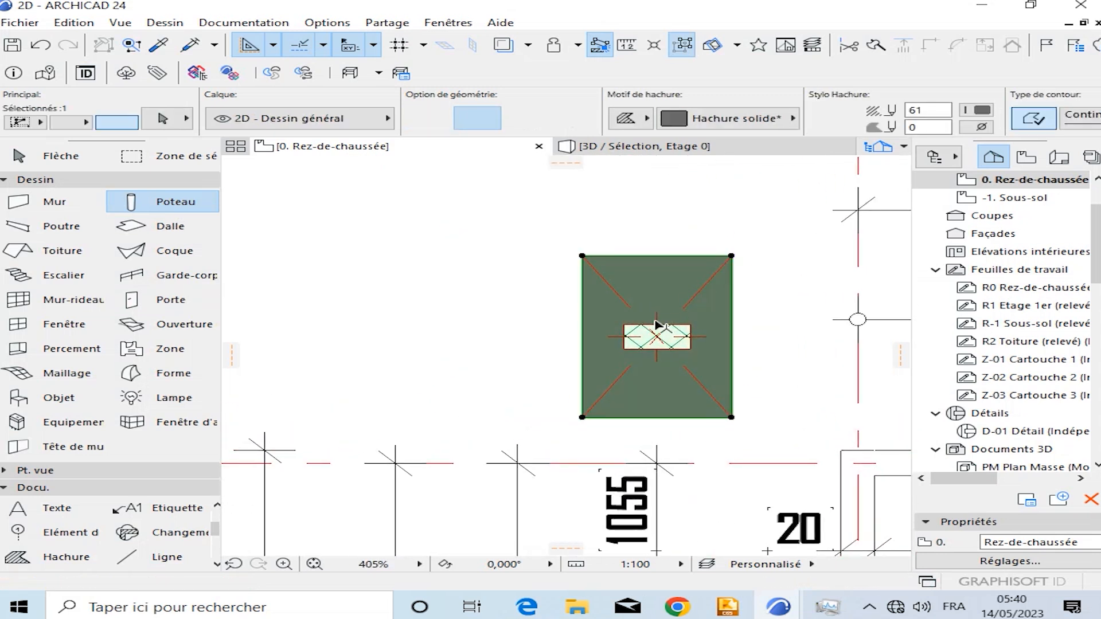
{"action": "left_click", "coordinate": [690, 333]}
{"action": "middle_click_drag", "start_coordinate": [689, 333], "coordinate": [624, 325]}
{"action": "key", "text": "ctrl+shift+d"}
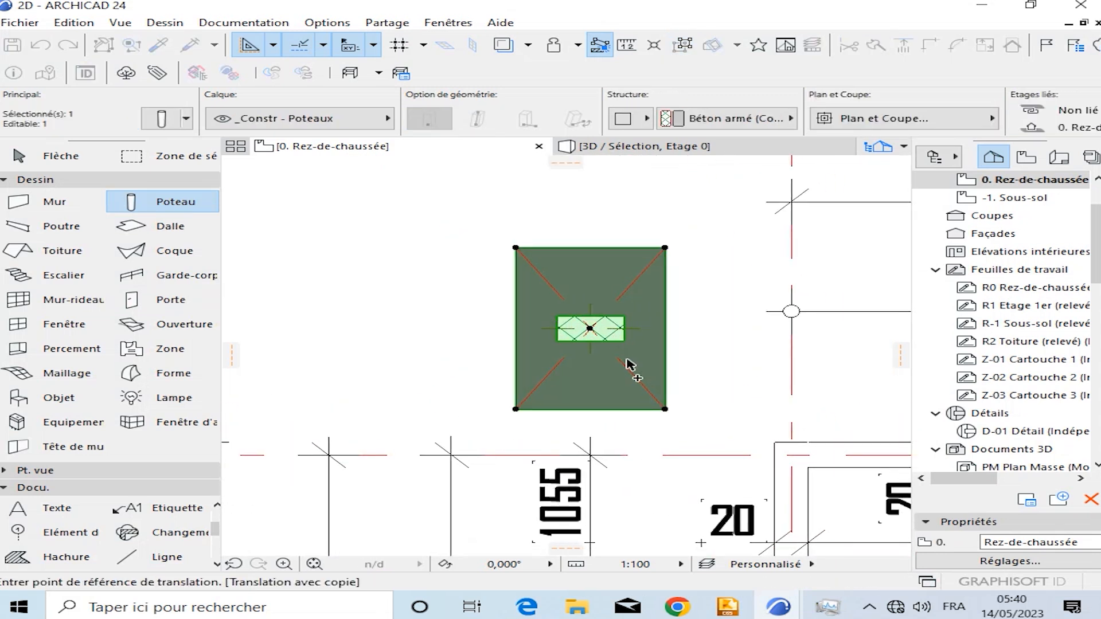
{"action": "left_click", "coordinate": [591, 328]}
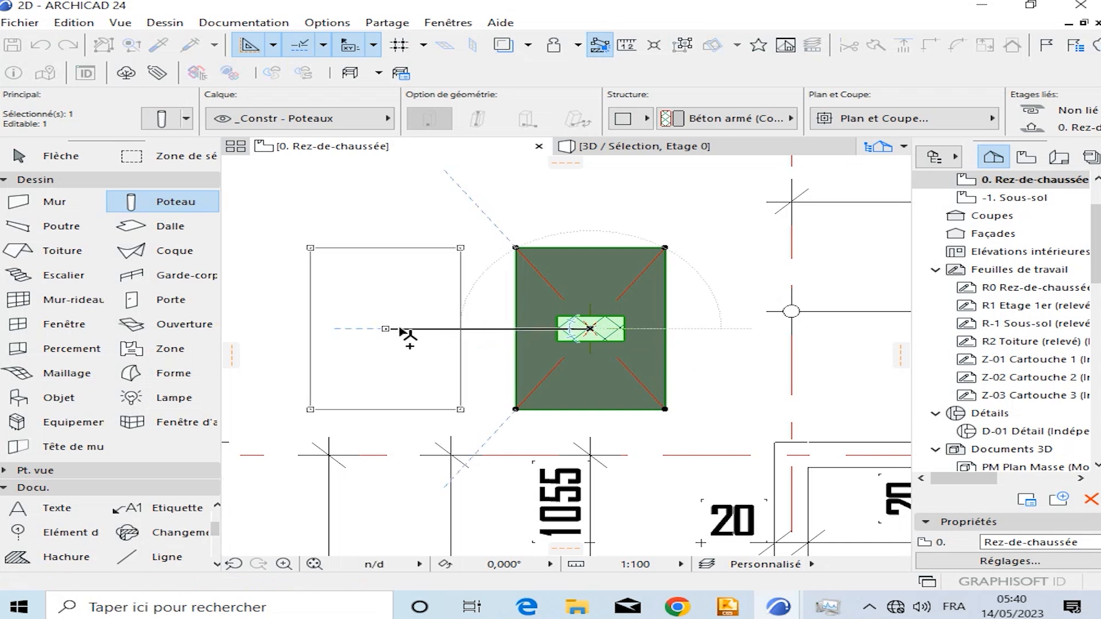
{"action": "left_click", "coordinate": [393, 337]}
{"action": "key", "text": "Escape"}
Rotate the copied column a quarter turn about its centre so that it stands upright in the hatch, and deselect it.
{"action": "scroll", "coordinate": [404, 328], "scroll_direction": "up", "scroll_amount": 1}
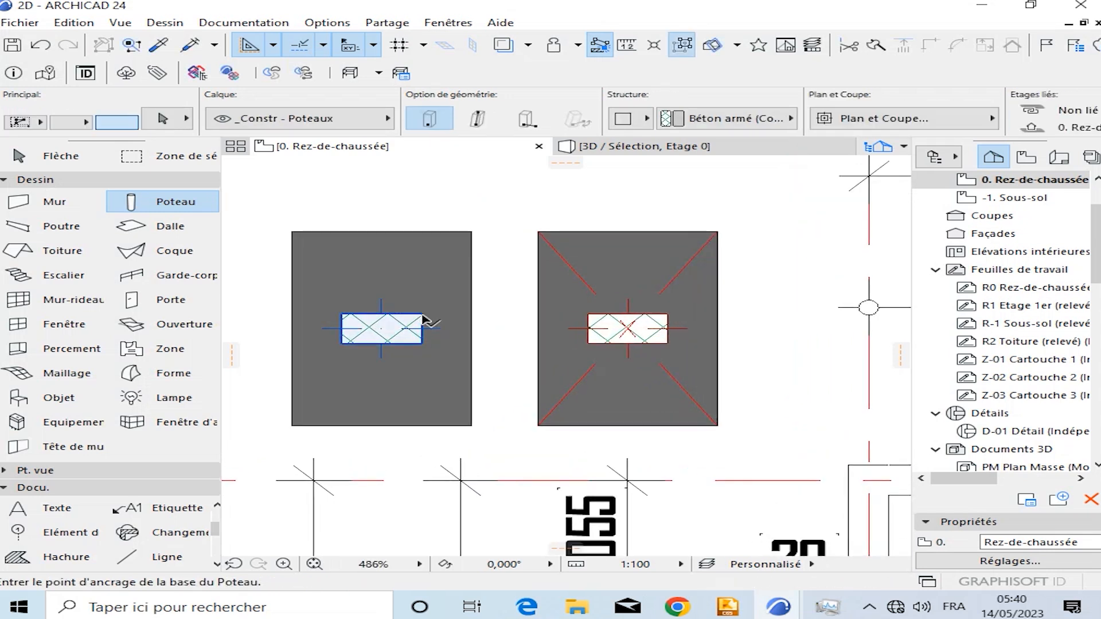
{"action": "left_click", "coordinate": [394, 332], "text": "shift"}
{"action": "key", "text": "ctrl+e"}
{"action": "left_click", "coordinate": [381, 328]}
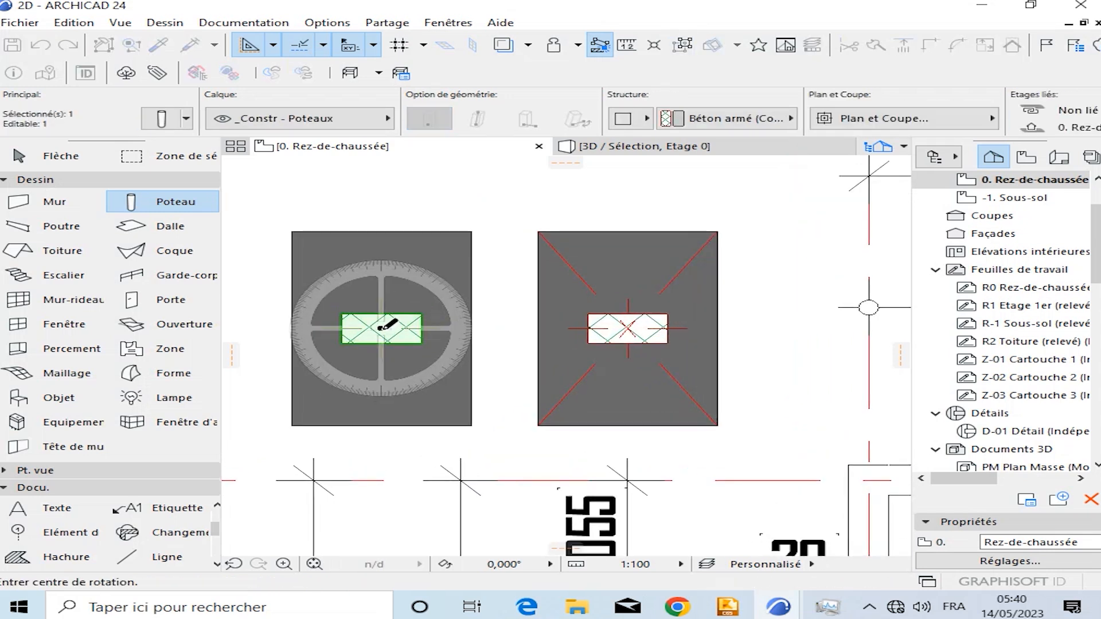
{"action": "left_click", "coordinate": [404, 328]}
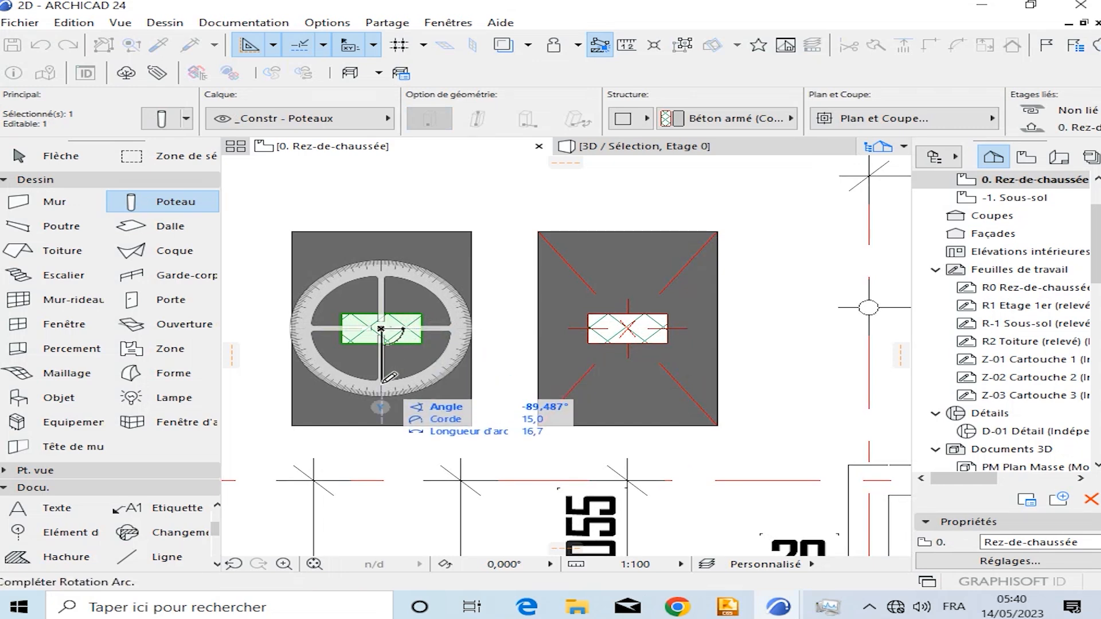
{"action": "left_click", "coordinate": [382, 381]}
{"action": "key", "text": "Escape"}
Start a multiple-copy move of the hatch with the rotated column from the column's centre, placing the first copy at axes 1 and F.
{"action": "left_click", "coordinate": [54, 156]}
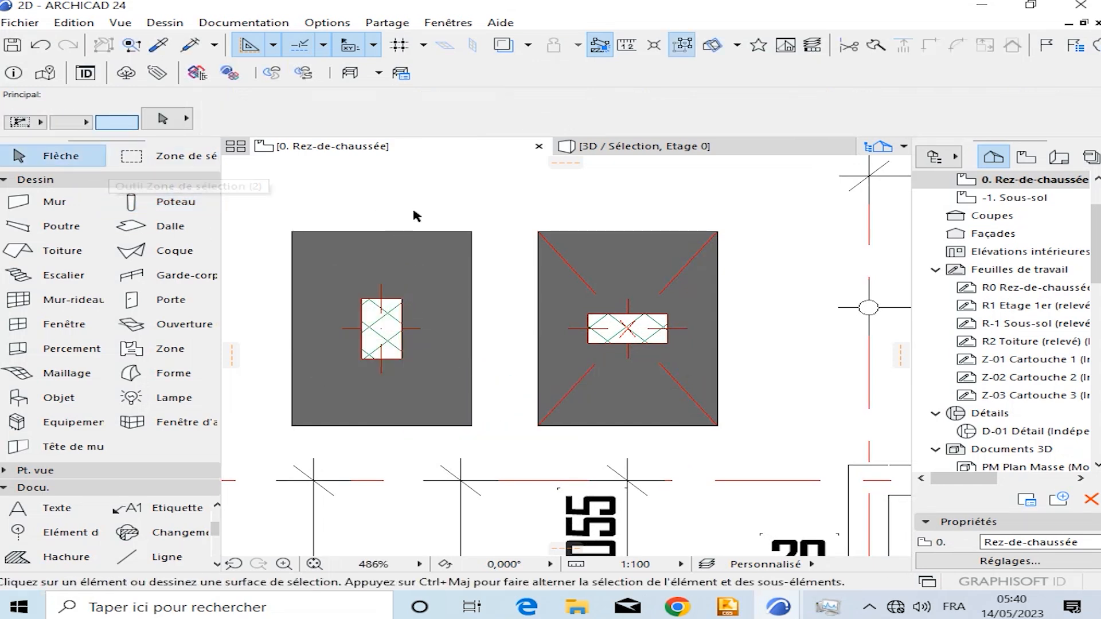
{"action": "left_click_drag", "start_coordinate": [475, 196], "coordinate": [335, 354]}
{"action": "right_click", "coordinate": [415, 310]}
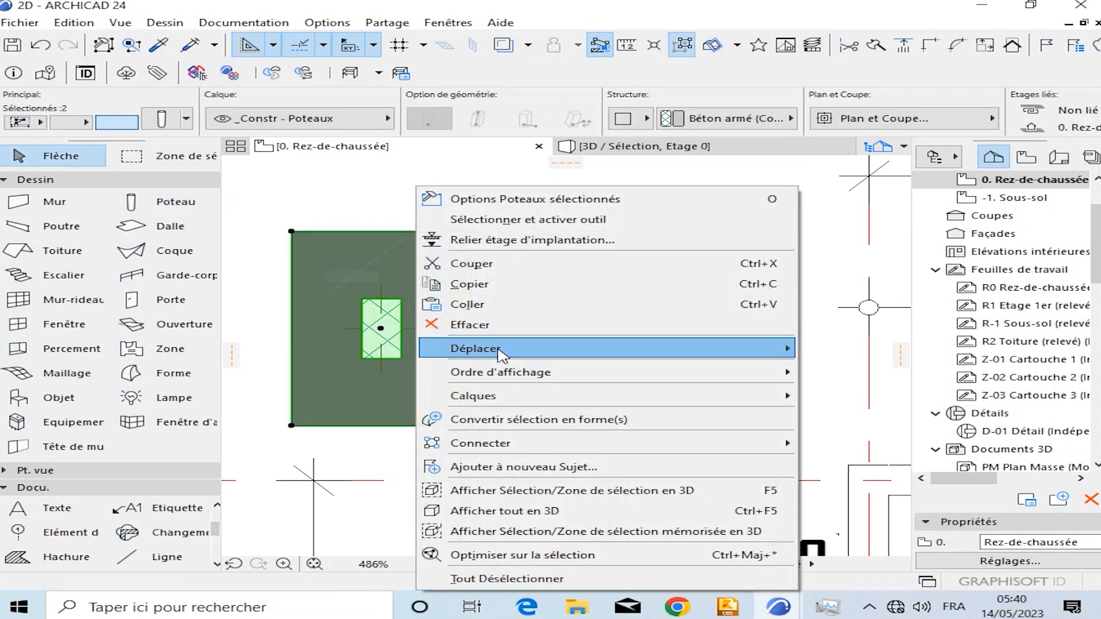
{"action": "mouse_move", "coordinate": [499, 353]}
{"action": "left_click", "coordinate": [906, 497]}
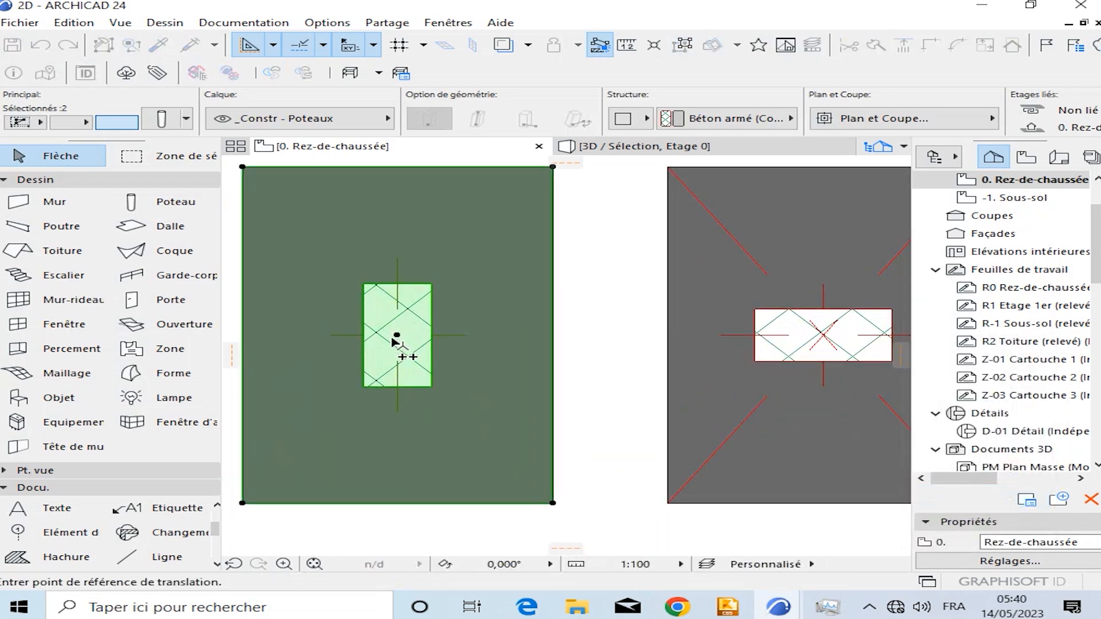
{"action": "left_click", "coordinate": [398, 338]}
{"action": "scroll", "coordinate": [397, 339], "scroll_direction": "down", "scroll_amount": 6}
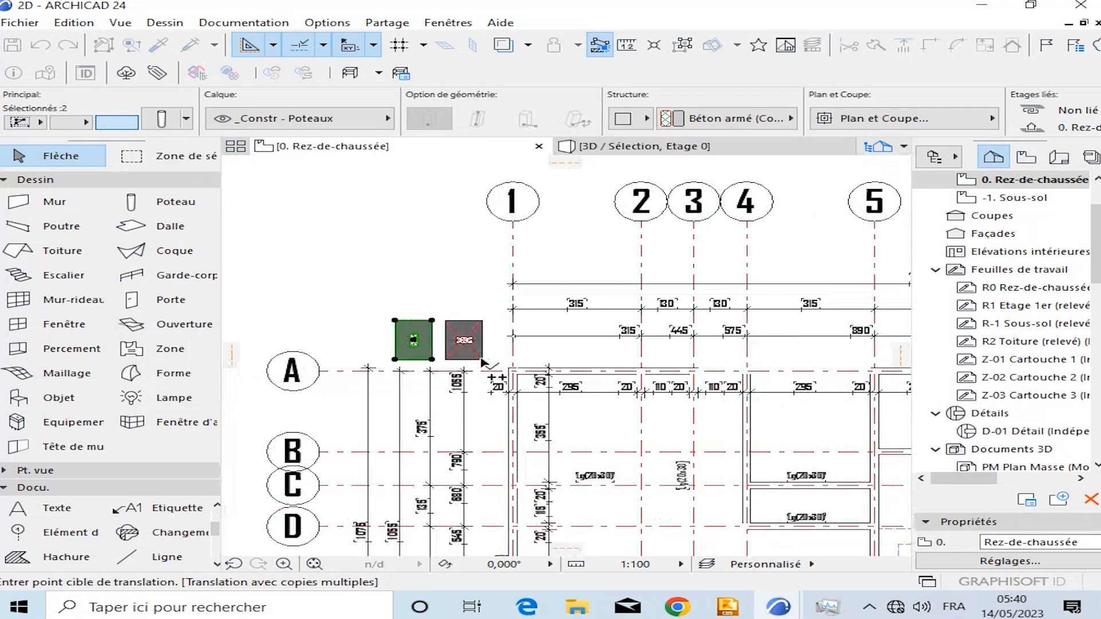
{"action": "middle_click_drag", "start_coordinate": [459, 551], "coordinate": [520, 389]}
{"action": "scroll", "coordinate": [521, 389], "scroll_direction": "up", "scroll_amount": 6}
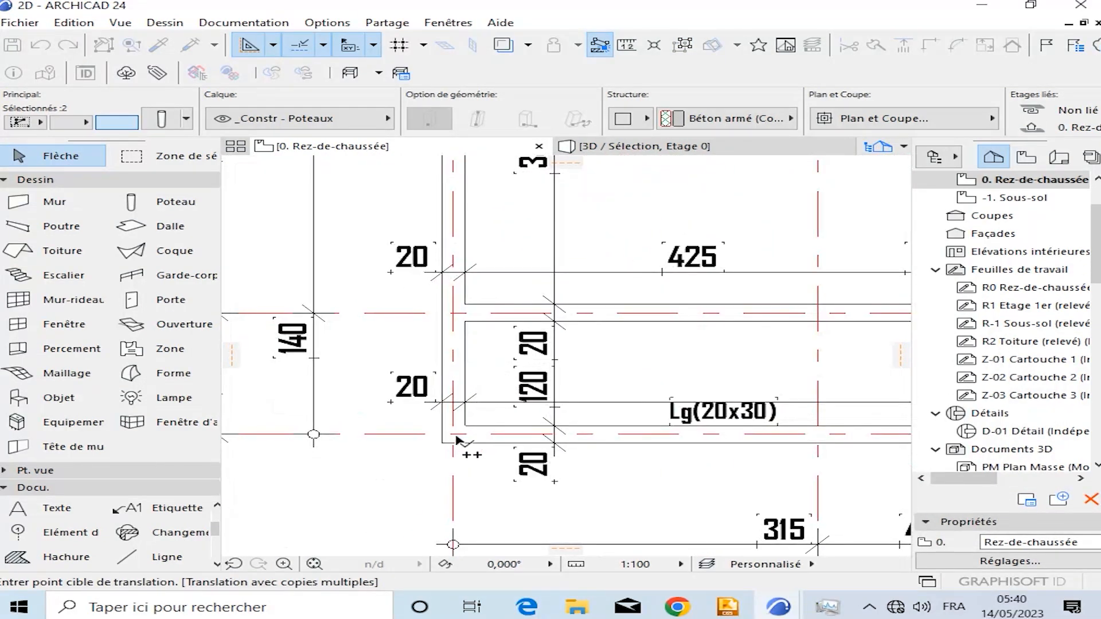
{"action": "left_click", "coordinate": [453, 434]}
Place further copies of the hatch and column on axis F at its intersections with axes 3 and 5.
{"action": "scroll", "coordinate": [483, 357], "scroll_direction": "down", "scroll_amount": 6}
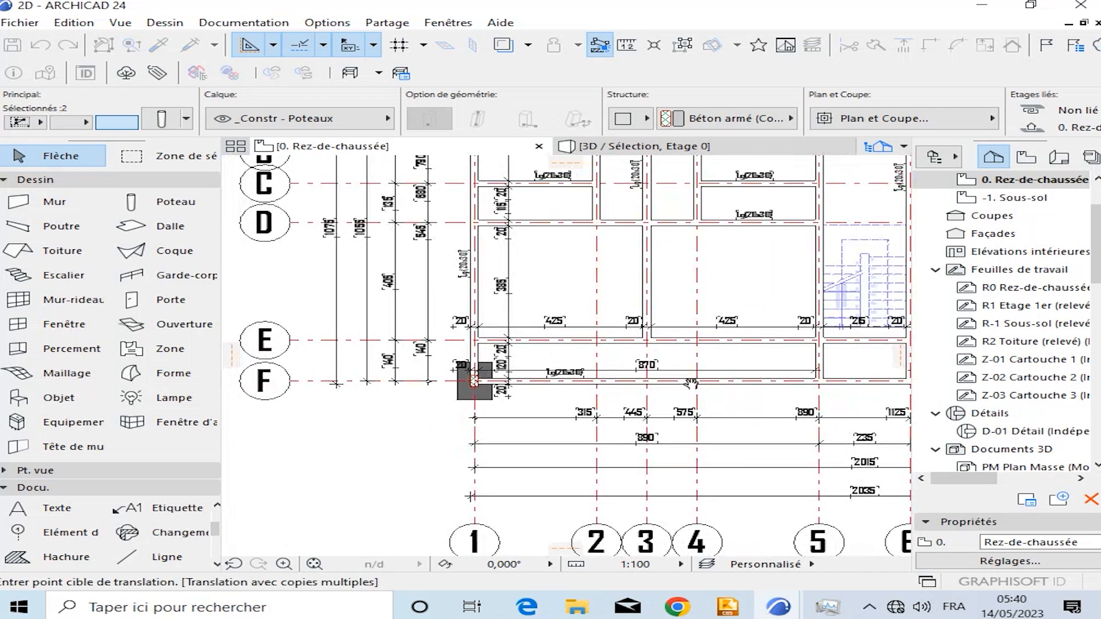
{"action": "middle_click_drag", "start_coordinate": [690, 384], "coordinate": [491, 381]}
{"action": "scroll", "coordinate": [434, 387], "scroll_direction": "up", "scroll_amount": 5}
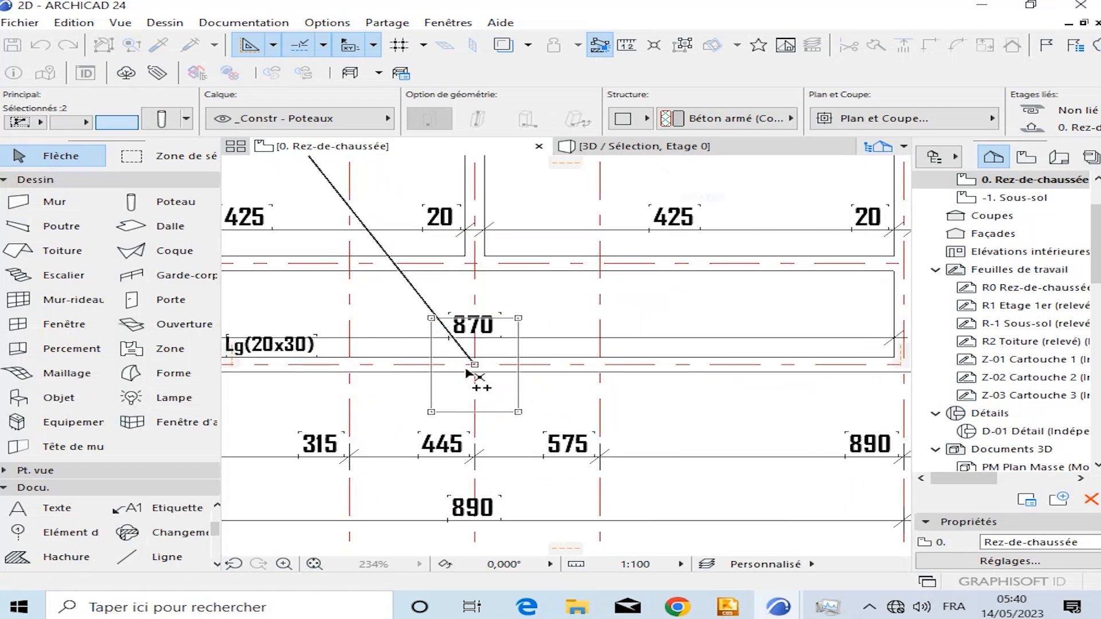
{"action": "scroll", "coordinate": [676, 387], "scroll_direction": "down", "scroll_amount": 4}
{"action": "scroll", "coordinate": [619, 390], "scroll_direction": "up", "scroll_amount": 4}
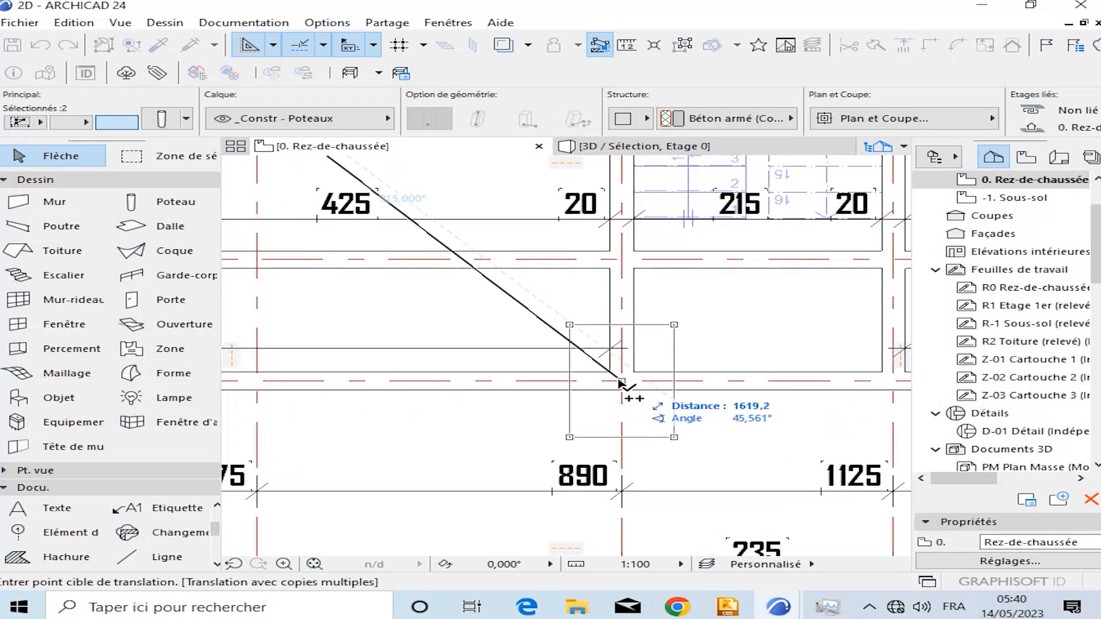
{"action": "scroll", "coordinate": [498, 367], "scroll_direction": "down", "scroll_amount": 4}
Continue the copies along axis F at the vertical axes dimensioned 1125, 1570 and 2015.
{"action": "scroll", "coordinate": [498, 385], "scroll_direction": "up", "scroll_amount": 4}
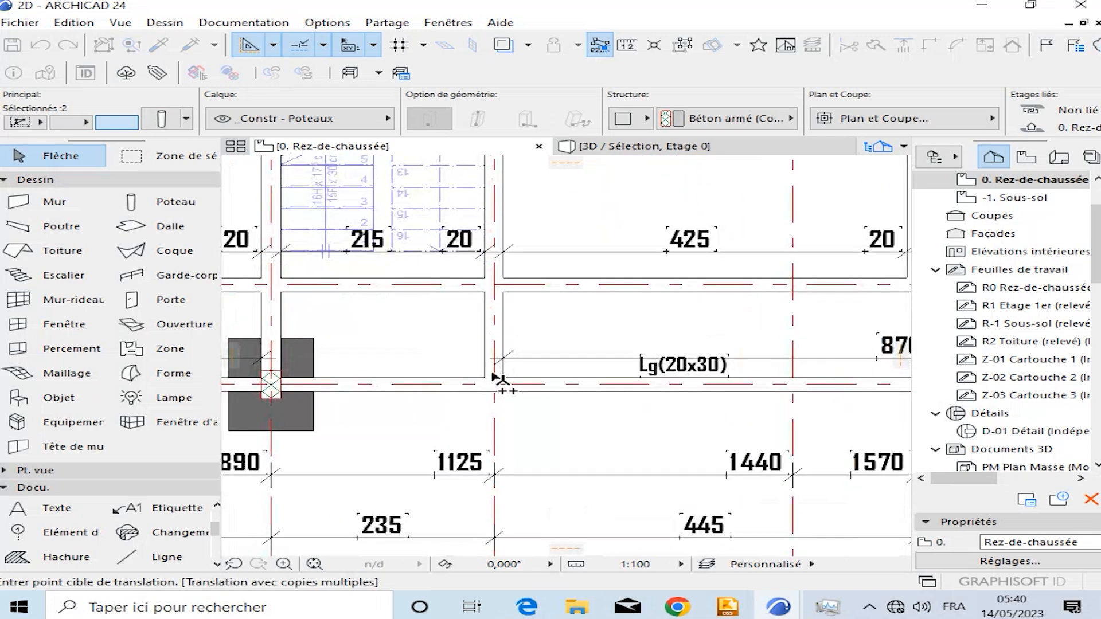
{"action": "scroll", "coordinate": [486, 383], "scroll_direction": "down", "scroll_amount": 4}
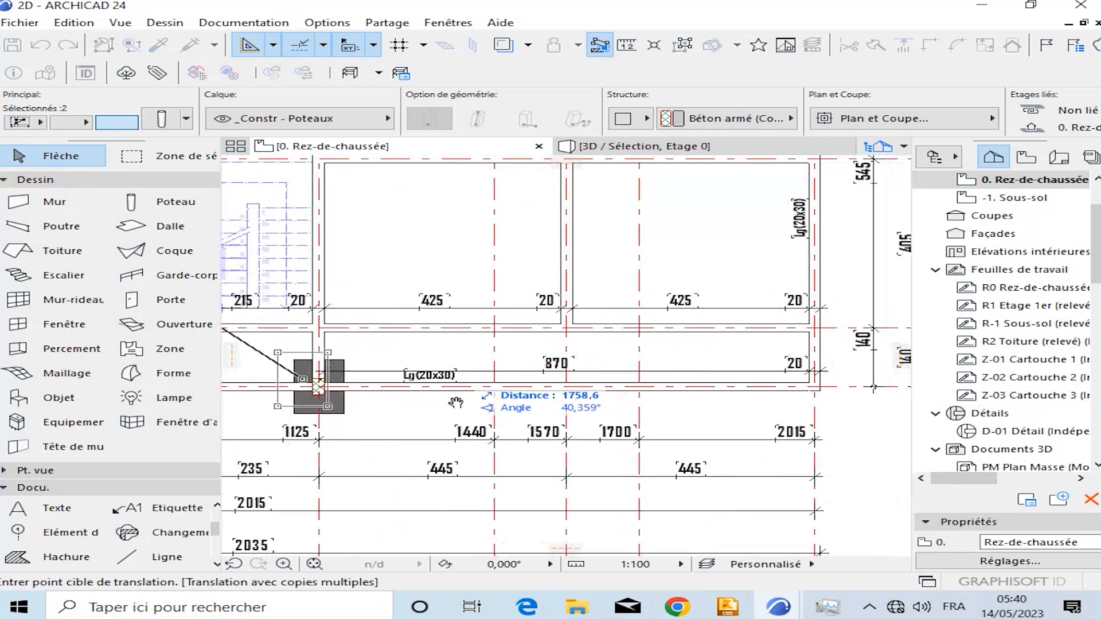
{"action": "scroll", "coordinate": [571, 405], "scroll_direction": "up", "scroll_amount": 4}
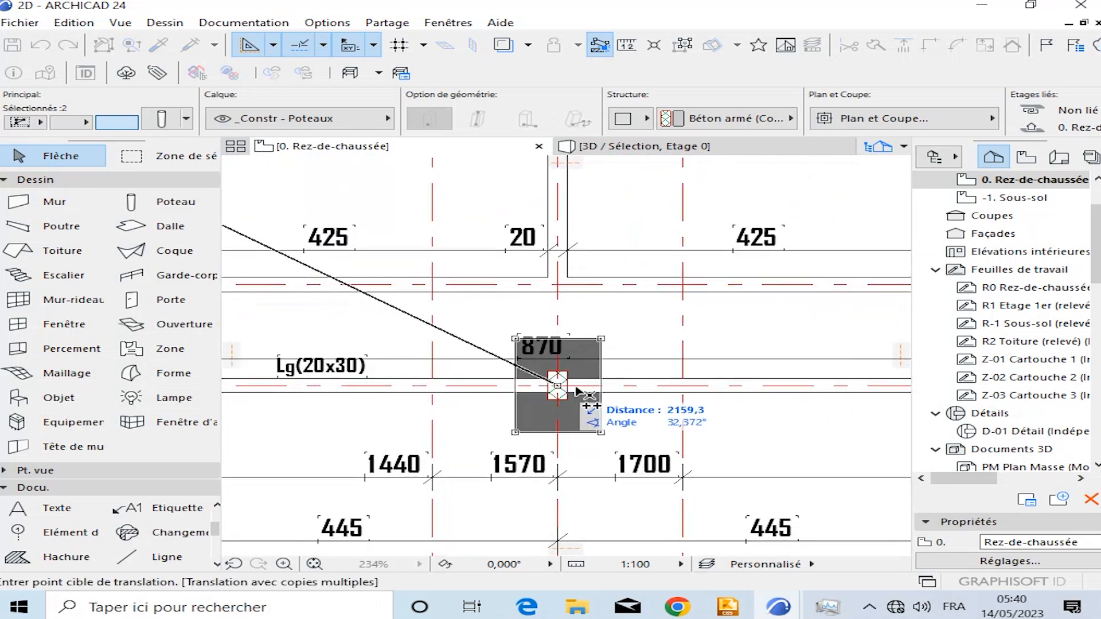
{"action": "scroll", "coordinate": [578, 391], "scroll_direction": "down", "scroll_amount": 4}
{"action": "scroll", "coordinate": [582, 386], "scroll_direction": "up", "scroll_amount": 4}
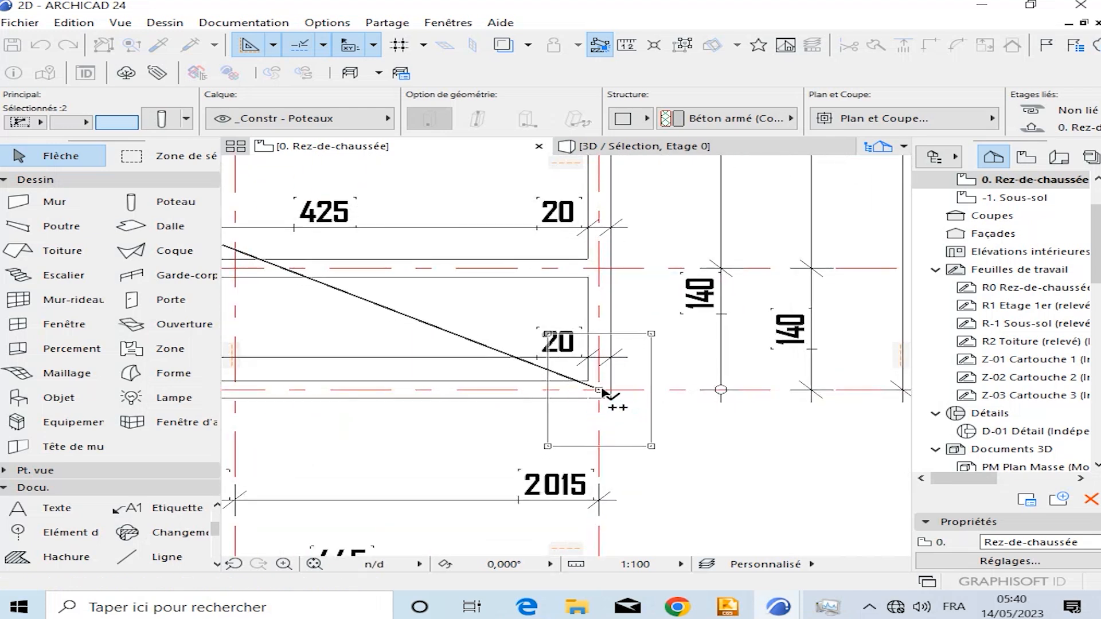
Place copies of the hatch and column on axis E at its intersections with axes 10, 8 and 6.
{"action": "scroll", "coordinate": [602, 385], "scroll_direction": "down", "scroll_amount": 4}
{"action": "scroll", "coordinate": [599, 315], "scroll_direction": "up", "scroll_amount": 4}
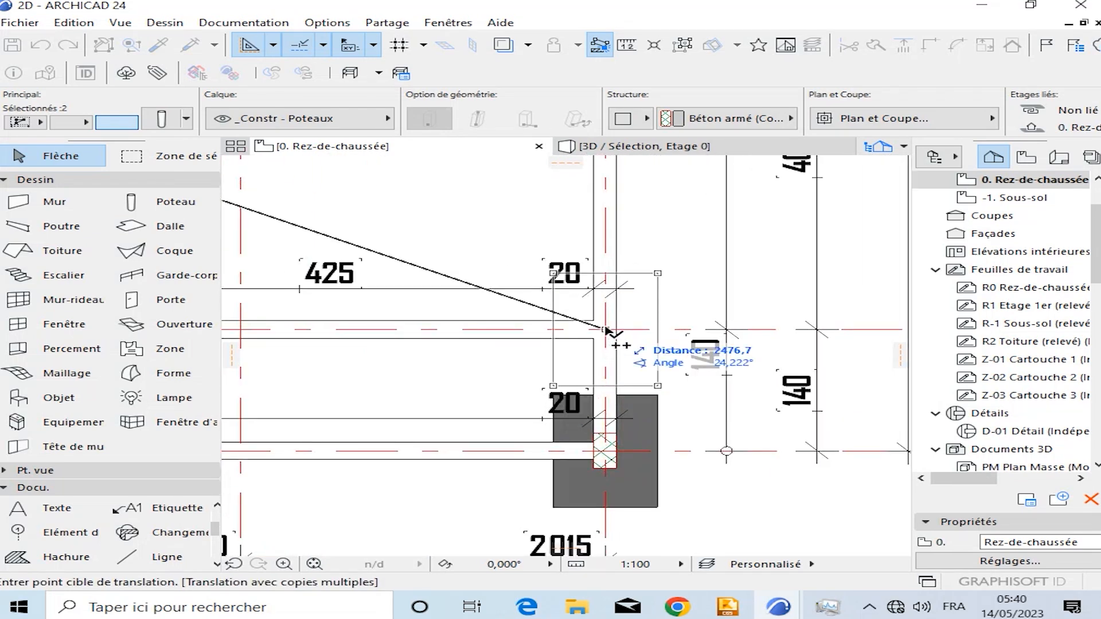
{"action": "scroll", "coordinate": [625, 342], "scroll_direction": "down", "scroll_amount": 4}
{"action": "scroll", "coordinate": [569, 373], "scroll_direction": "up", "scroll_amount": 4}
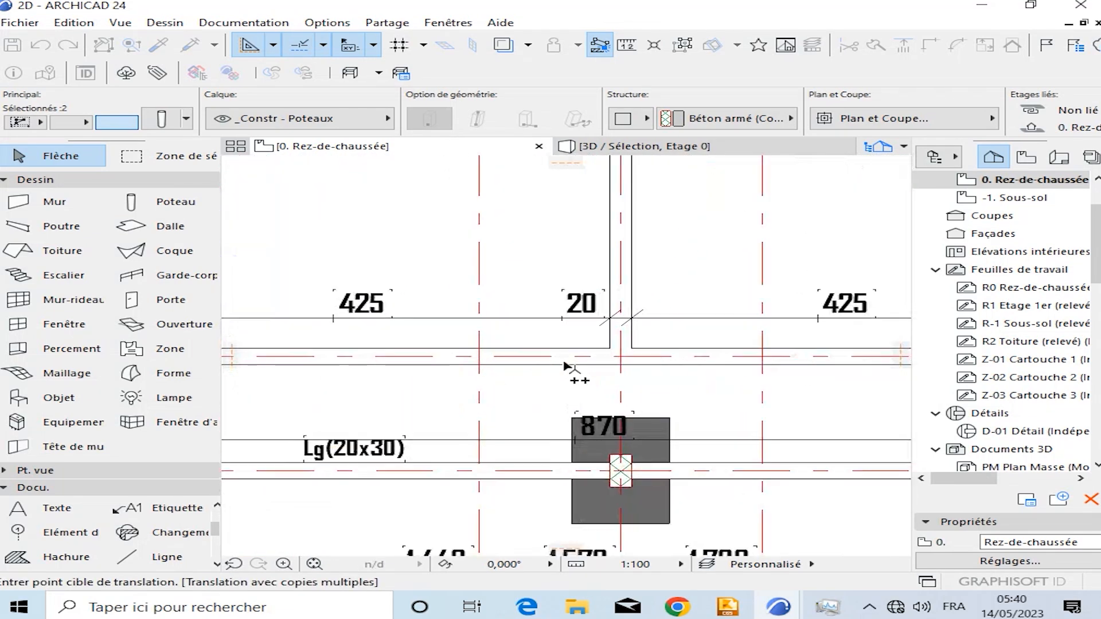
{"action": "scroll", "coordinate": [643, 357], "scroll_direction": "down", "scroll_amount": 4}
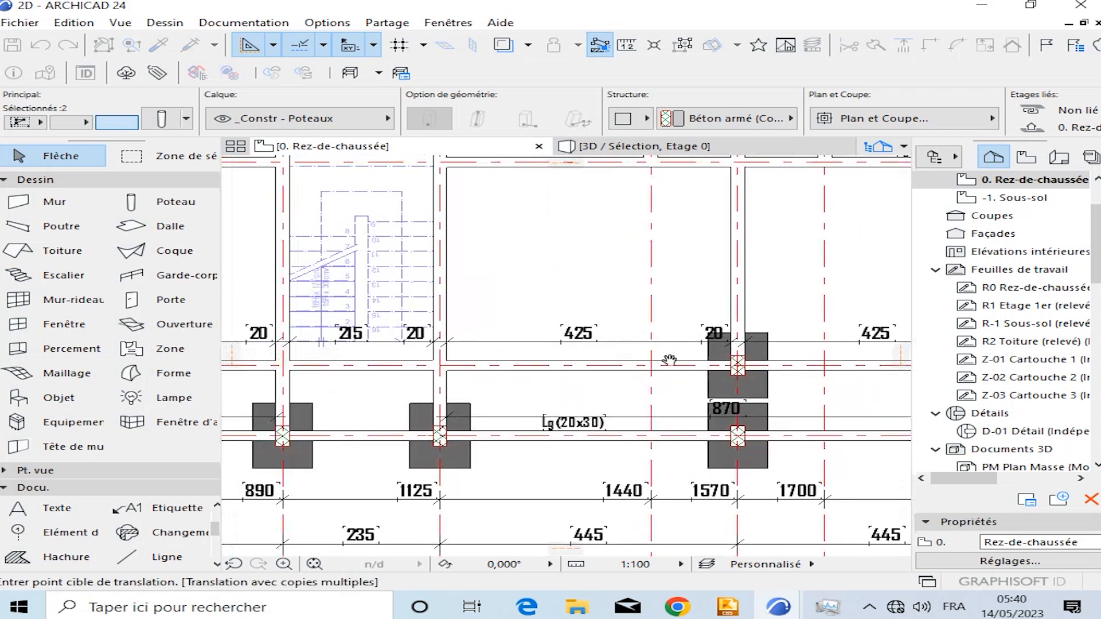
{"action": "scroll", "coordinate": [688, 370], "scroll_direction": "up", "scroll_amount": 4}
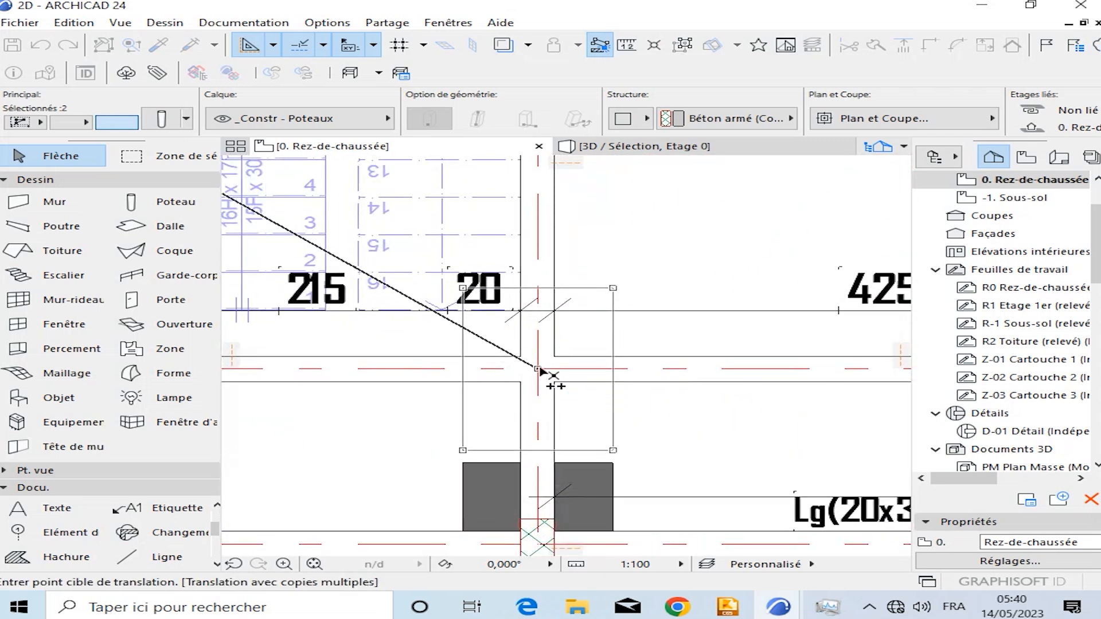
Continue the copies of the hatch and column along axis E at axes 5, 3 and 1.
{"action": "scroll", "coordinate": [568, 376], "scroll_direction": "down", "scroll_amount": 4}
{"action": "scroll", "coordinate": [573, 384], "scroll_direction": "up", "scroll_amount": 4}
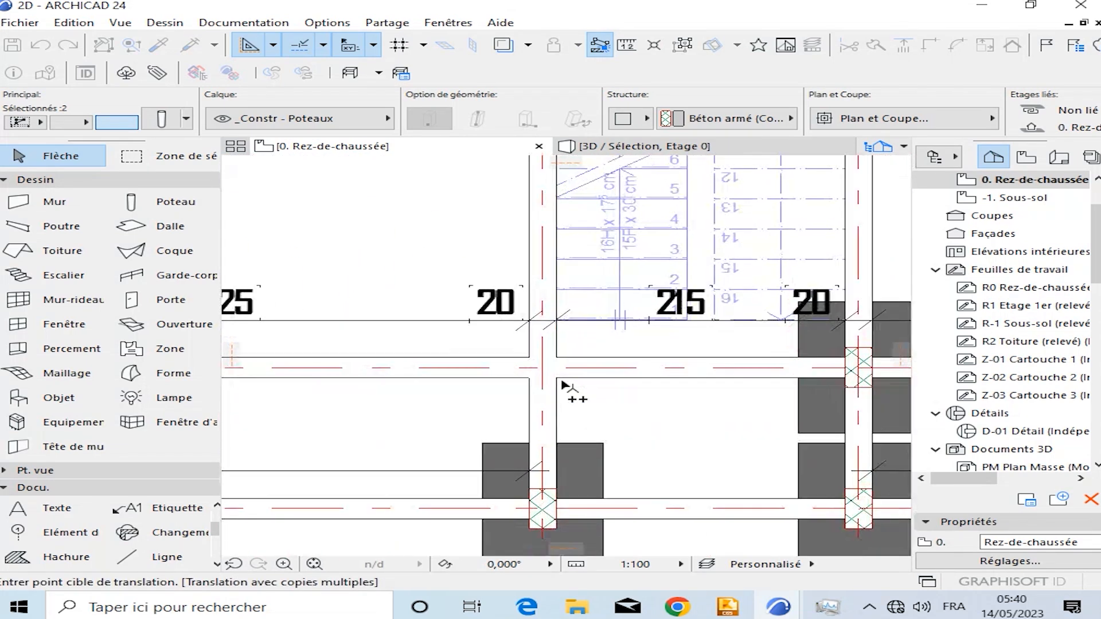
{"action": "scroll", "coordinate": [459, 290], "scroll_direction": "down", "scroll_amount": 4}
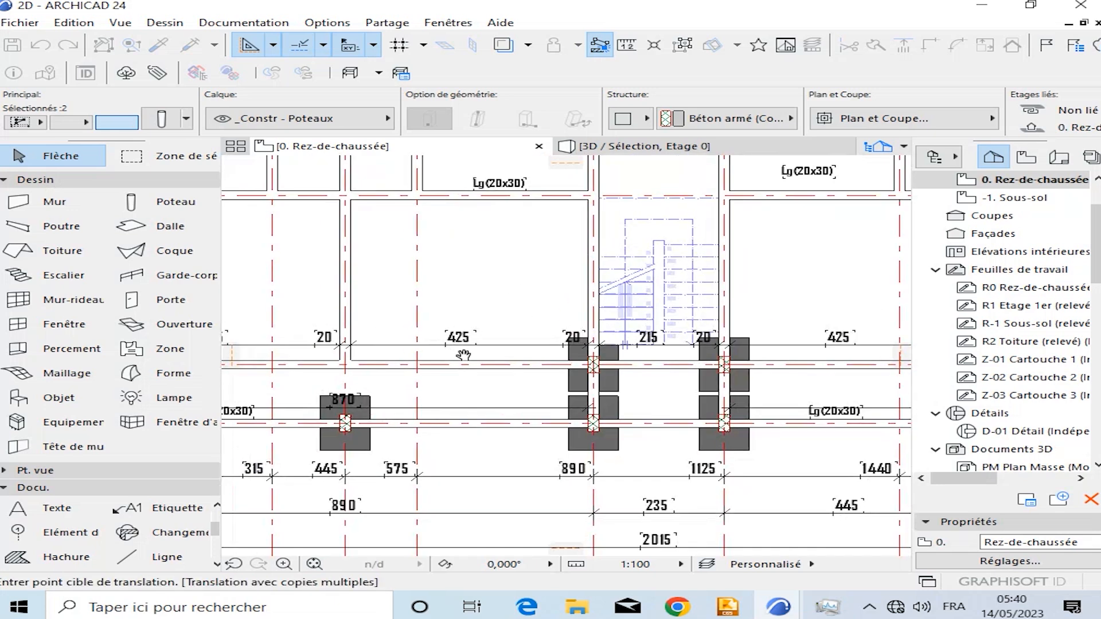
{"action": "scroll", "coordinate": [621, 376], "scroll_direction": "up", "scroll_amount": 4}
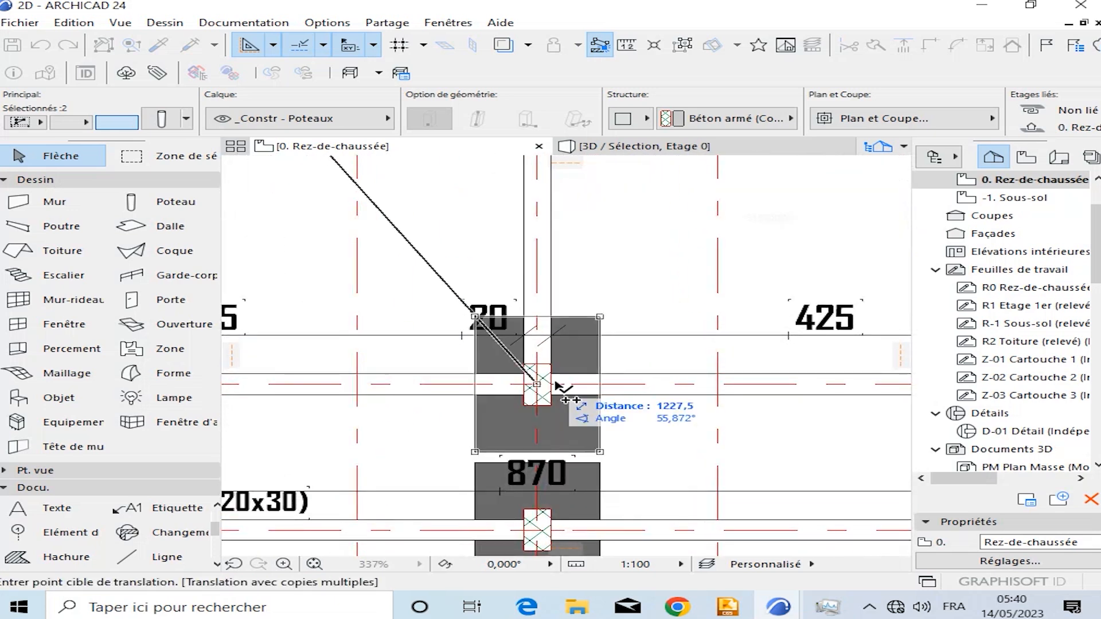
{"action": "scroll", "coordinate": [556, 388], "scroll_direction": "down", "scroll_amount": 4}
{"action": "scroll", "coordinate": [576, 395], "scroll_direction": "up", "scroll_amount": 4}
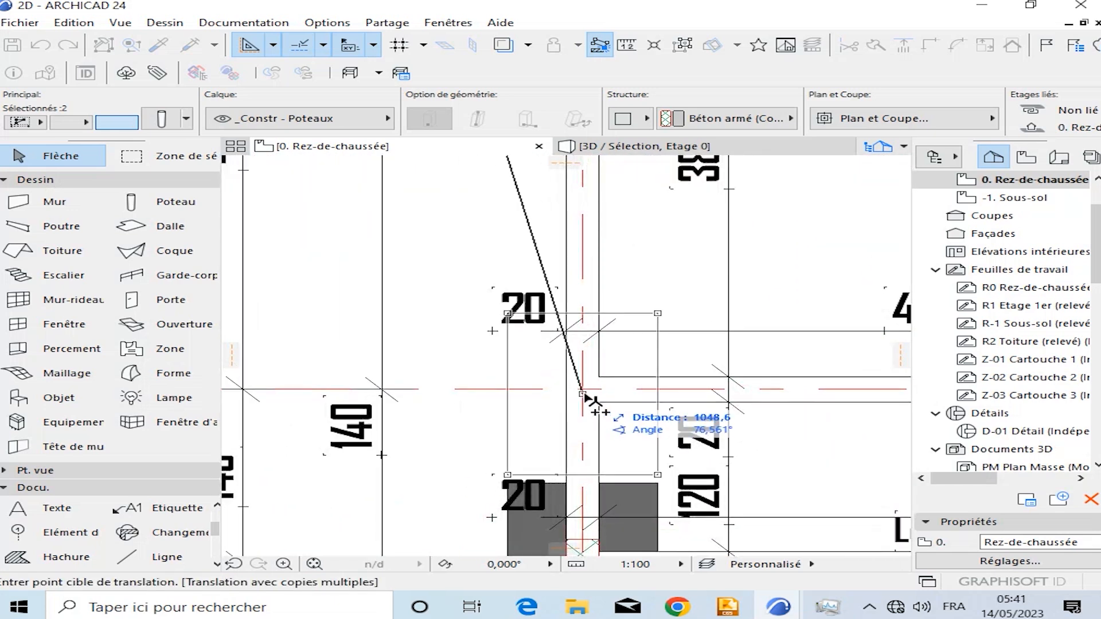
{"action": "left_click", "coordinate": [582, 394]}
Place copies of the hatch and column on axis D at its intersections with axes 1, 3 and 5.
{"action": "scroll", "coordinate": [583, 394], "scroll_direction": "down", "scroll_amount": 5}
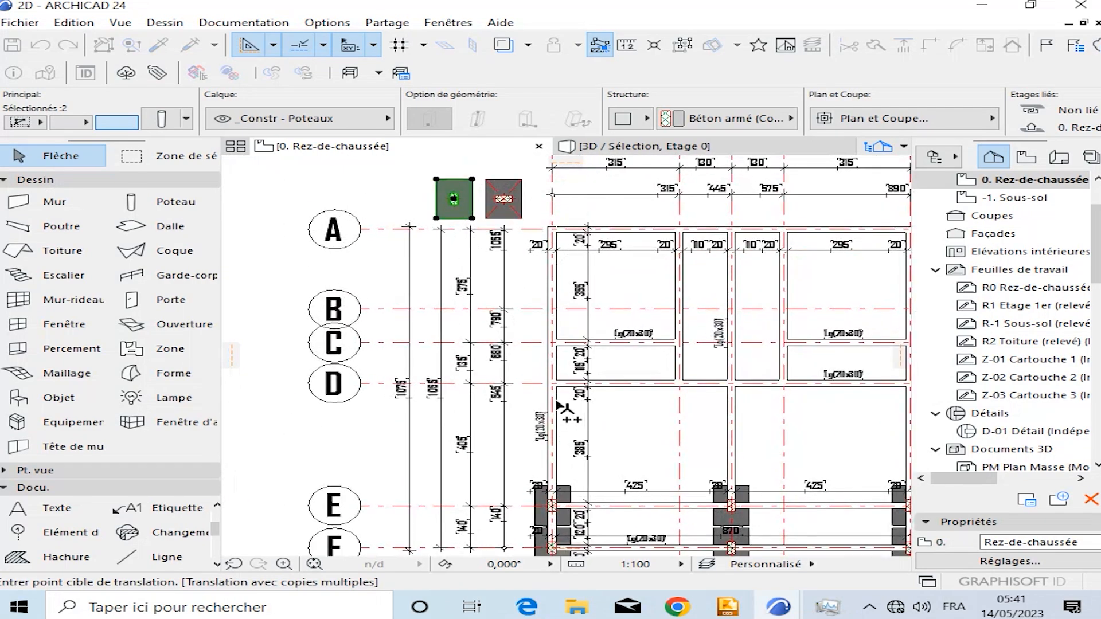
{"action": "scroll", "coordinate": [564, 408], "scroll_direction": "up", "scroll_amount": 5}
{"action": "scroll", "coordinate": [552, 364], "scroll_direction": "down", "scroll_amount": 5}
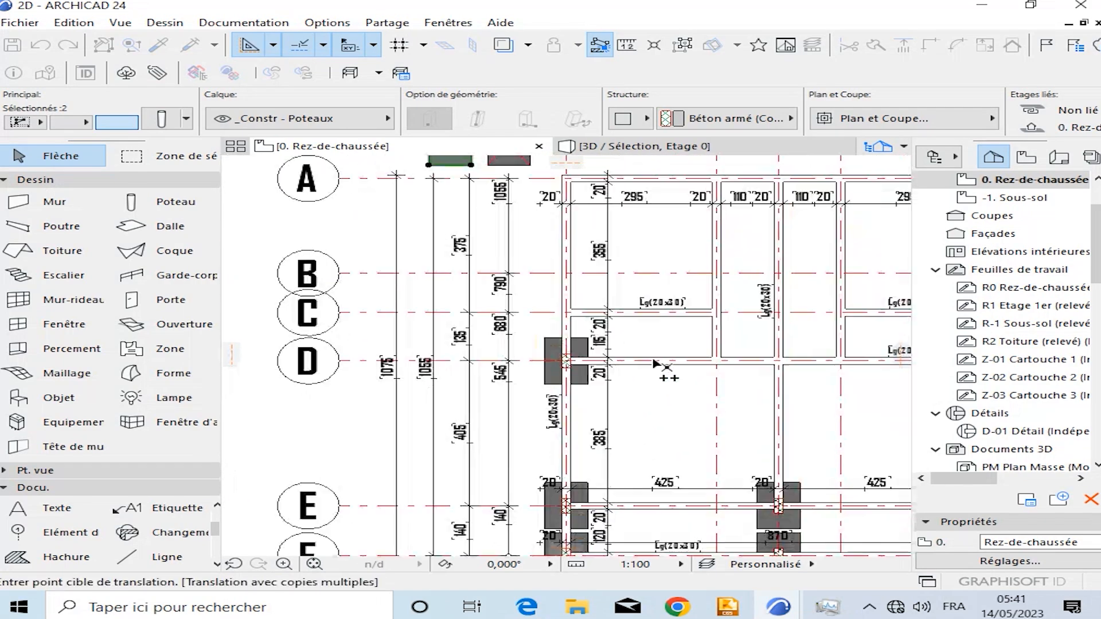
{"action": "scroll", "coordinate": [646, 378], "scroll_direction": "up", "scroll_amount": 5}
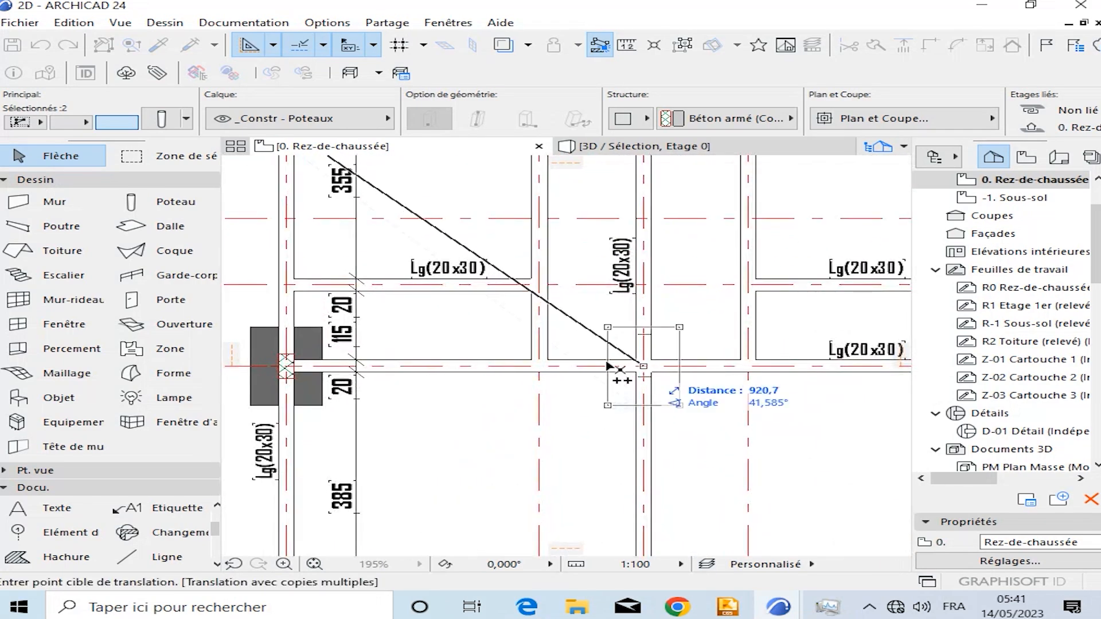
{"action": "scroll", "coordinate": [610, 366], "scroll_direction": "down", "scroll_amount": 5}
{"action": "scroll", "coordinate": [618, 364], "scroll_direction": "up", "scroll_amount": 5}
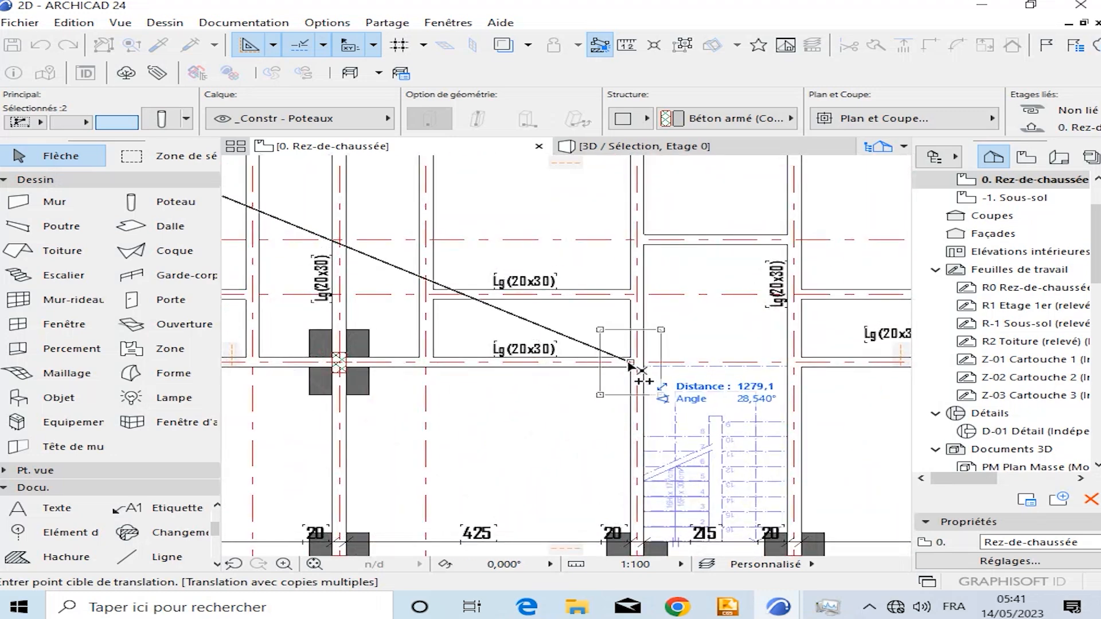
{"action": "left_click", "coordinate": [636, 362]}
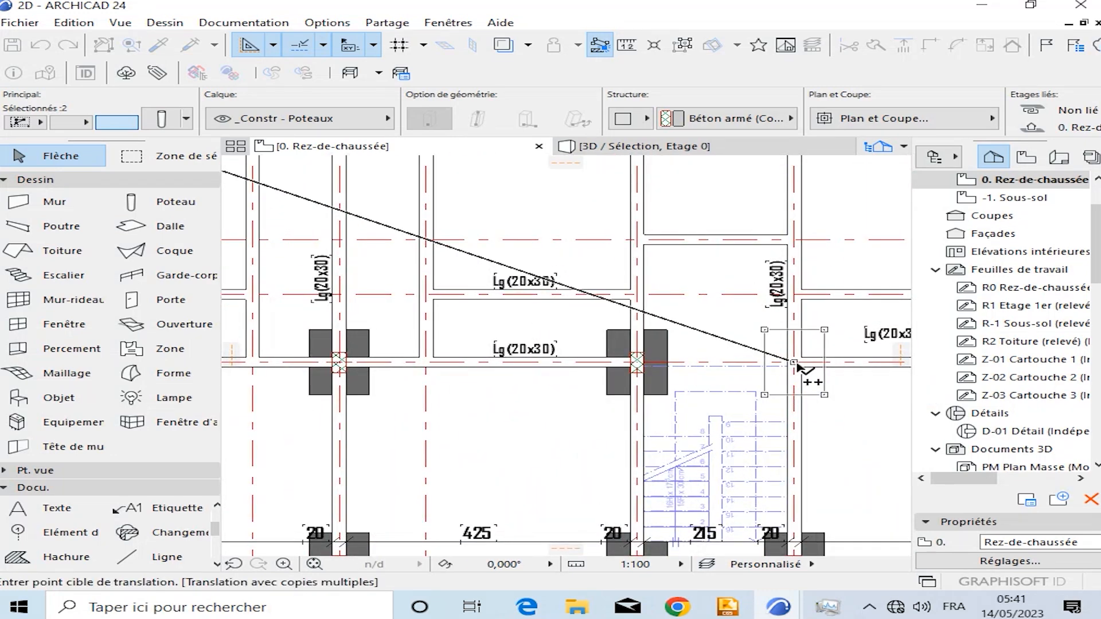
Continue the copies of the hatch and column along axis D at axes 6, 8 and 10.
{"action": "scroll", "coordinate": [659, 361], "scroll_direction": "down", "scroll_amount": 5}
{"action": "scroll", "coordinate": [585, 363], "scroll_direction": "up", "scroll_amount": 5}
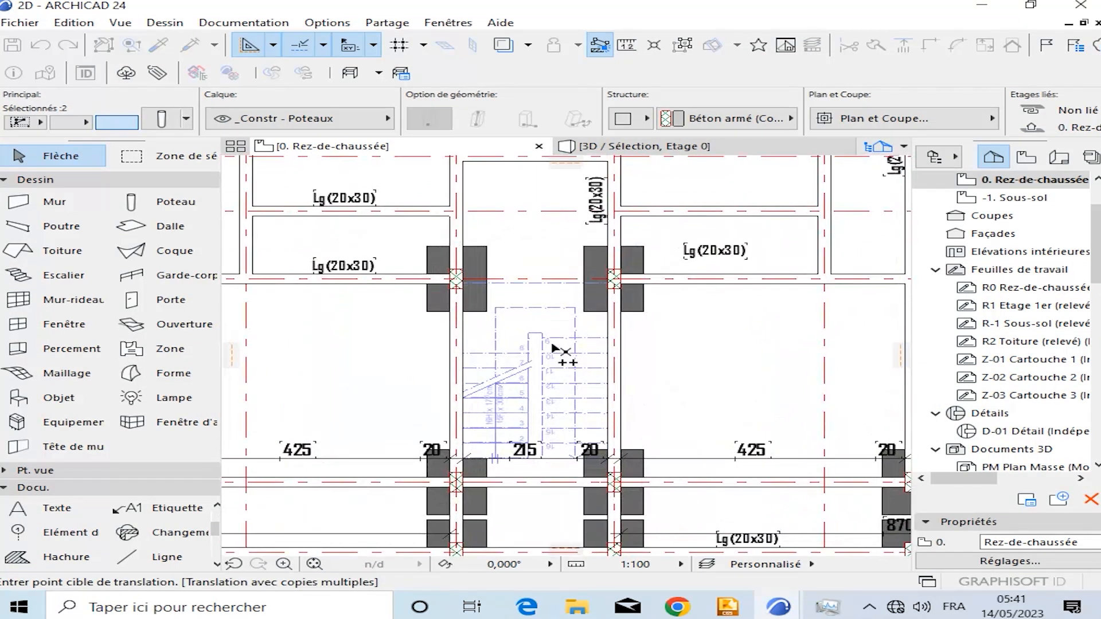
{"action": "scroll", "coordinate": [545, 361], "scroll_direction": "down", "scroll_amount": 5}
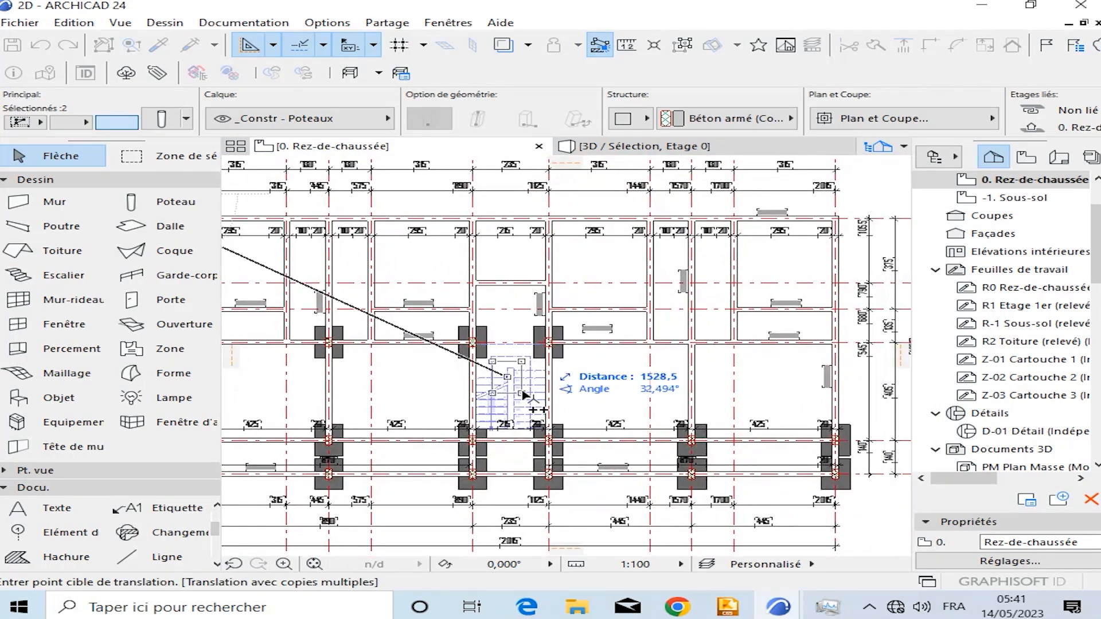
{"action": "middle_click_drag", "start_coordinate": [545, 368], "coordinate": [520, 423]}
{"action": "scroll", "coordinate": [488, 350], "scroll_direction": "up", "scroll_amount": 6}
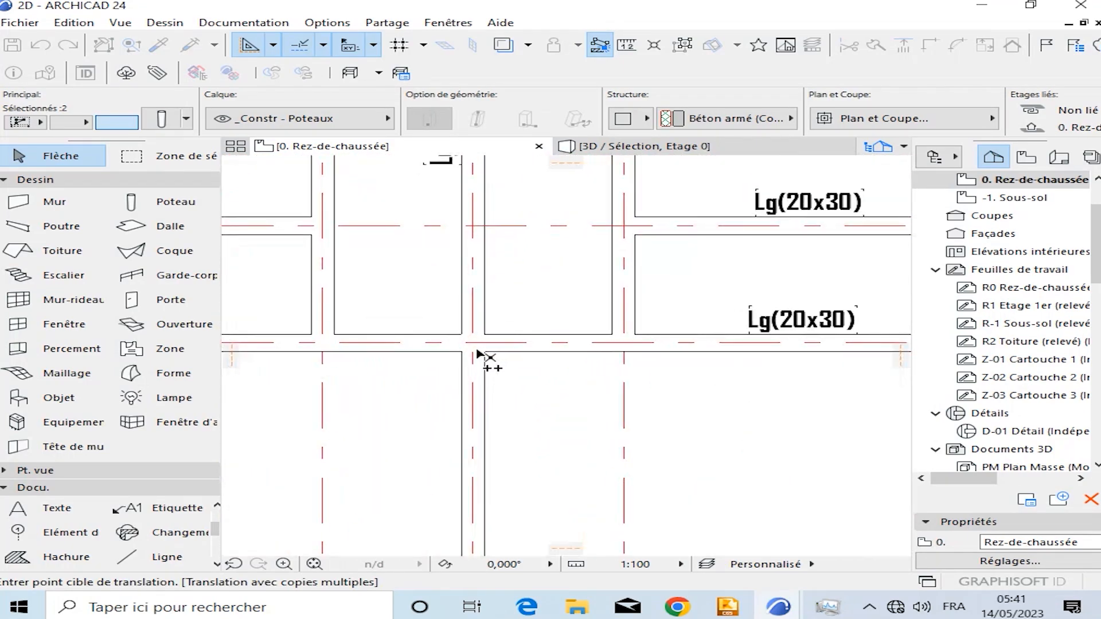
{"action": "scroll", "coordinate": [474, 344], "scroll_direction": "down", "scroll_amount": 4}
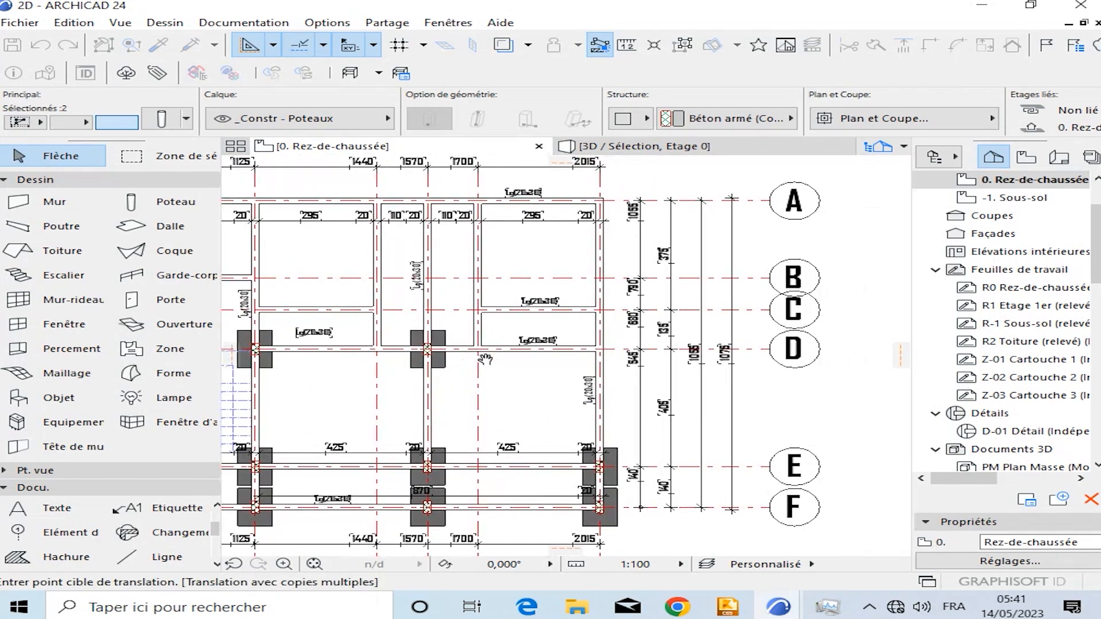
{"action": "scroll", "coordinate": [625, 344], "scroll_direction": "up", "scroll_amount": 4}
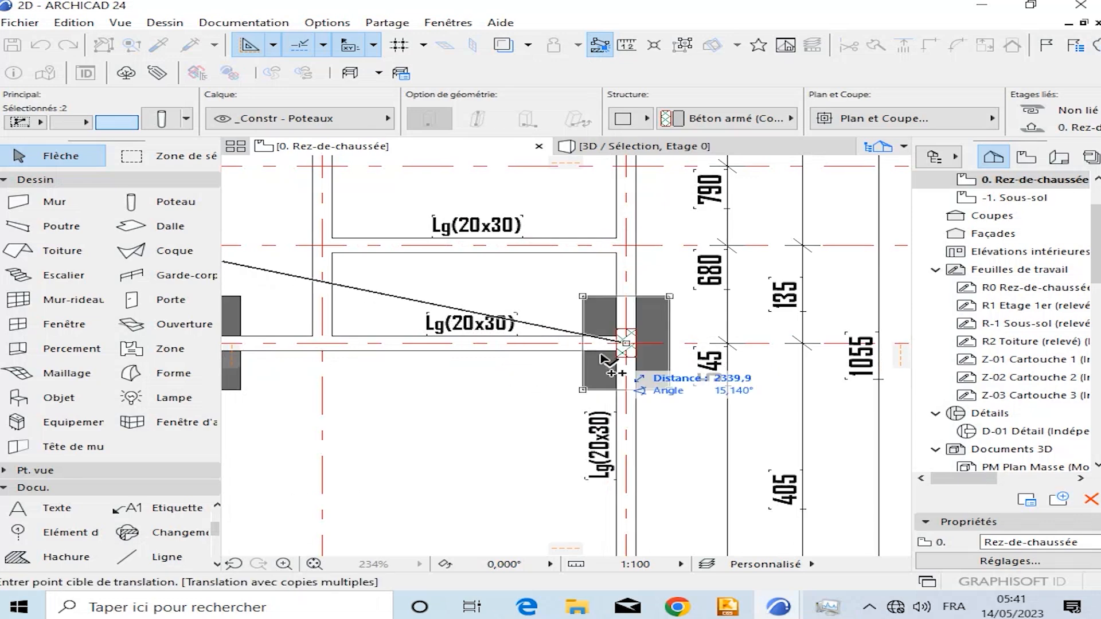
Delete the staircase between axes 5 and 6, below axis D.
{"action": "scroll", "coordinate": [624, 347], "scroll_direction": "down", "scroll_amount": 3}
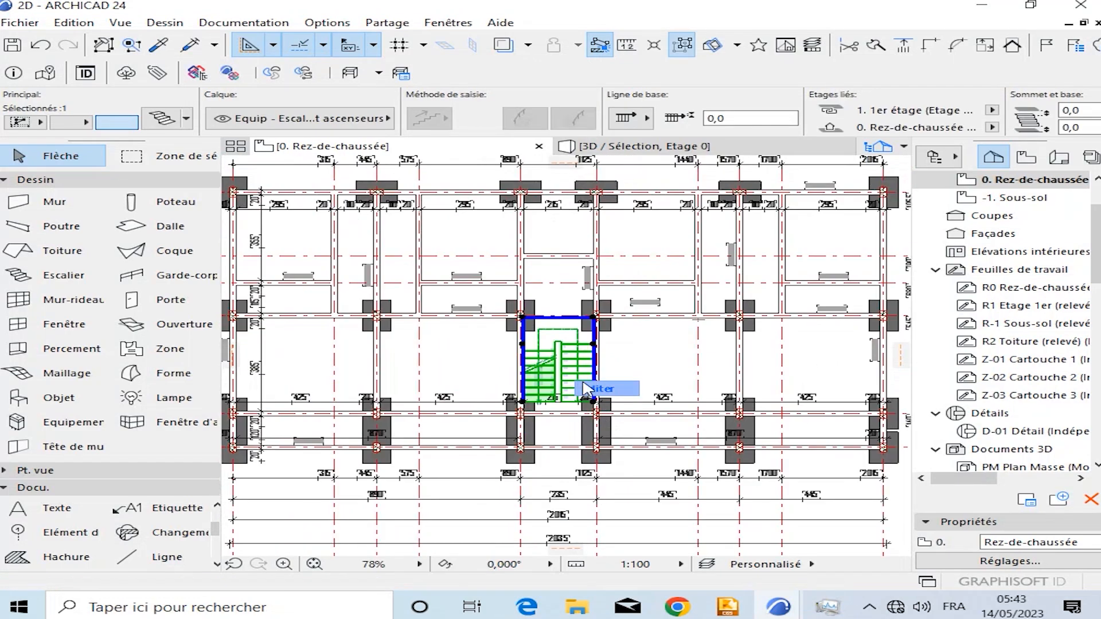
{"action": "scroll", "coordinate": [589, 373], "scroll_direction": "up", "scroll_amount": 3}
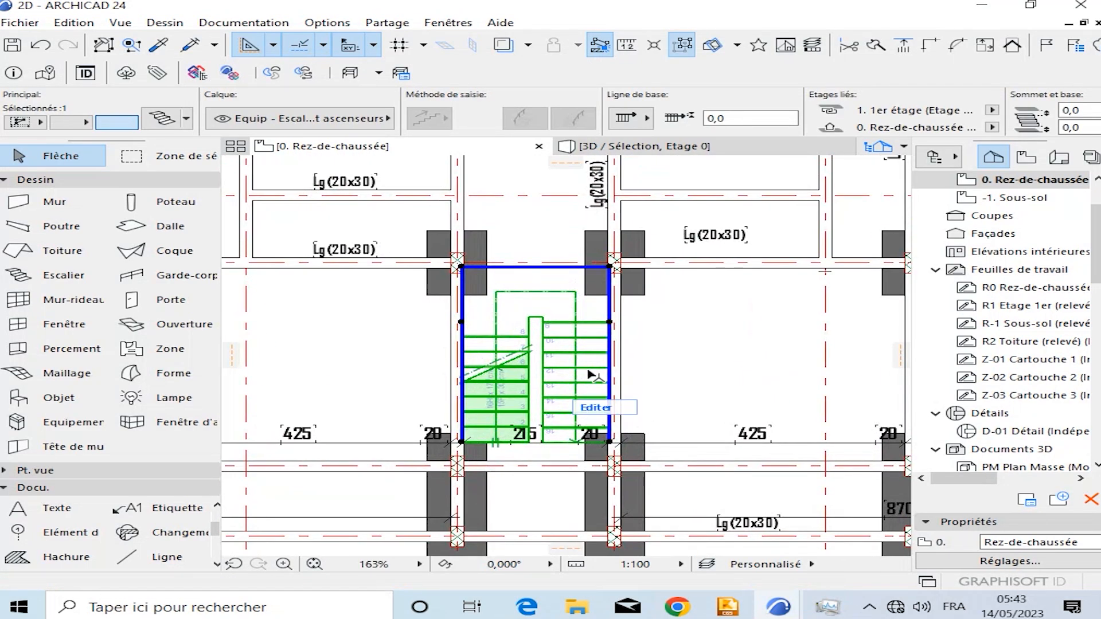
{"action": "key", "text": "Delete"}
{"action": "scroll", "coordinate": [547, 324], "scroll_direction": "down", "scroll_amount": 4}
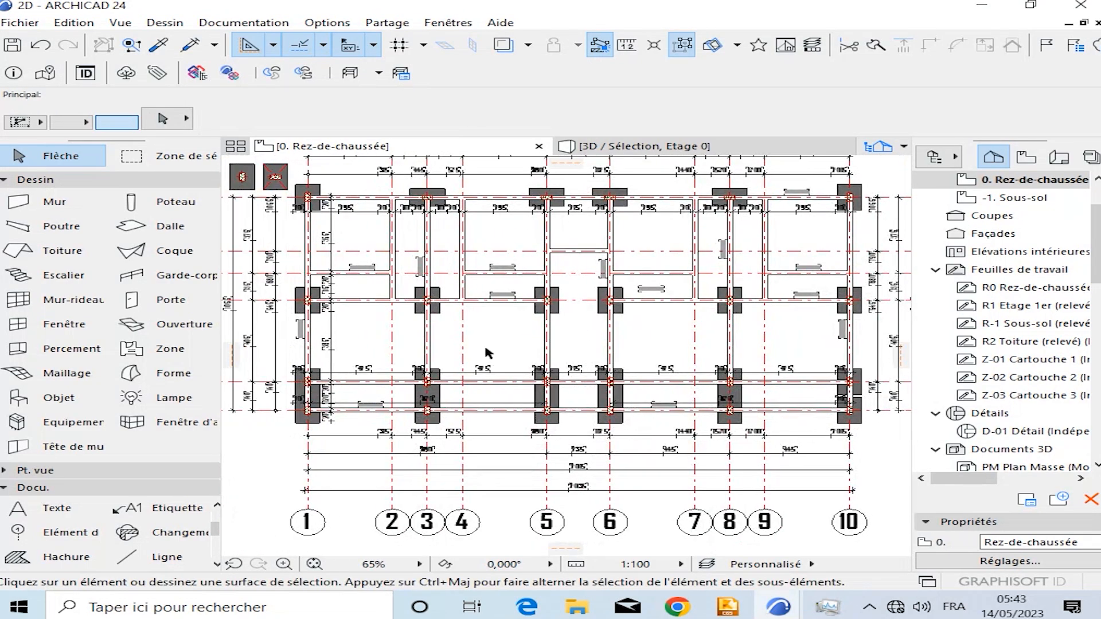
Move the "Lg(20x30)" label between axes 6 and 7 straight down about 30, close to the axis D beam, and deselect it.
{"action": "middle_click_drag", "start_coordinate": [542, 325], "coordinate": [526, 366]}
{"action": "scroll", "coordinate": [569, 361], "scroll_direction": "up", "scroll_amount": 5}
{"action": "scroll", "coordinate": [573, 345], "scroll_direction": "down", "scroll_amount": 3}
{"action": "middle_click_drag", "start_coordinate": [578, 337], "coordinate": [581, 380]}
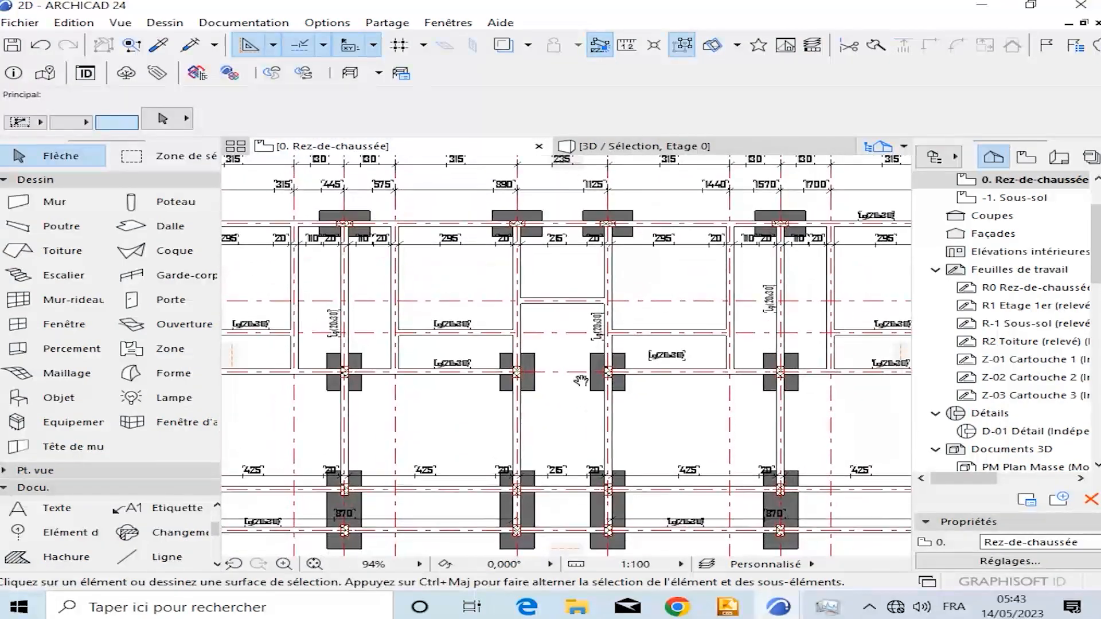
{"action": "middle_click_drag", "start_coordinate": [625, 344], "coordinate": [619, 396]}
{"action": "scroll", "coordinate": [620, 401], "scroll_direction": "up", "scroll_amount": 5}
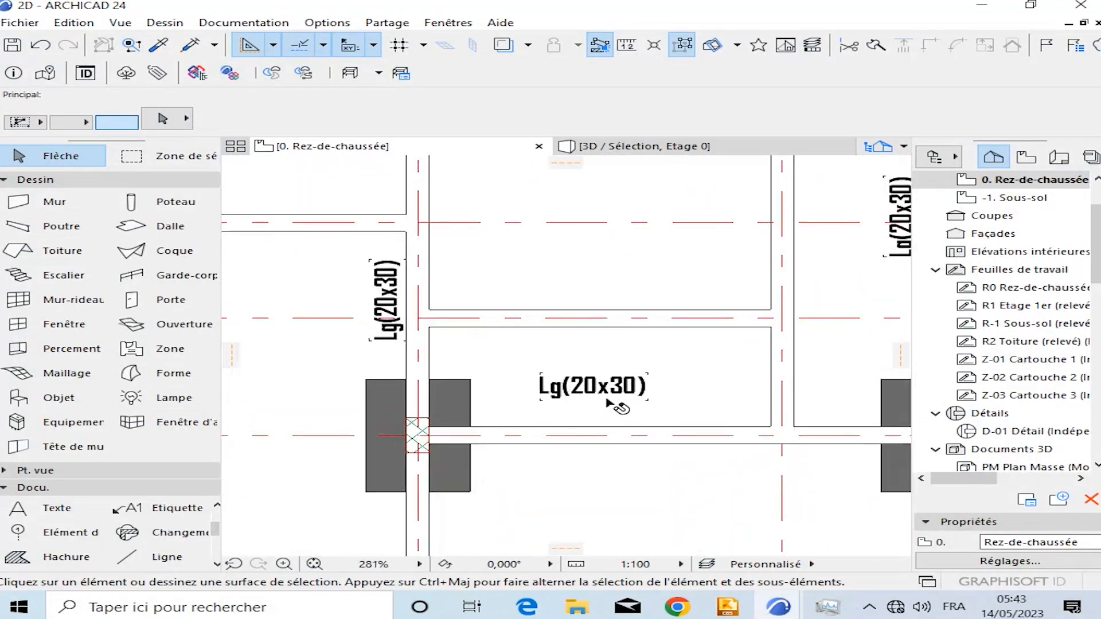
{"action": "scroll", "coordinate": [629, 373], "scroll_direction": "down", "scroll_amount": 4}
{"action": "scroll", "coordinate": [629, 372], "scroll_direction": "down", "scroll_amount": 1}
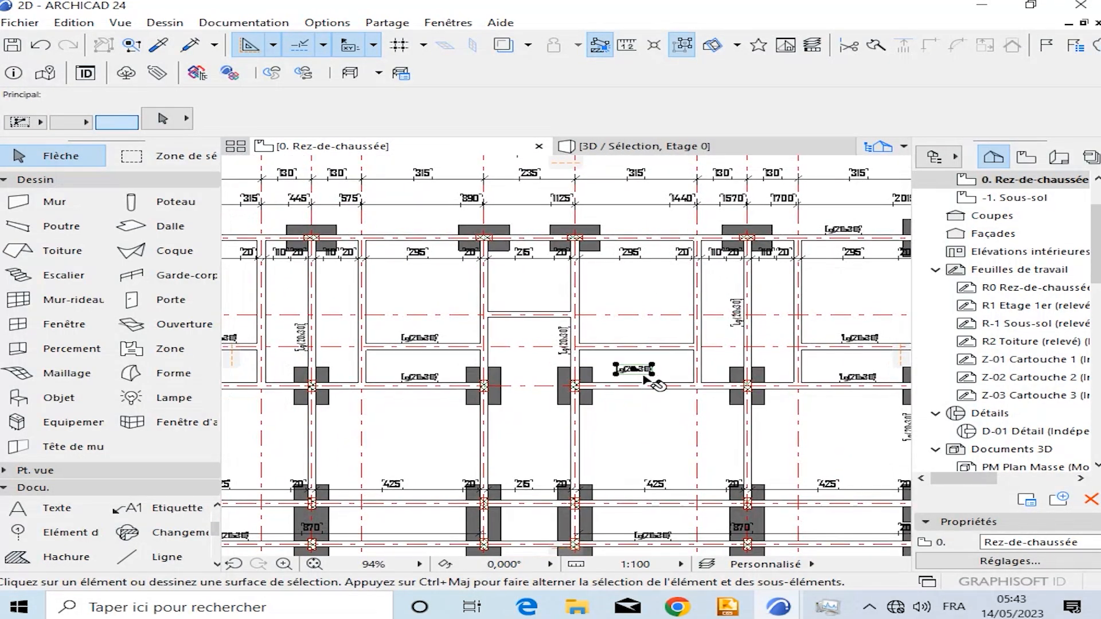
{"action": "left_click", "coordinate": [641, 370]}
{"action": "scroll", "coordinate": [645, 374], "scroll_direction": "up", "scroll_amount": 4}
{"action": "left_click", "coordinate": [680, 367]}
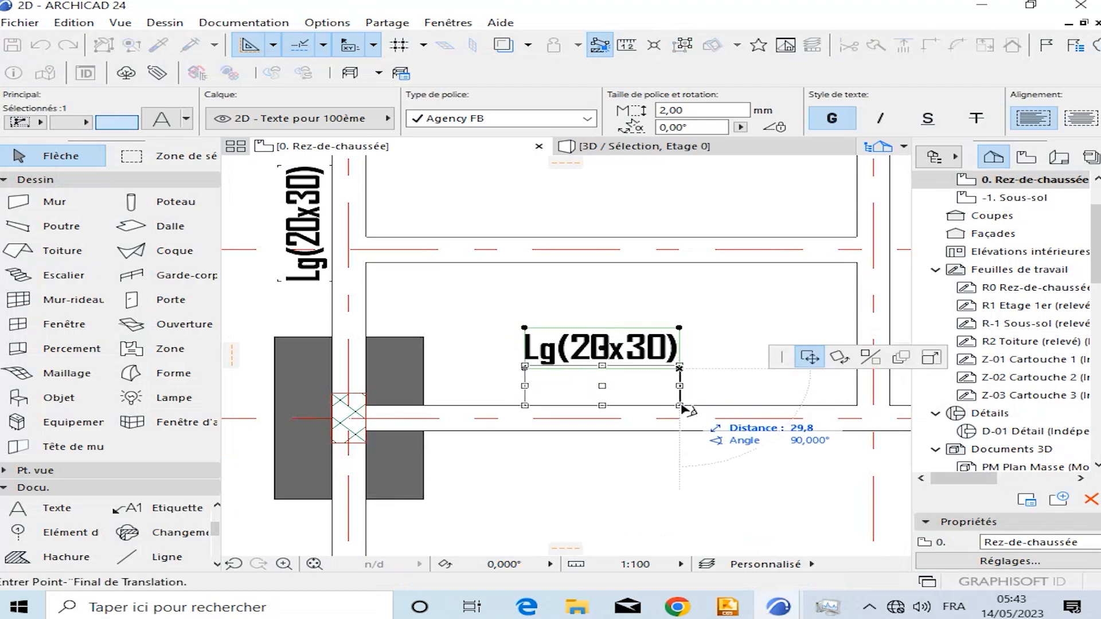
{"action": "left_click", "coordinate": [680, 406]}
{"action": "left_click", "coordinate": [666, 446]}
Move the four vertical dimension chains beside axis 1 slightly outward from the column bases, and deselect them.
{"action": "scroll", "coordinate": [646, 374], "scroll_direction": "down", "scroll_amount": 8}
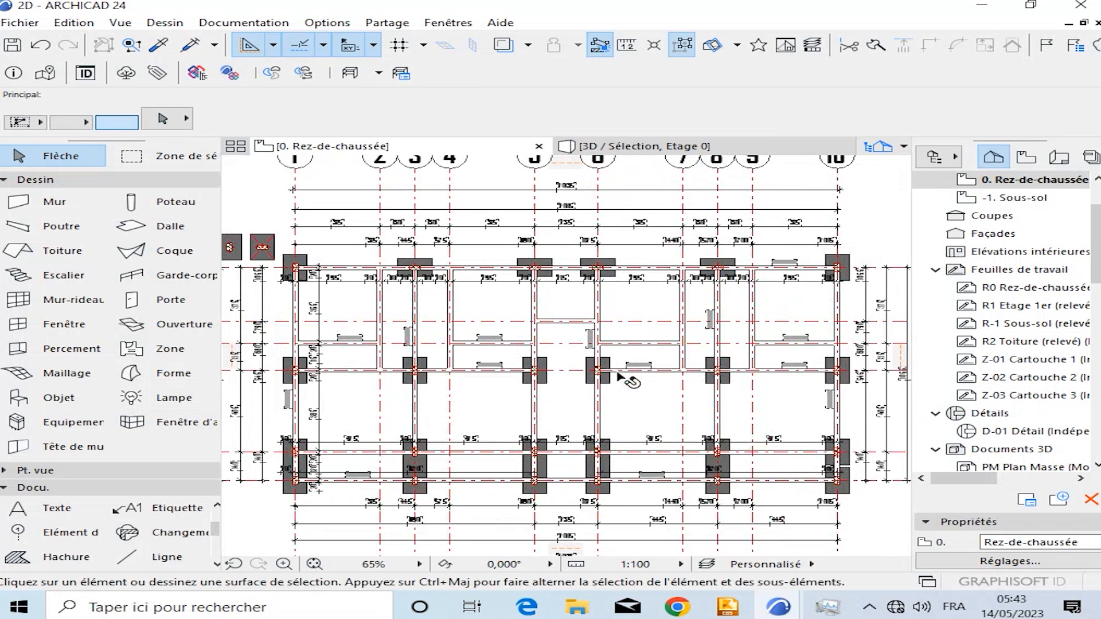
{"action": "middle_click_drag", "start_coordinate": [623, 438], "coordinate": [627, 386]}
{"action": "scroll", "coordinate": [626, 384], "scroll_direction": "down", "scroll_amount": 1}
{"action": "middle_click_drag", "start_coordinate": [497, 485], "coordinate": [617, 450]}
{"action": "scroll", "coordinate": [617, 449], "scroll_direction": "up", "scroll_amount": 3}
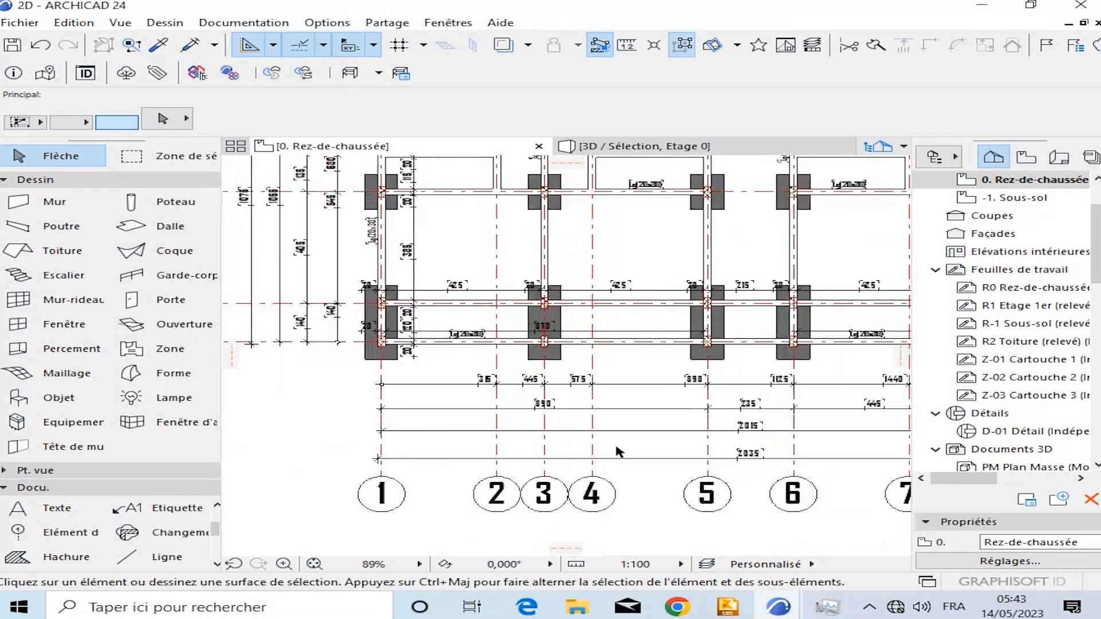
{"action": "scroll", "coordinate": [617, 450], "scroll_direction": "down", "scroll_amount": 2}
{"action": "middle_click_drag", "start_coordinate": [473, 370], "coordinate": [624, 441]}
{"action": "scroll", "coordinate": [564, 364], "scroll_direction": "up", "scroll_amount": 6}
{"action": "left_click_drag", "start_coordinate": [590, 350], "coordinate": [360, 443]}
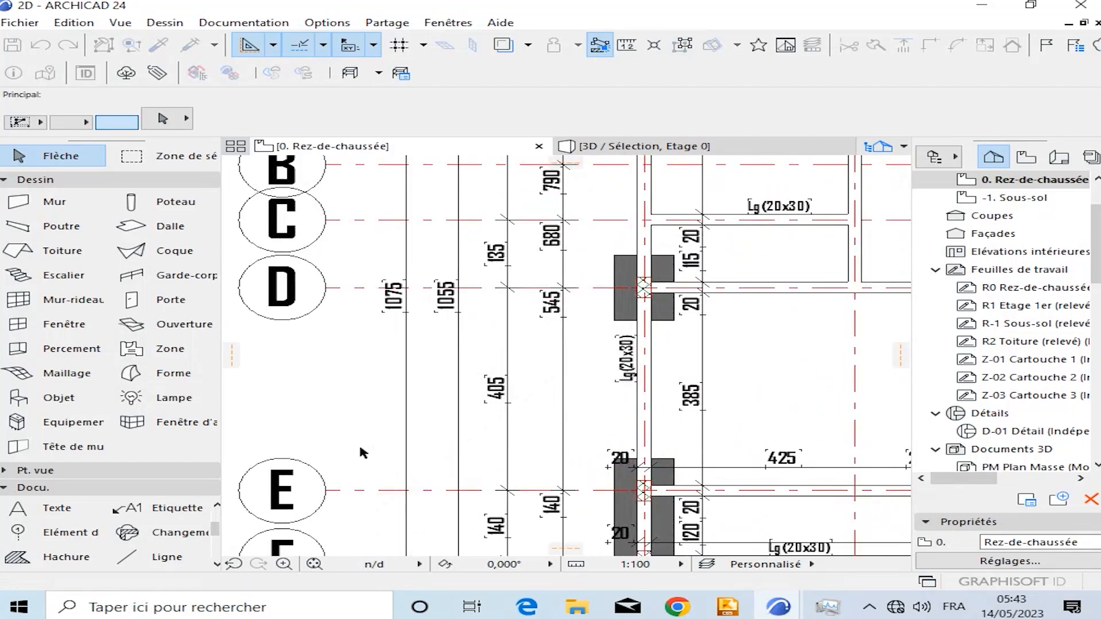
{"action": "left_click", "coordinate": [406, 445]}
{"action": "left_click", "coordinate": [387, 446]}
{"action": "left_click", "coordinate": [424, 433]}
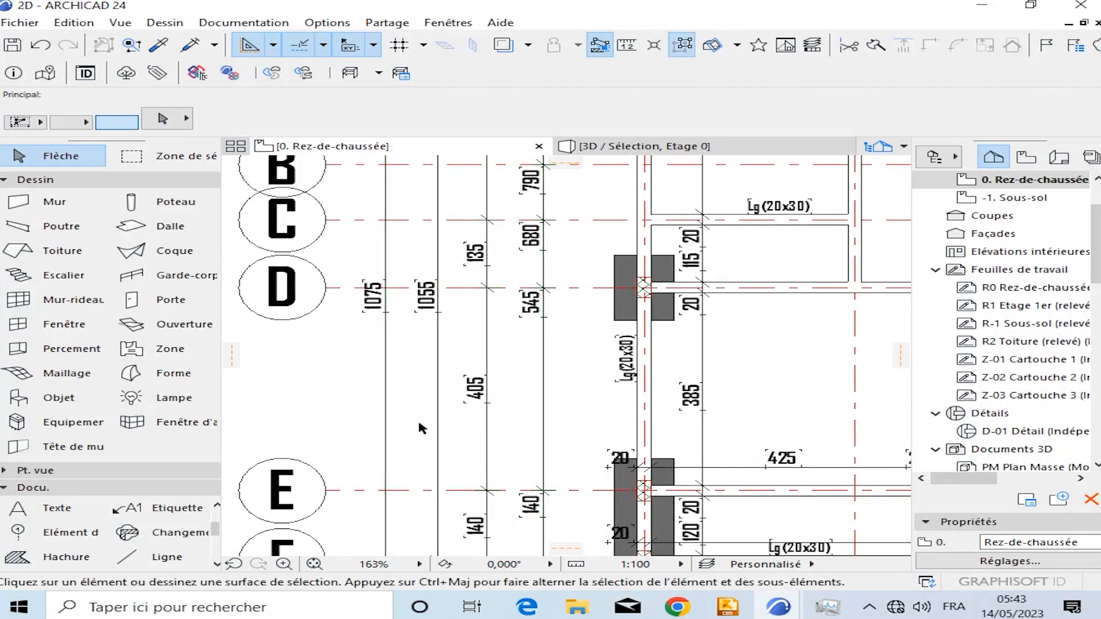
Delete the two spare column-and-hatch originals lying outside the plan near the intersection of axes A and 1.
{"action": "scroll", "coordinate": [416, 413], "scroll_direction": "down", "scroll_amount": 6}
{"action": "scroll", "coordinate": [437, 272], "scroll_direction": "up", "scroll_amount": 5}
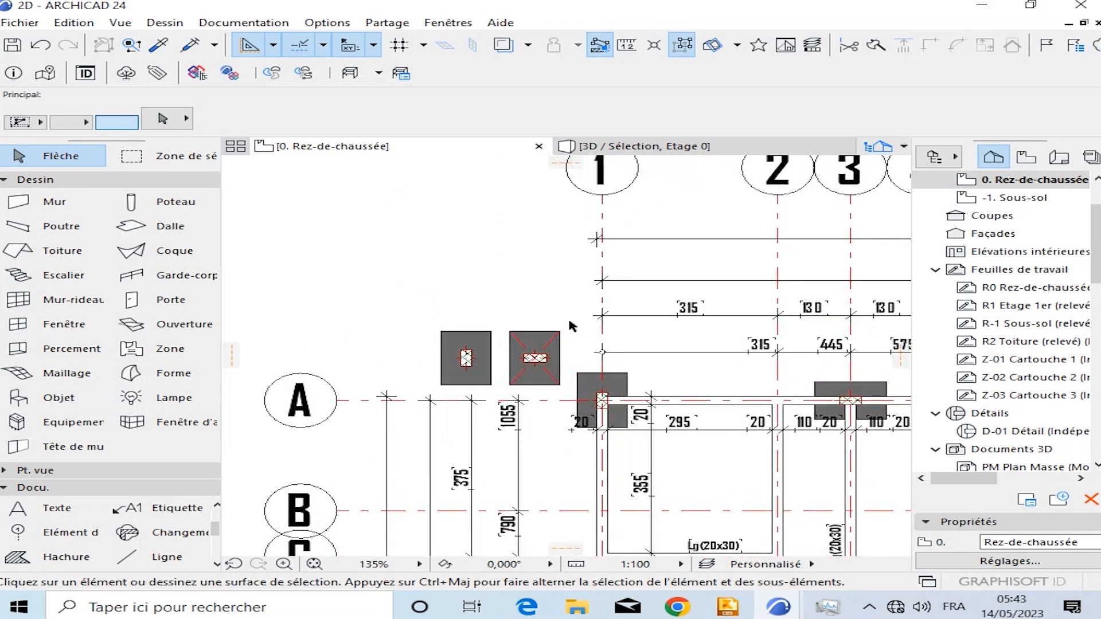
{"action": "left_click_drag", "start_coordinate": [570, 325], "coordinate": [434, 389]}
{"action": "key", "text": "Delete"}
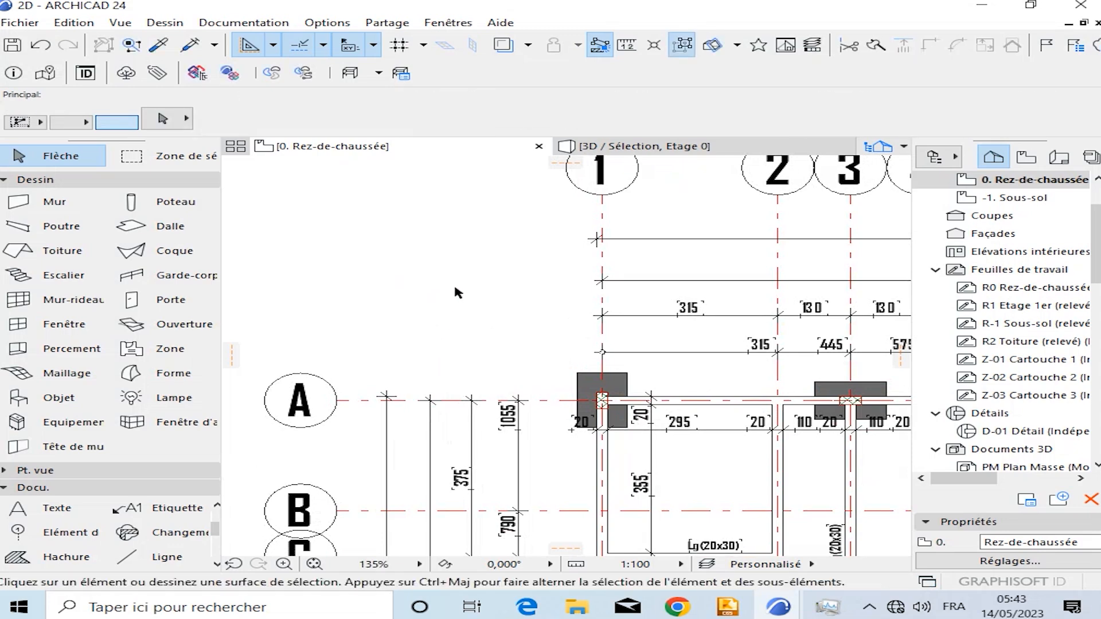
Move the four horizontal dimension chains above axis A upward about 21, clear of the column bases, and deselect them.
{"action": "scroll", "coordinate": [457, 292], "scroll_direction": "down", "scroll_amount": 5}
{"action": "scroll", "coordinate": [624, 261], "scroll_direction": "up", "scroll_amount": 6}
{"action": "left_click_drag", "start_coordinate": [625, 267], "coordinate": [531, 426]}
{"action": "scroll", "coordinate": [550, 427], "scroll_direction": "up", "scroll_amount": 2}
{"action": "left_click", "coordinate": [549, 423]}
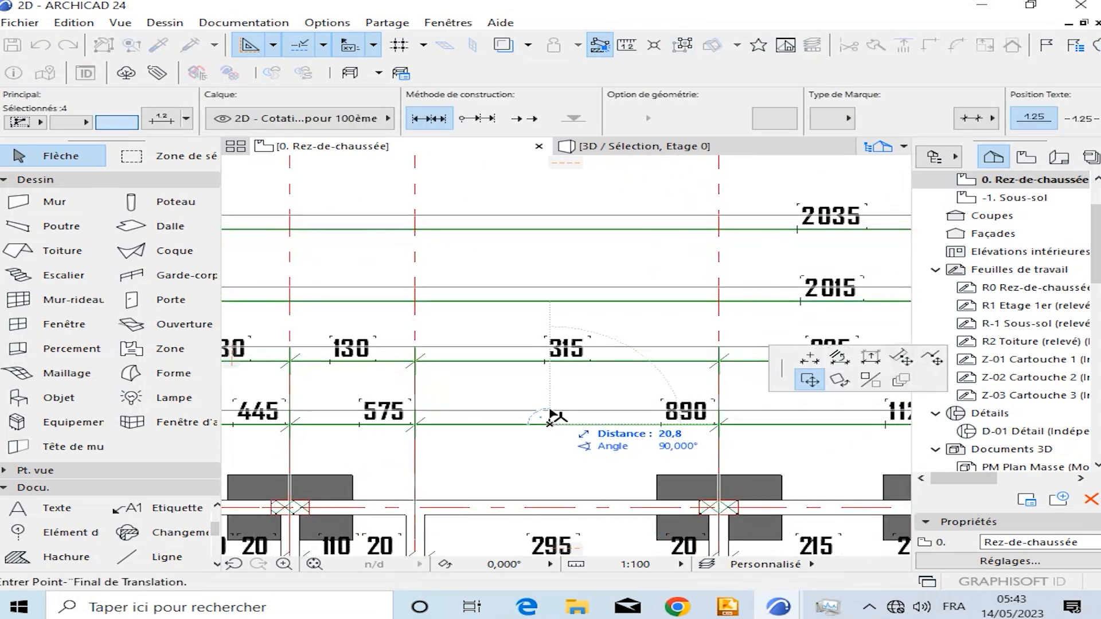
{"action": "left_click", "coordinate": [549, 409]}
{"action": "left_click", "coordinate": [541, 445]}
Move the four vertical dimension chains beside axis 10 slightly outward from the column bases, and deselect them.
{"action": "scroll", "coordinate": [548, 324], "scroll_direction": "down", "scroll_amount": 6}
{"action": "middle_click_drag", "start_coordinate": [794, 395], "coordinate": [664, 347]}
{"action": "middle_click_drag", "start_coordinate": [786, 372], "coordinate": [636, 344]}
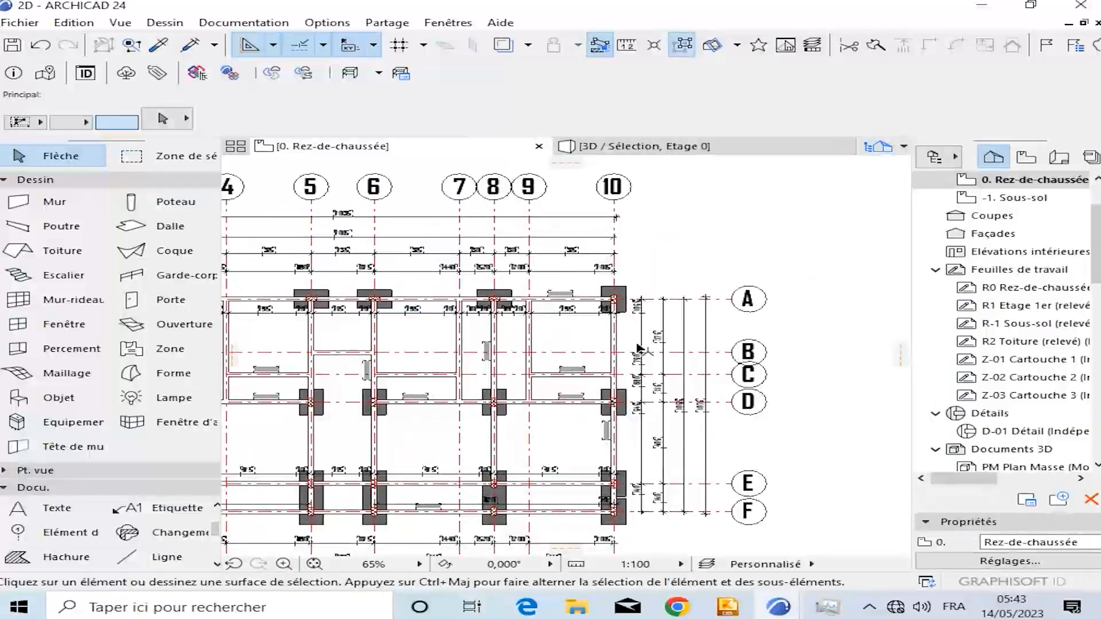
{"action": "scroll", "coordinate": [640, 349], "scroll_direction": "up", "scroll_amount": 3}
{"action": "left_click_drag", "start_coordinate": [831, 281], "coordinate": [598, 340]}
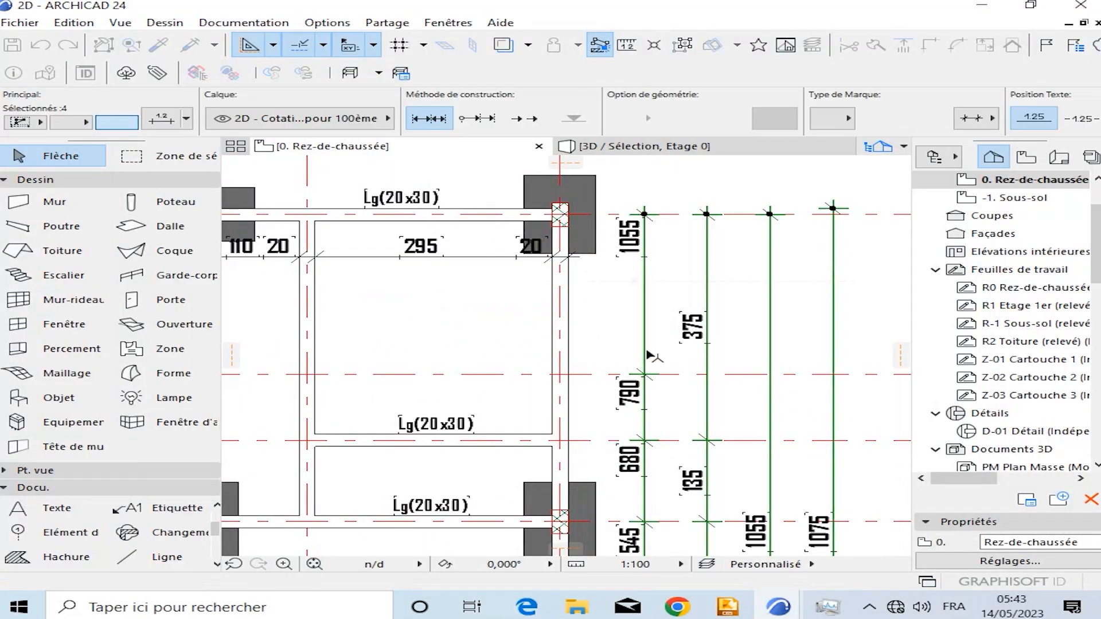
{"action": "left_click", "coordinate": [646, 351]}
{"action": "left_click", "coordinate": [672, 351]}
{"action": "left_click", "coordinate": [617, 317]}
{"action": "scroll", "coordinate": [618, 278], "scroll_direction": "down", "scroll_amount": 5}
{"action": "middle_click_drag", "start_coordinate": [533, 337], "coordinate": [595, 328]}
{"action": "middle_click_drag", "start_coordinate": [530, 369], "coordinate": [569, 297]}
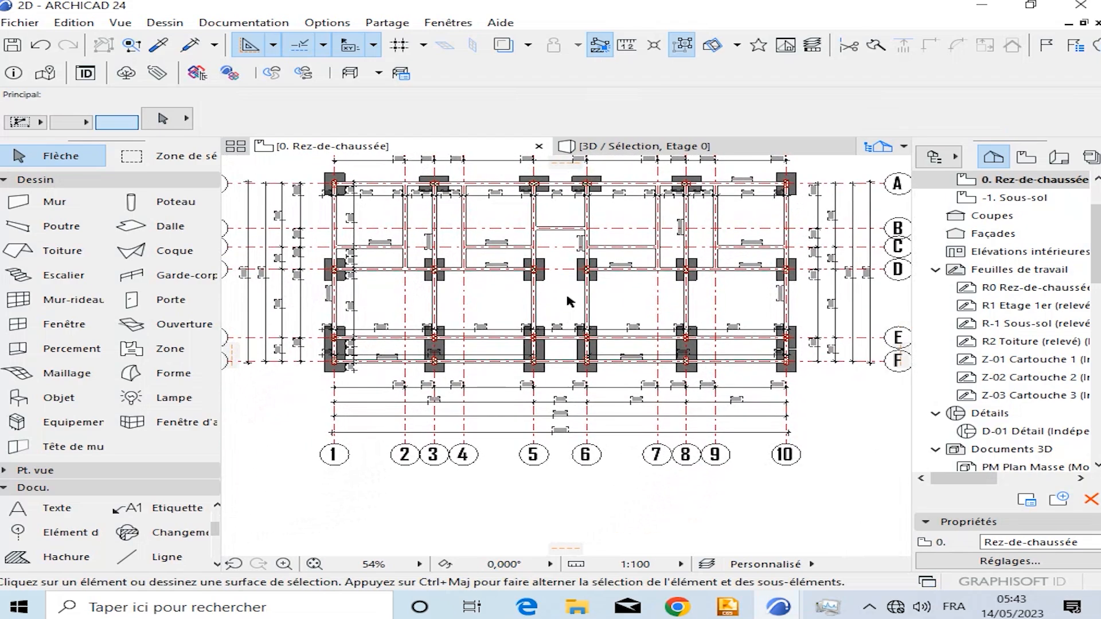
Move the isolated footings summary table up to just below the axis bubbles of the plan.
{"action": "scroll", "coordinate": [567, 310], "scroll_direction": "down", "scroll_amount": 4}
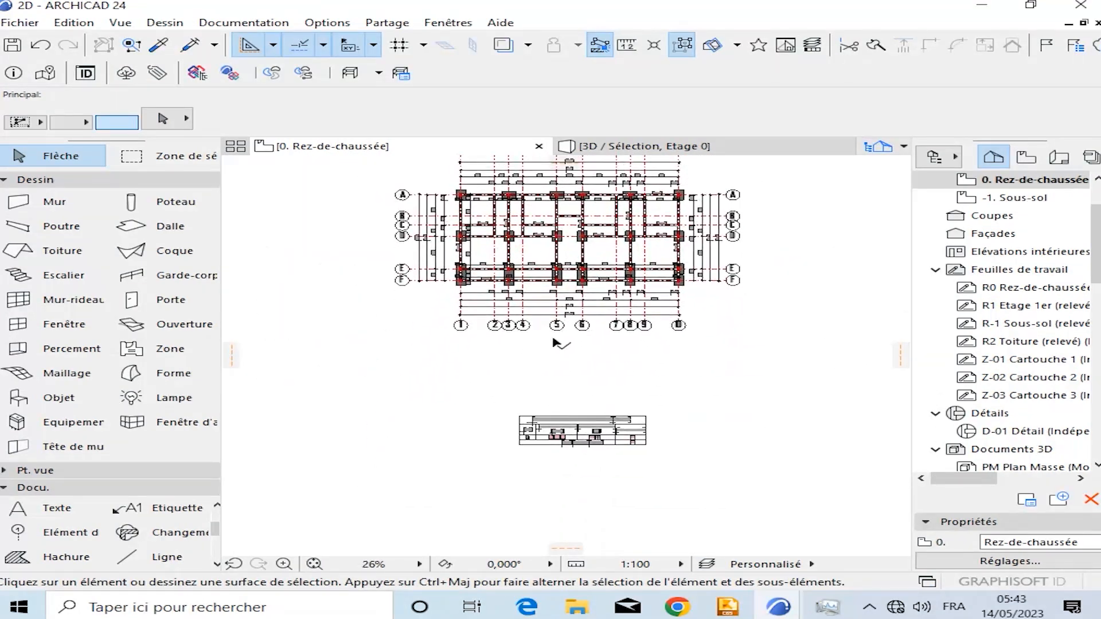
{"action": "left_click_drag", "start_coordinate": [519, 395], "coordinate": [665, 457]}
{"action": "left_click", "coordinate": [646, 424]}
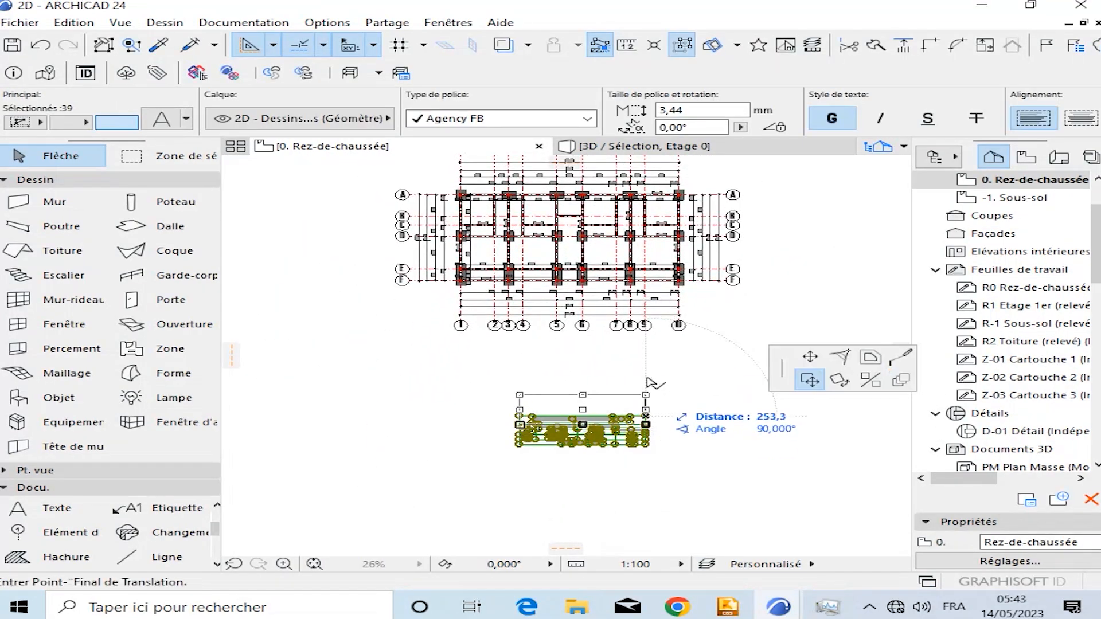
{"action": "scroll", "coordinate": [647, 370], "scroll_direction": "up", "scroll_amount": 3}
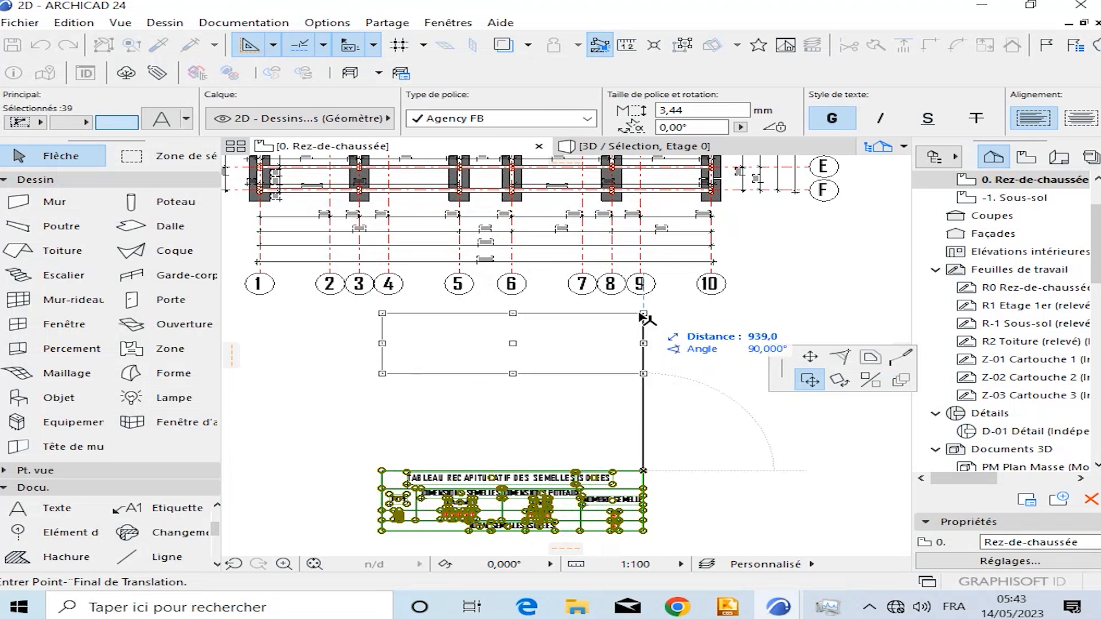
{"action": "left_click", "coordinate": [629, 315]}
{"action": "scroll", "coordinate": [638, 332], "scroll_direction": "down", "scroll_amount": 2}
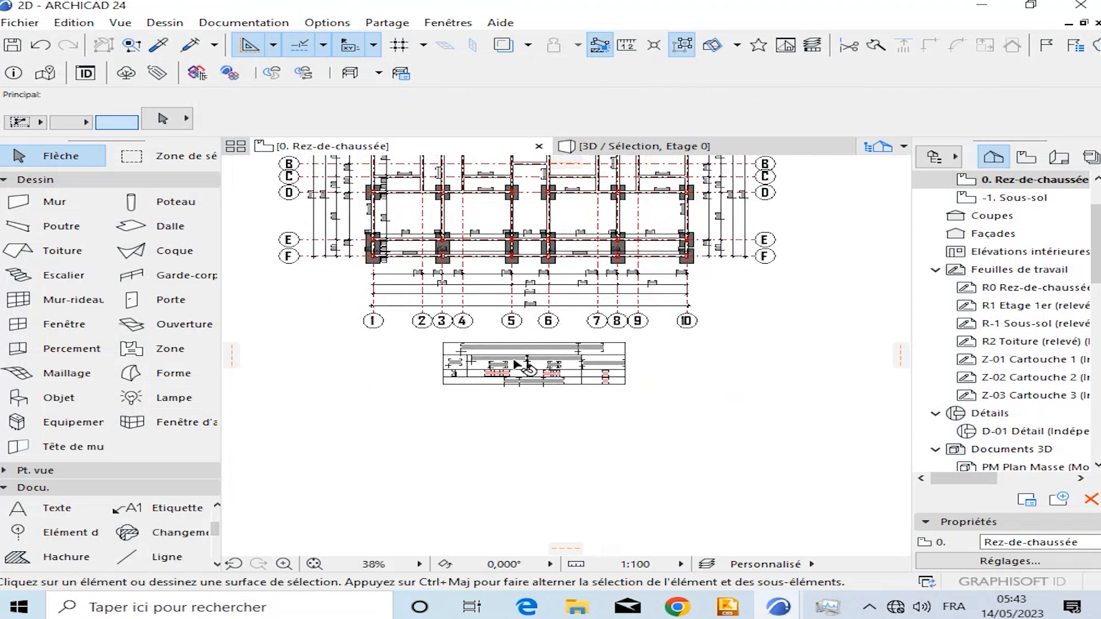
{"action": "scroll", "coordinate": [518, 364], "scroll_direction": "up", "scroll_amount": 6}
{"action": "scroll", "coordinate": [505, 358], "scroll_direction": "down", "scroll_amount": 6}
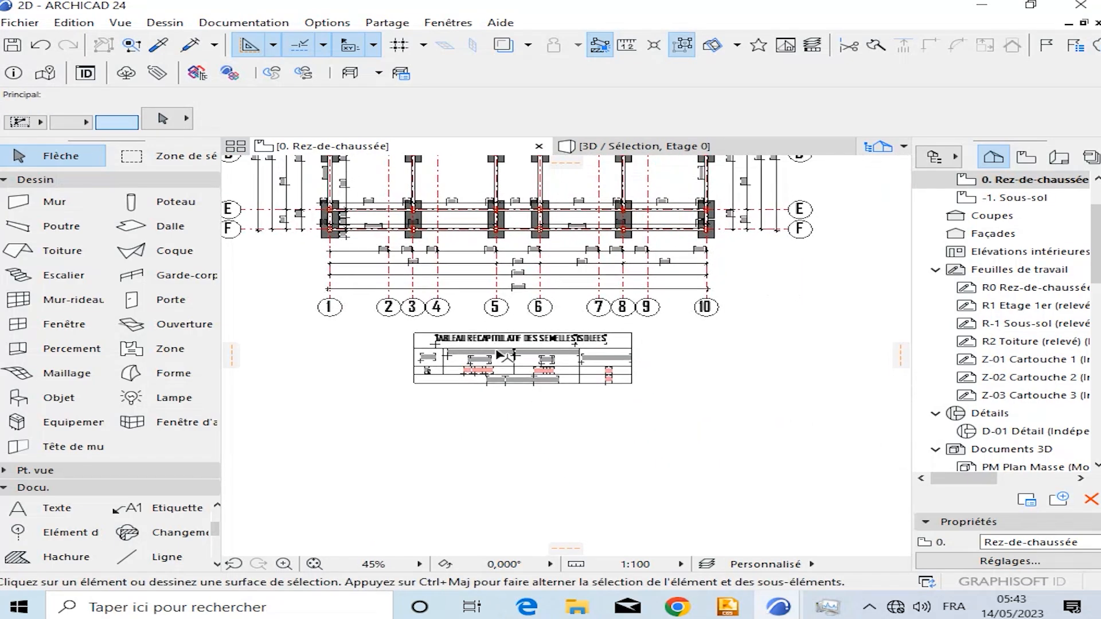
Replace the first 80 of row S1's footing dimensions with 130 and shift that text toward the cell's left edge.
{"action": "scroll", "coordinate": [500, 355], "scroll_direction": "up", "scroll_amount": 6}
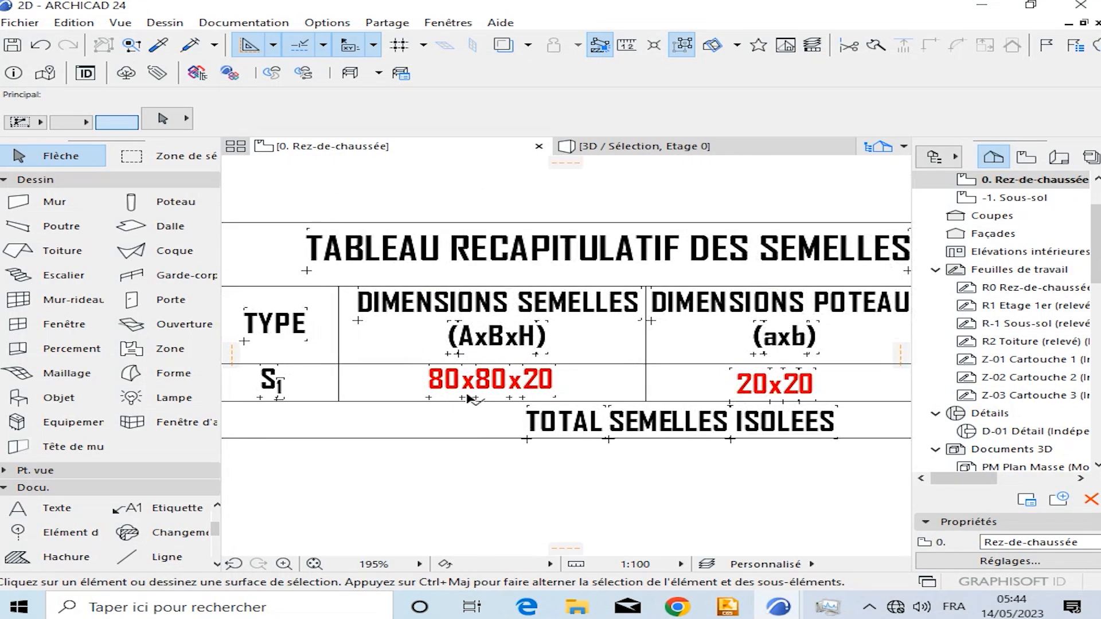
{"action": "scroll", "coordinate": [440, 385], "scroll_direction": "up", "scroll_amount": 4}
{"action": "double_click", "coordinate": [426, 383]}
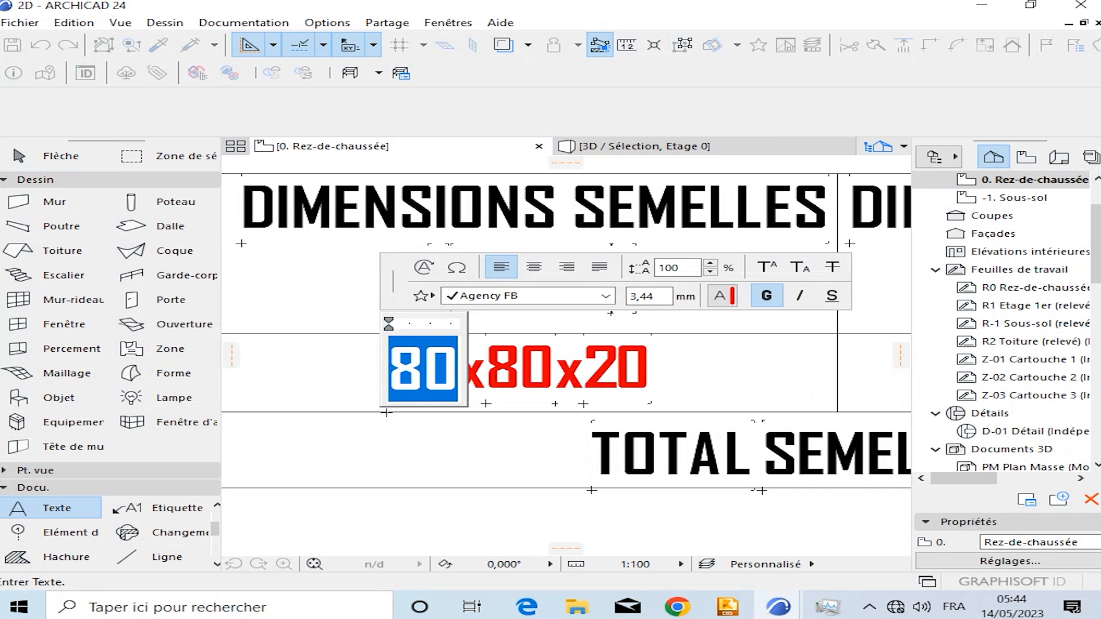
{"action": "type", "text": "13"}
{"action": "left_click", "coordinate": [493, 394]}
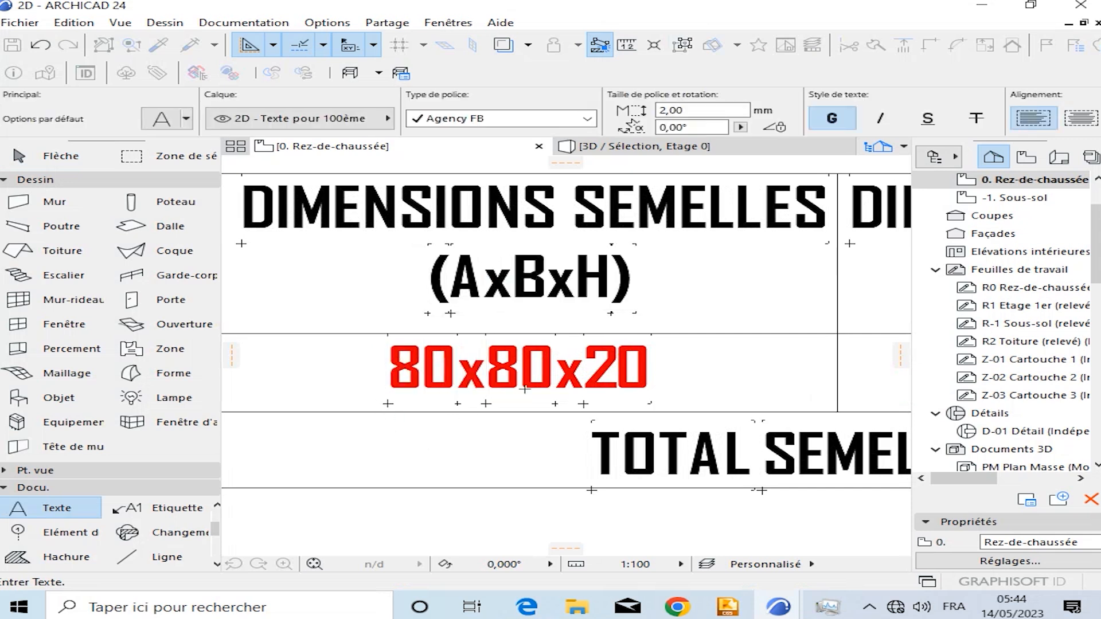
{"action": "left_click_drag", "start_coordinate": [431, 372], "coordinate": [365, 376]}
{"action": "left_click", "coordinate": [707, 353]}
Delete the leftover separate 20 text and complete row S1's footing dimensions as 130x90x40.
{"action": "left_click", "coordinate": [607, 370]}
{"action": "key", "text": "Delete"}
{"action": "double_click", "coordinate": [379, 384]}
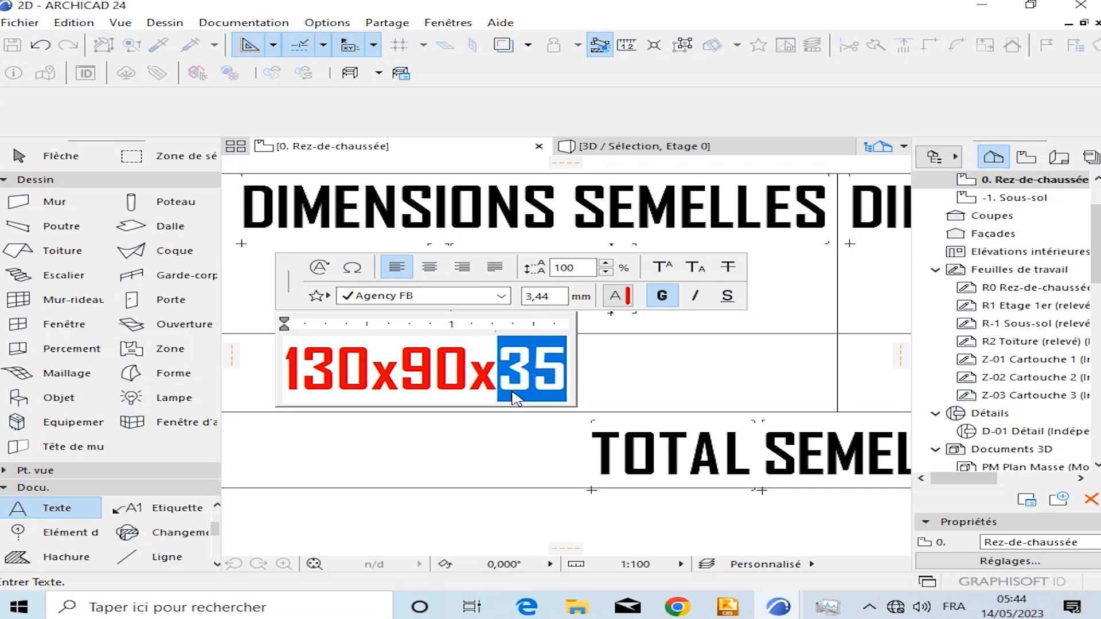
{"action": "type", "text": "40"}
{"action": "left_click", "coordinate": [609, 372]}
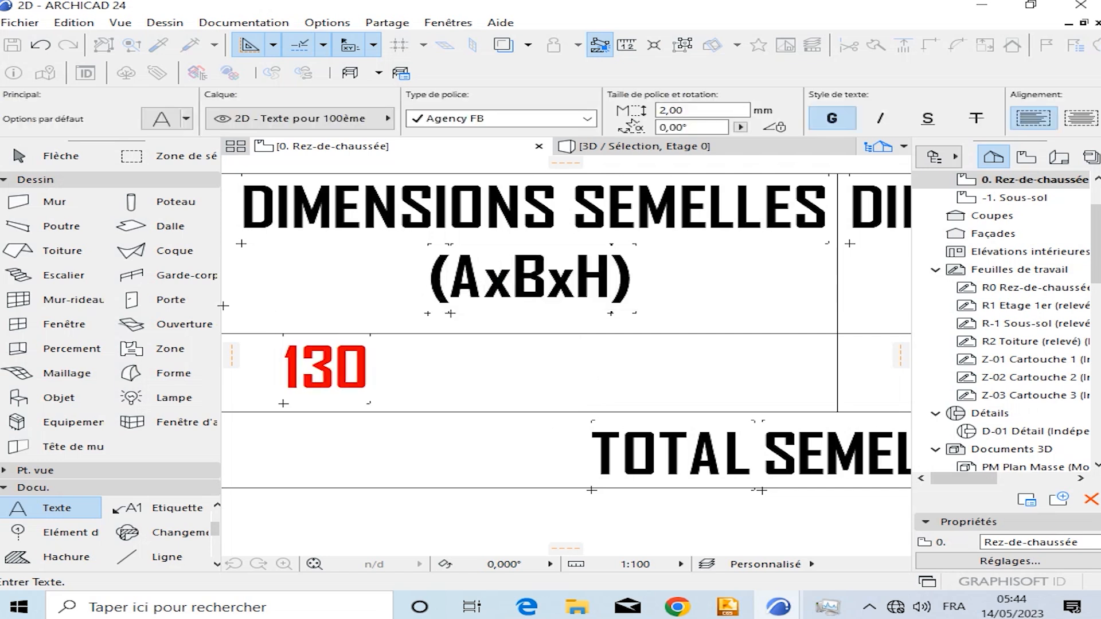
Center the 130x90x40 text in its cell beneath the (AxBxH) heading, and deselect it.
{"action": "left_click", "coordinate": [76, 164]}
{"action": "left_click", "coordinate": [423, 370]}
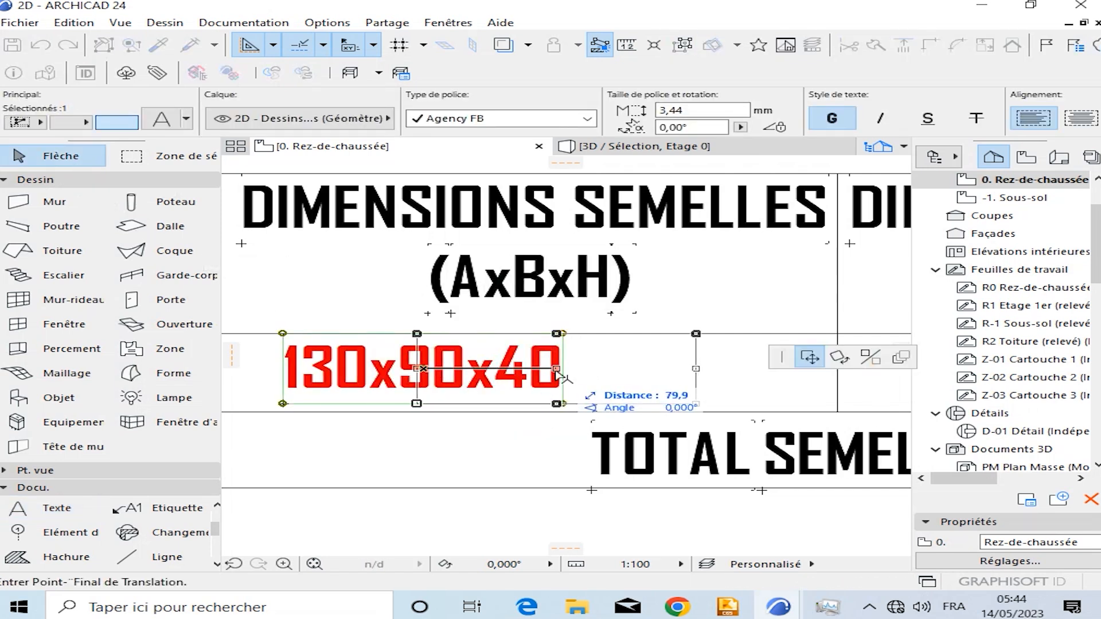
{"action": "left_click", "coordinate": [454, 371]}
{"action": "scroll", "coordinate": [470, 372], "scroll_direction": "down", "scroll_amount": 3}
{"action": "middle_click_drag", "start_coordinate": [488, 377], "coordinate": [614, 400]}
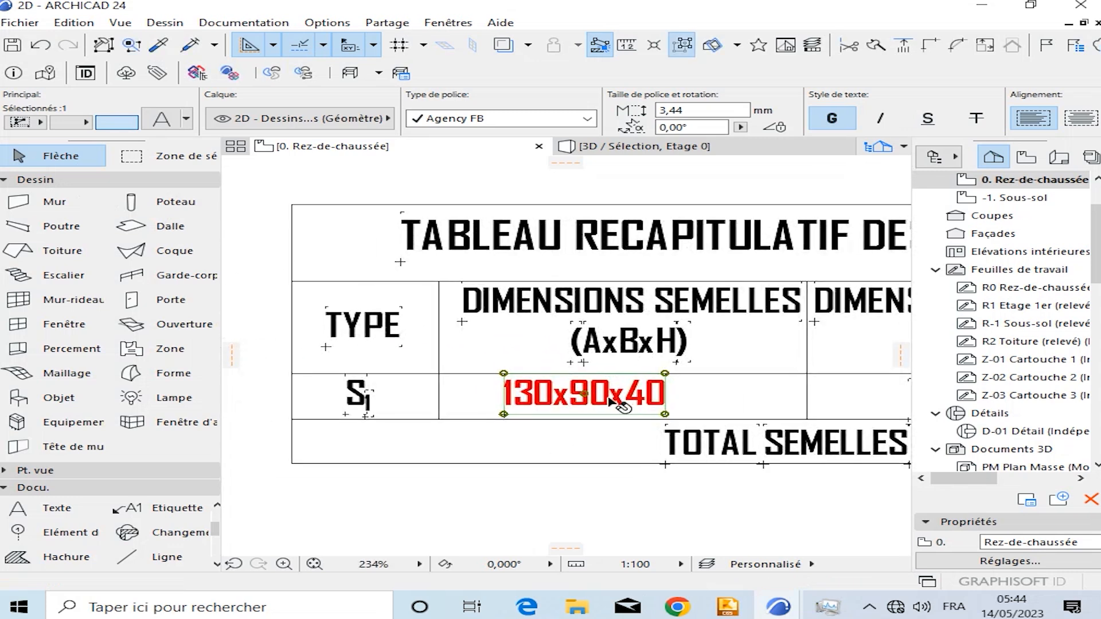
{"action": "left_click", "coordinate": [585, 395]}
{"action": "left_click", "coordinate": [614, 395]}
{"action": "left_click", "coordinate": [578, 434]}
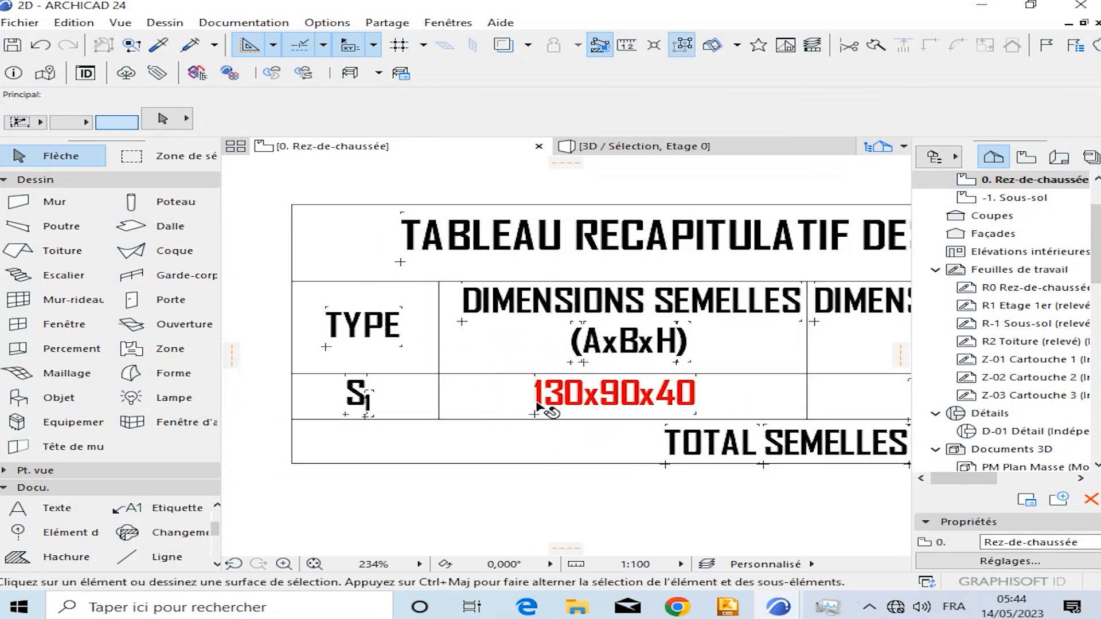
Examine the column bases across the plan against the footing type in the summary table.
{"action": "scroll", "coordinate": [542, 404], "scroll_direction": "down", "scroll_amount": 4}
{"action": "scroll", "coordinate": [576, 424], "scroll_direction": "up", "scroll_amount": 5}
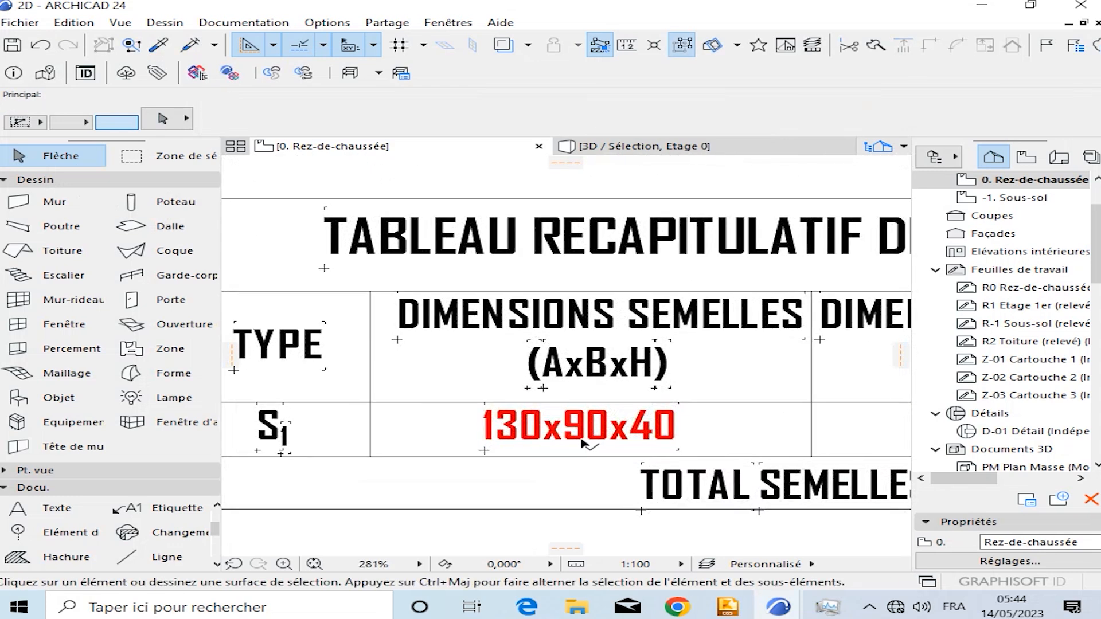
{"action": "scroll", "coordinate": [547, 424], "scroll_direction": "down", "scroll_amount": 4}
{"action": "middle_click_drag", "start_coordinate": [461, 165], "coordinate": [571, 425]}
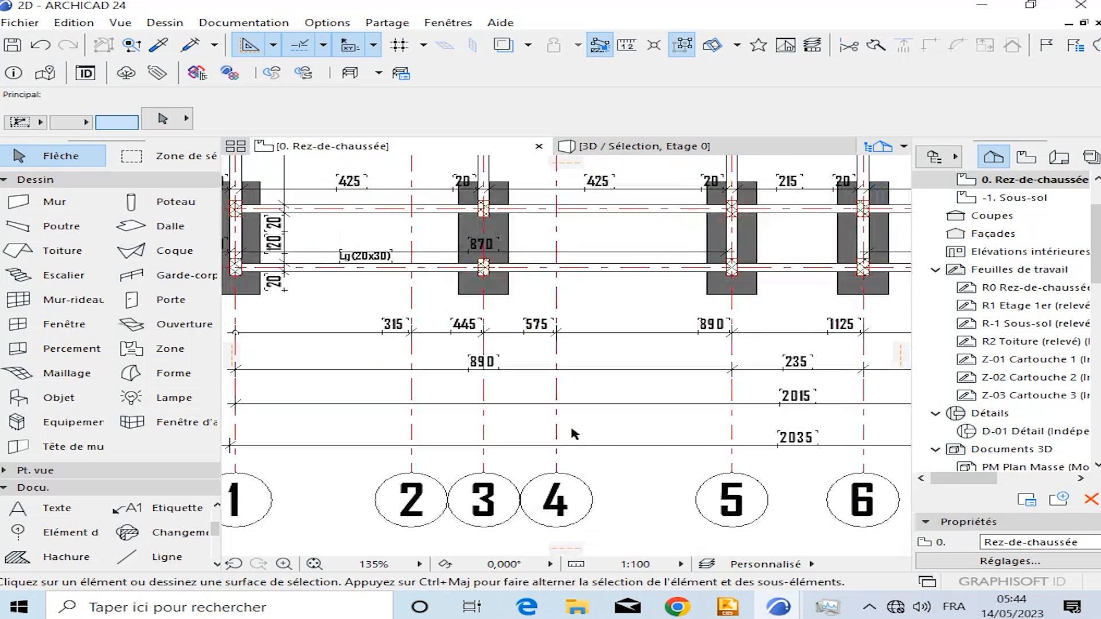
{"action": "scroll", "coordinate": [539, 360], "scroll_direction": "down", "scroll_amount": 3}
{"action": "middle_click_drag", "start_coordinate": [517, 267], "coordinate": [483, 440]}
{"action": "scroll", "coordinate": [481, 440], "scroll_direction": "down", "scroll_amount": 2}
{"action": "middle_click_drag", "start_coordinate": [413, 307], "coordinate": [357, 293]}
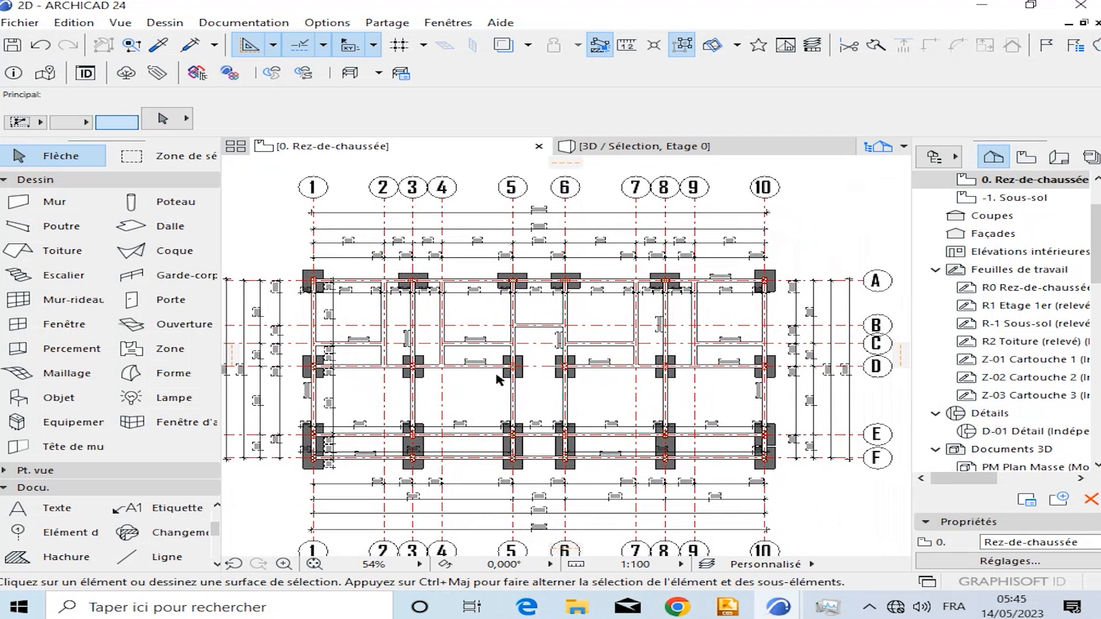
{"action": "scroll", "coordinate": [535, 364], "scroll_direction": "down", "scroll_amount": 2}
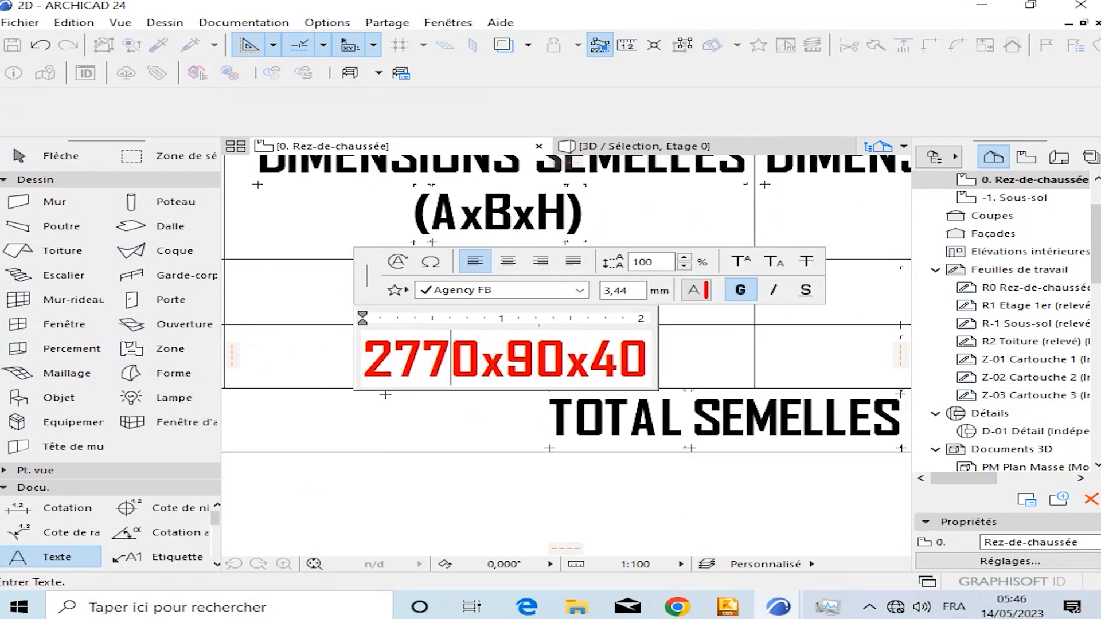
Set the footing dimensions in the table's second row to 270x90x40, and deselect the text.
{"action": "key", "text": "BackSpace"}
{"action": "left_click", "coordinate": [347, 375]}
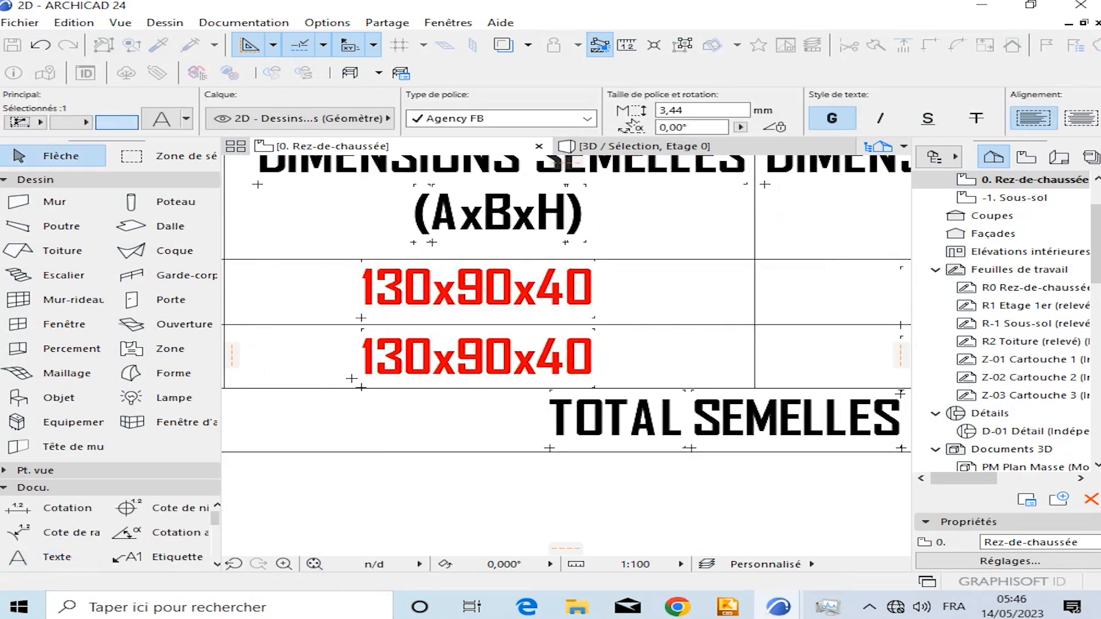
{"action": "scroll", "coordinate": [488, 370], "scroll_direction": "down", "scroll_amount": 6}
{"action": "middle_click_drag", "start_coordinate": [682, 375], "coordinate": [514, 373]}
{"action": "scroll", "coordinate": [513, 373], "scroll_direction": "up", "scroll_amount": 2}
{"action": "scroll", "coordinate": [514, 374], "scroll_direction": "up", "scroll_amount": 4}
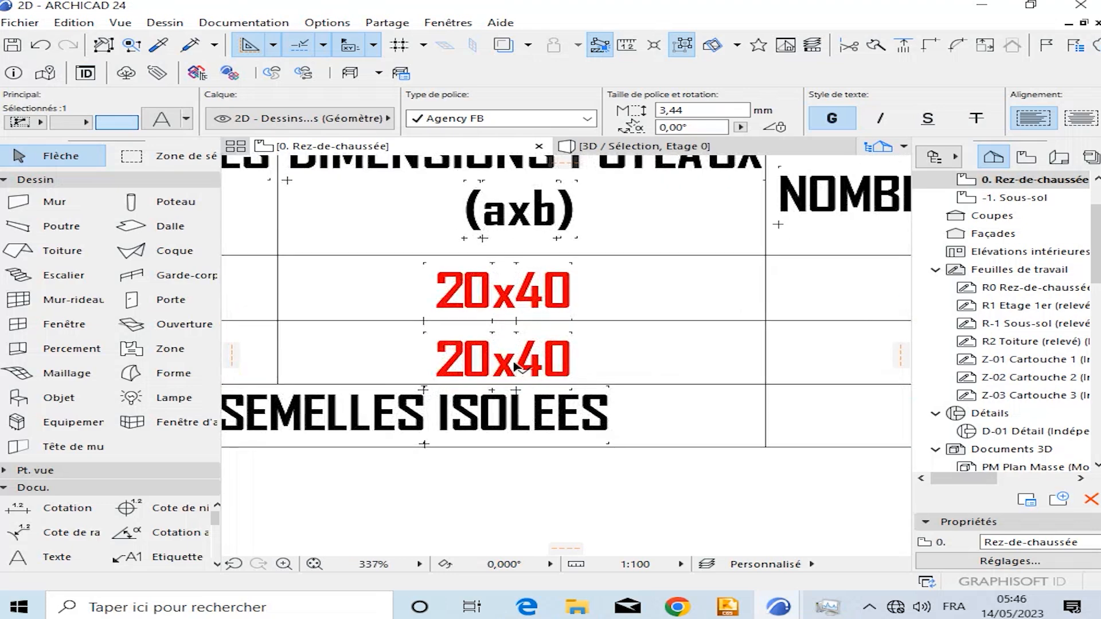
{"action": "left_click", "coordinate": [648, 347]}
Copy the footing count 12 down into the empty count cell of the table's second row.
{"action": "scroll", "coordinate": [573, 373], "scroll_direction": "down", "scroll_amount": 4}
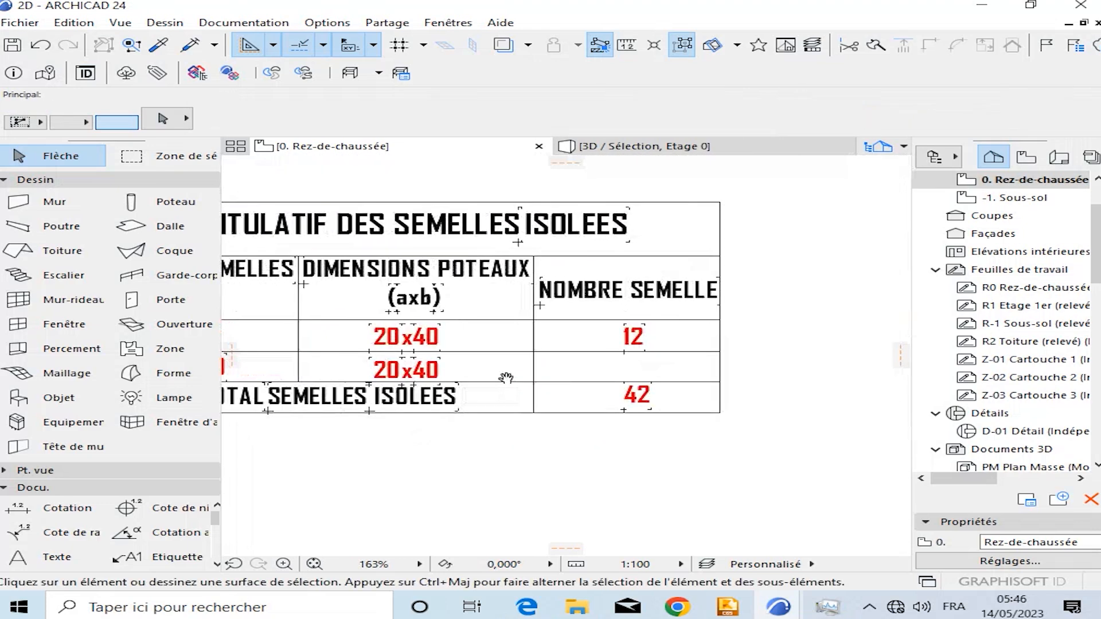
{"action": "scroll", "coordinate": [518, 379], "scroll_direction": "down", "scroll_amount": 5}
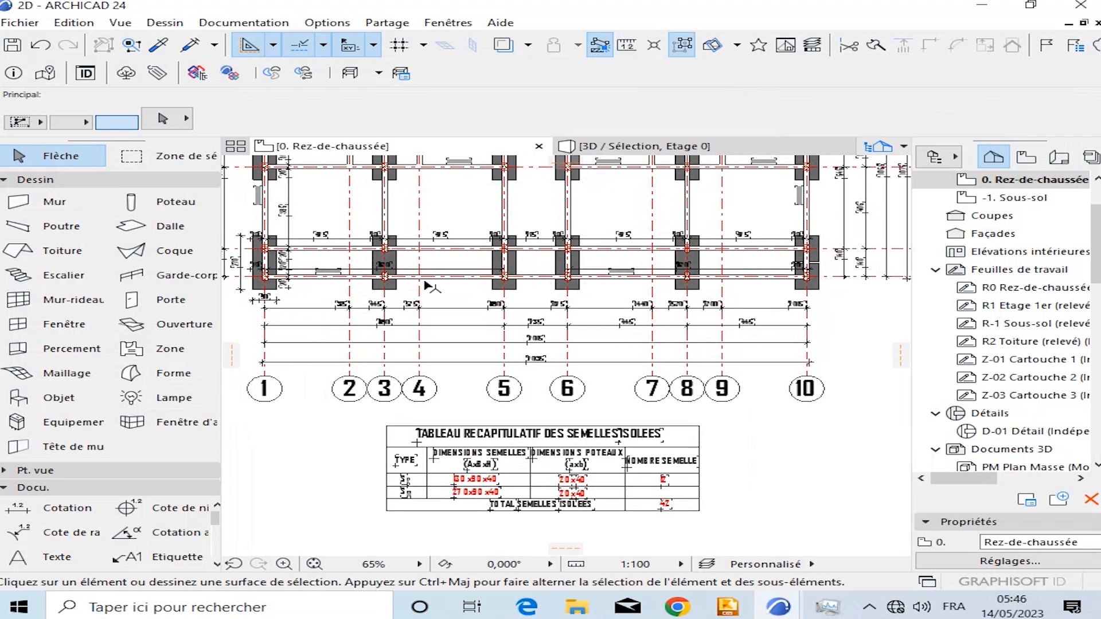
{"action": "middle_click_drag", "start_coordinate": [811, 280], "coordinate": [723, 300]}
{"action": "scroll", "coordinate": [724, 299], "scroll_direction": "up", "scroll_amount": 7}
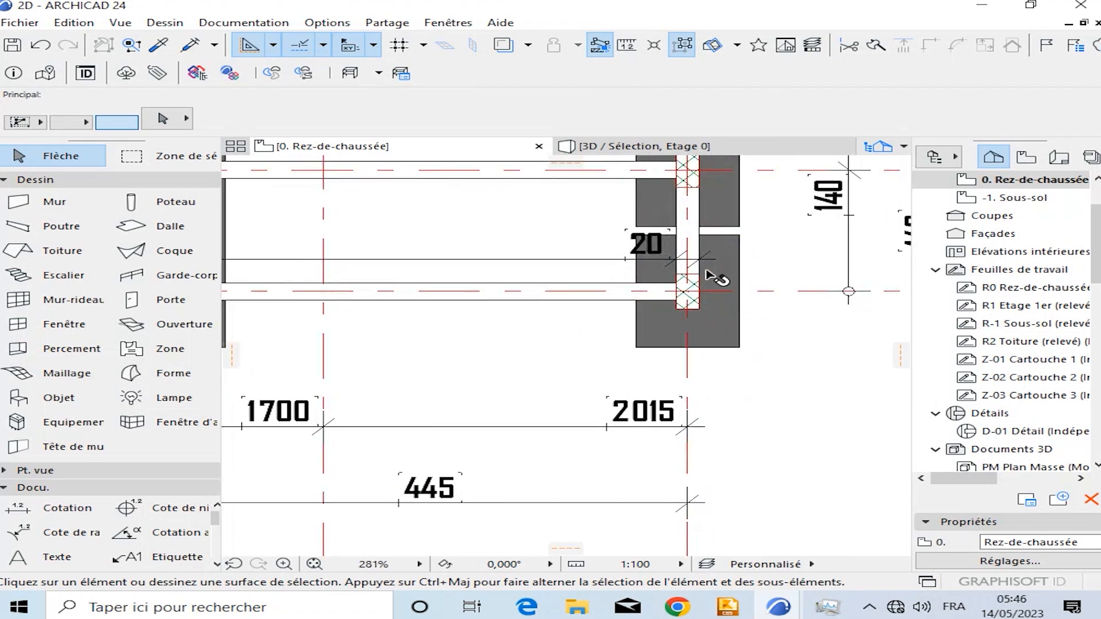
{"action": "scroll", "coordinate": [706, 275], "scroll_direction": "down", "scroll_amount": 9}
{"action": "scroll", "coordinate": [651, 343], "scroll_direction": "up", "scroll_amount": 12}
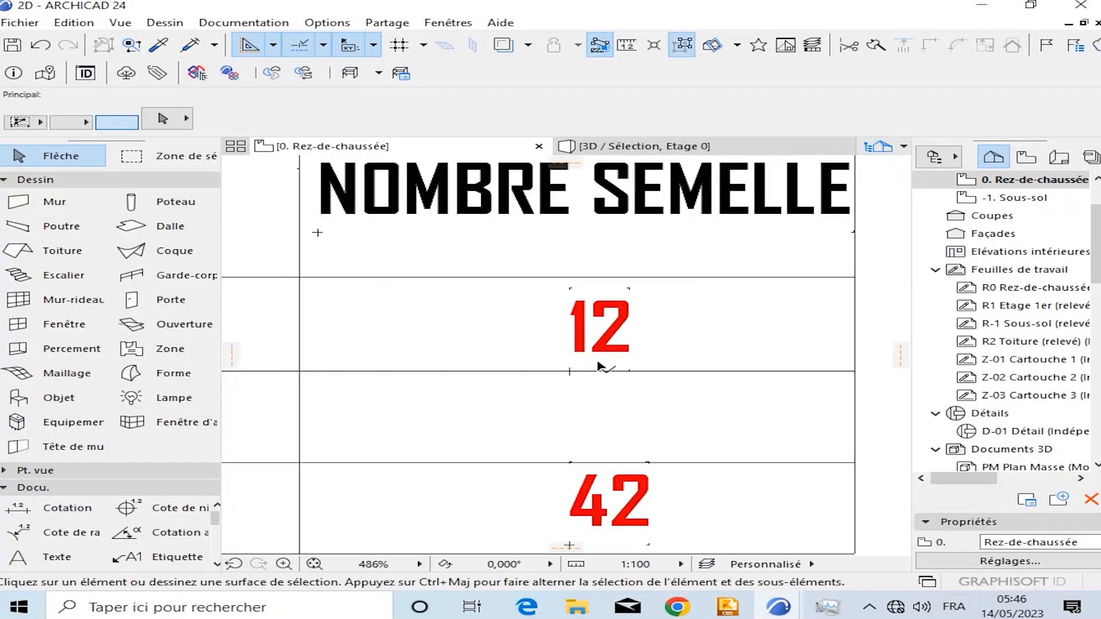
{"action": "key", "text": "ctrl+shift+d"}
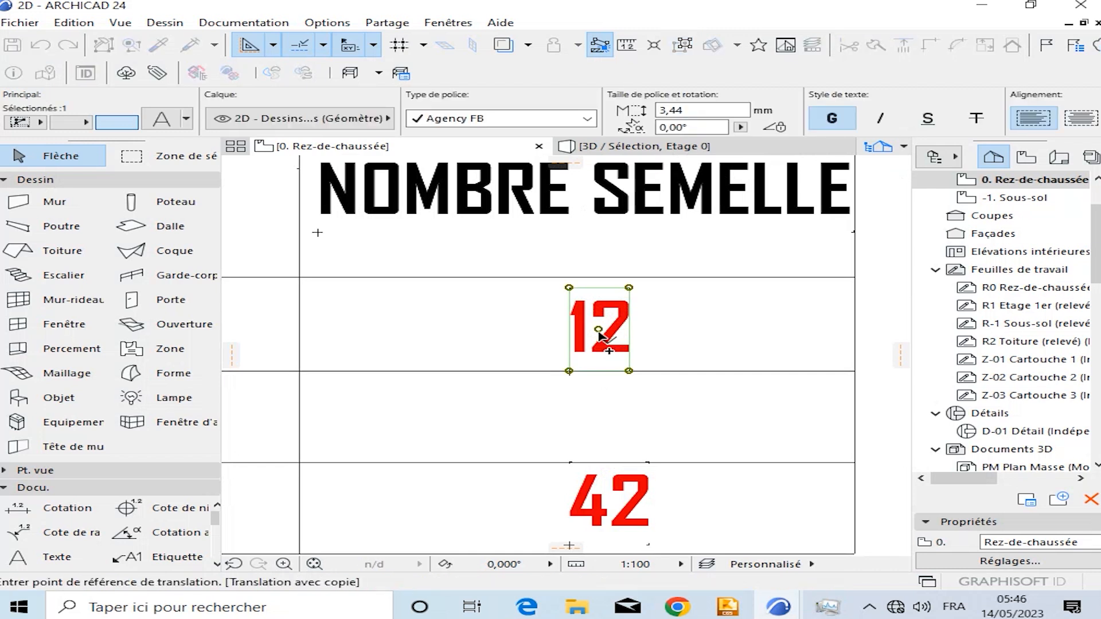
{"action": "left_click", "coordinate": [598, 329]}
{"action": "left_click", "coordinate": [600, 420]}
Change the copied count in the second row to 6.
{"action": "double_click", "coordinate": [599, 422]}
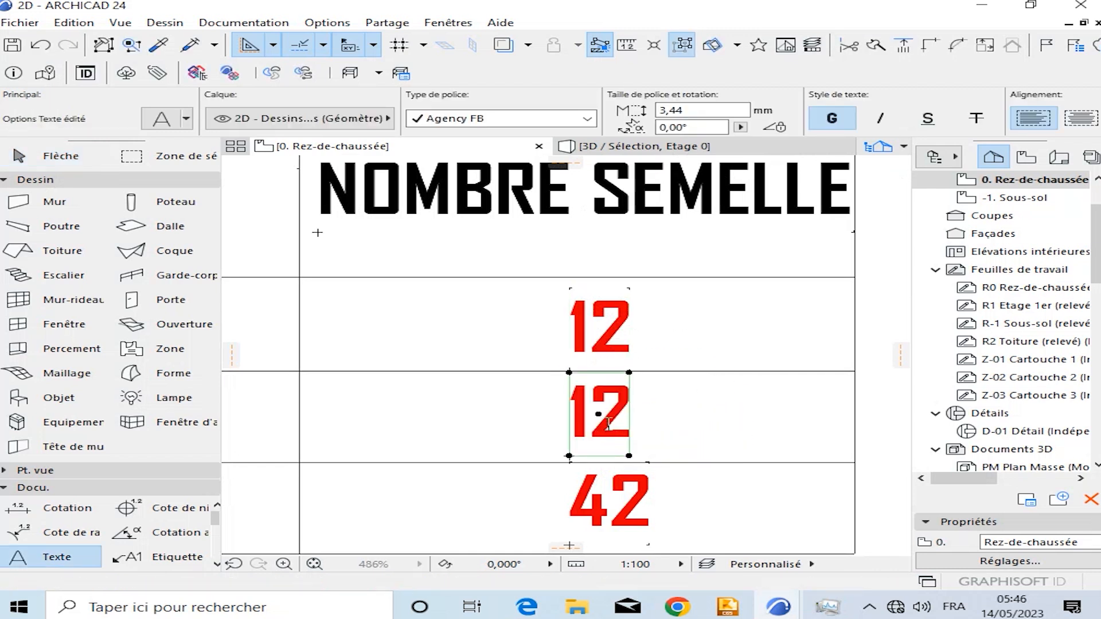
{"action": "double_click", "coordinate": [580, 423]}
{"action": "type", "text": "6"}
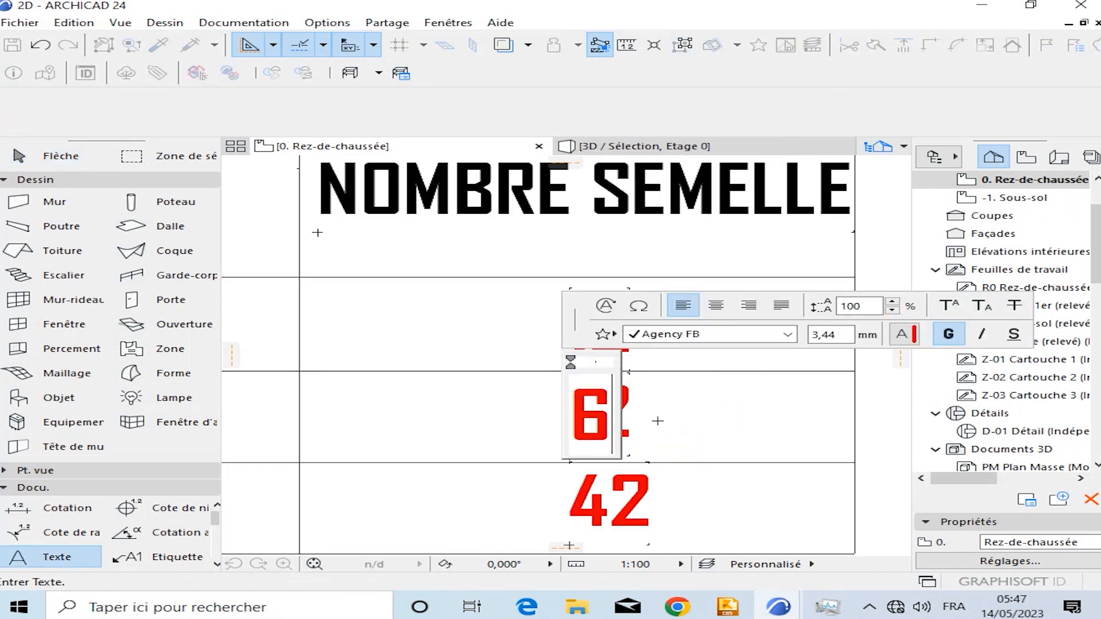
{"action": "left_click", "coordinate": [555, 418]}
{"action": "scroll", "coordinate": [569, 381], "scroll_direction": "down", "scroll_amount": 4}
{"action": "middle_click_drag", "start_coordinate": [711, 462], "coordinate": [707, 368]}
{"action": "left_click", "coordinate": [718, 366]}
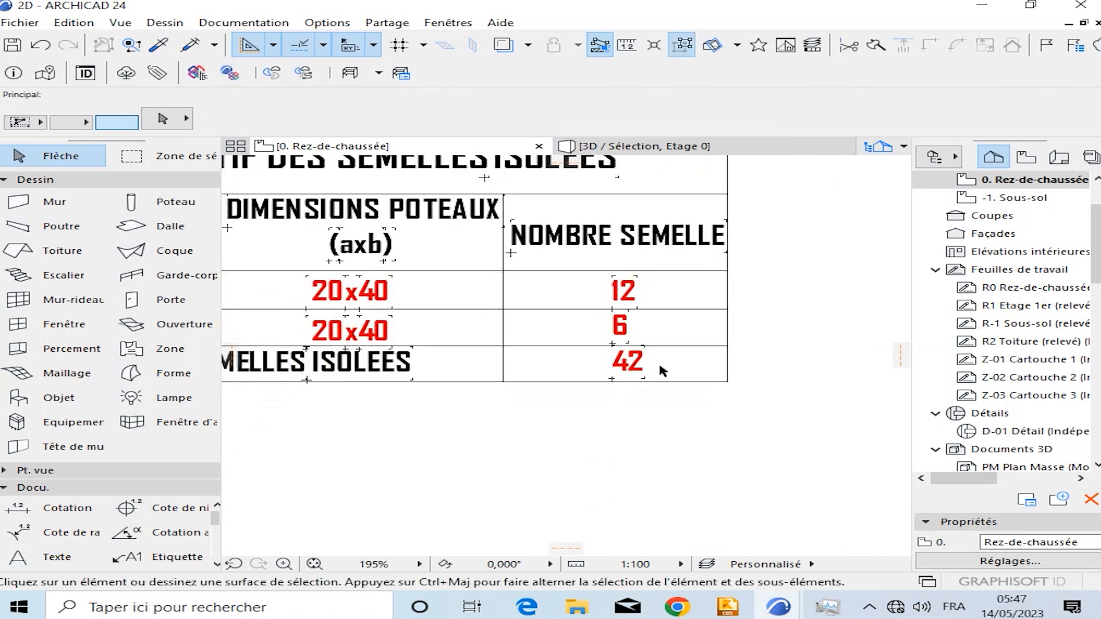
Examine the plan's column bases against the footing counts listed in the summary table.
{"action": "scroll", "coordinate": [660, 365], "scroll_direction": "up", "scroll_amount": 4}
{"action": "scroll", "coordinate": [634, 262], "scroll_direction": "down", "scroll_amount": 4}
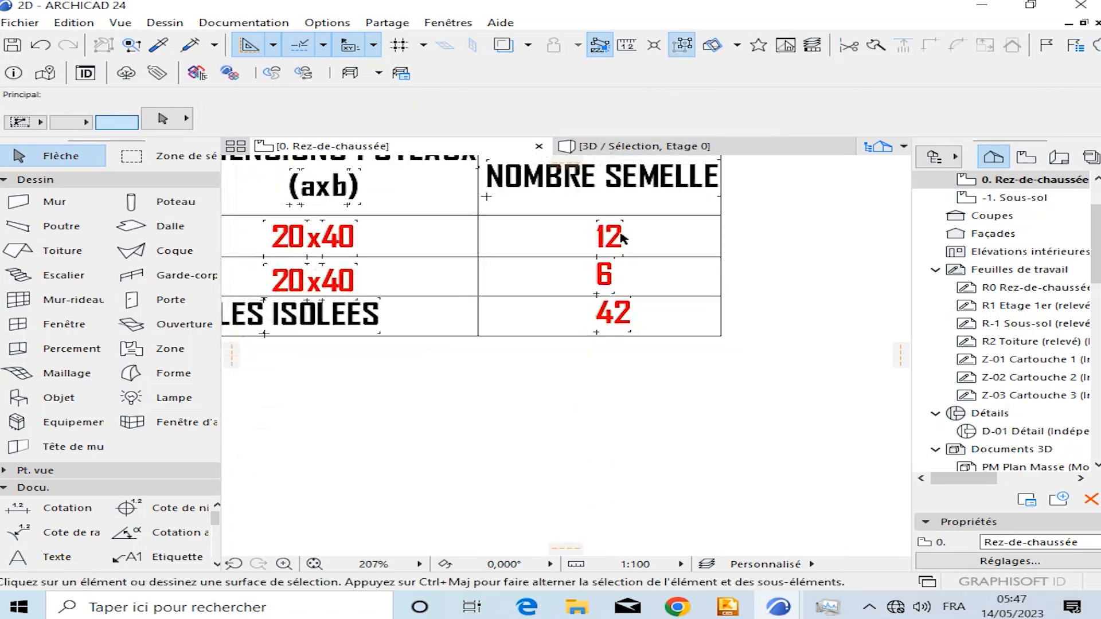
{"action": "middle_click_drag", "start_coordinate": [619, 227], "coordinate": [625, 390]}
{"action": "scroll", "coordinate": [627, 345], "scroll_direction": "down", "scroll_amount": 3}
{"action": "middle_click_drag", "start_coordinate": [621, 331], "coordinate": [622, 382]}
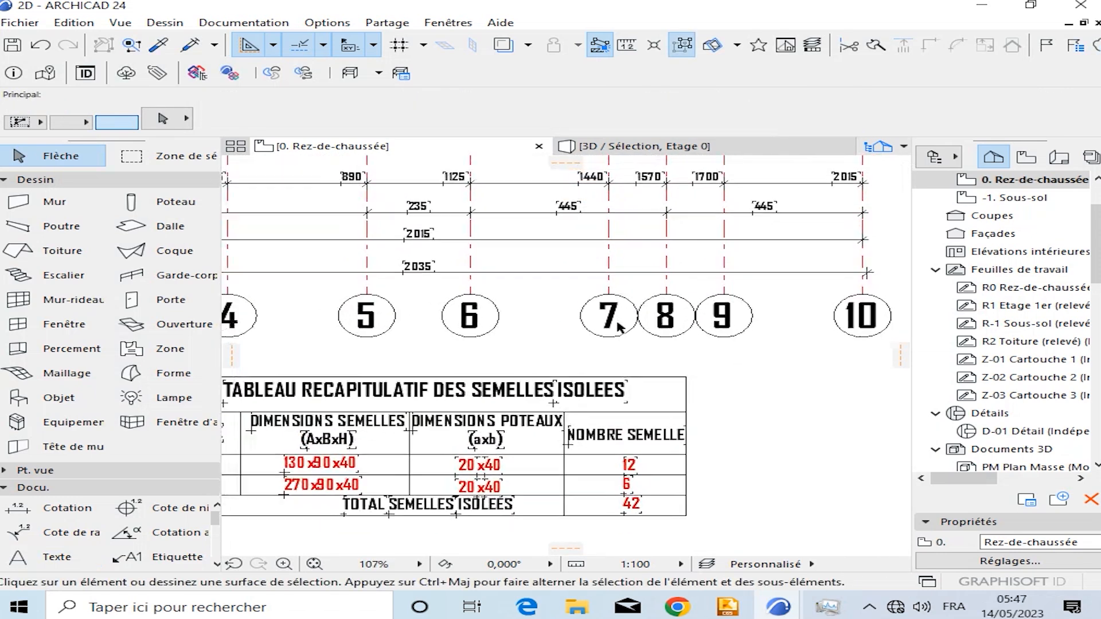
{"action": "scroll", "coordinate": [642, 364], "scroll_direction": "down", "scroll_amount": 2}
{"action": "middle_click_drag", "start_coordinate": [573, 314], "coordinate": [593, 347]}
{"action": "scroll", "coordinate": [853, 340], "scroll_direction": "up", "scroll_amount": 1}
{"action": "middle_click_drag", "start_coordinate": [853, 339], "coordinate": [657, 340]}
{"action": "scroll", "coordinate": [656, 344], "scroll_direction": "down", "scroll_amount": 2}
{"action": "middle_click_drag", "start_coordinate": [648, 390], "coordinate": [660, 265]}
Set the total number of isolated footings to 18 and shift the text left beneath the counts above.
{"action": "scroll", "coordinate": [514, 415], "scroll_direction": "up", "scroll_amount": 10}
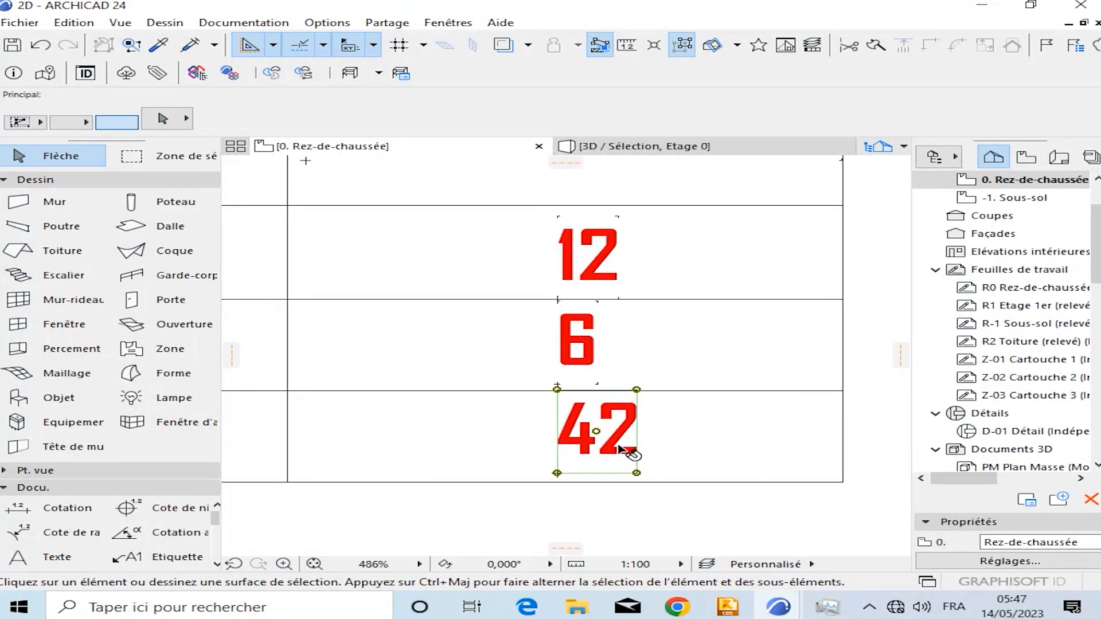
{"action": "double_click", "coordinate": [630, 452]}
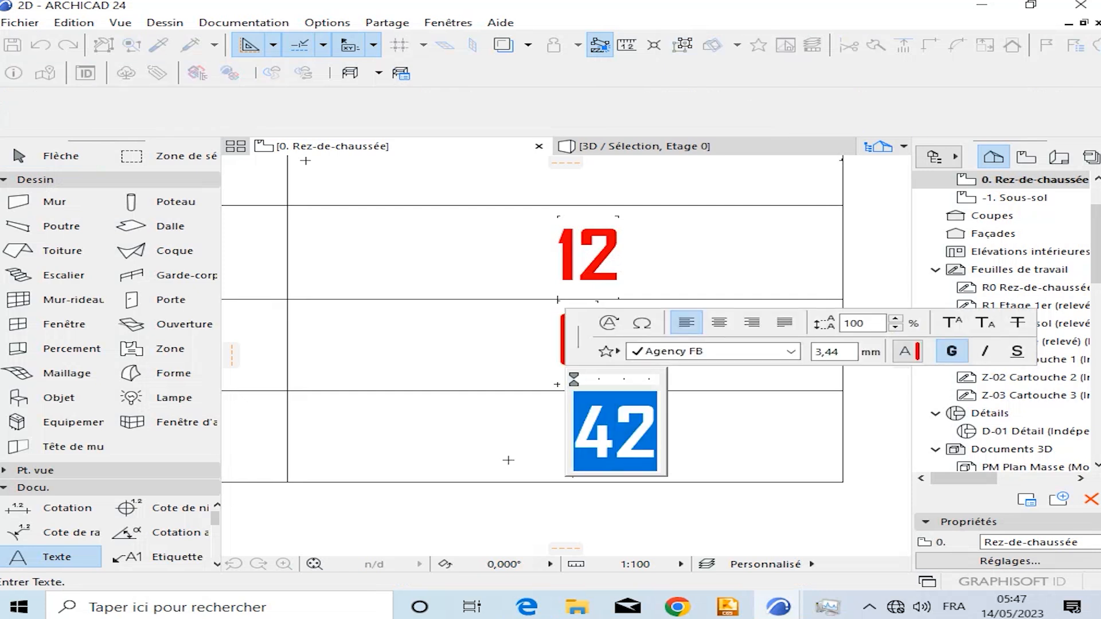
{"action": "type", "text": "18"}
{"action": "left_click", "coordinate": [703, 446]}
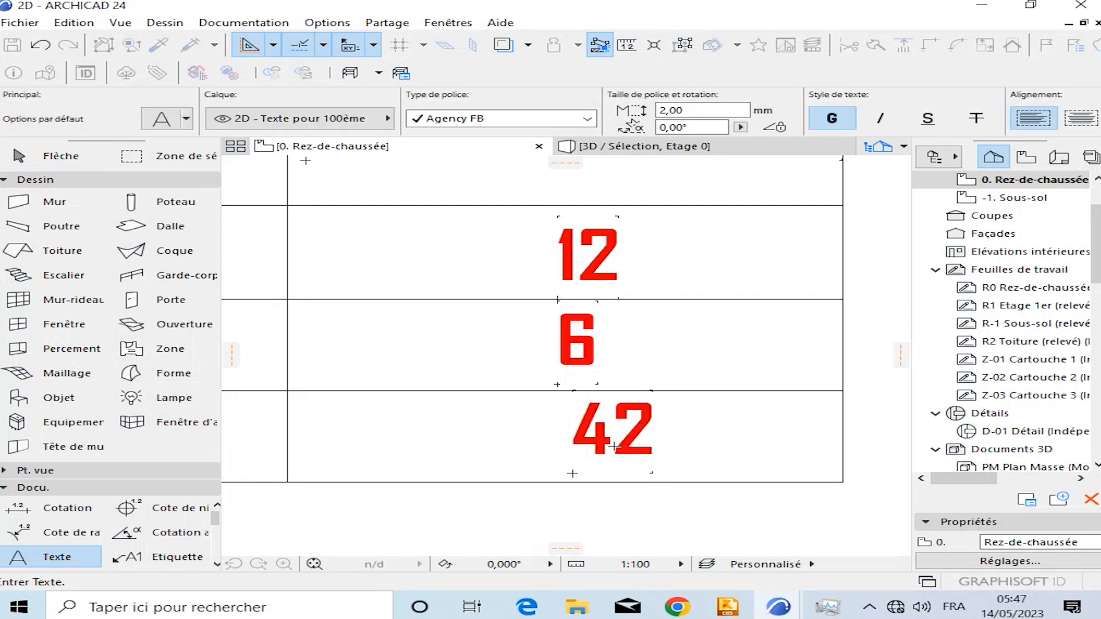
{"action": "left_click_drag", "start_coordinate": [602, 430], "coordinate": [571, 430]}
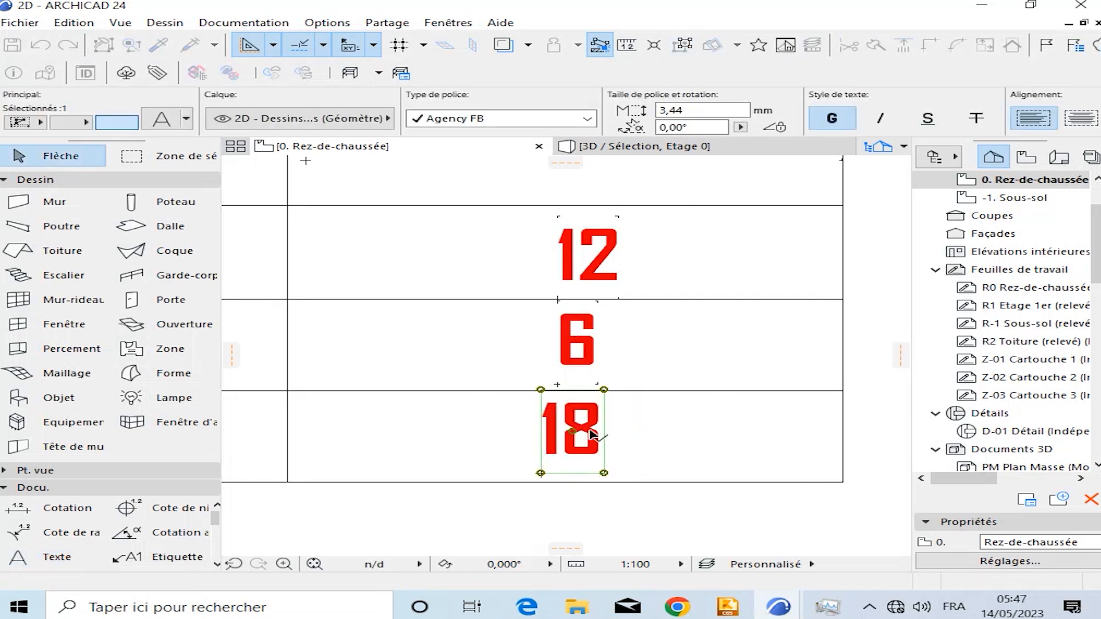
{"action": "left_click", "coordinate": [660, 431]}
{"action": "scroll", "coordinate": [646, 425], "scroll_direction": "down", "scroll_amount": 6}
{"action": "scroll", "coordinate": [580, 371], "scroll_direction": "down", "scroll_amount": 4}
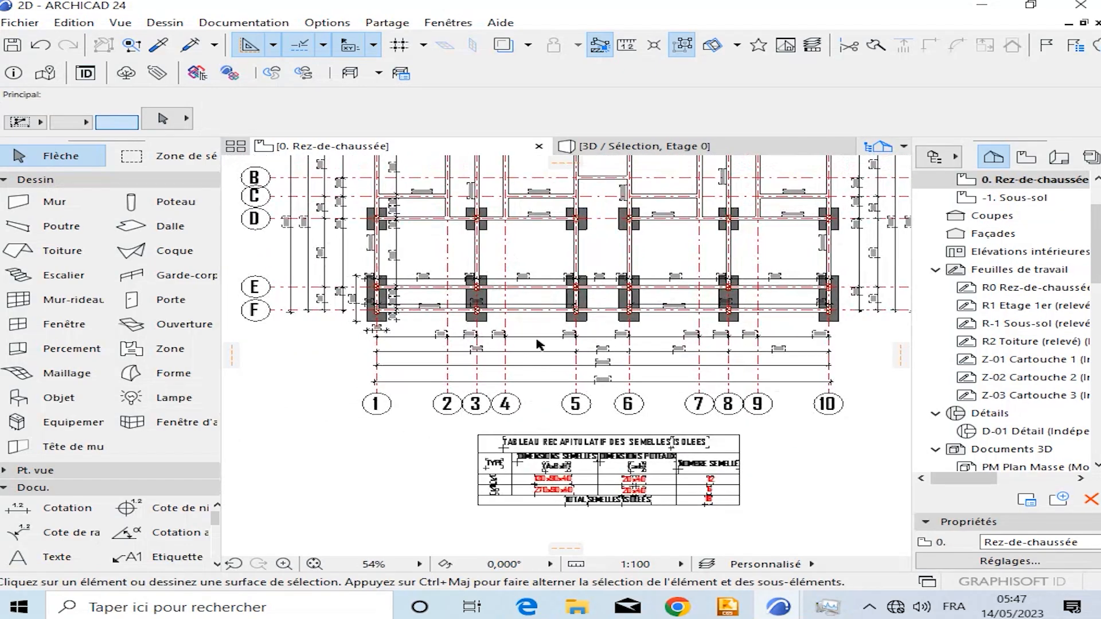
{"action": "scroll", "coordinate": [504, 405], "scroll_direction": "down", "scroll_amount": 2}
{"action": "middle_click_drag", "start_coordinate": [501, 422], "coordinate": [463, 395]}
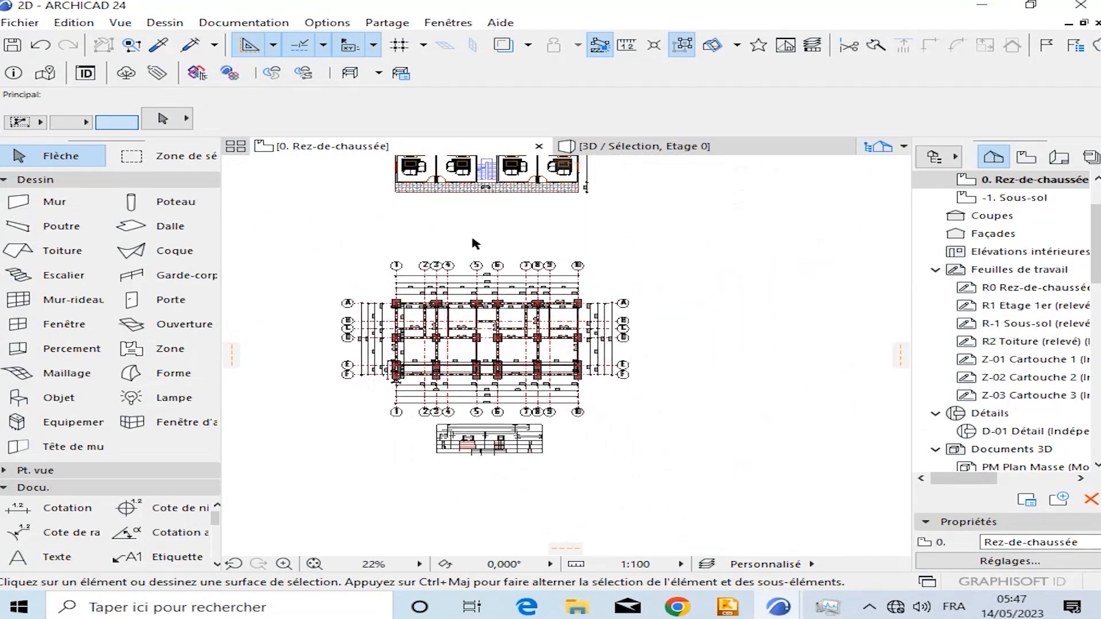
Review the completed isolated footings summary table below the foundation plan.
{"action": "middle_click_drag", "start_coordinate": [481, 213], "coordinate": [499, 313]}
{"action": "scroll", "coordinate": [499, 298], "scroll_direction": "up", "scroll_amount": 1}
{"action": "middle_click_drag", "start_coordinate": [499, 401], "coordinate": [499, 248]}
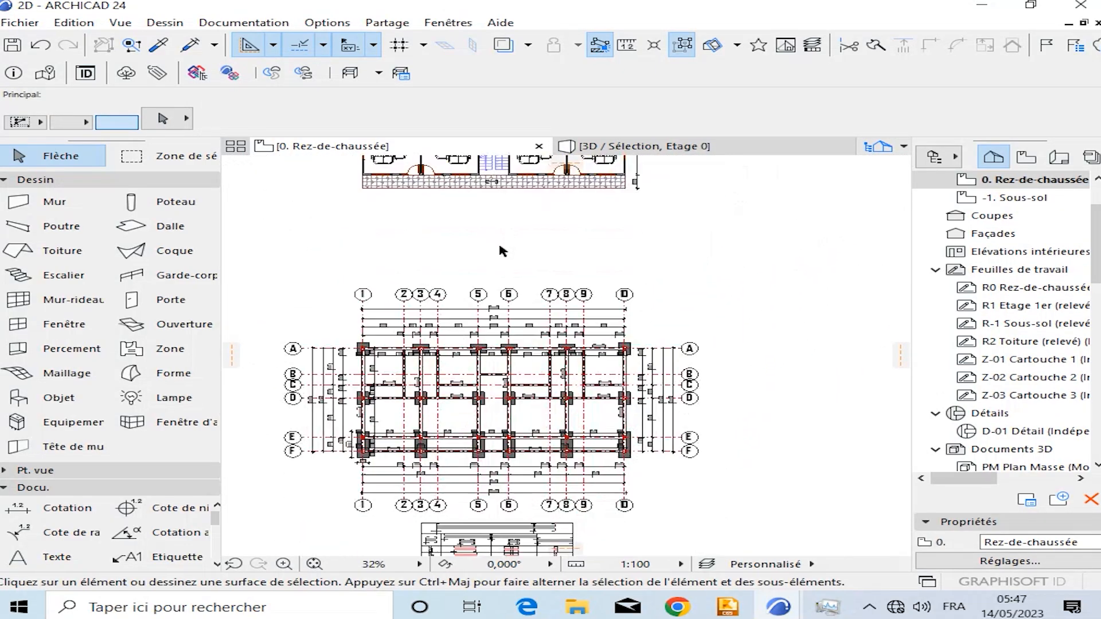
{"action": "scroll", "coordinate": [498, 249], "scroll_direction": "down", "scroll_amount": 1}
{"action": "middle_click_drag", "start_coordinate": [499, 377], "coordinate": [506, 290]}
{"action": "scroll", "coordinate": [504, 388], "scroll_direction": "up", "scroll_amount": 2}
{"action": "scroll", "coordinate": [469, 383], "scroll_direction": "up", "scroll_amount": 2}
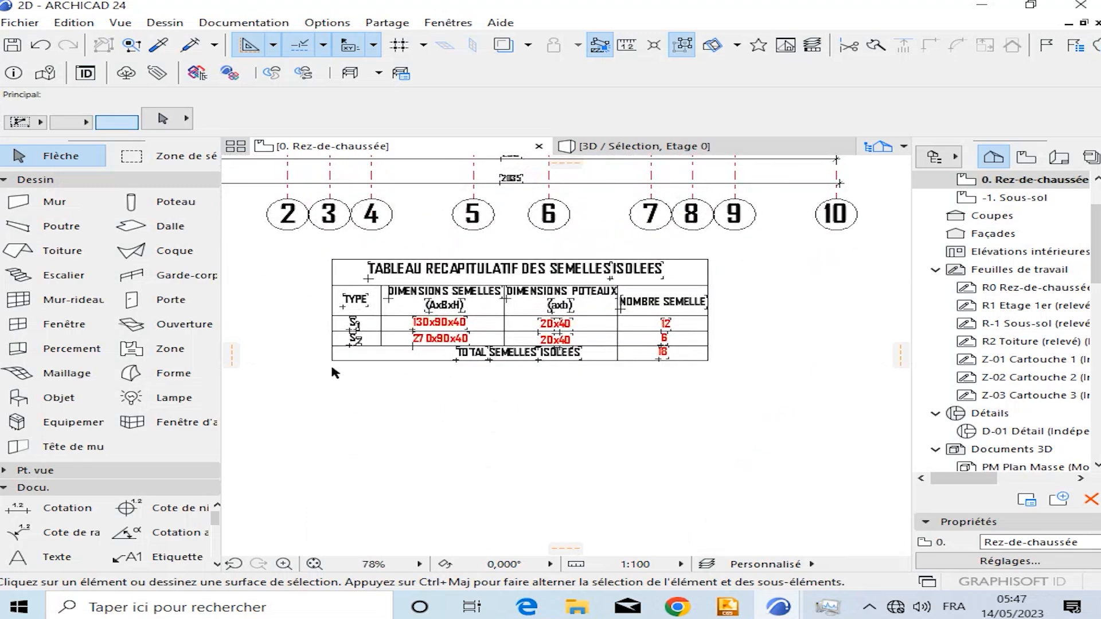
{"action": "mouse_move", "coordinate": [557, 396]}
{"action": "middle_mouse_down"}
{"action": "mouse_move", "coordinate": [604, 396]}
{"action": "mouse_move", "coordinate": [566, 383]}
{"action": "middle_mouse_up"}
{"action": "scroll", "coordinate": [569, 385], "scroll_direction": "down", "scroll_amount": 2}
{"action": "scroll", "coordinate": [516, 383], "scroll_direction": "up", "scroll_amount": 1}
{"action": "scroll", "coordinate": [519, 388], "scroll_direction": "up", "scroll_amount": 3}
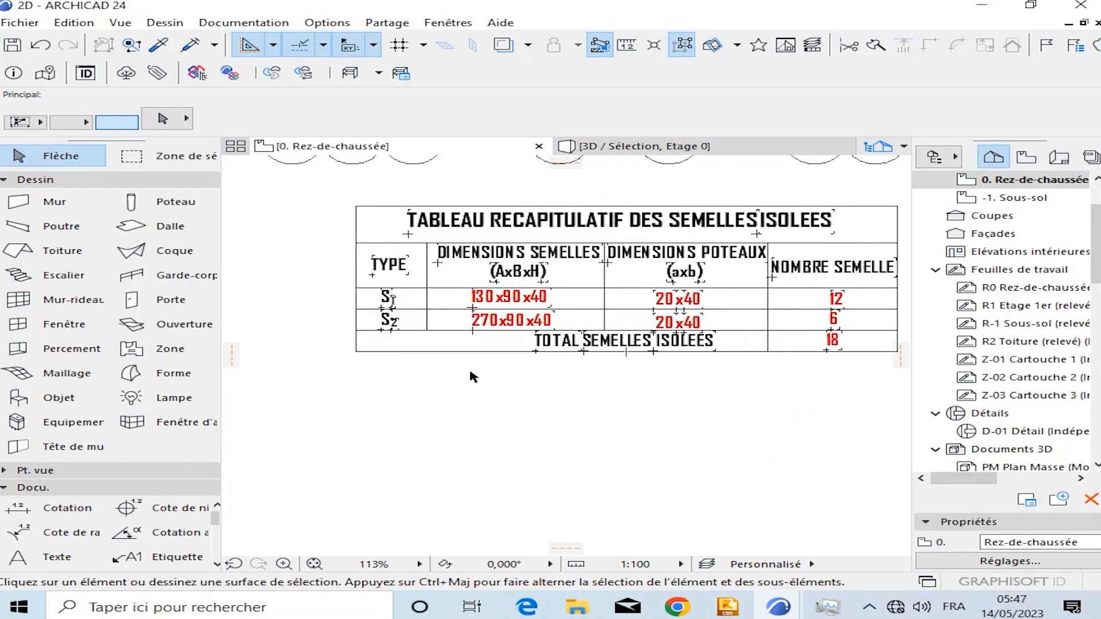
{"action": "scroll", "coordinate": [679, 345], "scroll_direction": "down", "scroll_amount": 4}
{"action": "left_click_drag", "start_coordinate": [700, 322], "coordinate": [678, 338]}
{"action": "middle_click_drag", "start_coordinate": [678, 338], "coordinate": [651, 363]}
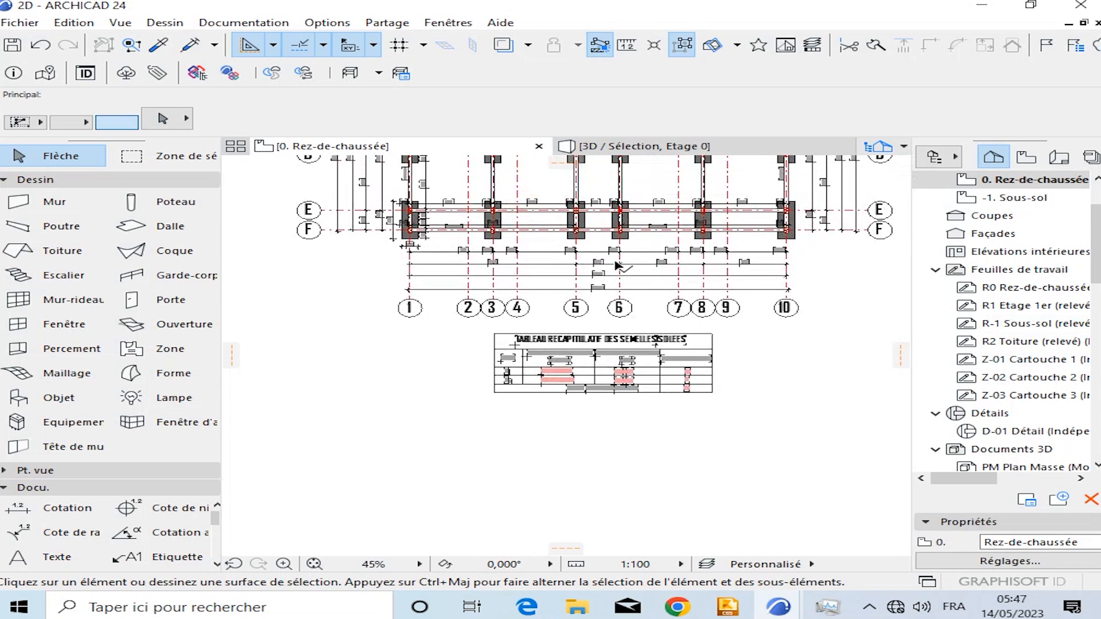
Inspect the foundation plan's column bases, beam labels and dimension chains across all axes for overlapping text.
{"action": "middle_click_drag", "start_coordinate": [618, 264], "coordinate": [599, 351]}
{"action": "scroll", "coordinate": [554, 321], "scroll_direction": "up", "scroll_amount": 2}
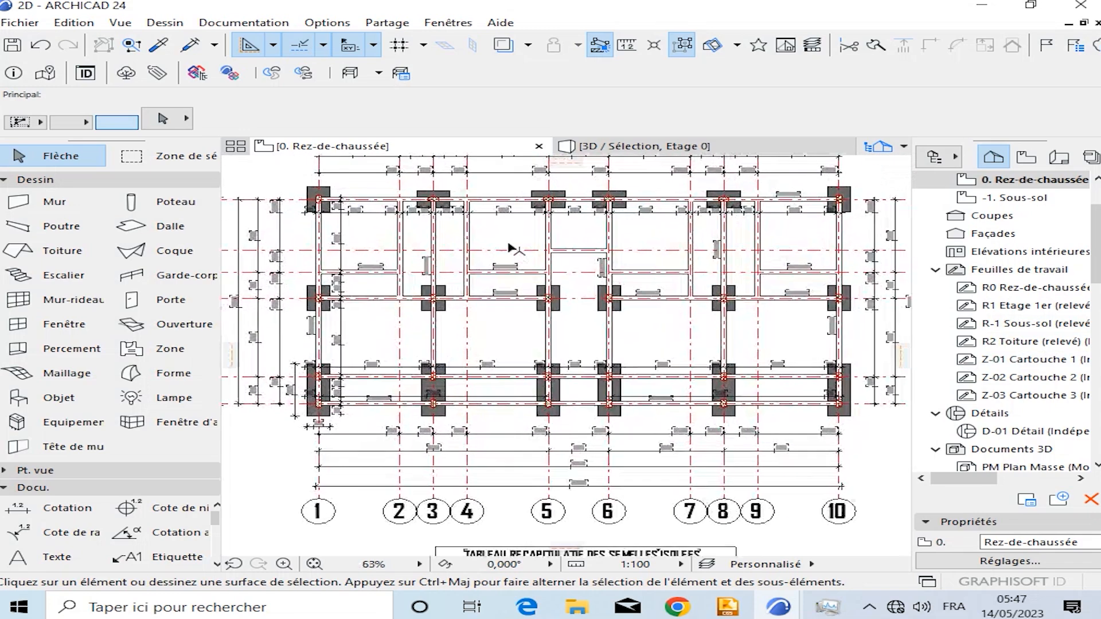
{"action": "scroll", "coordinate": [512, 248], "scroll_direction": "up", "scroll_amount": 2}
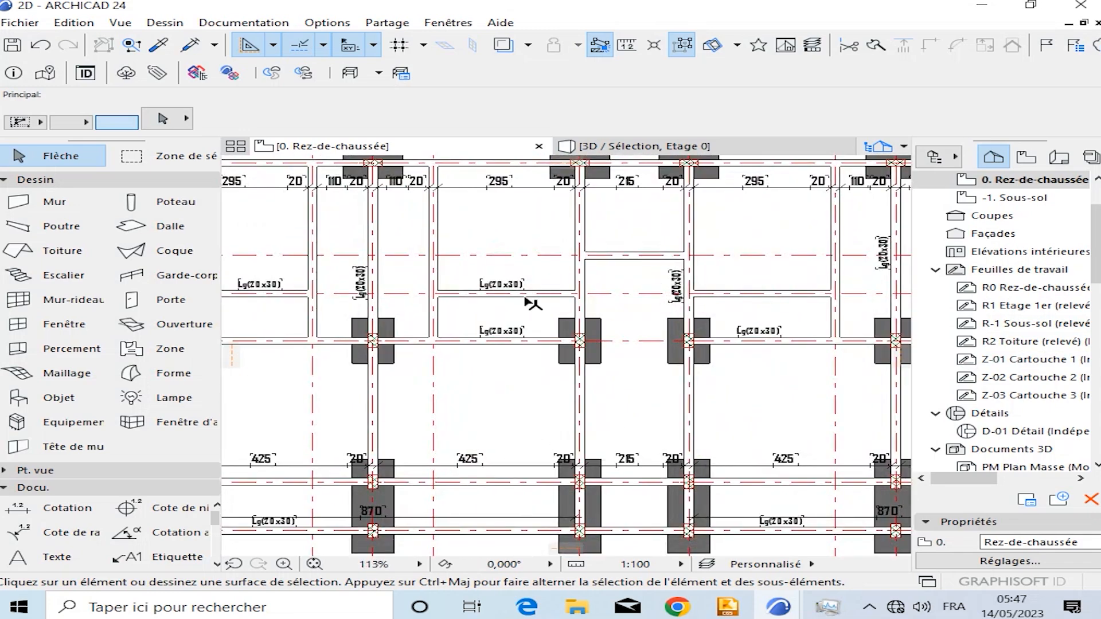
{"action": "scroll", "coordinate": [487, 329], "scroll_direction": "down", "scroll_amount": 2}
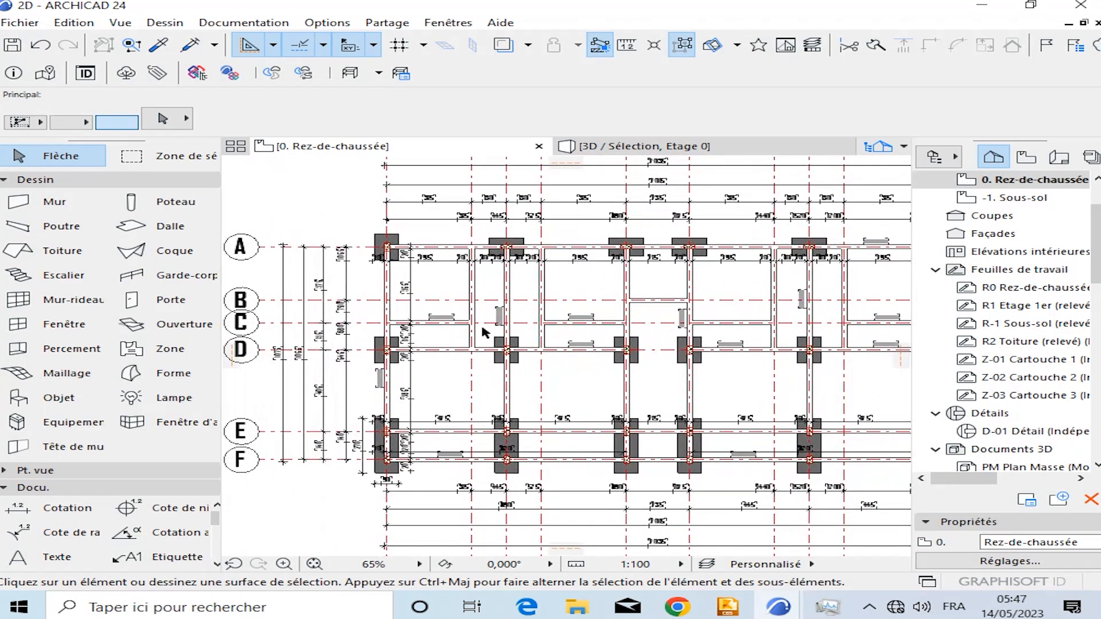
{"action": "scroll", "coordinate": [418, 310], "scroll_direction": "down", "scroll_amount": 2}
{"action": "middle_click_drag", "start_coordinate": [595, 360], "coordinate": [562, 369]}
{"action": "scroll", "coordinate": [786, 299], "scroll_direction": "up", "scroll_amount": 3}
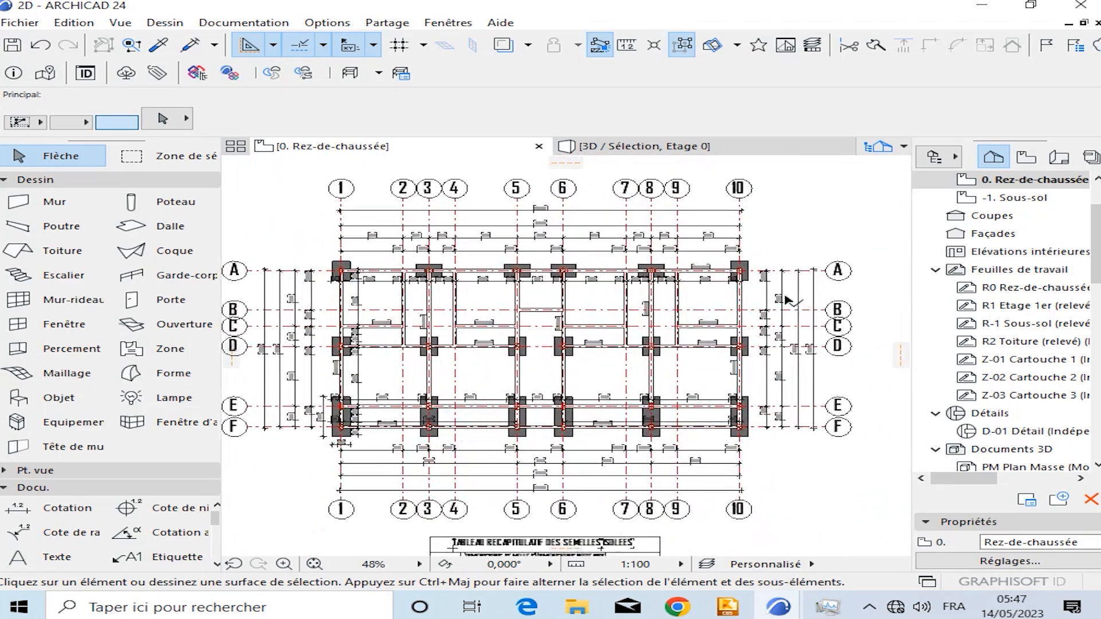
{"action": "middle_click_drag", "start_coordinate": [786, 290], "coordinate": [663, 330]}
{"action": "scroll", "coordinate": [664, 252], "scroll_direction": "down", "scroll_amount": 2}
{"action": "scroll", "coordinate": [665, 287], "scroll_direction": "down", "scroll_amount": 1}
{"action": "scroll", "coordinate": [639, 338], "scroll_direction": "up", "scroll_amount": 3}
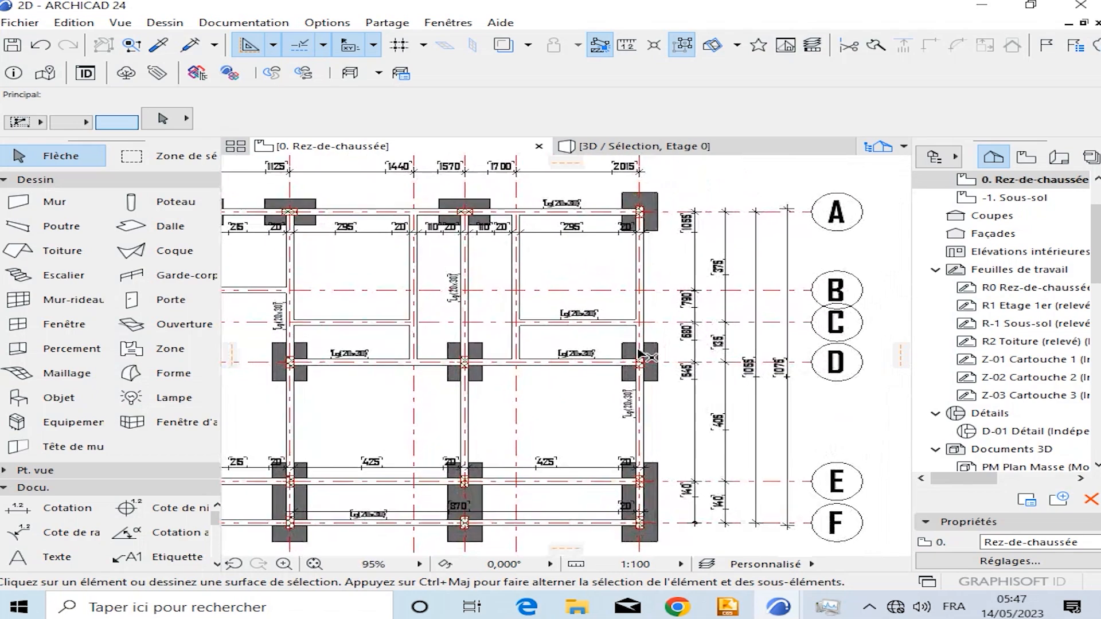
{"action": "scroll", "coordinate": [669, 289], "scroll_direction": "down", "scroll_amount": 4}
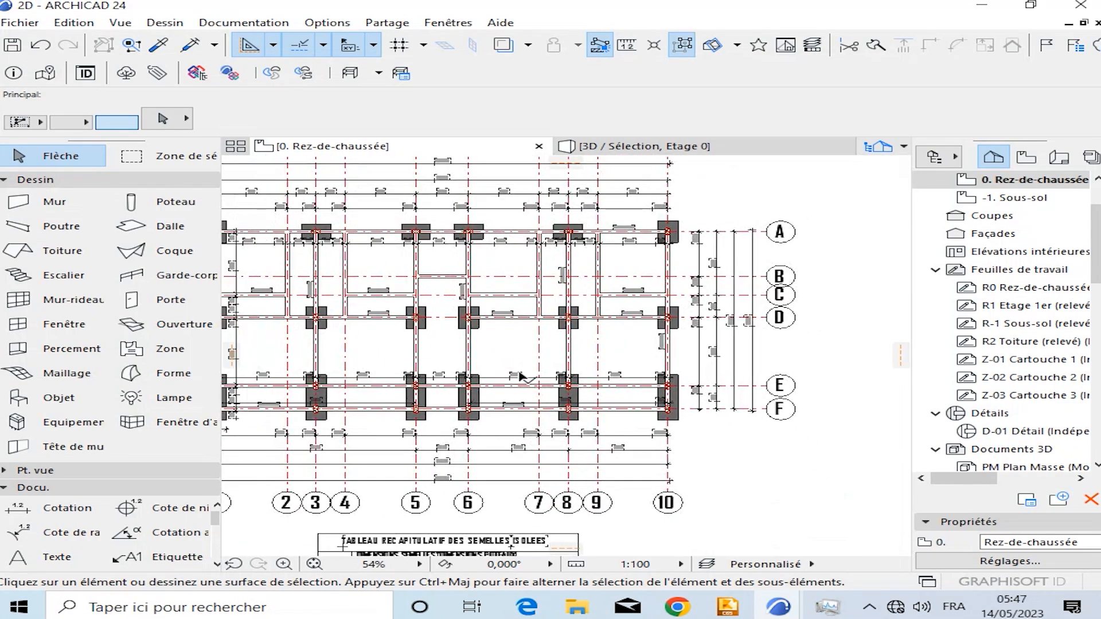
{"action": "middle_click_drag", "start_coordinate": [520, 375], "coordinate": [464, 363]}
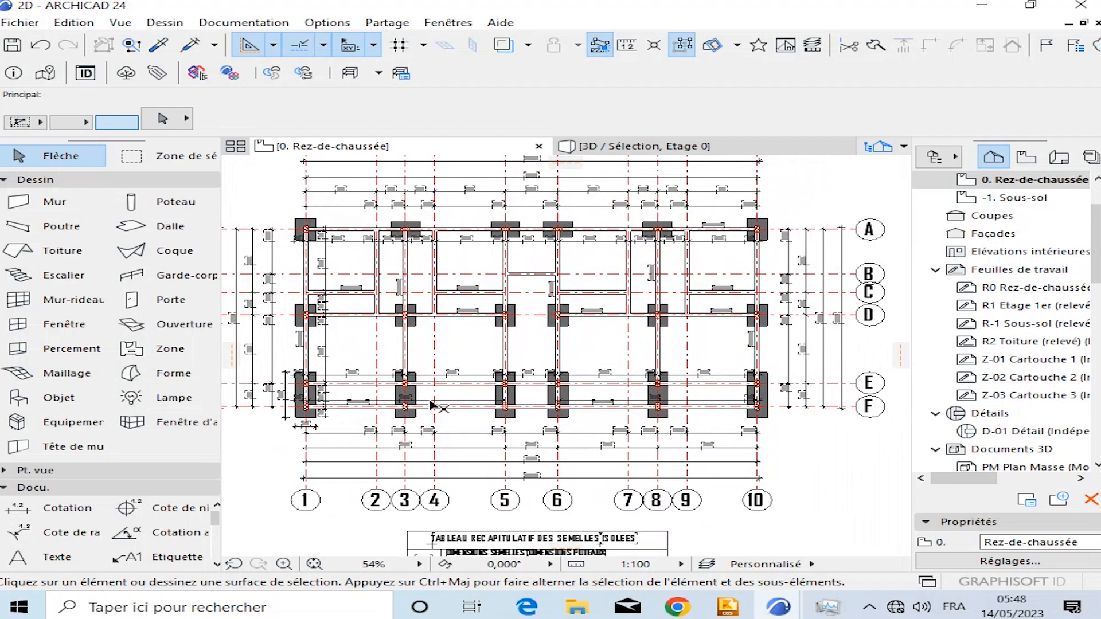
{"action": "scroll", "coordinate": [431, 405], "scroll_direction": "up", "scroll_amount": 3}
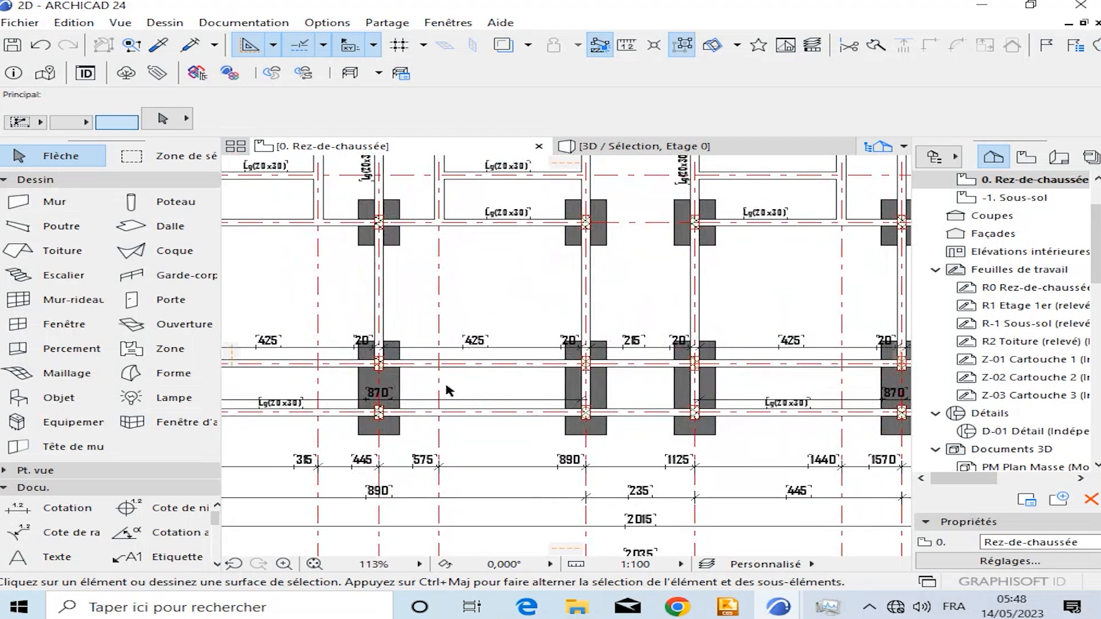
{"action": "scroll", "coordinate": [466, 389], "scroll_direction": "down", "scroll_amount": 3}
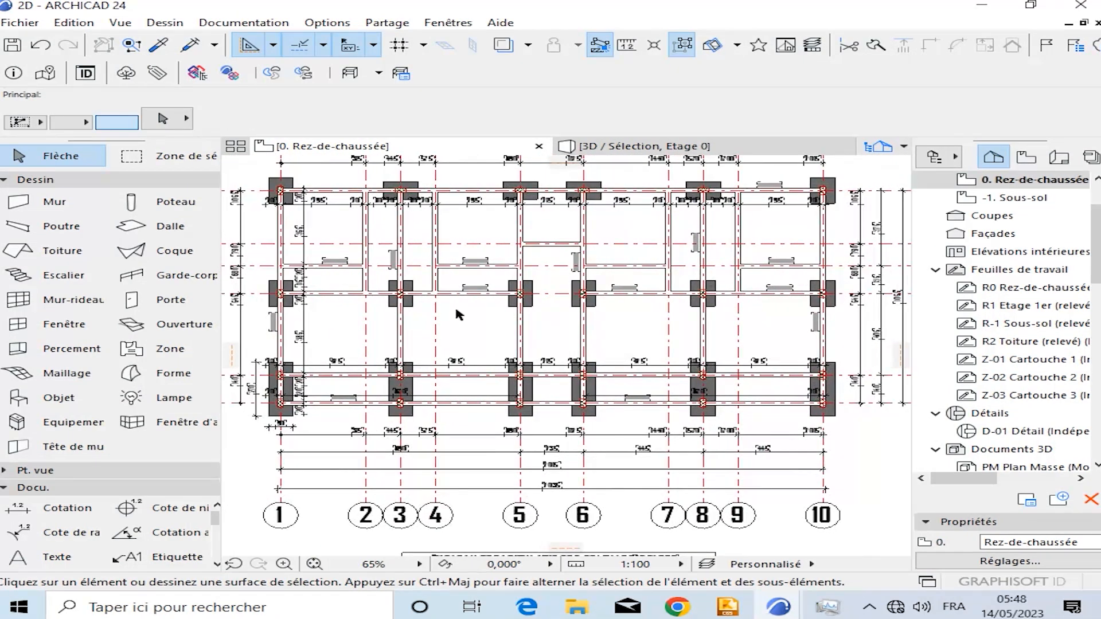
{"action": "scroll", "coordinate": [427, 404], "scroll_direction": "up", "scroll_amount": 3}
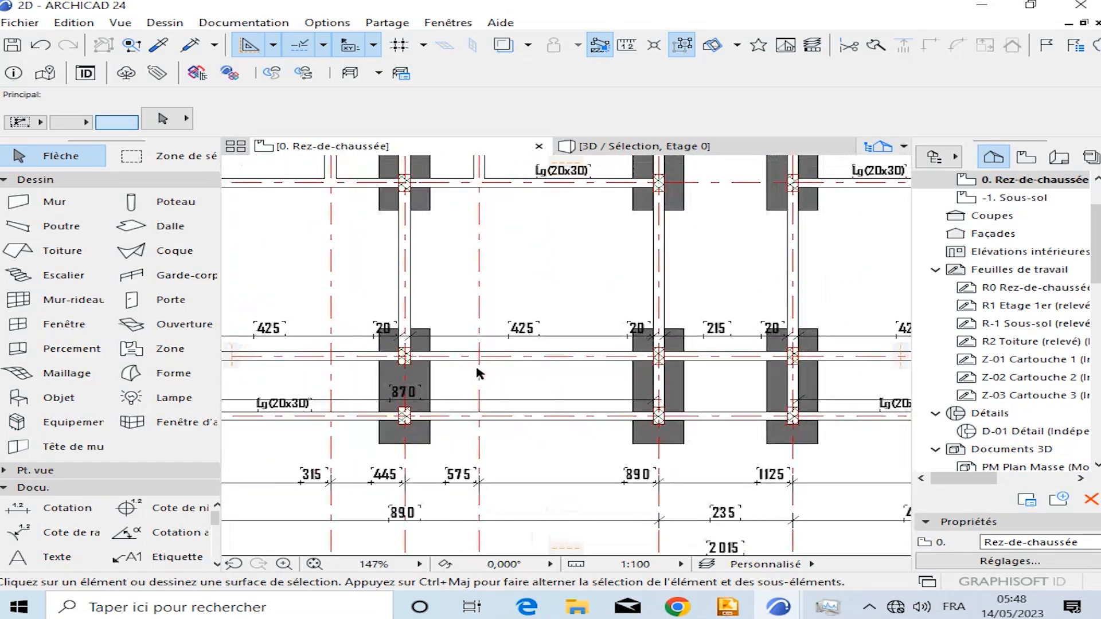
{"action": "scroll", "coordinate": [477, 369], "scroll_direction": "down", "scroll_amount": 3}
{"action": "middle_click_drag", "start_coordinate": [475, 319], "coordinate": [475, 367]}
{"action": "middle_click_drag", "start_coordinate": [544, 308], "coordinate": [538, 326]}
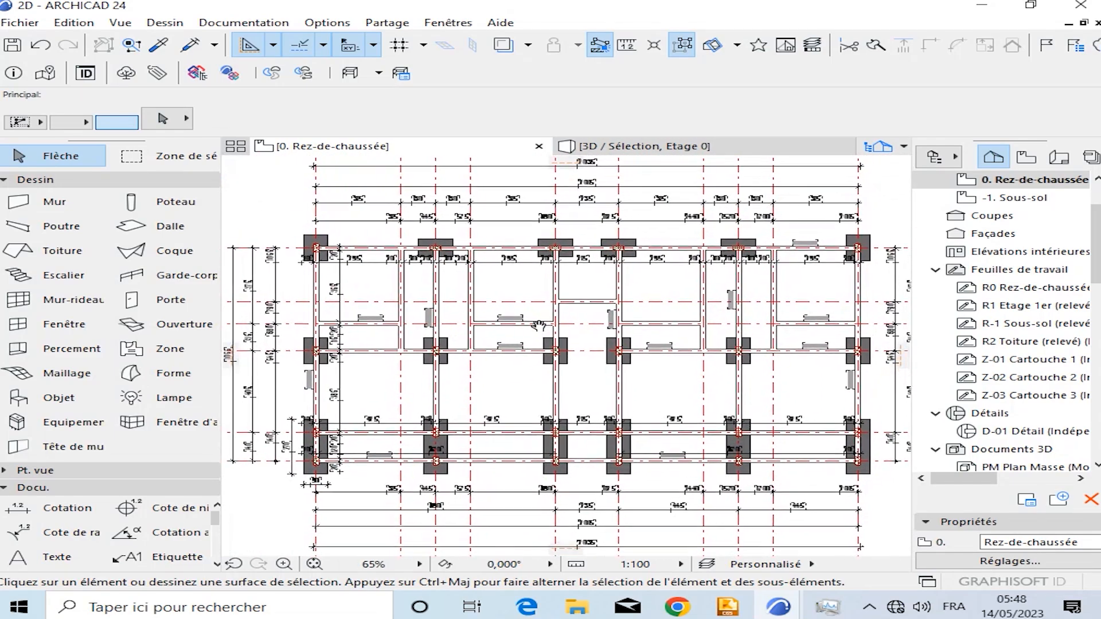
{"action": "scroll", "coordinate": [530, 298], "scroll_direction": "up", "scroll_amount": 3}
{"action": "scroll", "coordinate": [538, 305], "scroll_direction": "down", "scroll_amount": 3}
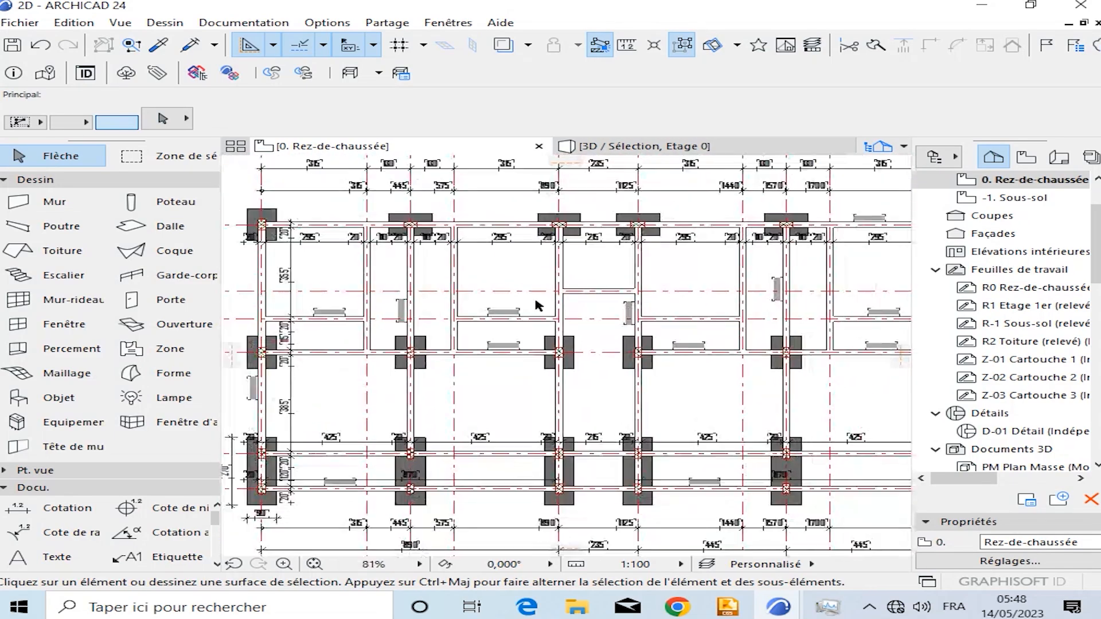
{"action": "scroll", "coordinate": [538, 305], "scroll_direction": "down", "scroll_amount": 1}
{"action": "middle_click_drag", "start_coordinate": [592, 330], "coordinate": [558, 336]}
{"action": "middle_click_drag", "start_coordinate": [667, 312], "coordinate": [590, 332]}
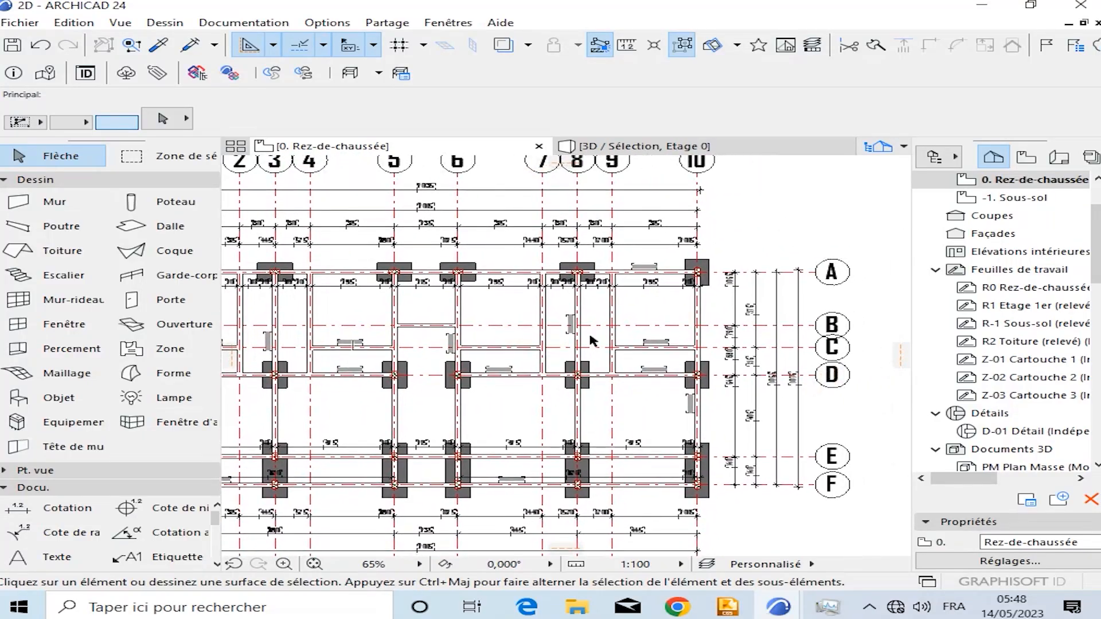
{"action": "scroll", "coordinate": [679, 262], "scroll_direction": "up", "scroll_amount": 3}
{"action": "scroll", "coordinate": [679, 263], "scroll_direction": "down", "scroll_amount": 4}
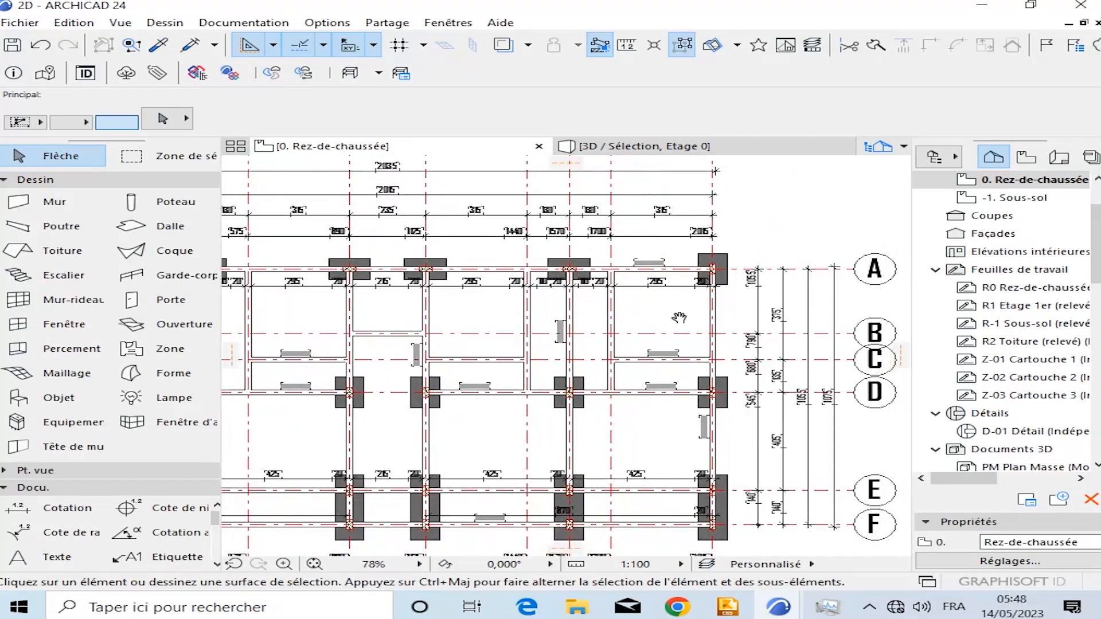
Delete the two 20 dimension texts overlapping the hatched base on axis 1 at axes E and F.
{"action": "scroll", "coordinate": [516, 359], "scroll_direction": "up", "scroll_amount": 8}
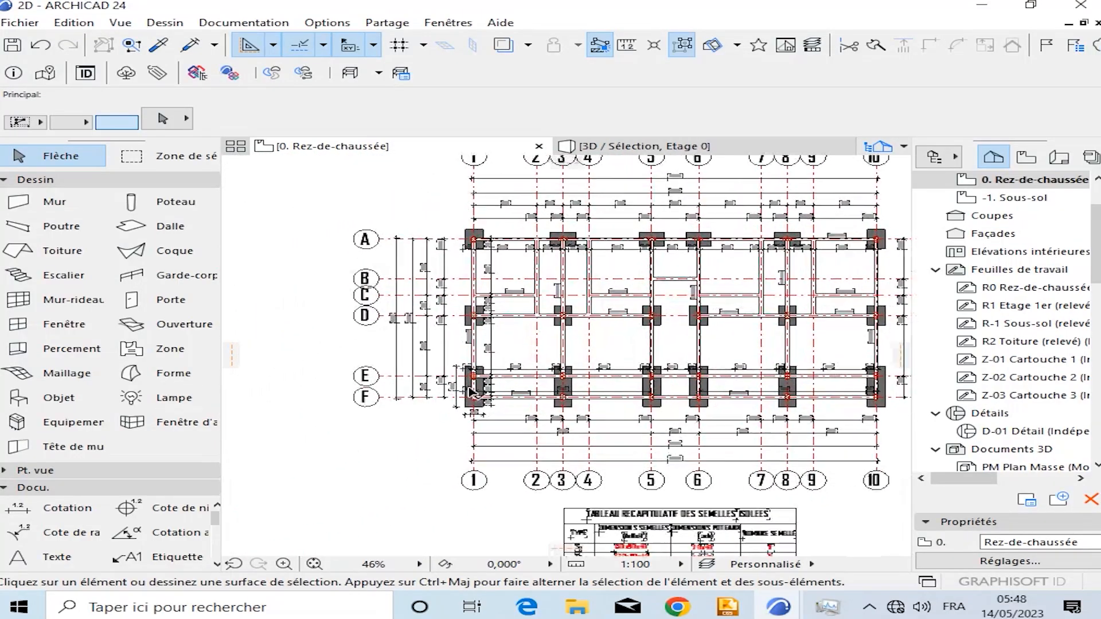
{"action": "left_click", "coordinate": [538, 318]}
{"action": "scroll", "coordinate": [519, 343], "scroll_direction": "down", "scroll_amount": 1}
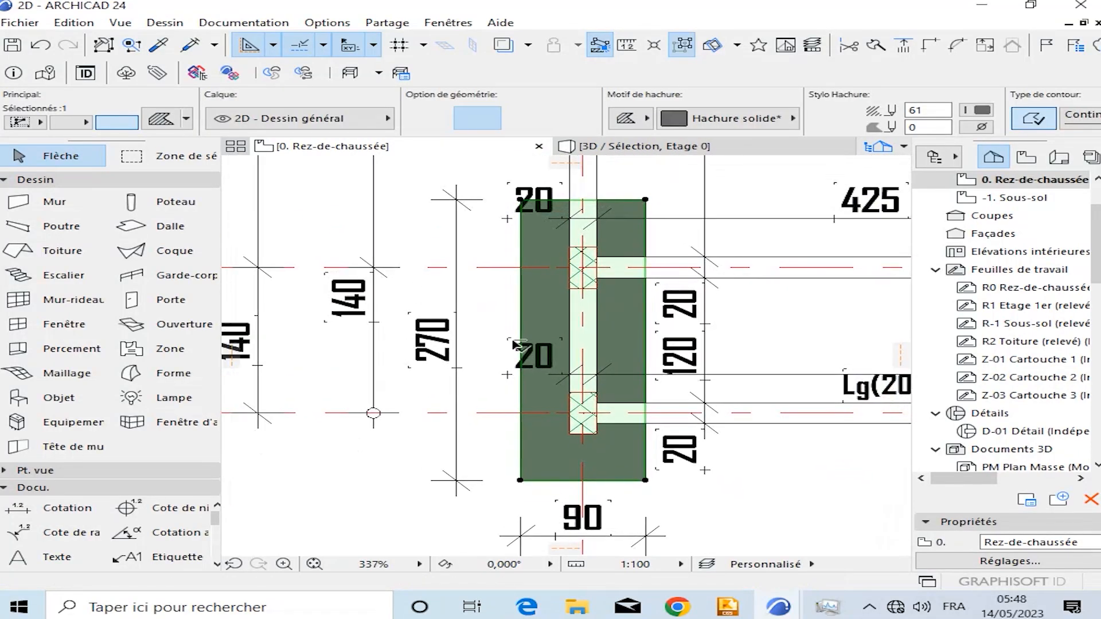
{"action": "middle_click_drag", "start_coordinate": [527, 188], "coordinate": [505, 280]}
{"action": "left_click", "coordinate": [491, 277], "text": "shift"}
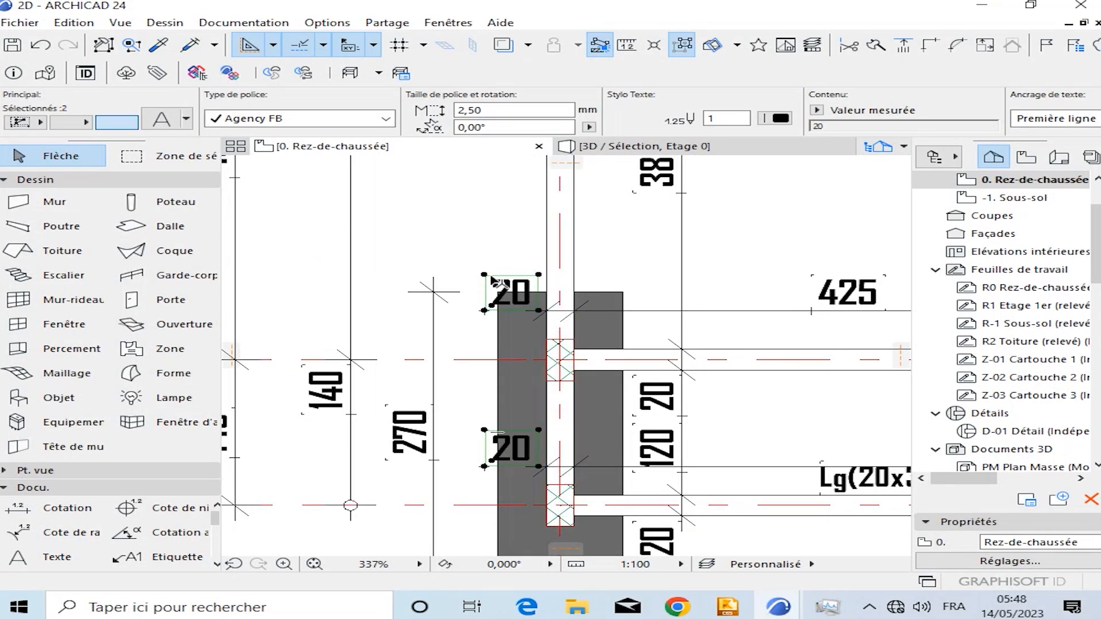
{"action": "scroll", "coordinate": [503, 290], "scroll_direction": "down", "scroll_amount": 5}
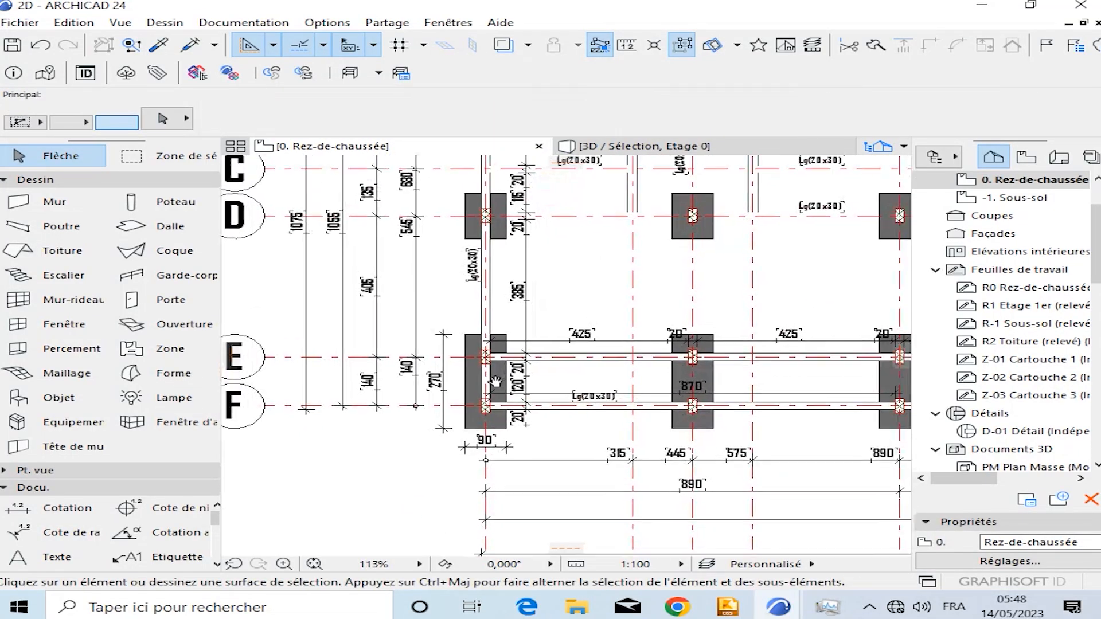